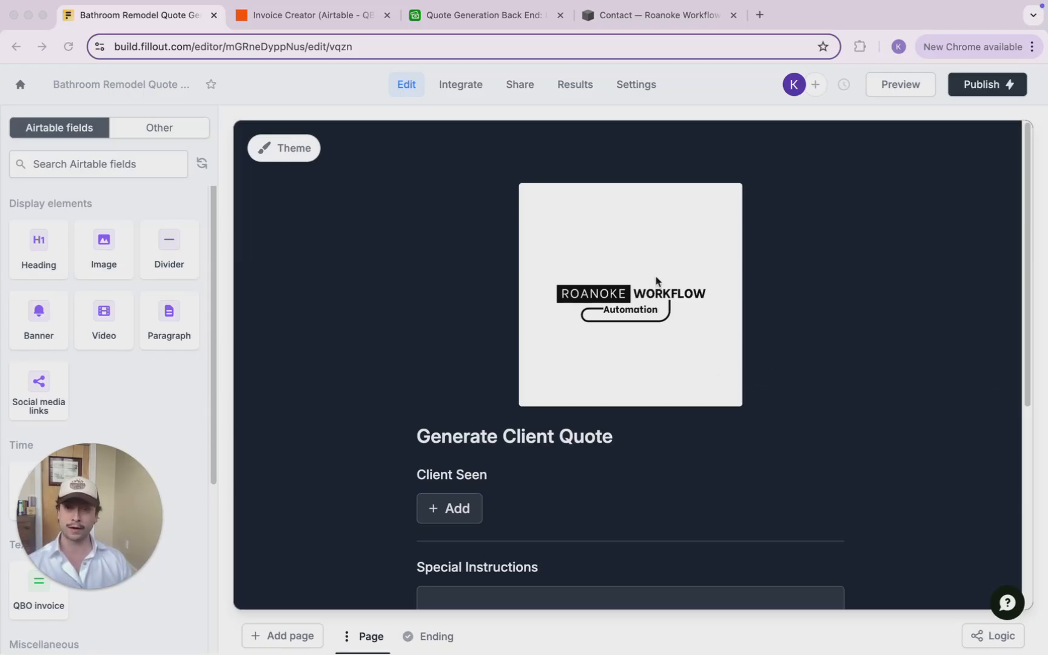
Switch to the Quote Generation Back End Airtable base, showing its Line Items table with 28 records
left_click(461, 17)
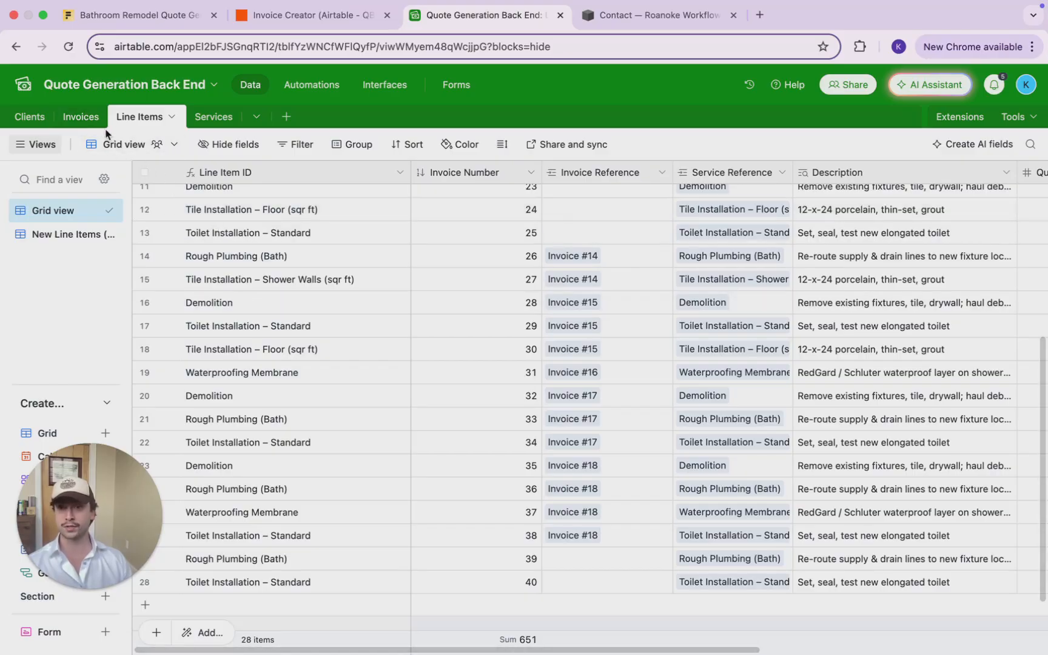
View the Airtable Invoices table, then bring up the Invoice Creator (Airtable - QB) zap's successful run
left_click(80, 116)
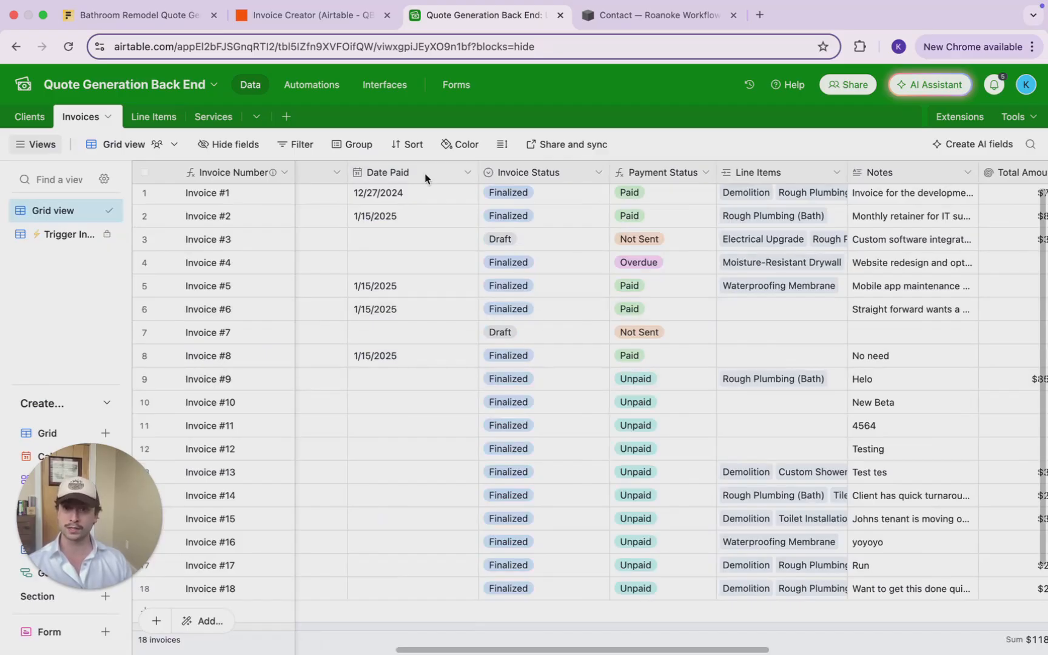
left_click(333, 18)
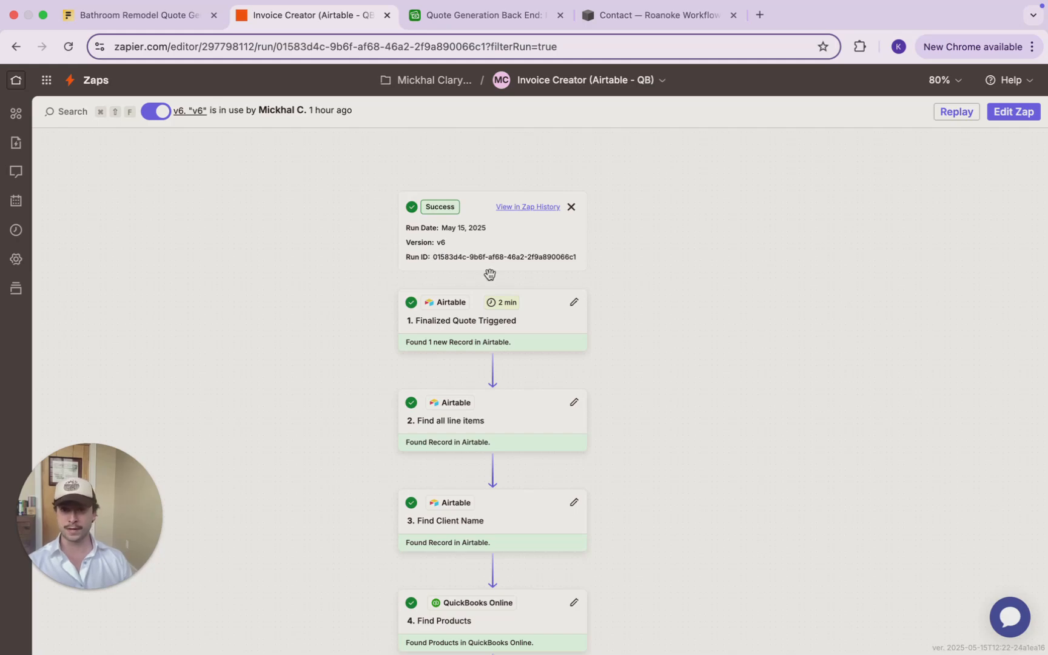
Scroll through the zap run's Airtable and QuickBooks steps, then return to the 18-invoice Invoices table
scroll(567, 374, "down", 2)
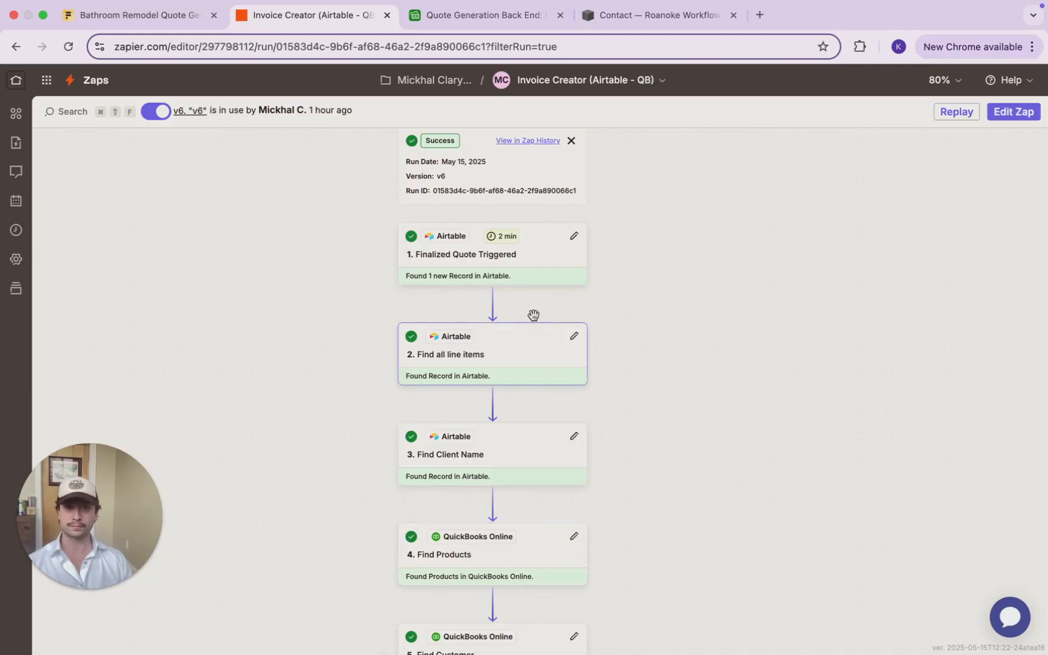
left_click(418, 19)
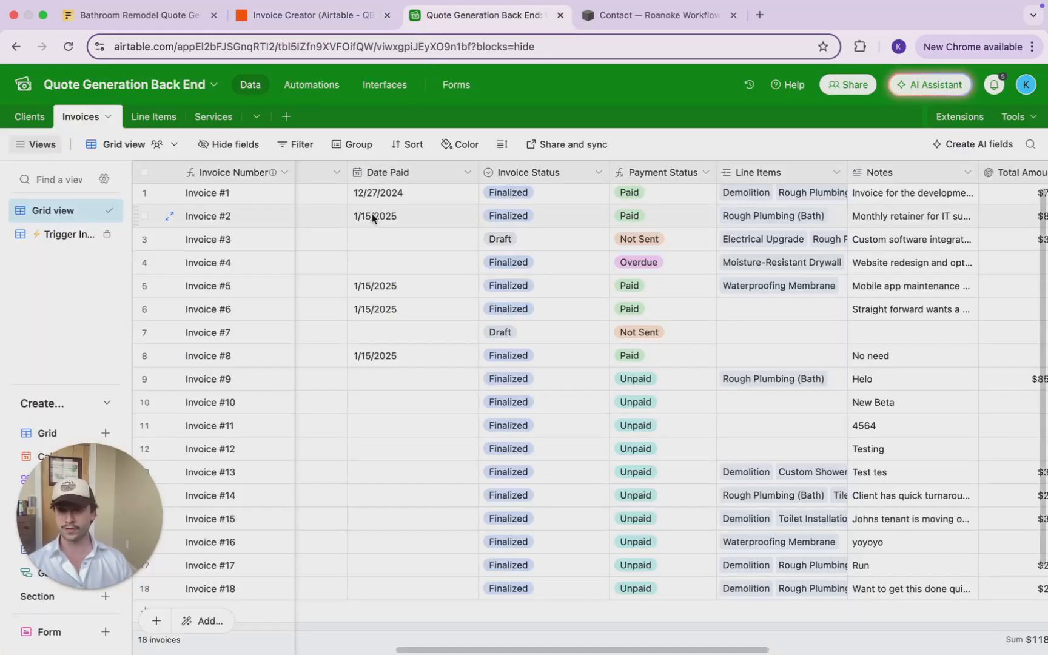
left_click(31, 117)
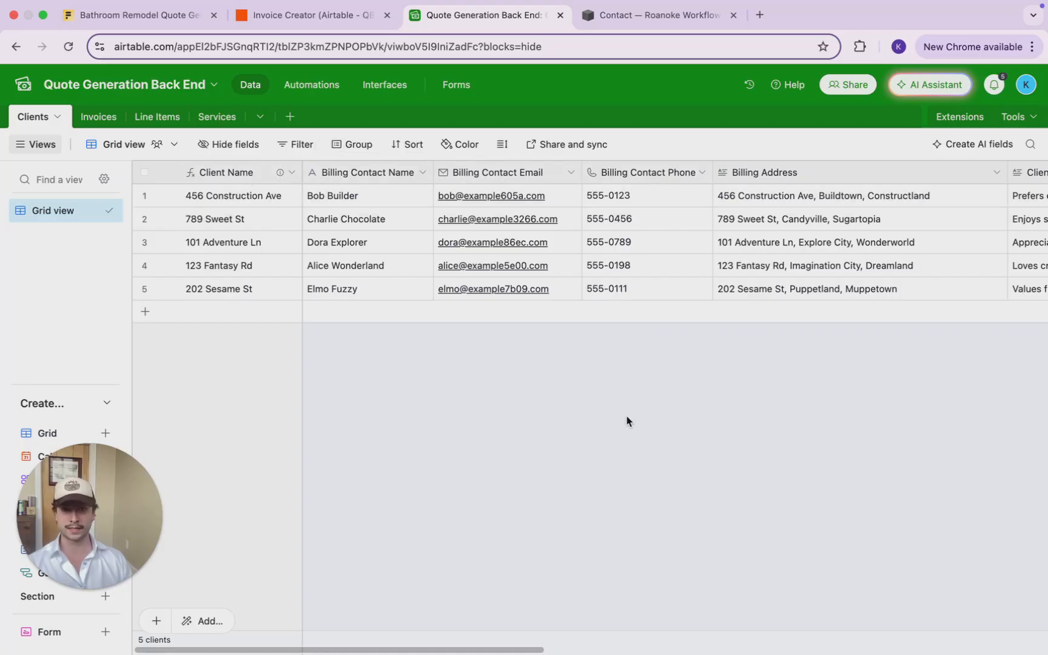
left_click_drag(480, 650, 794, 628)
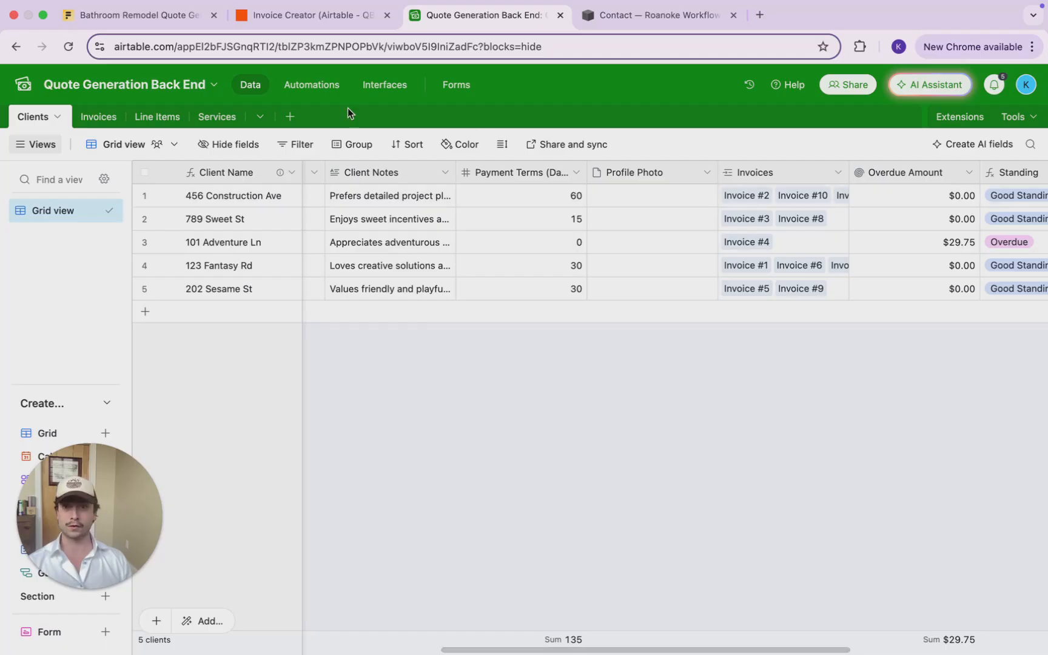
left_click(105, 119)
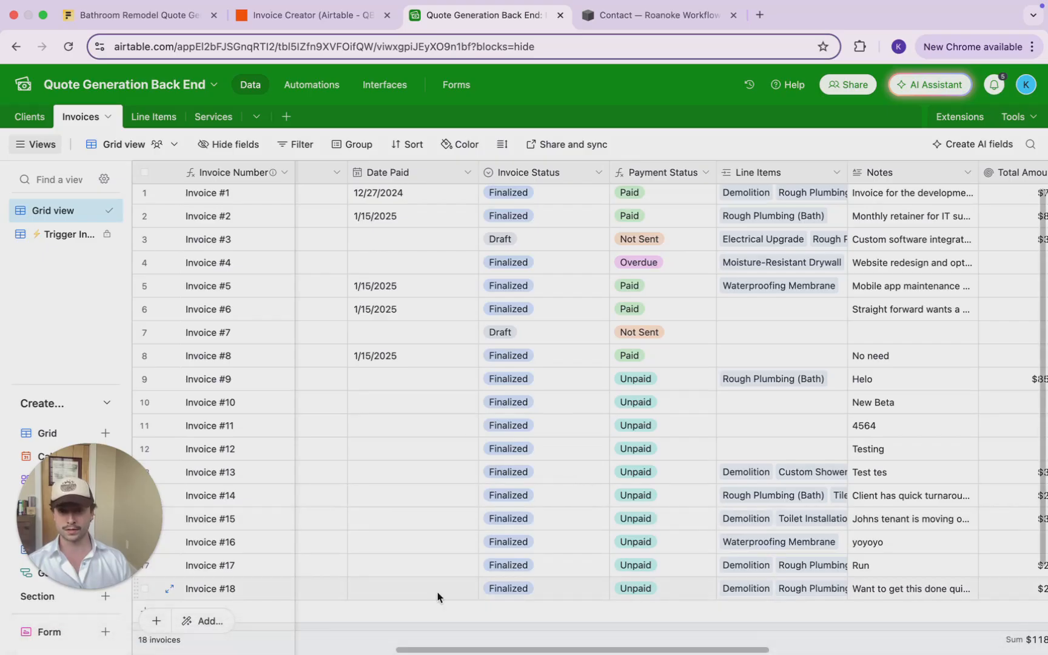
left_click_drag(419, 648, 141, 645)
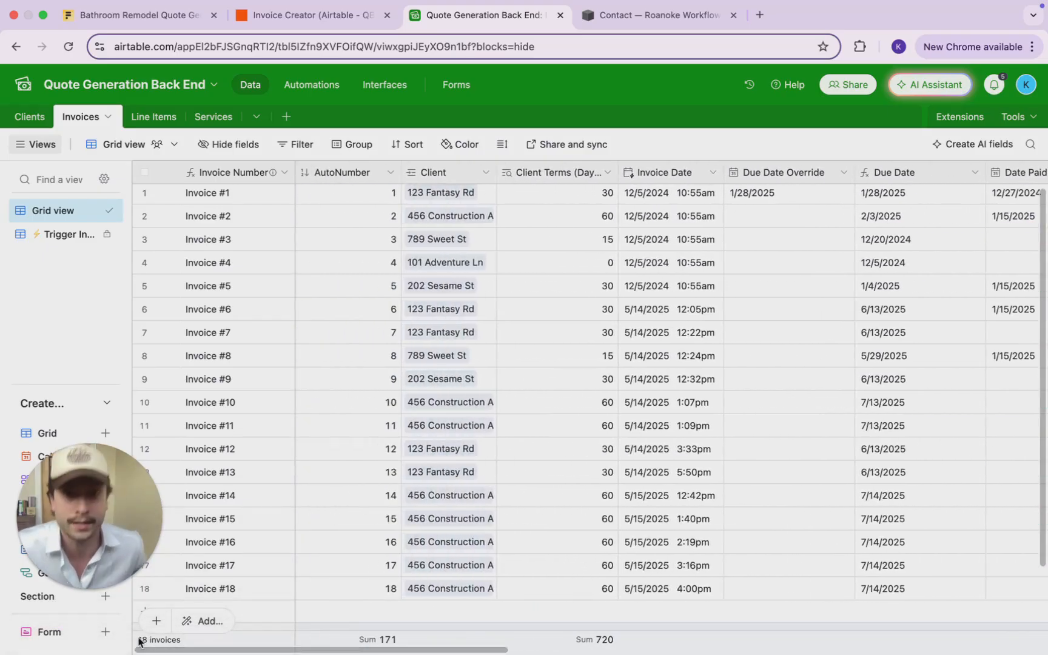
mouse_move(276, 174)
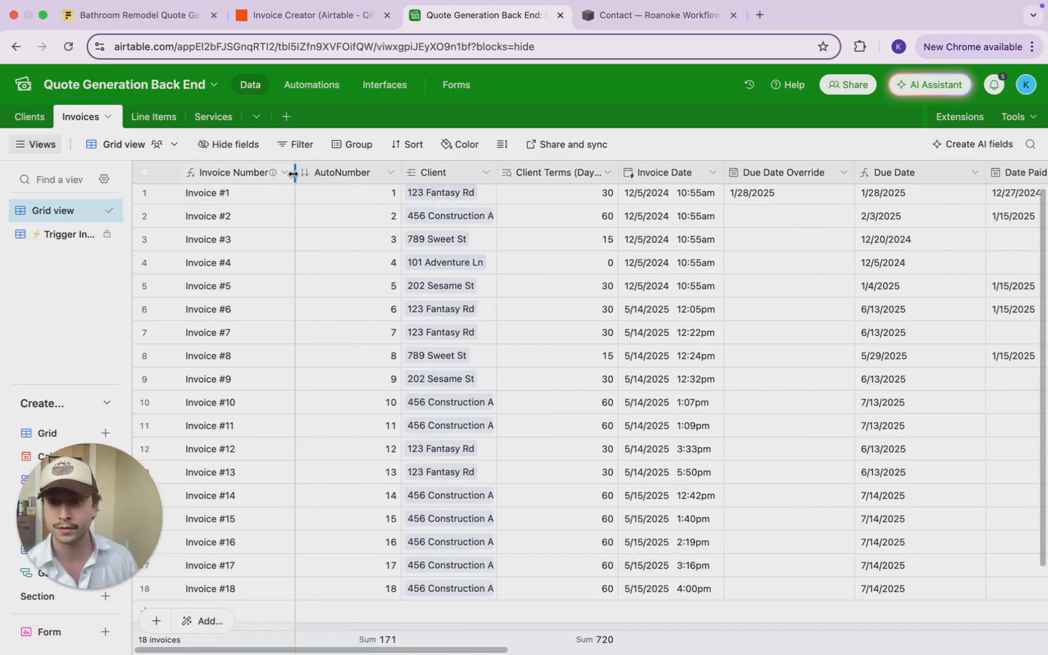
double_click(267, 172)
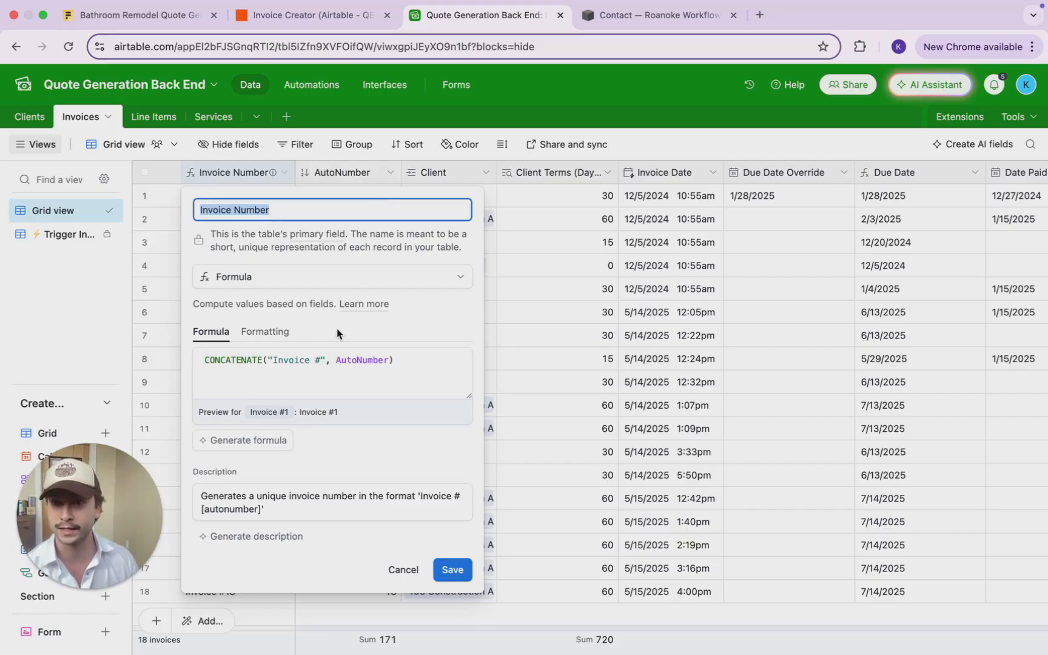
left_click(602, 292)
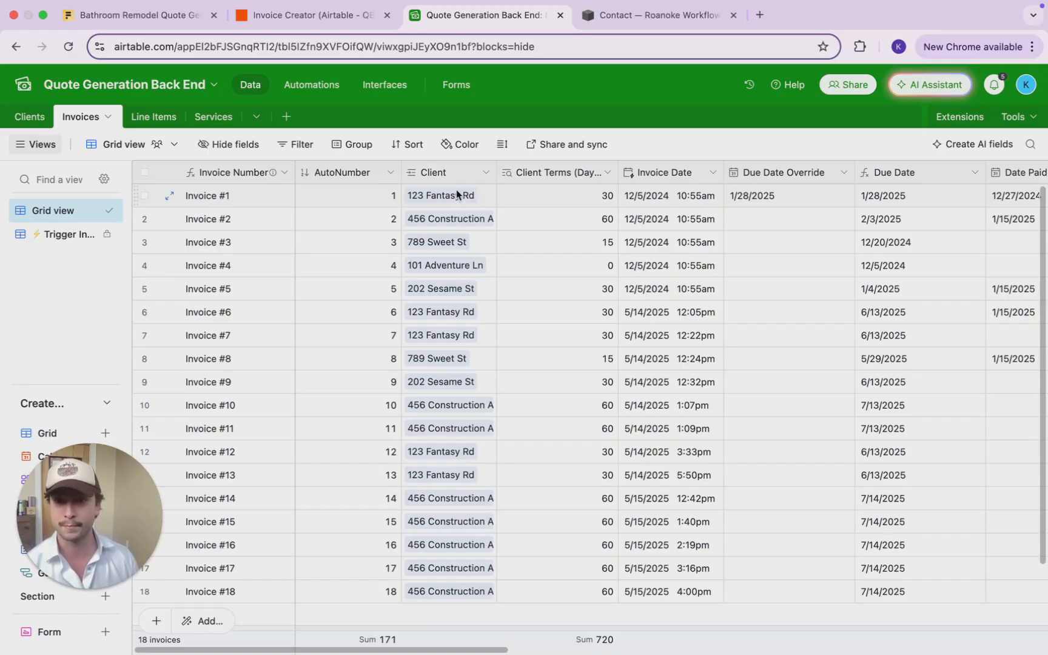
left_click(544, 181)
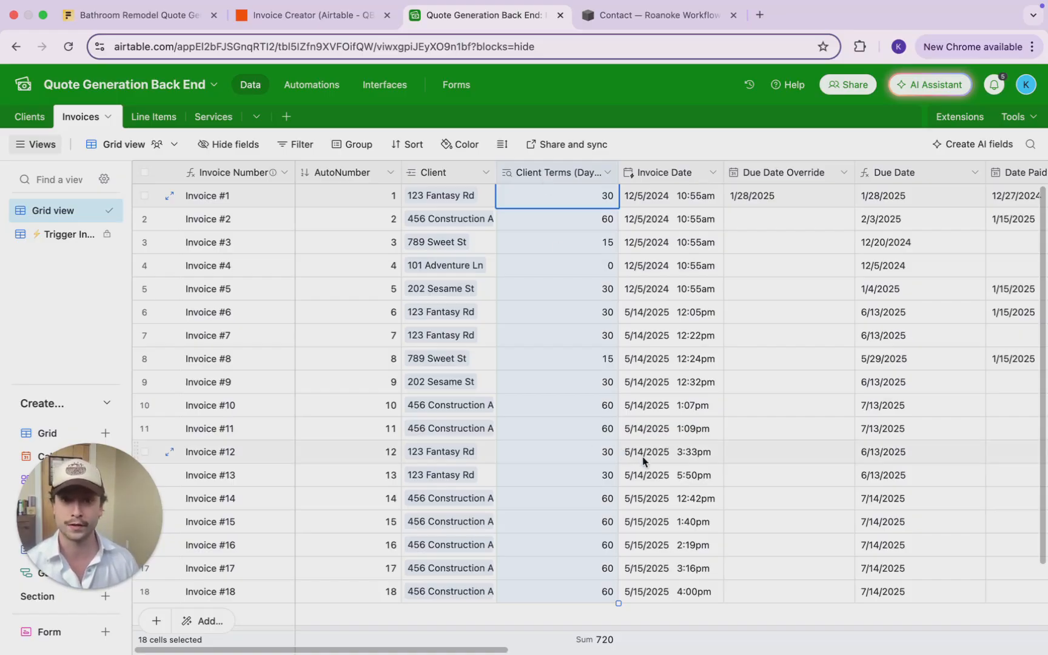
left_click_drag(470, 651, 529, 651)
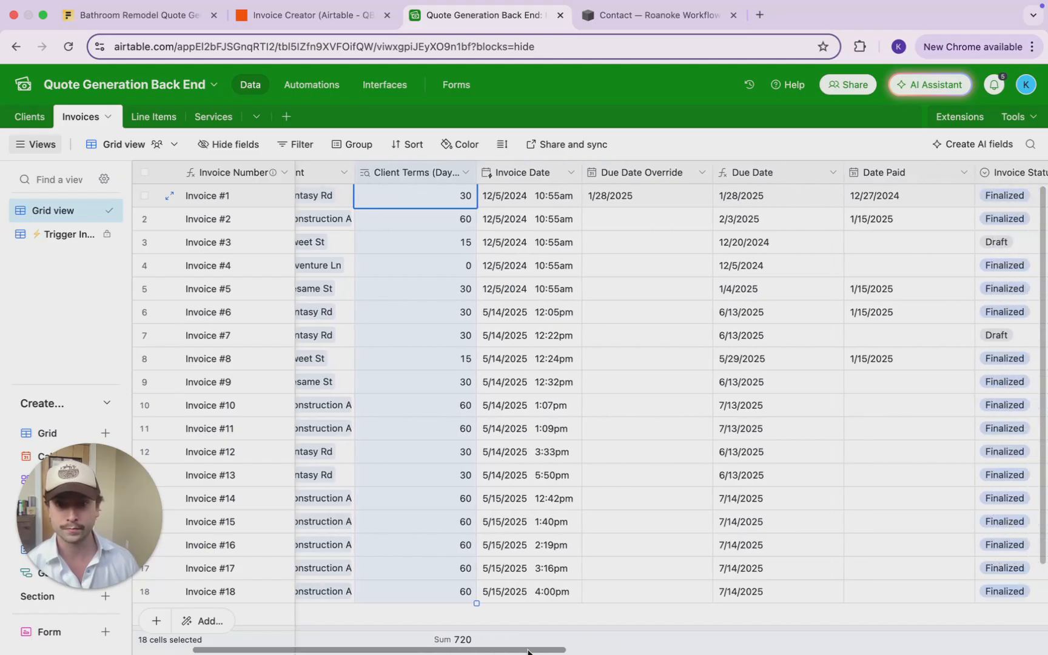
double_click(539, 177)
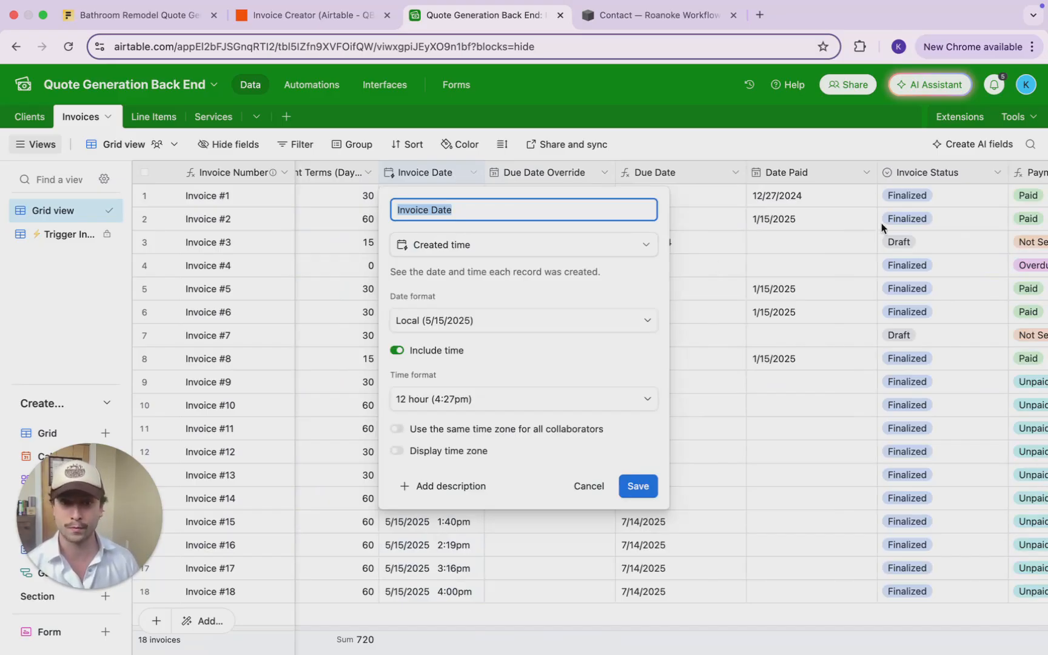
left_click(898, 246)
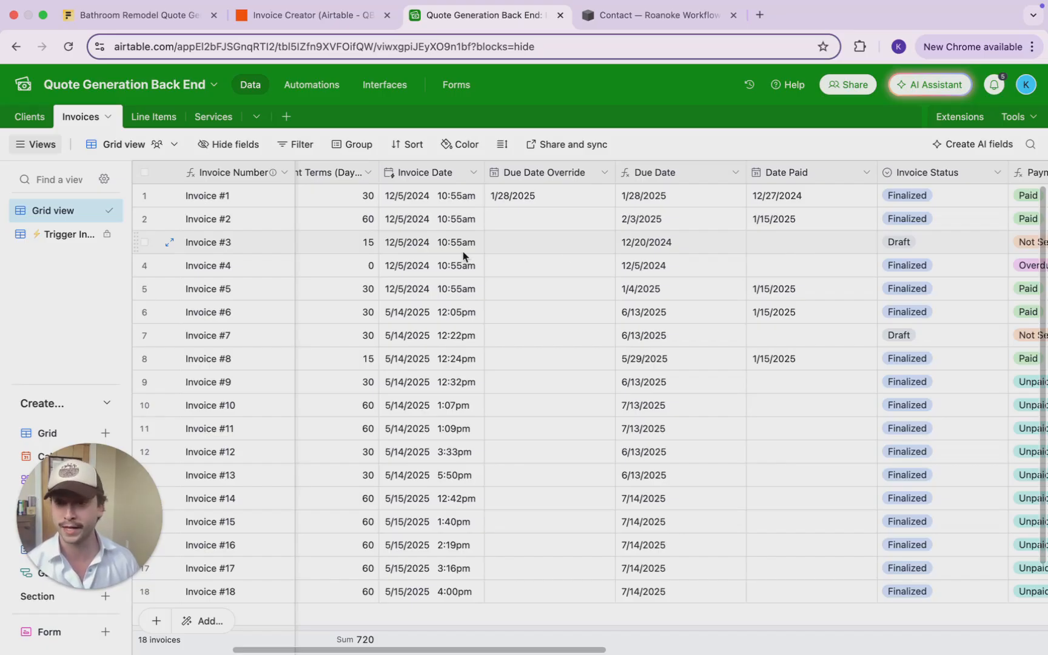
double_click(446, 173)
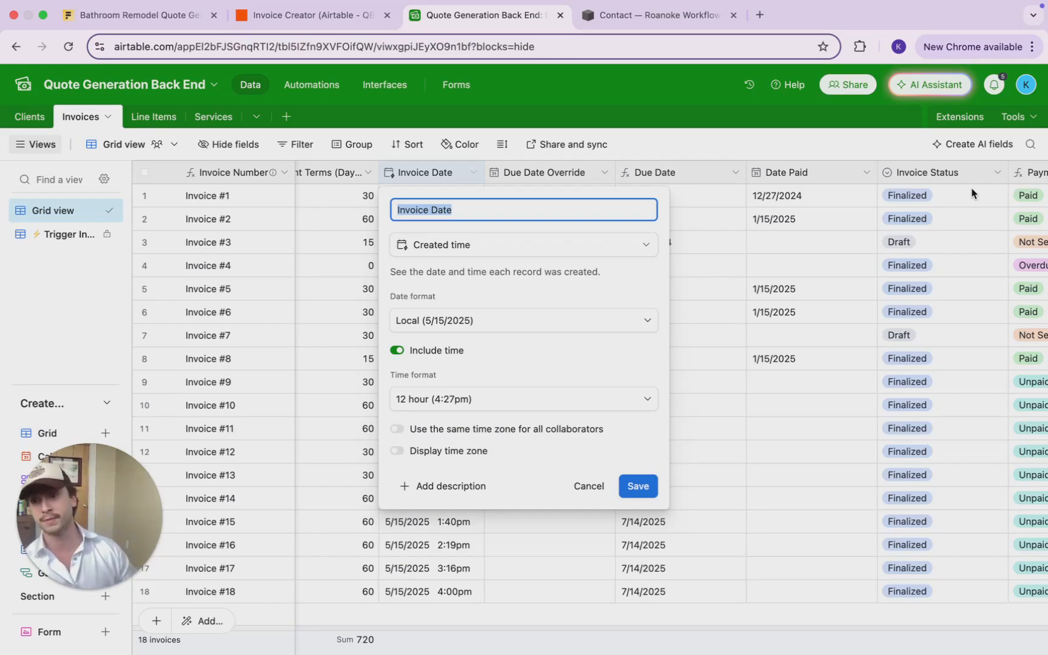
key("Escape")
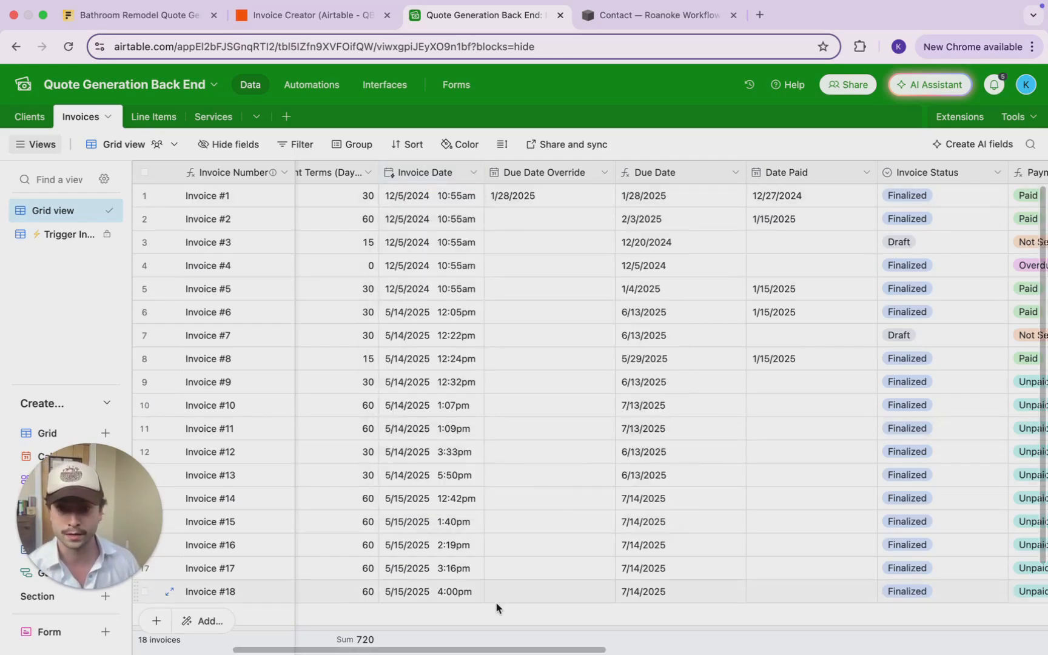
left_click_drag(499, 651, 669, 642)
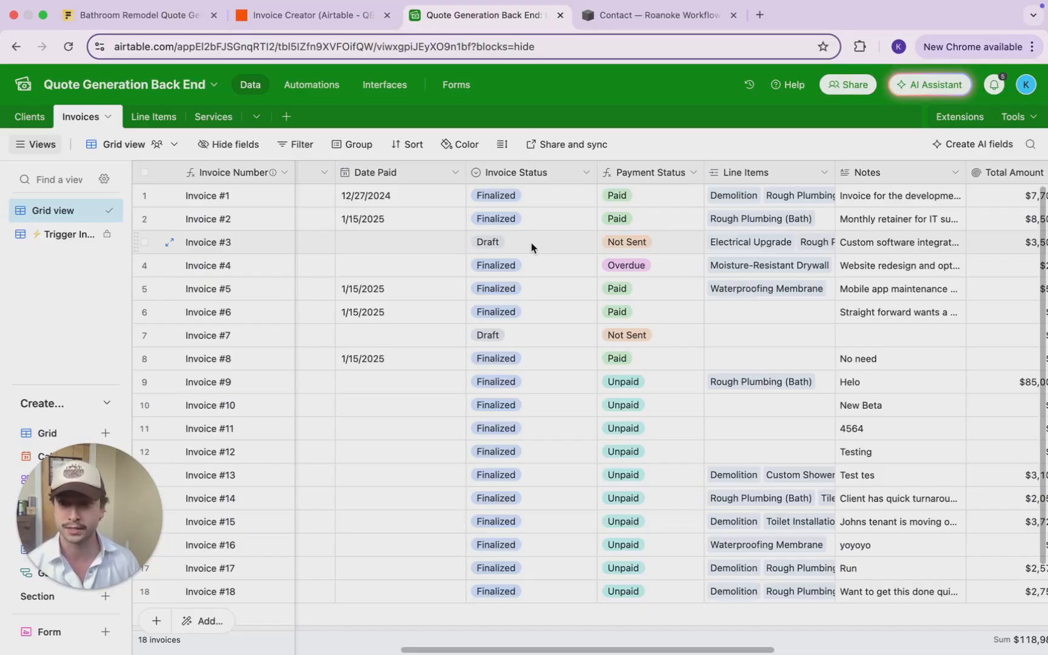
left_click_drag(576, 649, 666, 648)
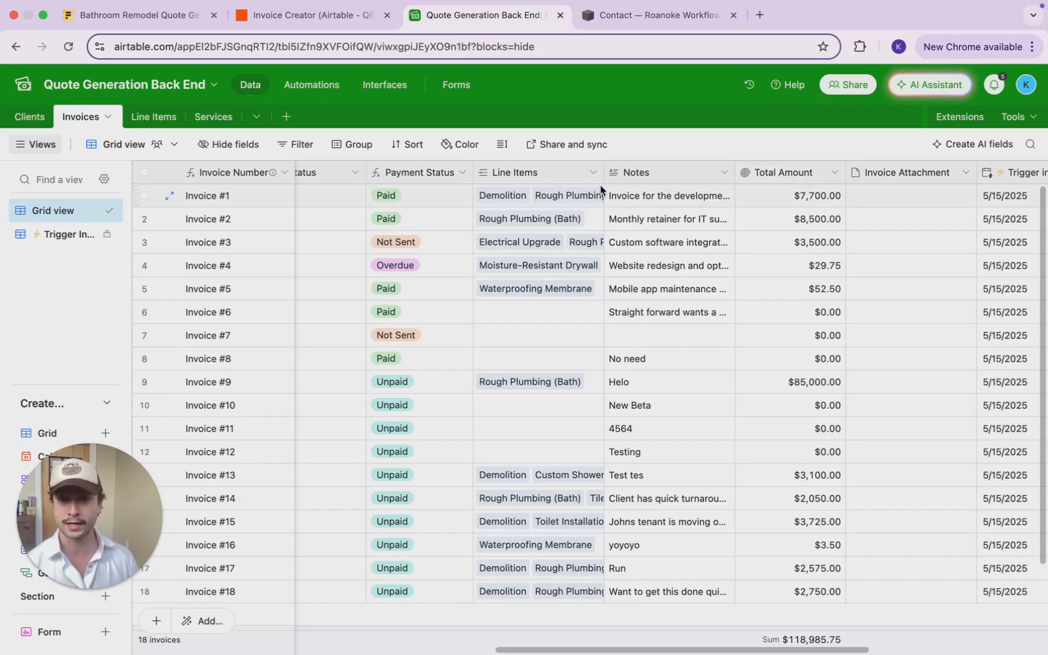
double_click(533, 175)
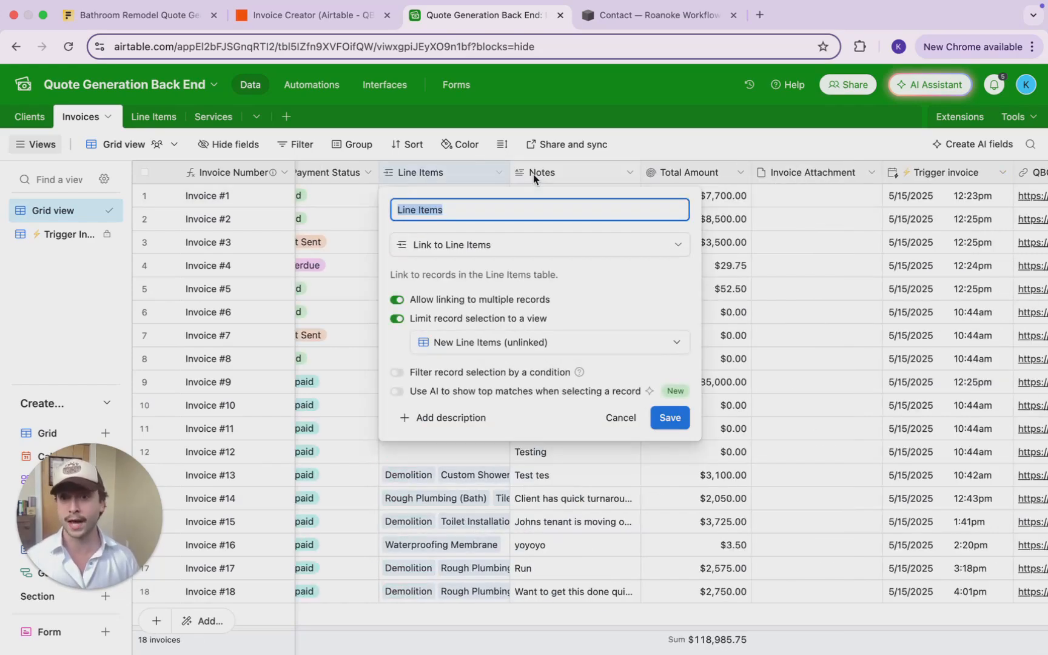
left_click(631, 419)
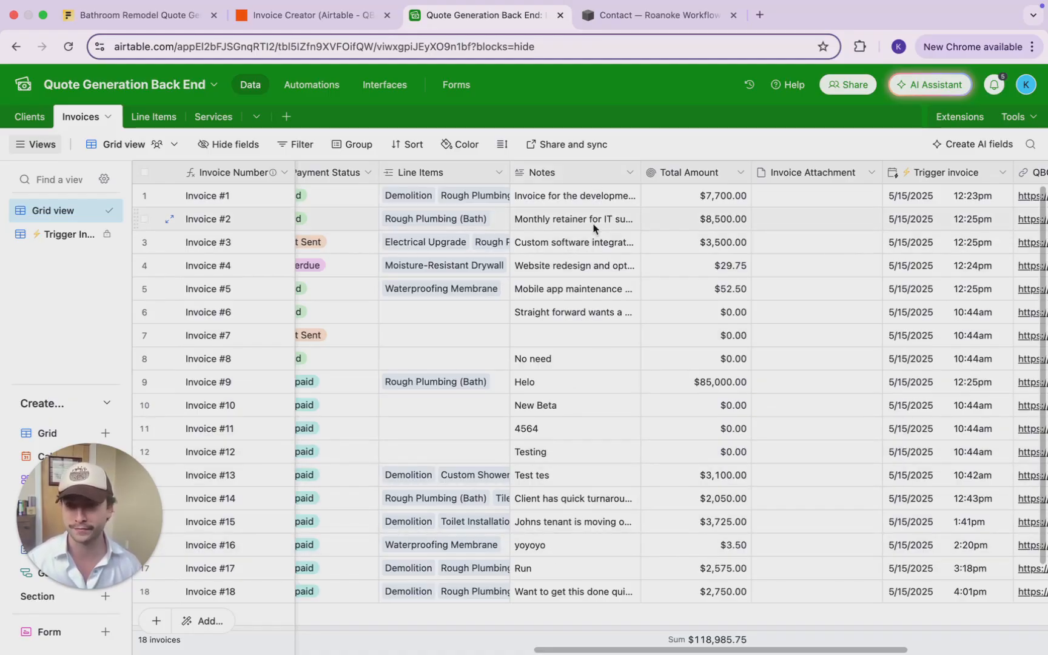
left_click_drag(564, 652, 628, 651)
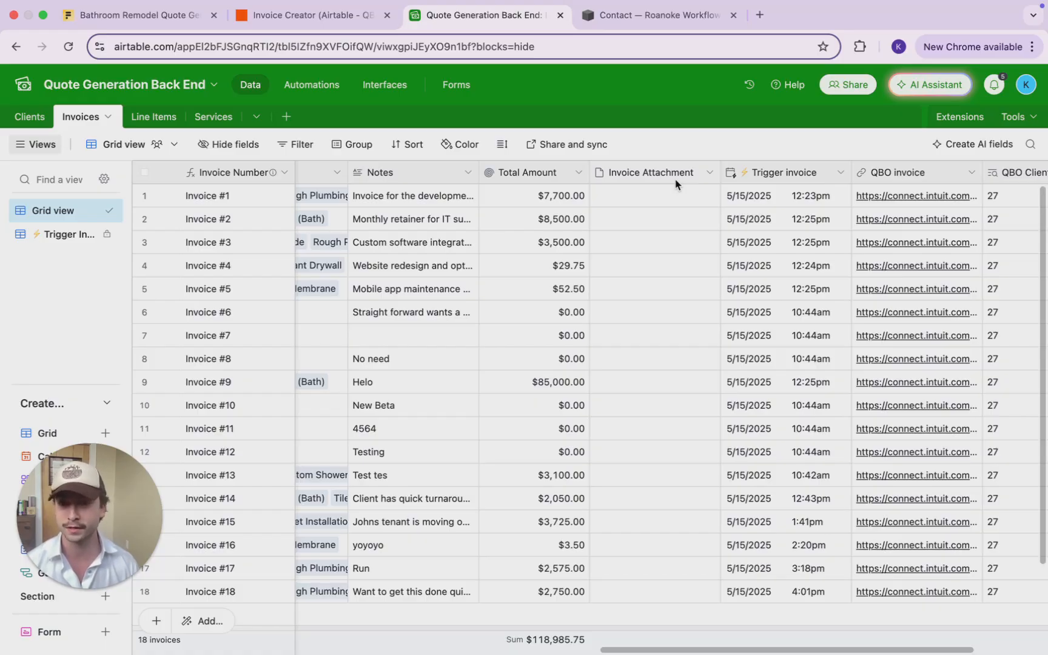
Add the note 'Test' to Invoice #7, then move along to the QBO invoice column
scroll(676, 184, "left", 2)
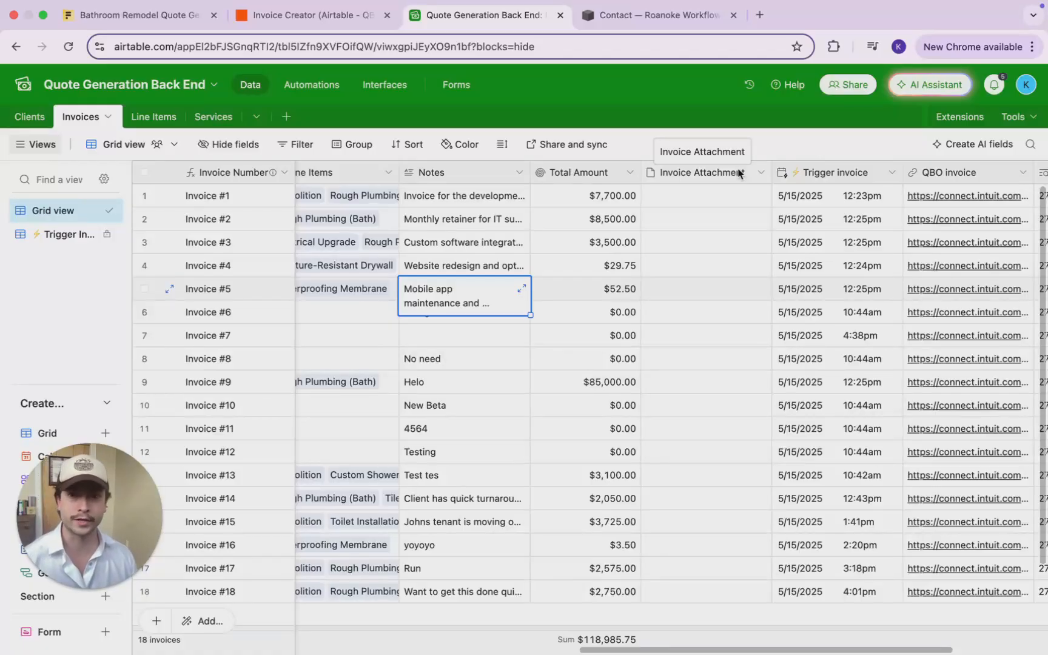
left_click(823, 173)
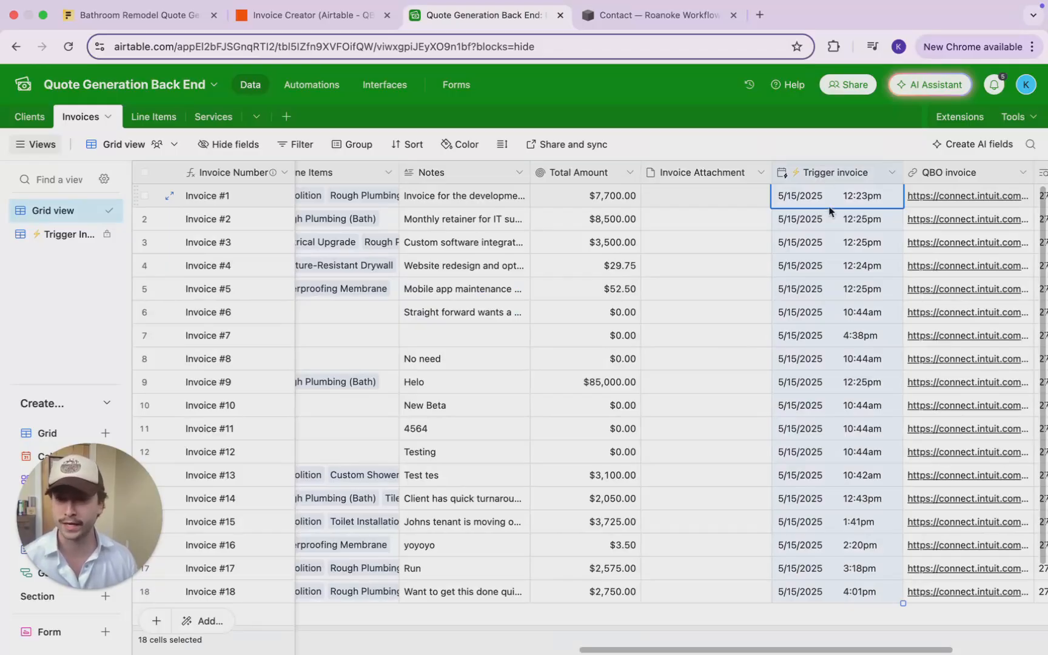
left_click(440, 337)
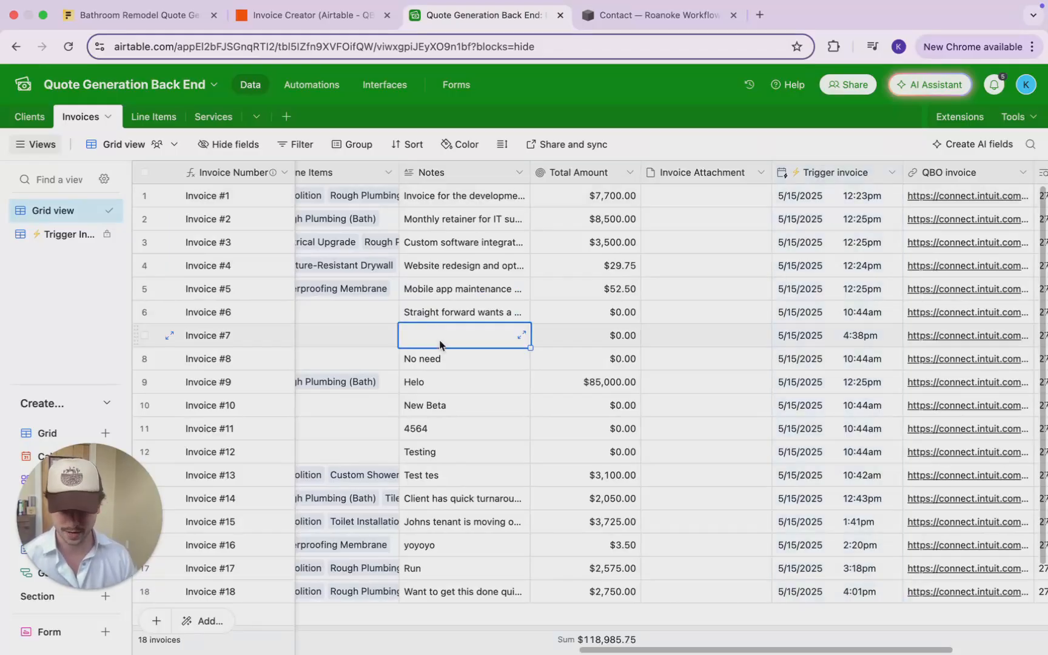
type("Test")
key("Tab")
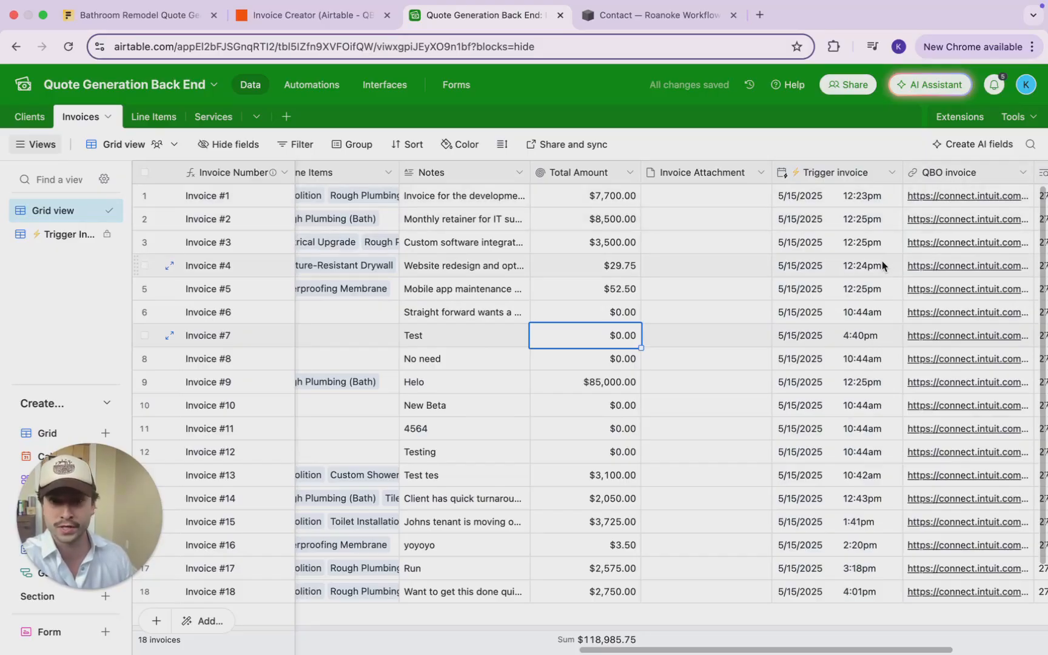
left_click(862, 312)
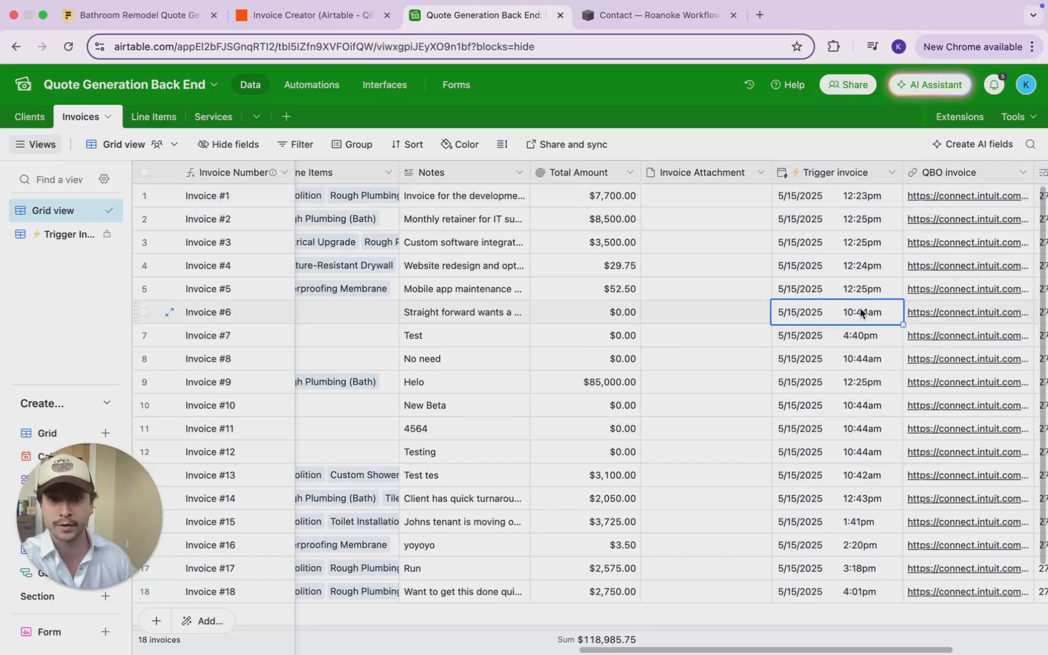
key("Right")
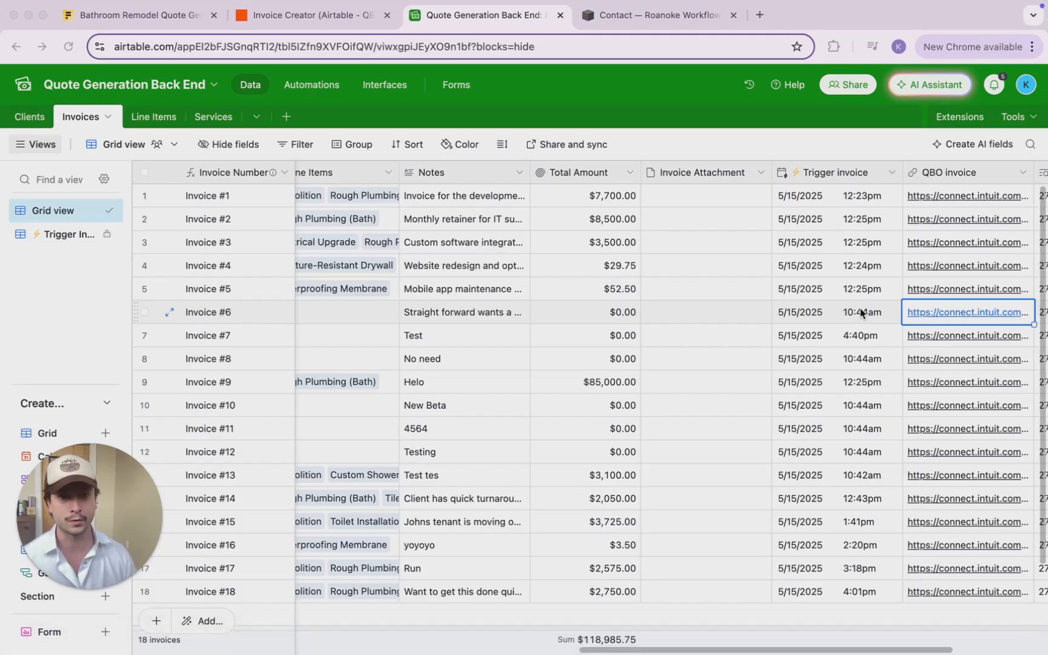
Open Invoice #18's QuickBooks invoice 1325 PDF and highlight the Toilet Installation – Standard line item
left_click(926, 590)
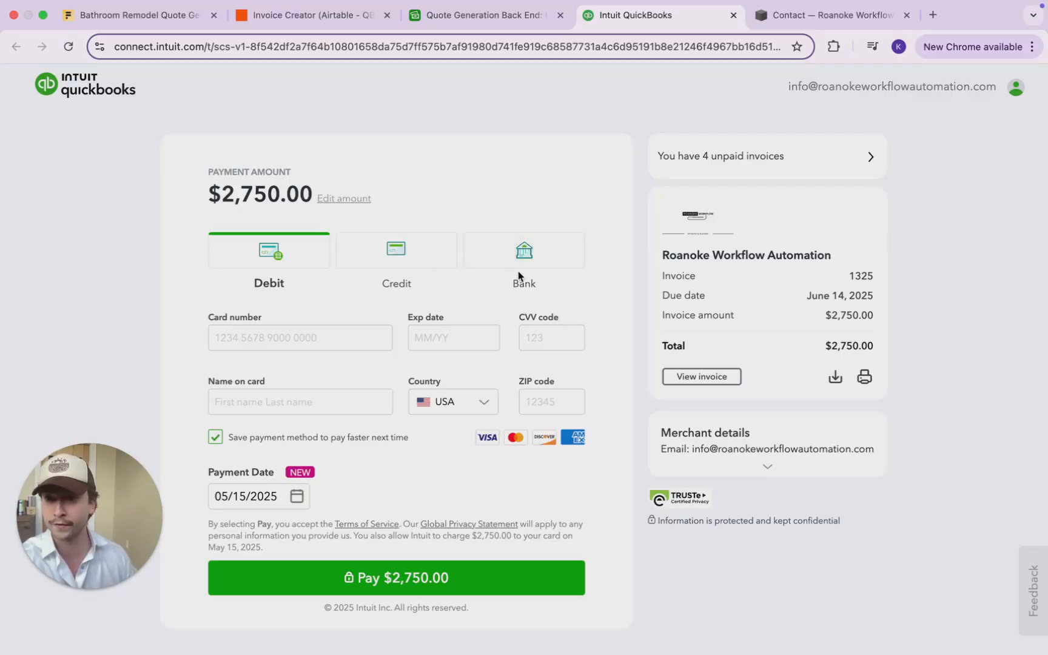
left_click(696, 376)
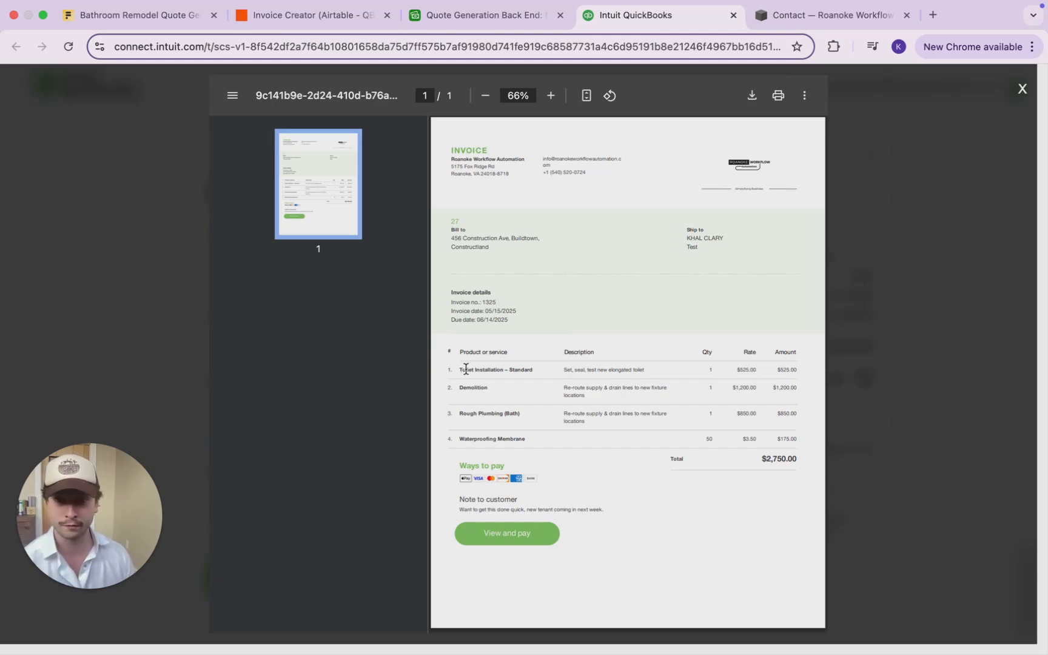
triple_click(519, 369)
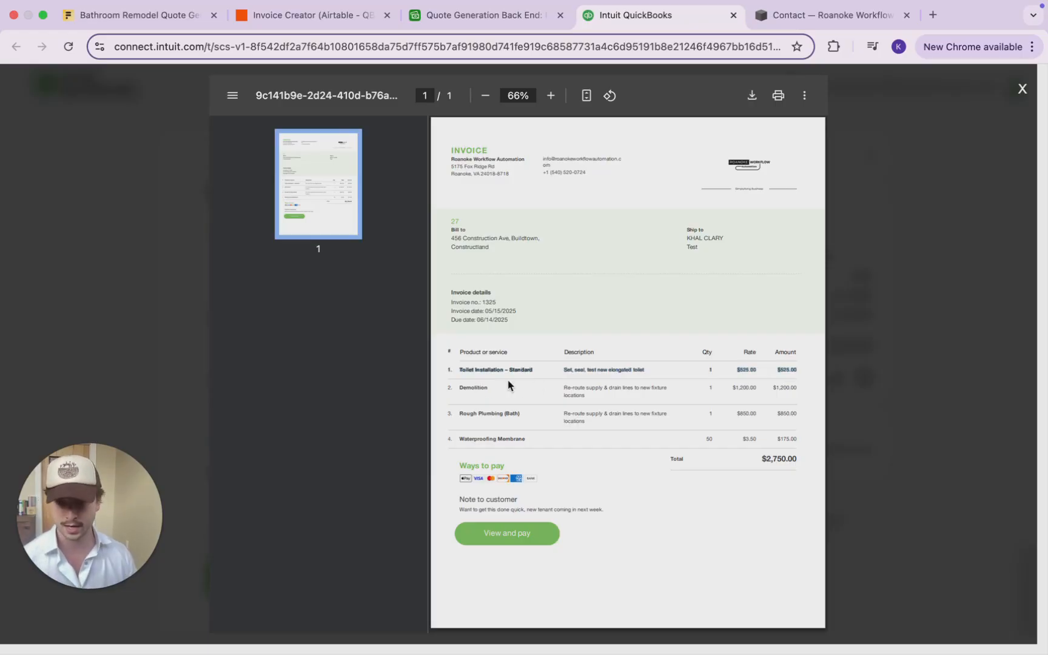
scroll(508, 385, "up", 5)
scroll(509, 385, "down", 5)
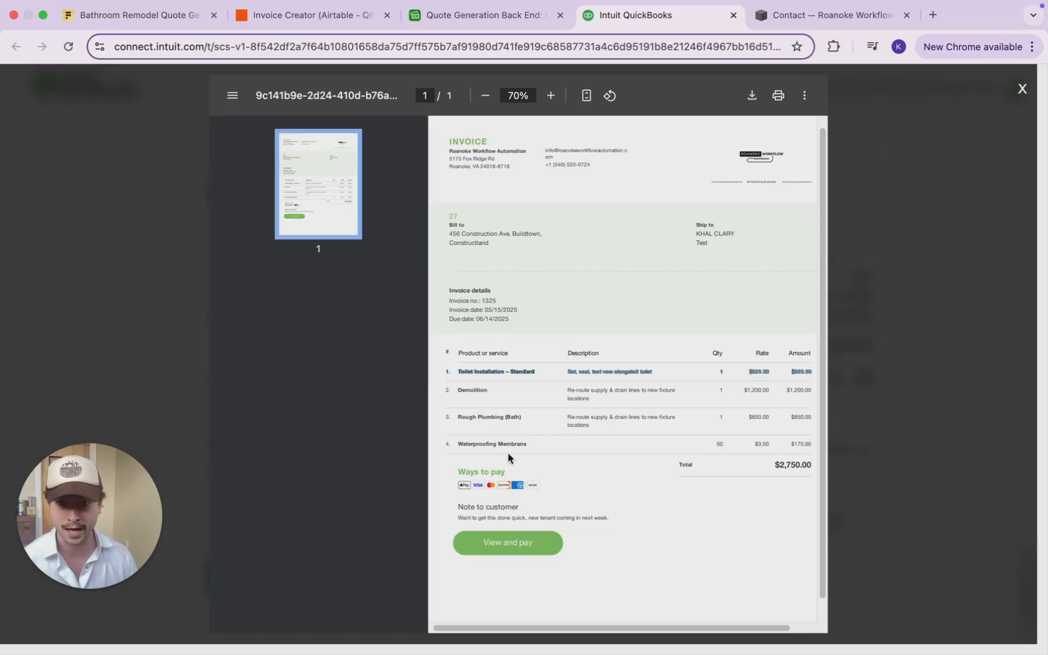
scroll(513, 449, "up", 1)
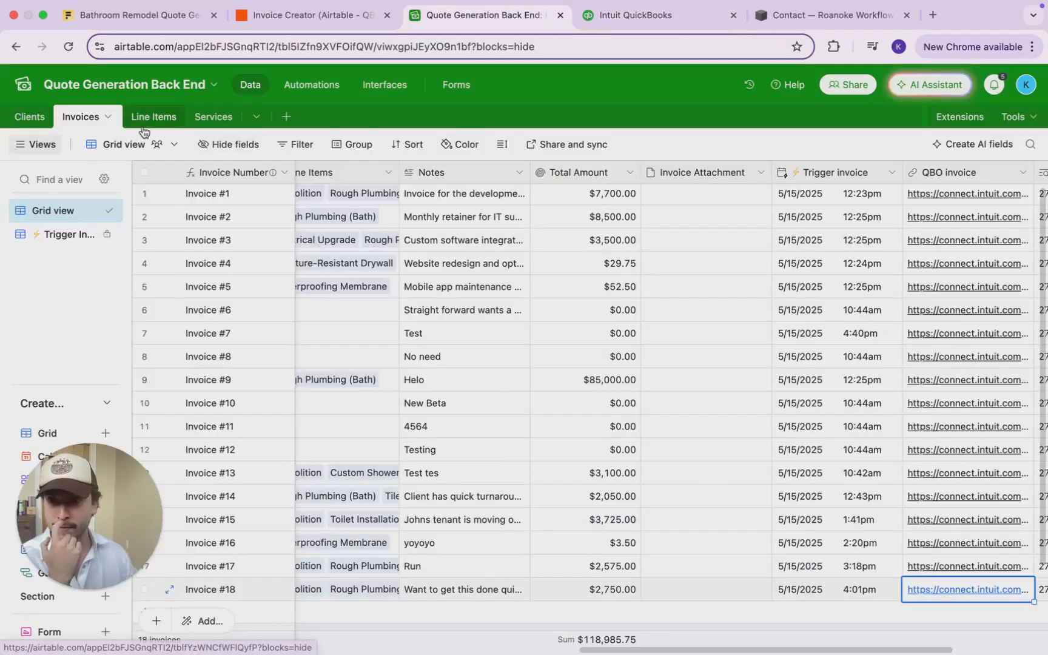
Delete the Invoice Number field from the Line Items table
left_click(143, 125)
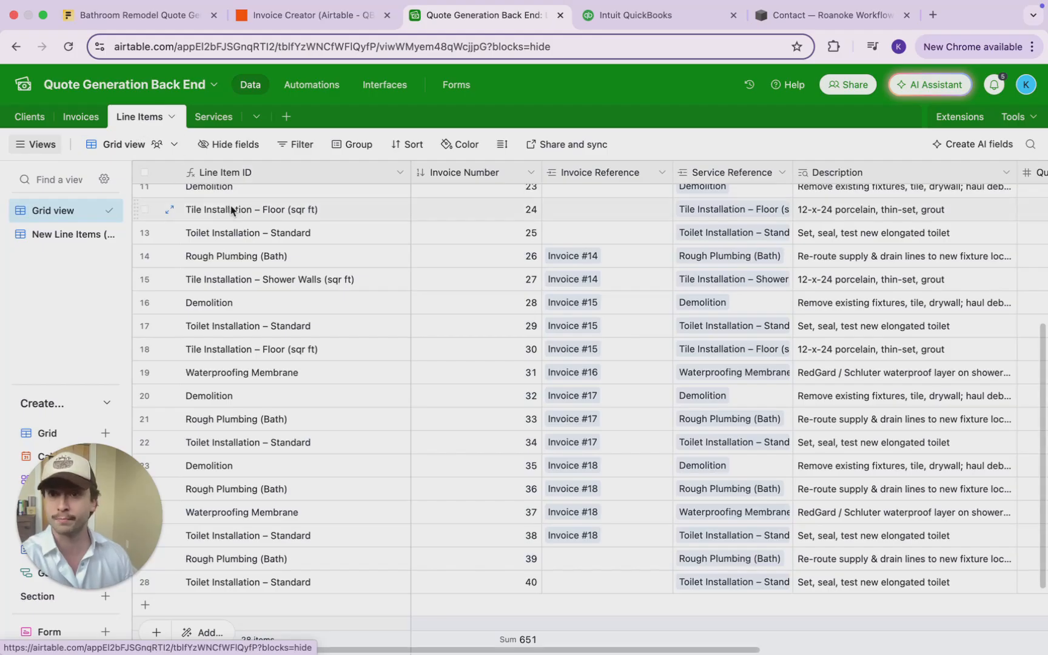
scroll(258, 237, "up", 5)
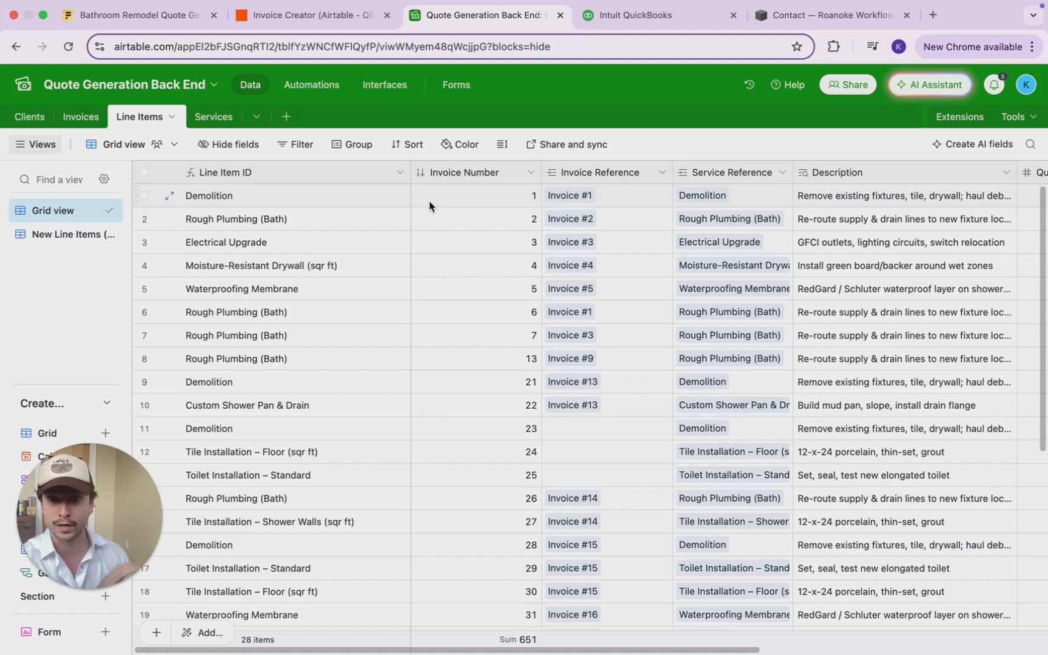
left_click(451, 205)
left_click(477, 176)
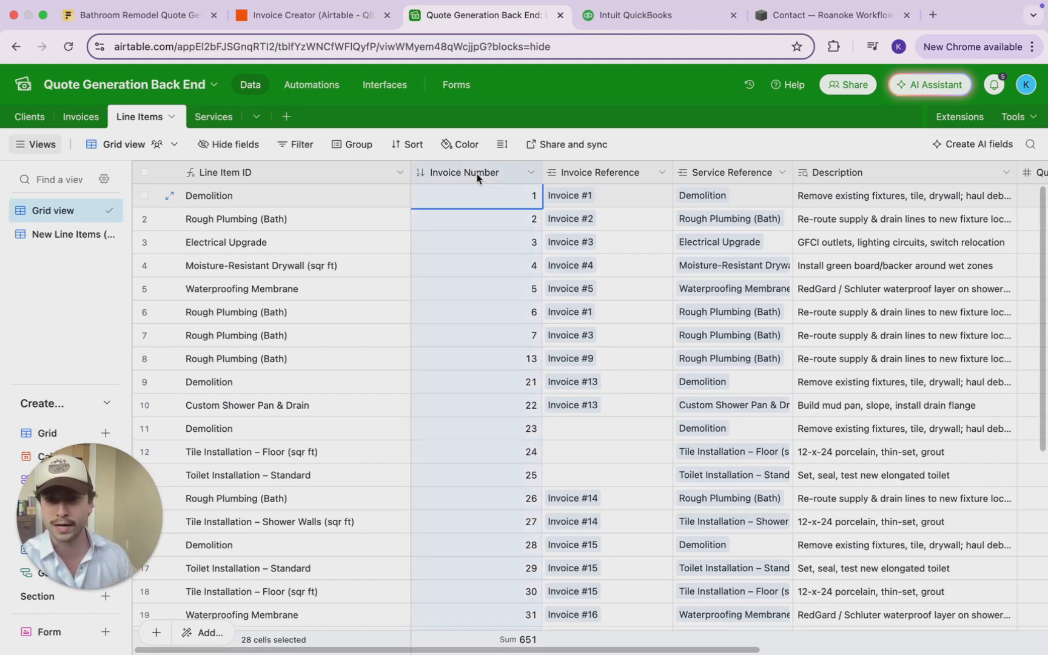
right_click(477, 176)
left_click(476, 585)
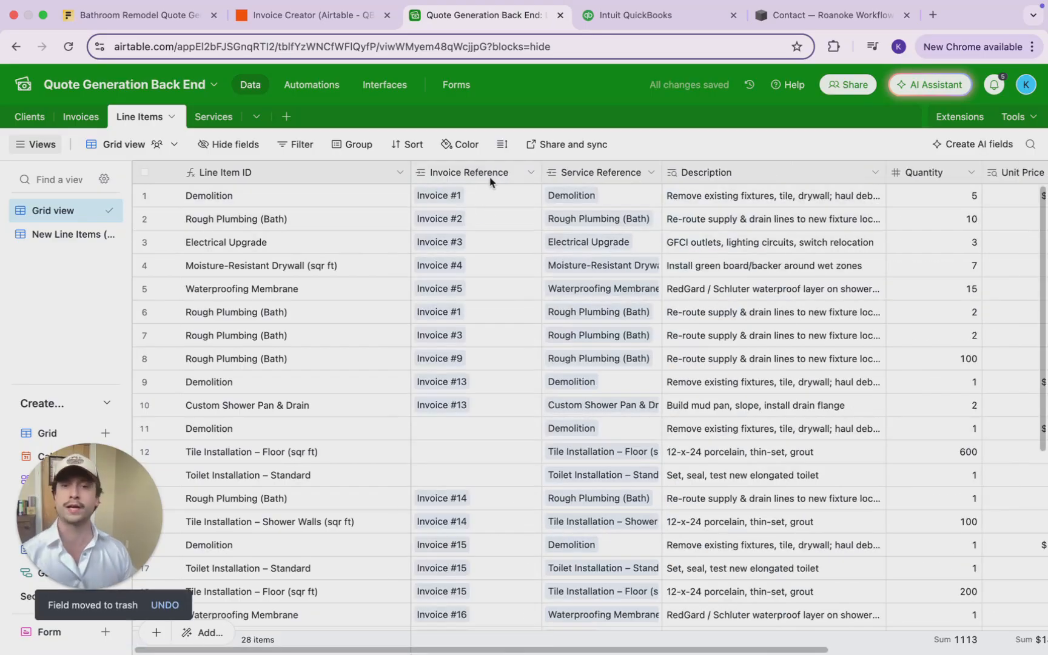
Delete unlinked line item rows 27 and 28, leaving 26 records
scroll(479, 261, "down", 5)
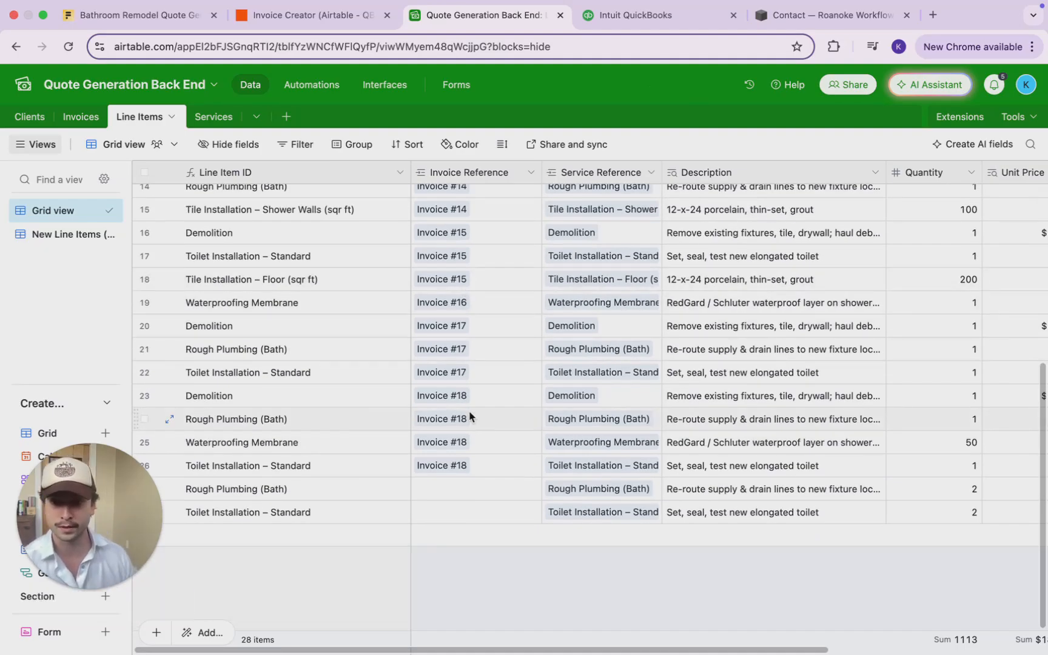
left_click(279, 498)
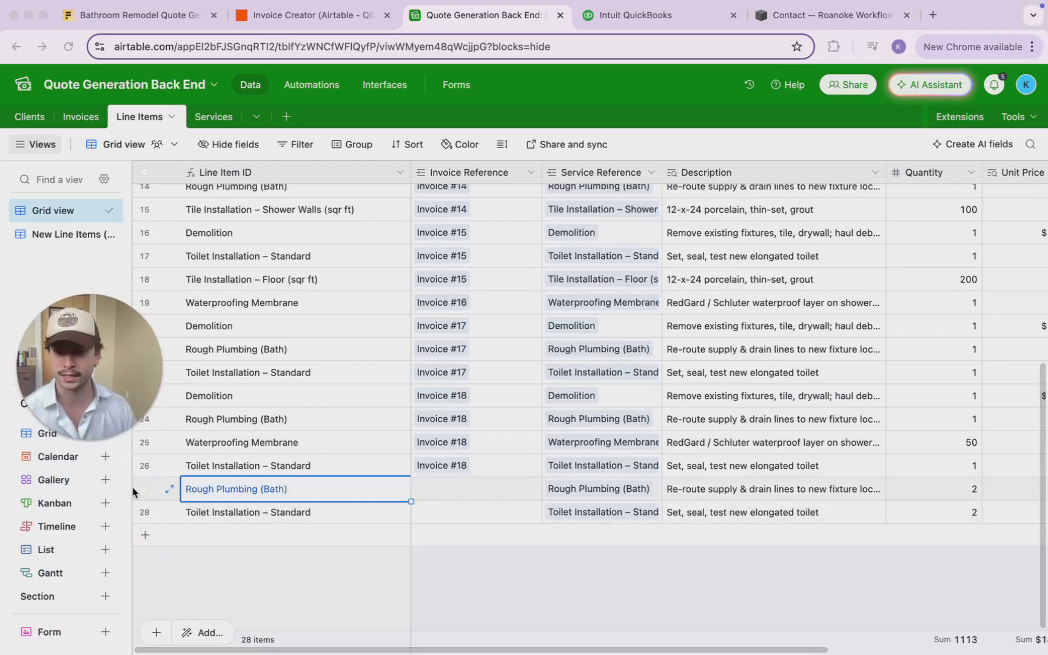
left_click(145, 489)
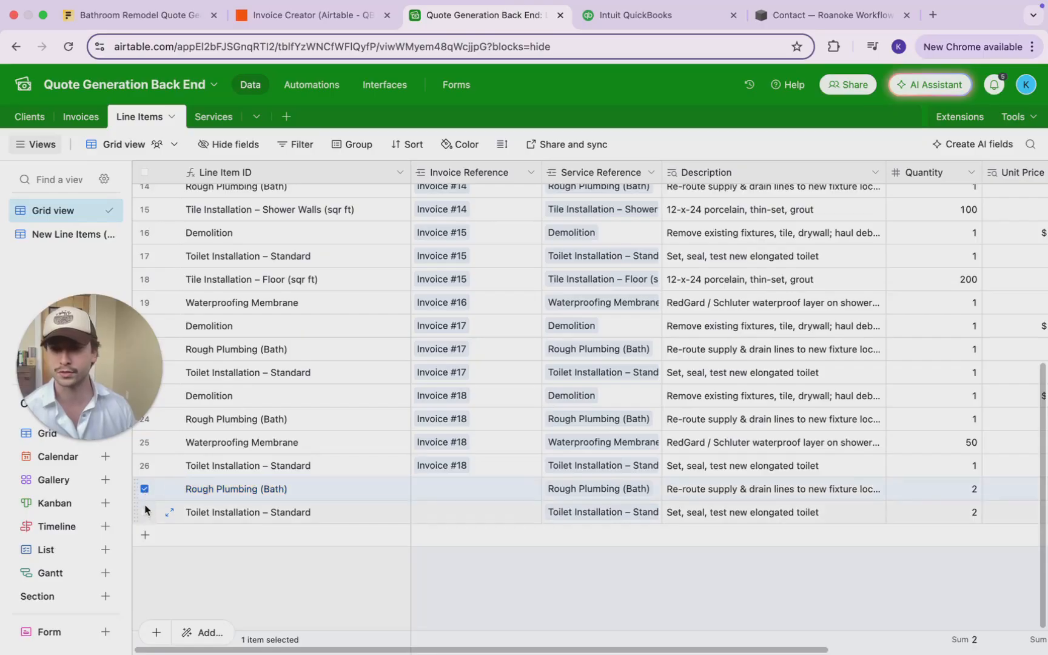
left_click(144, 512)
right_click(165, 496)
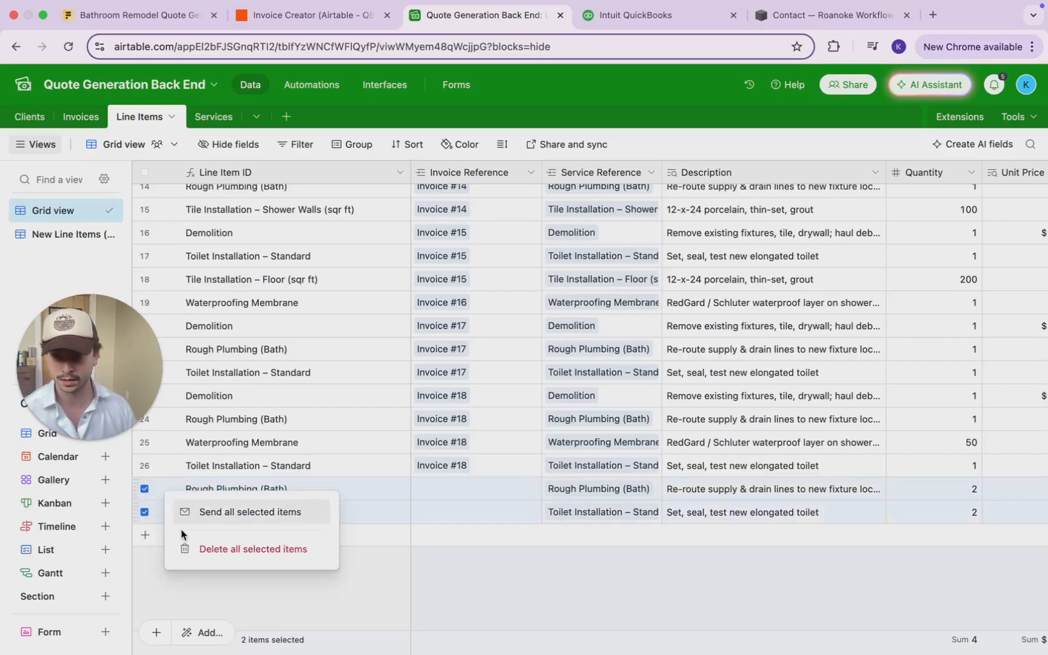
left_click(243, 549)
scroll(594, 408, "up", 10)
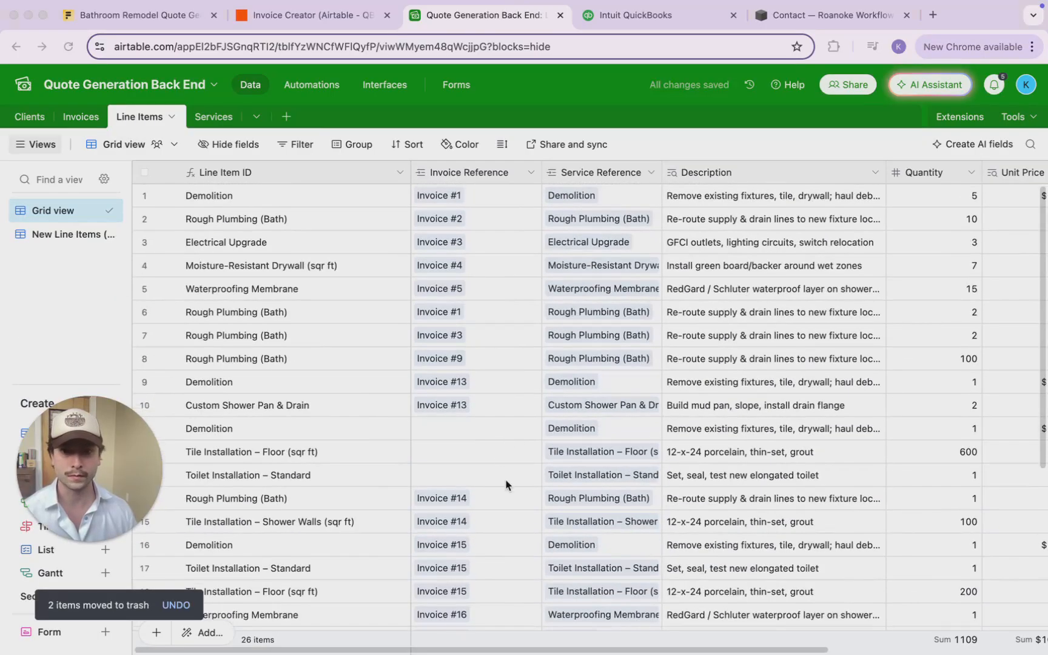
scroll(498, 183, "down", 1)
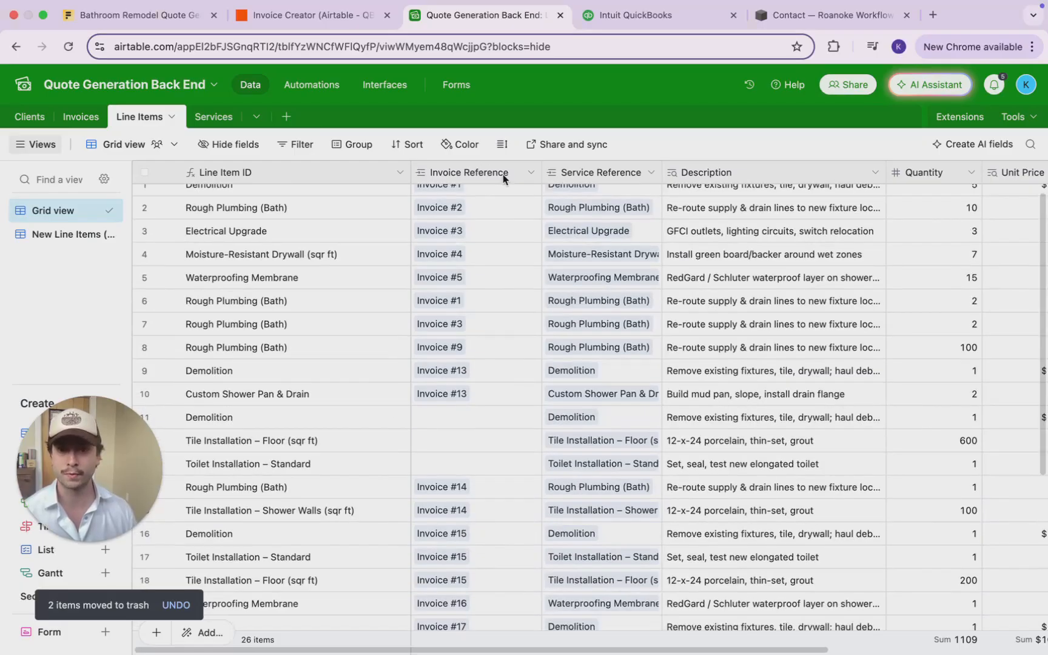
double_click(503, 175)
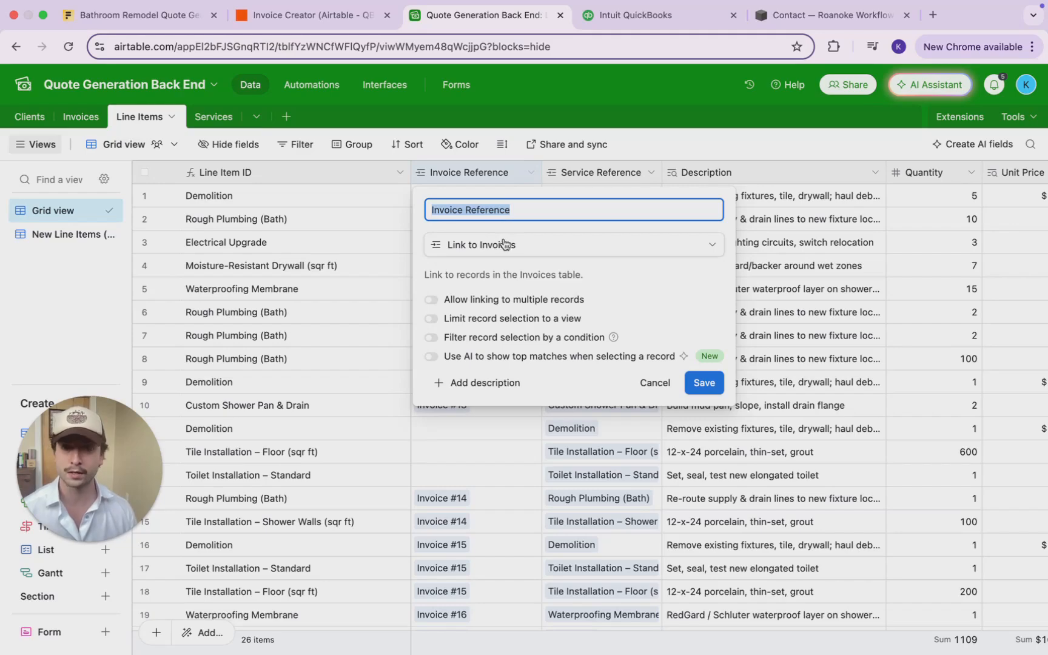
left_click(660, 382)
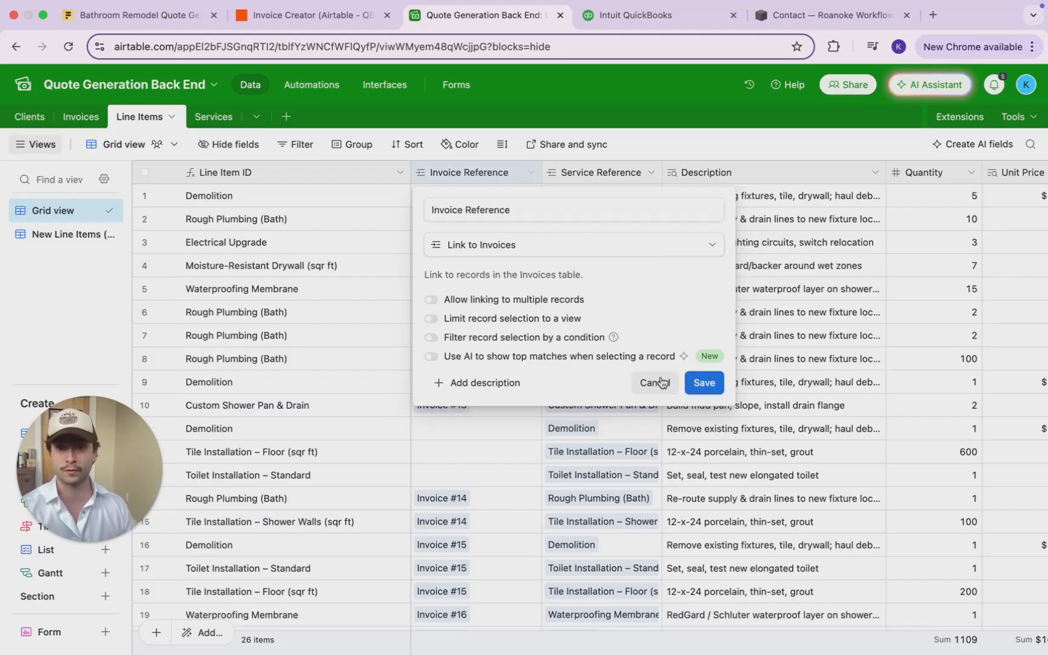
left_click(662, 383)
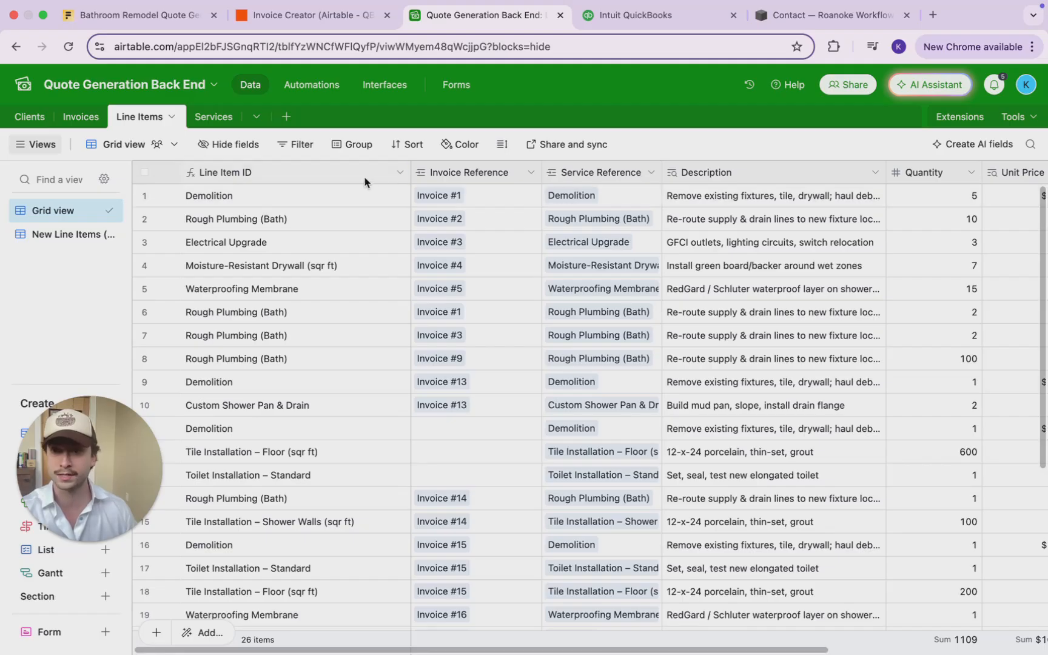
double_click(592, 174)
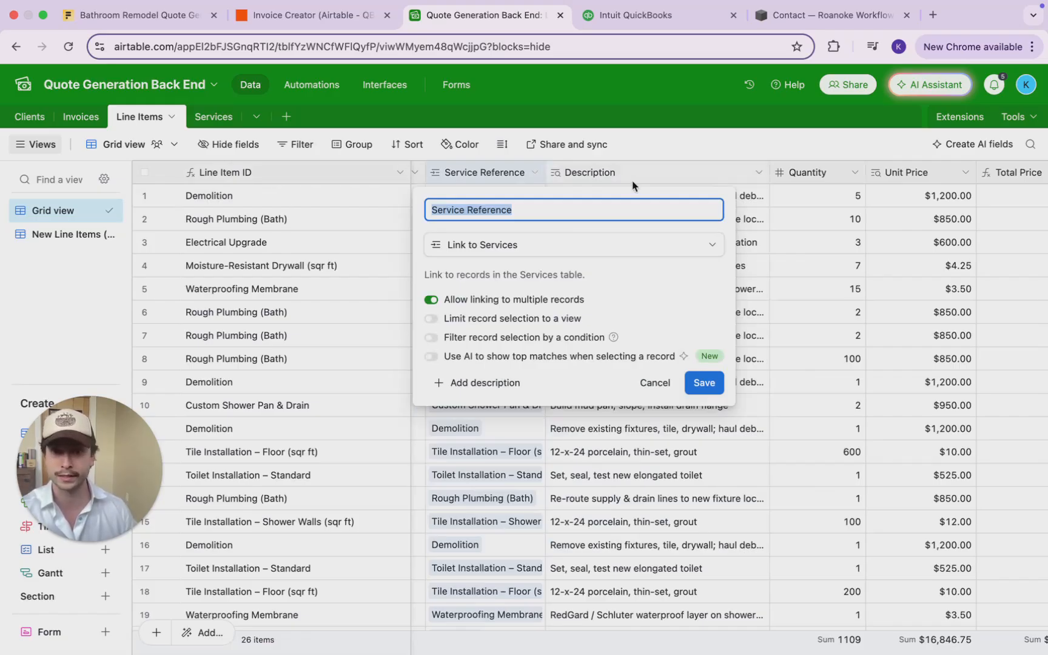
left_click(601, 174)
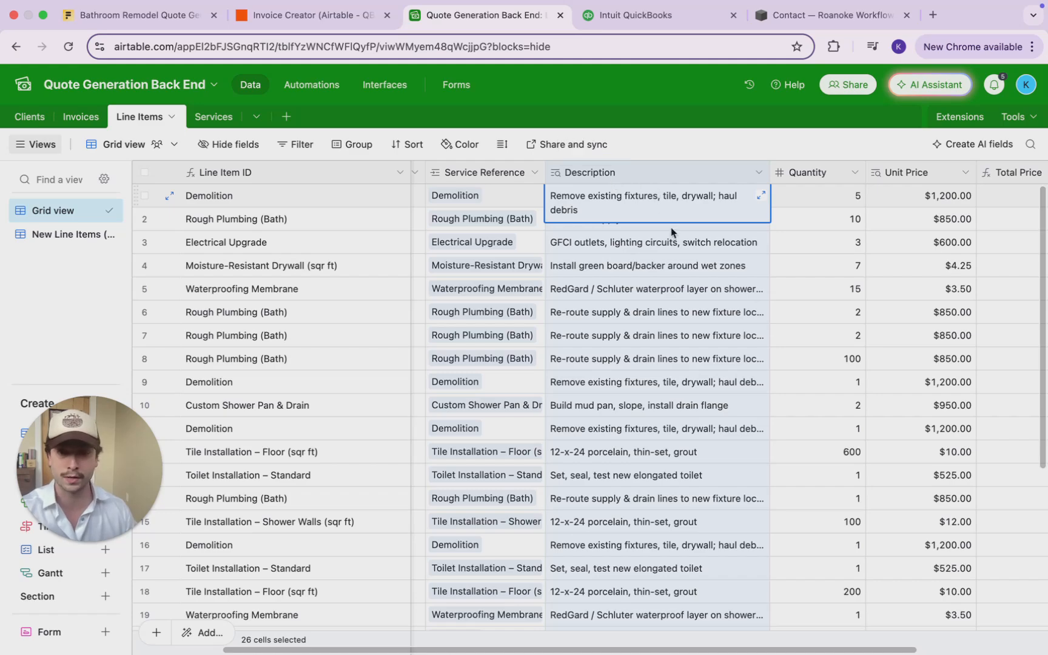
double_click(636, 181)
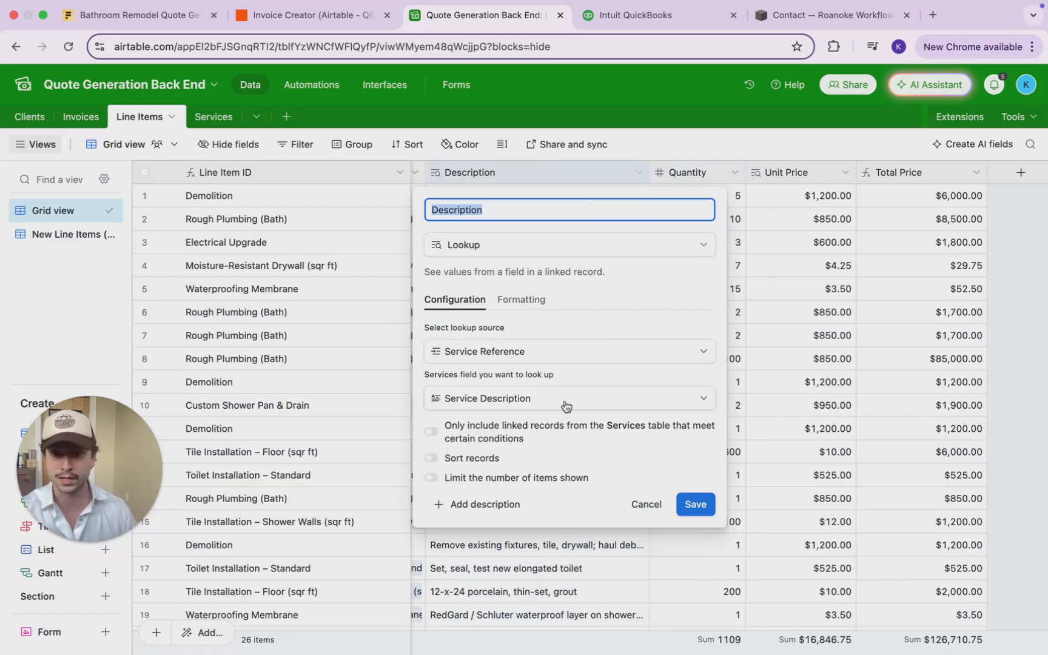
Review the Description, Unit Price and Total Price field settings unchanged, then view the Services table
left_click(713, 175)
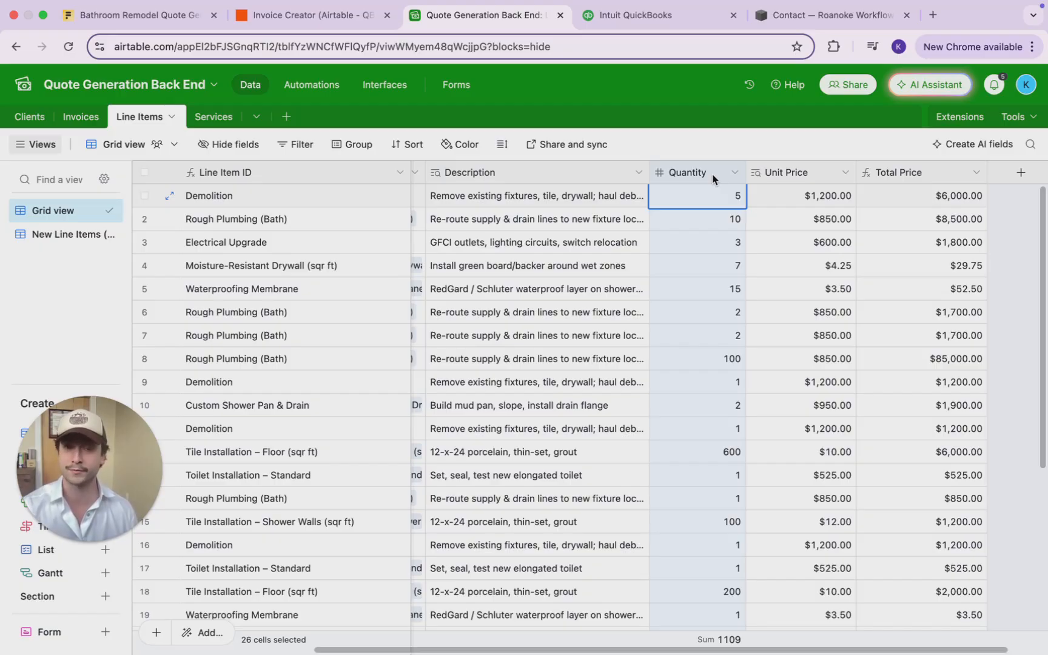
double_click(774, 176)
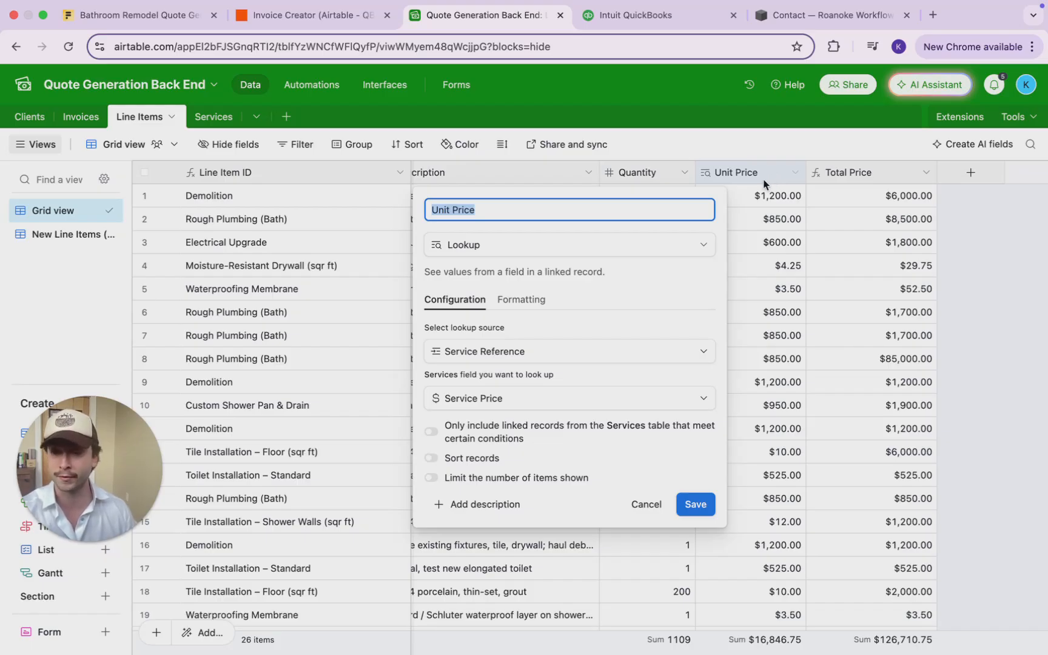
left_click(868, 176)
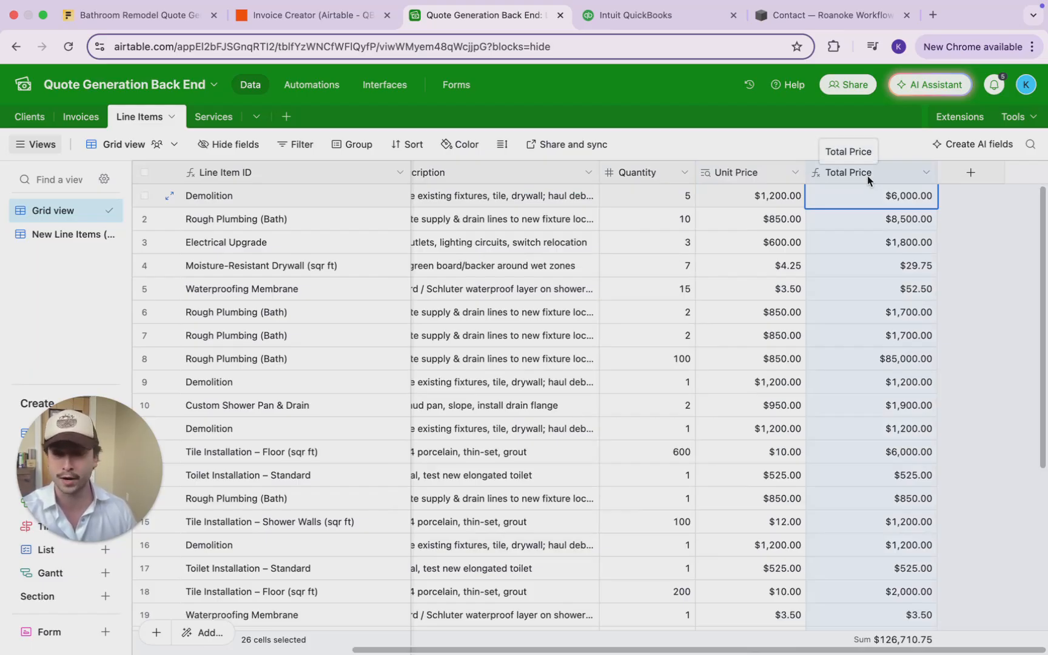
double_click(868, 175)
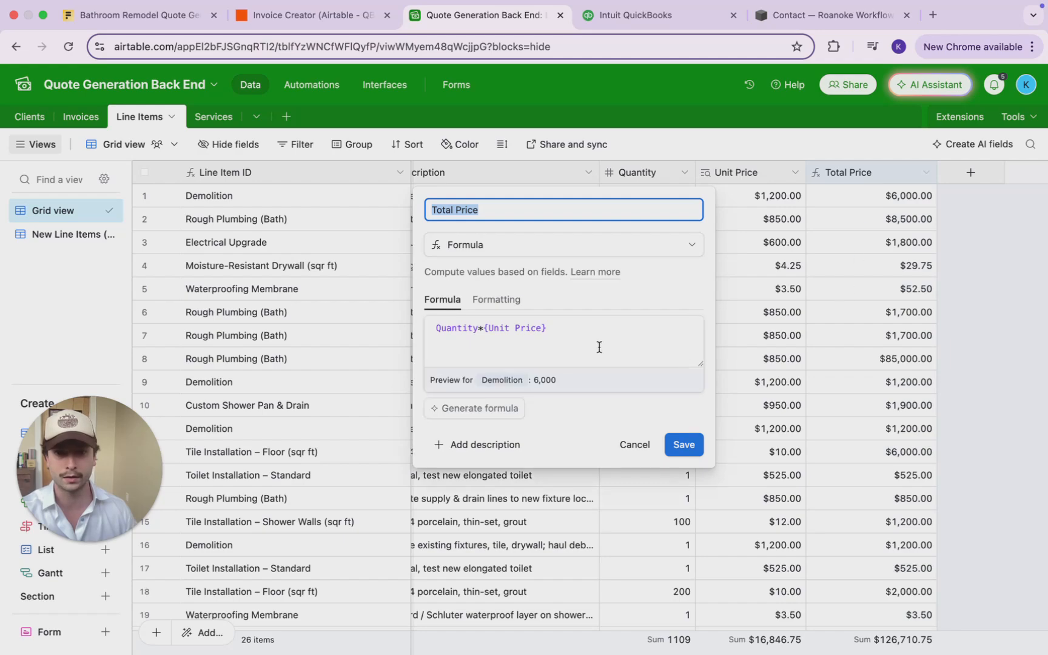
left_click(635, 445)
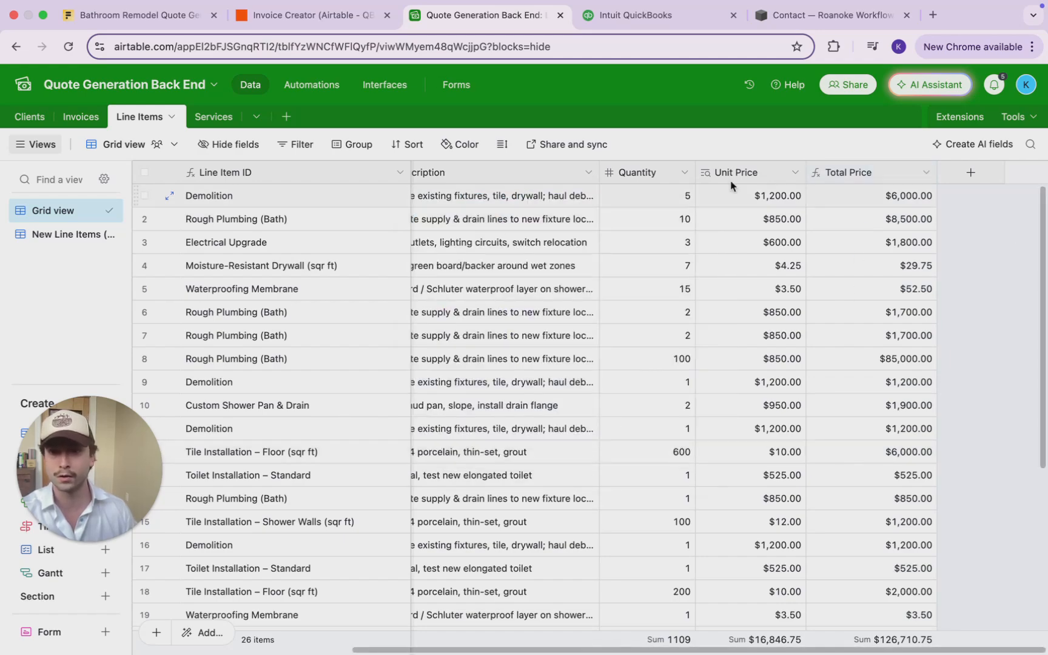
left_click(205, 119)
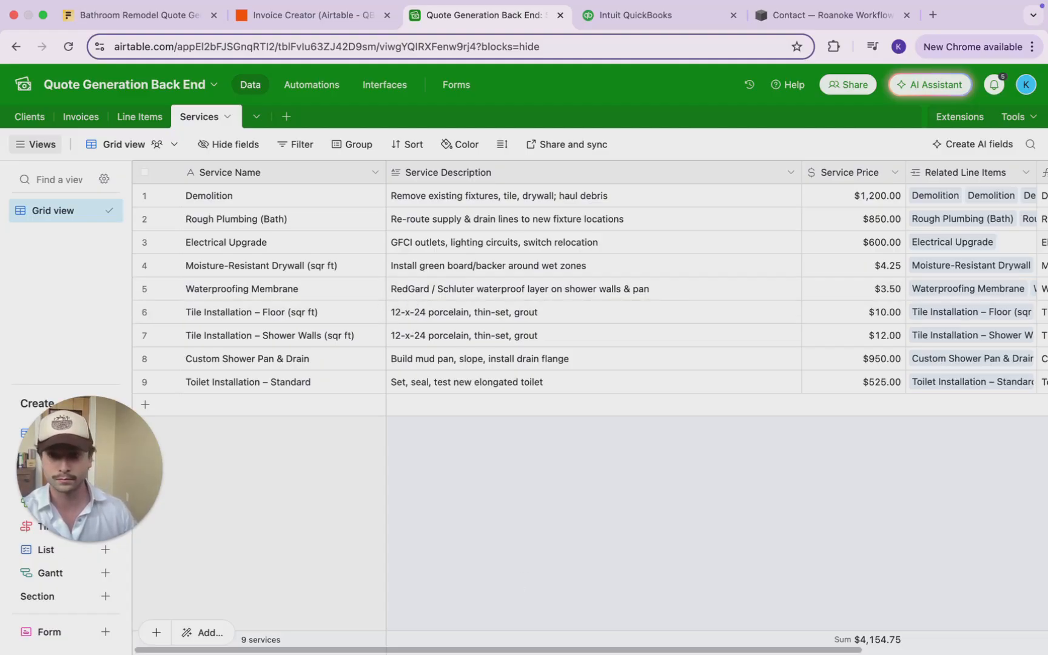
Check the Related Line Items and Service Name (Quickbook) settings, then delete the Service Name (Quickbook) field
left_click_drag(445, 647, 608, 648)
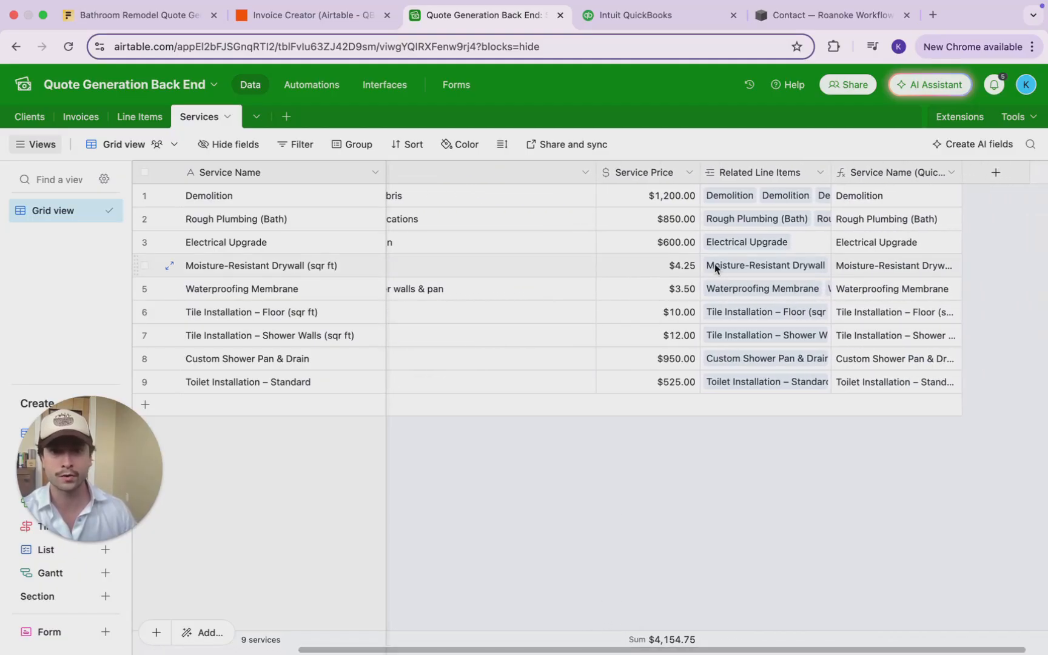
double_click(770, 172)
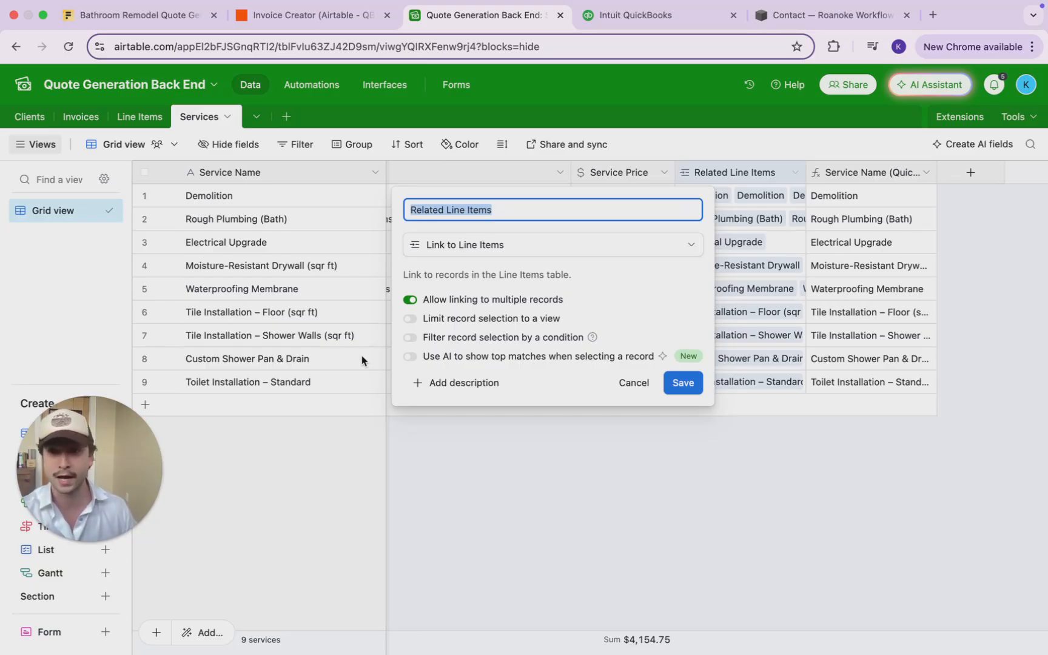
left_click(597, 468)
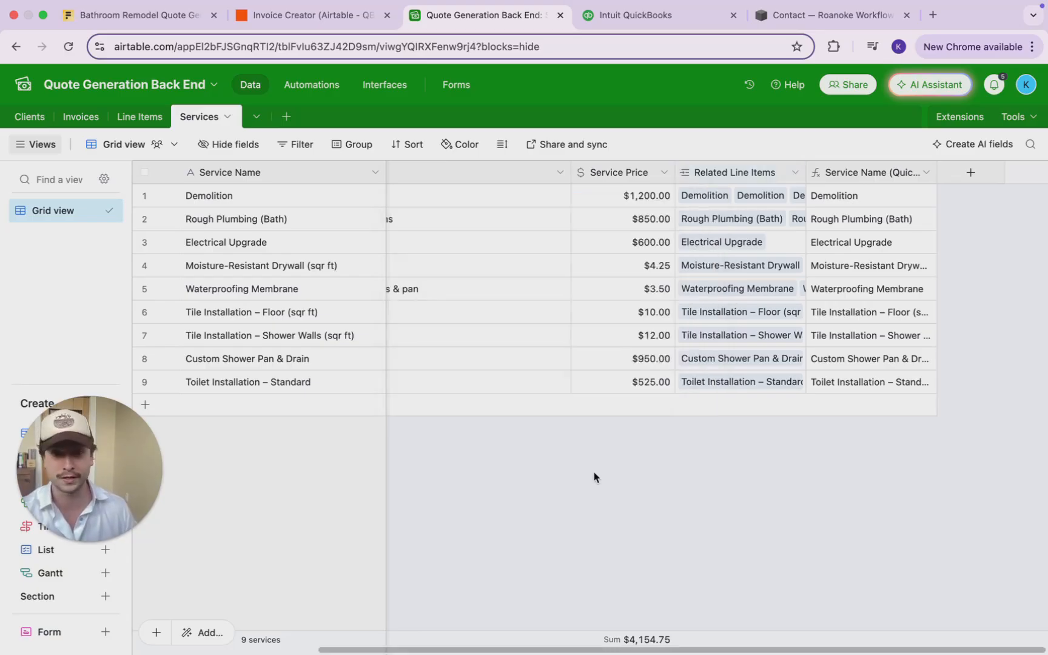
double_click(879, 174)
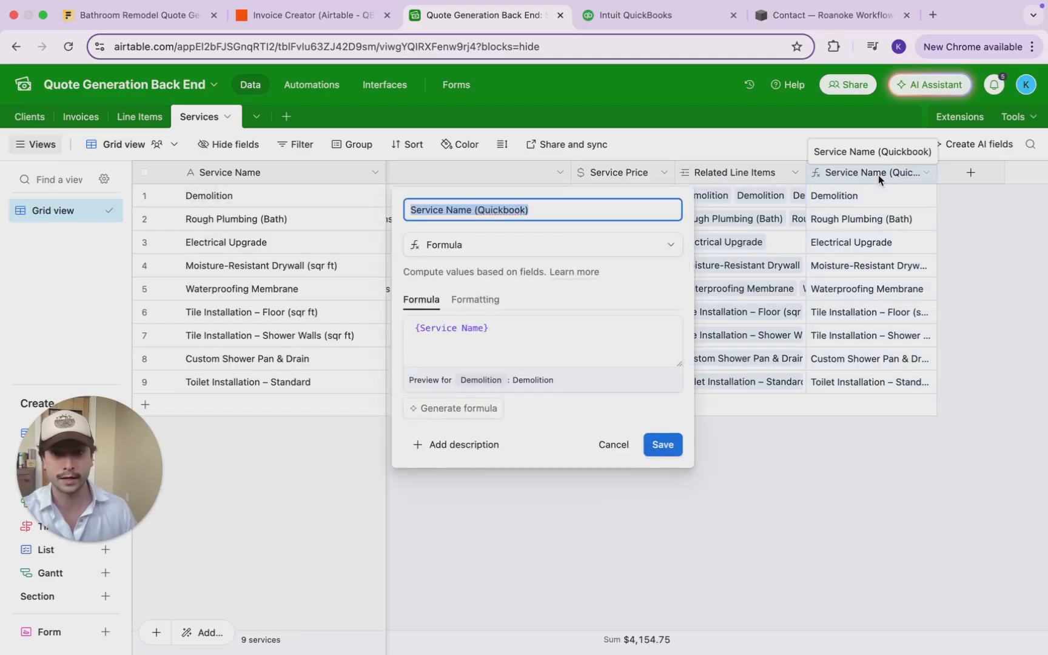
left_click(947, 204)
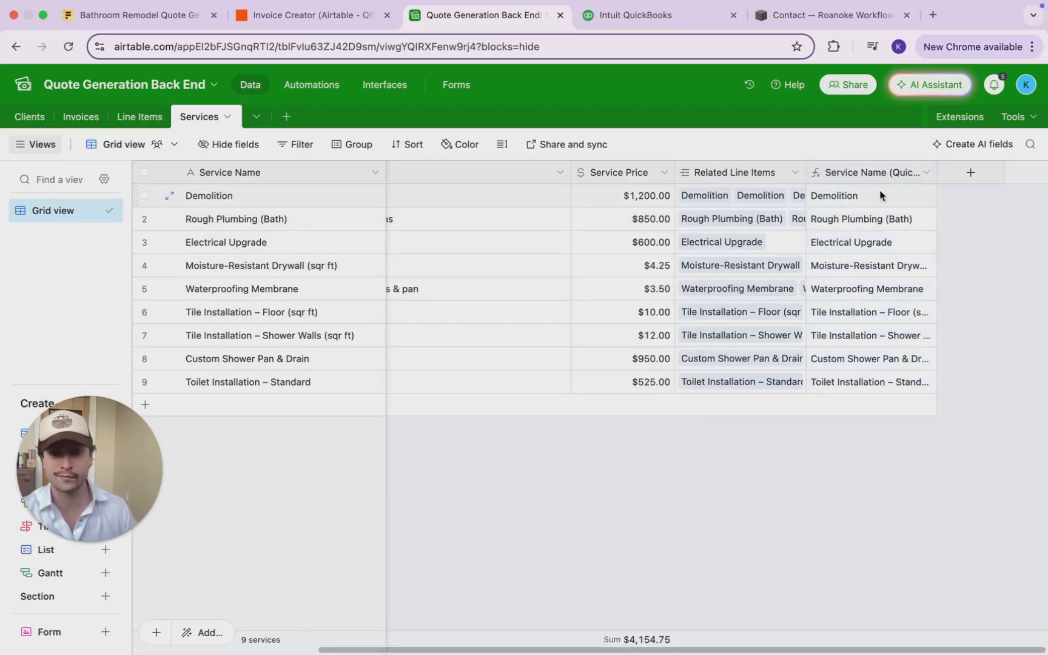
right_click(894, 175)
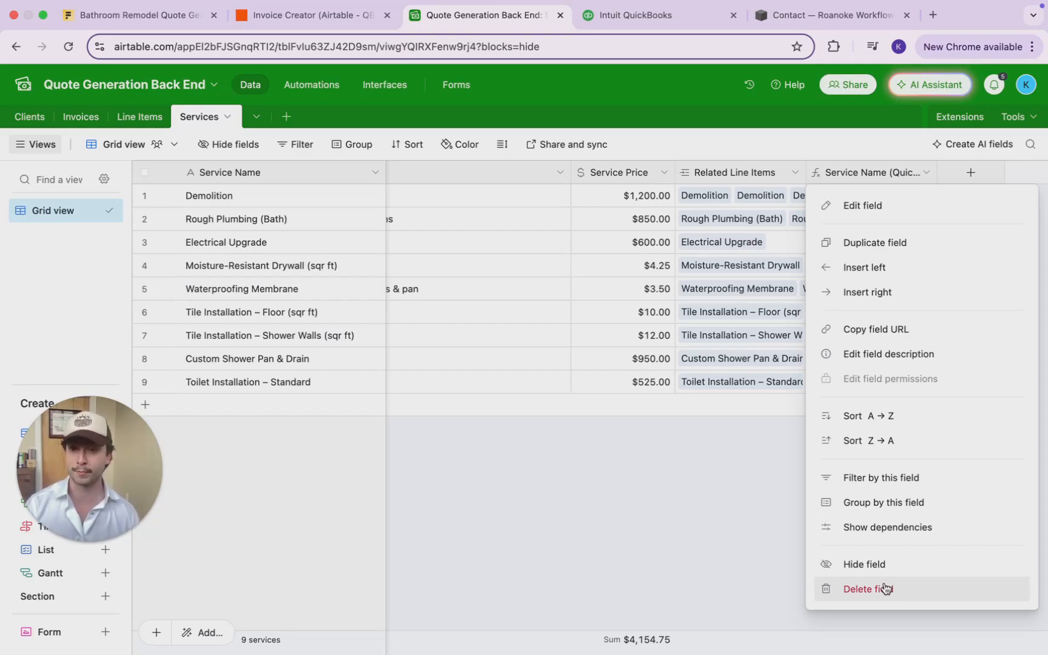
left_click(885, 588)
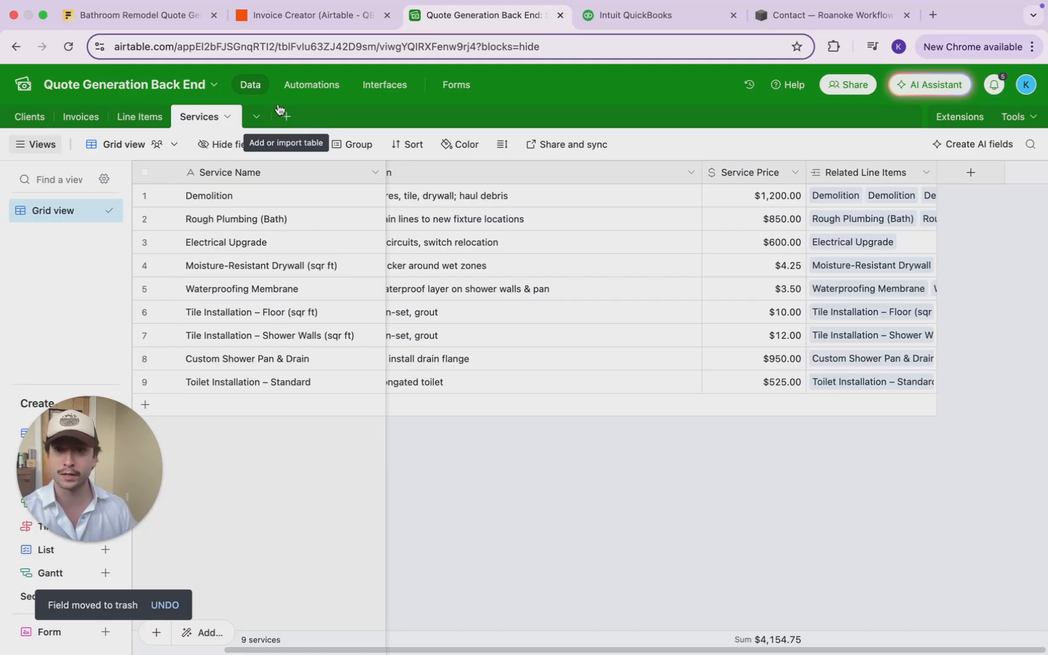
Glance at the Fillout quote form, then return to Airtable's Line Items and then Invoices tables
left_click(167, 25)
scroll(525, 340, "down", 1)
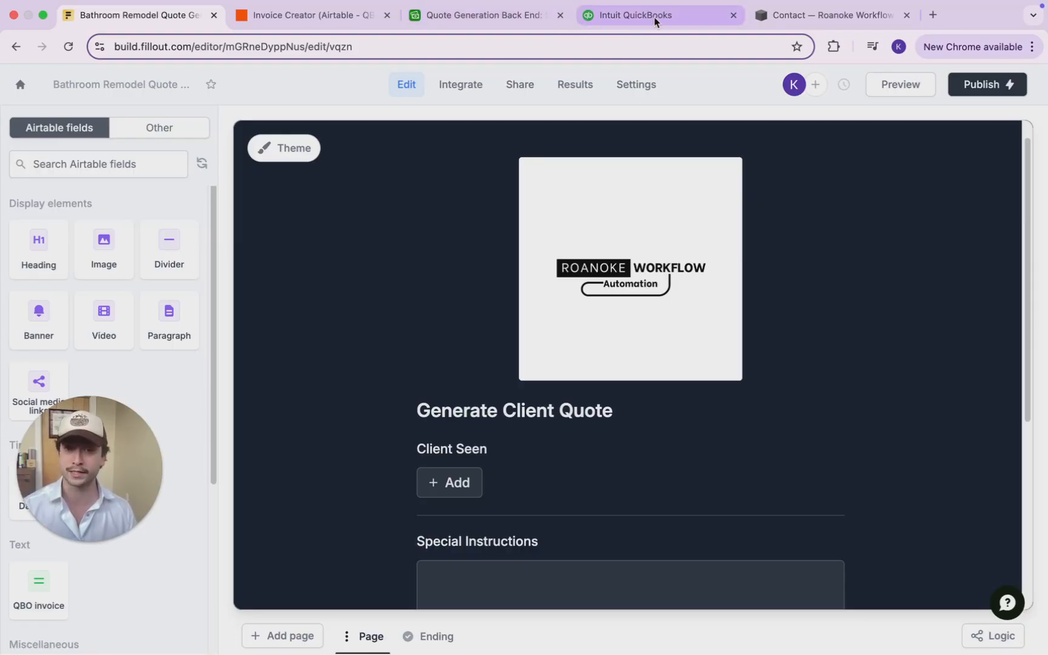
left_click(515, 16)
left_click(140, 119)
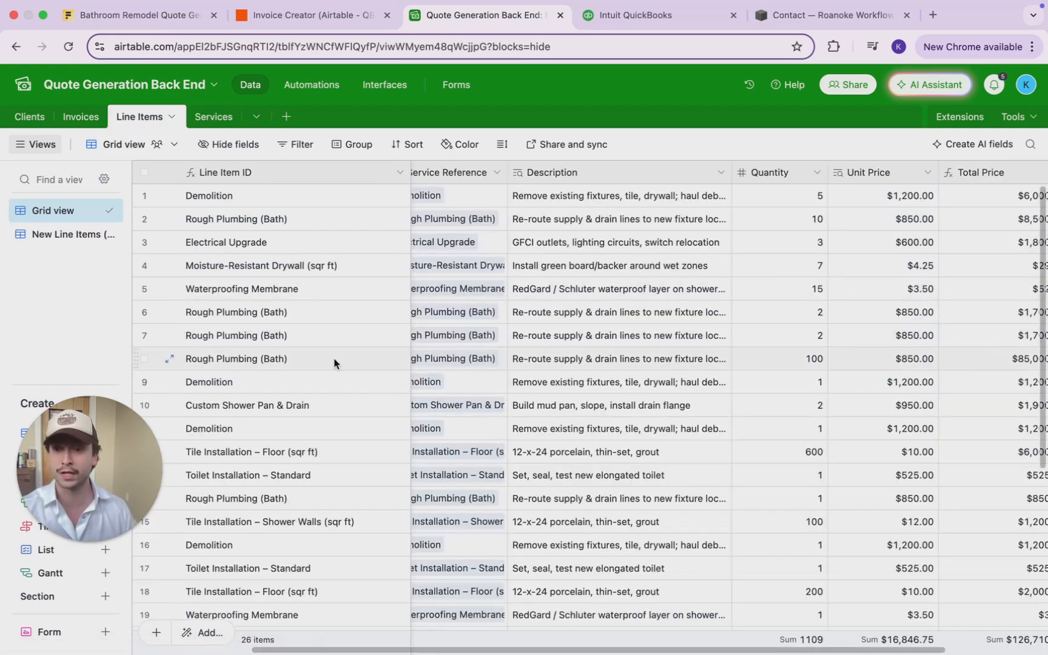
left_click(83, 120)
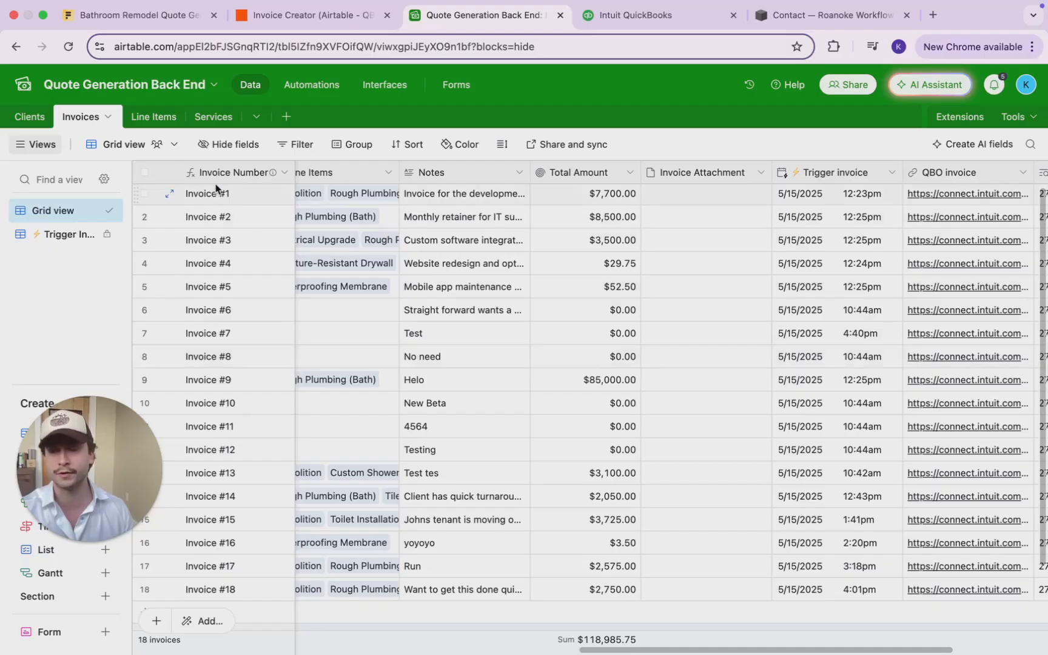
Return to the Fillout quote form editor and scroll through its fields
left_click(125, 27)
scroll(588, 360, "down", 3)
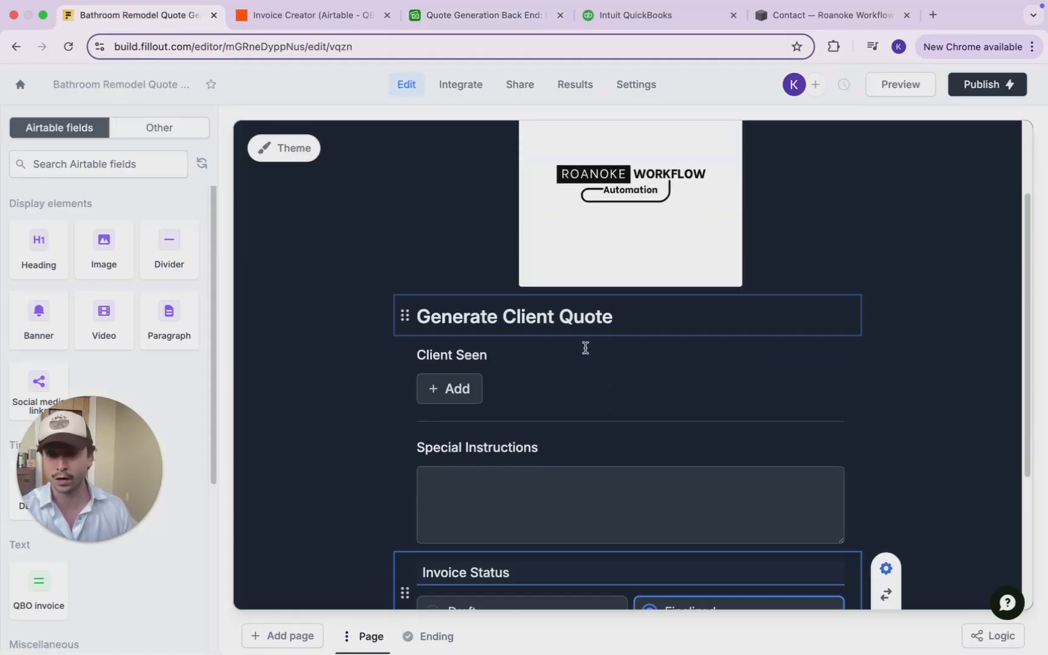
scroll(608, 270, "up", 2)
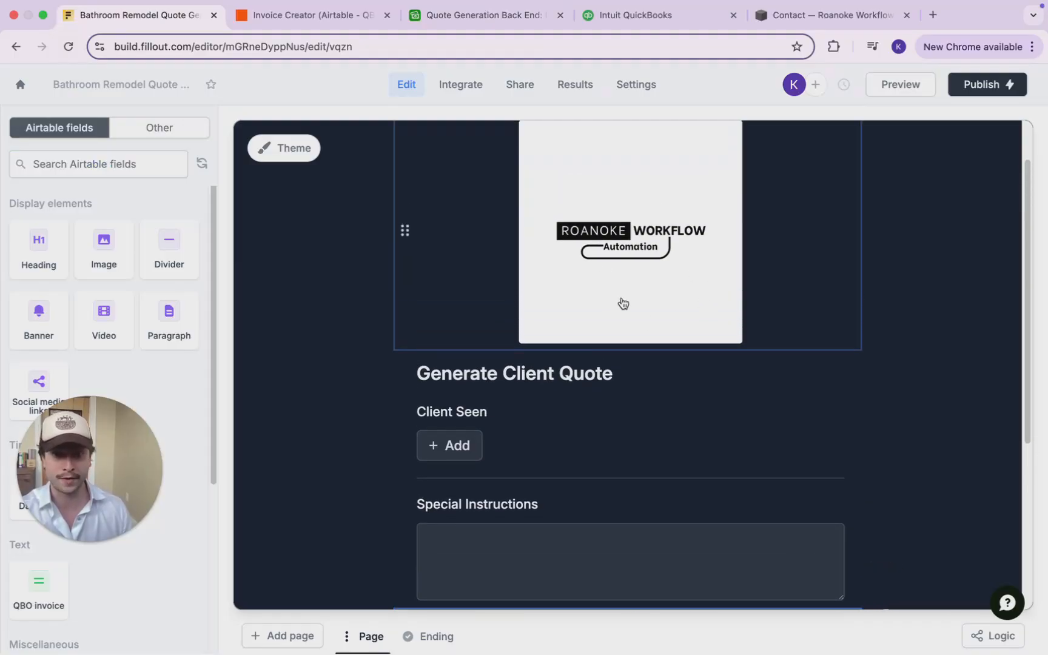
scroll(651, 267, "up", 1)
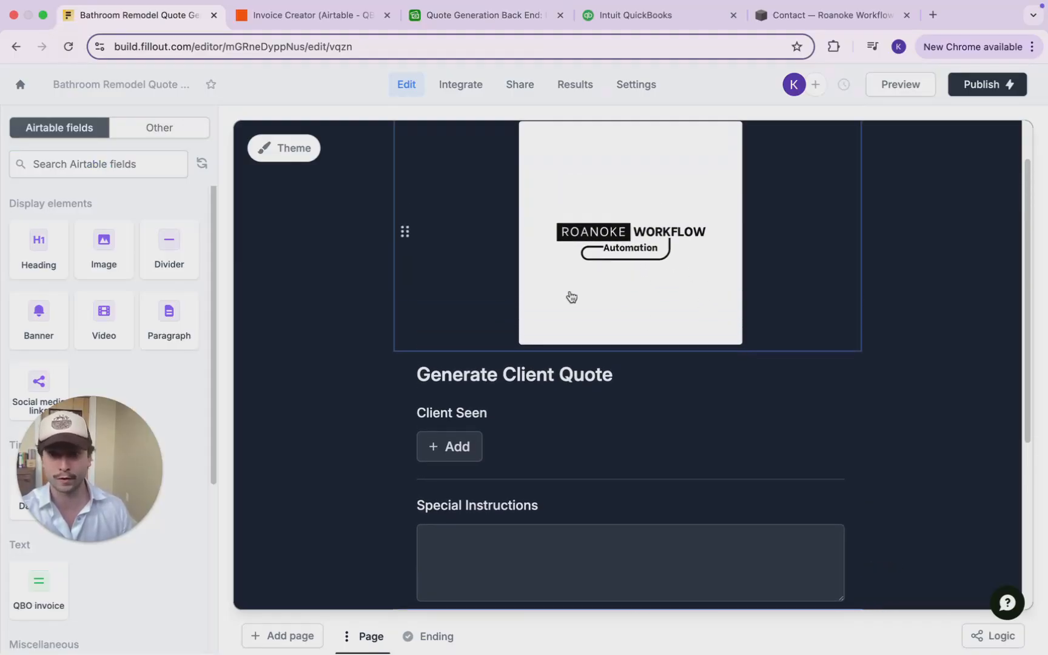
scroll(569, 297, "down", 2)
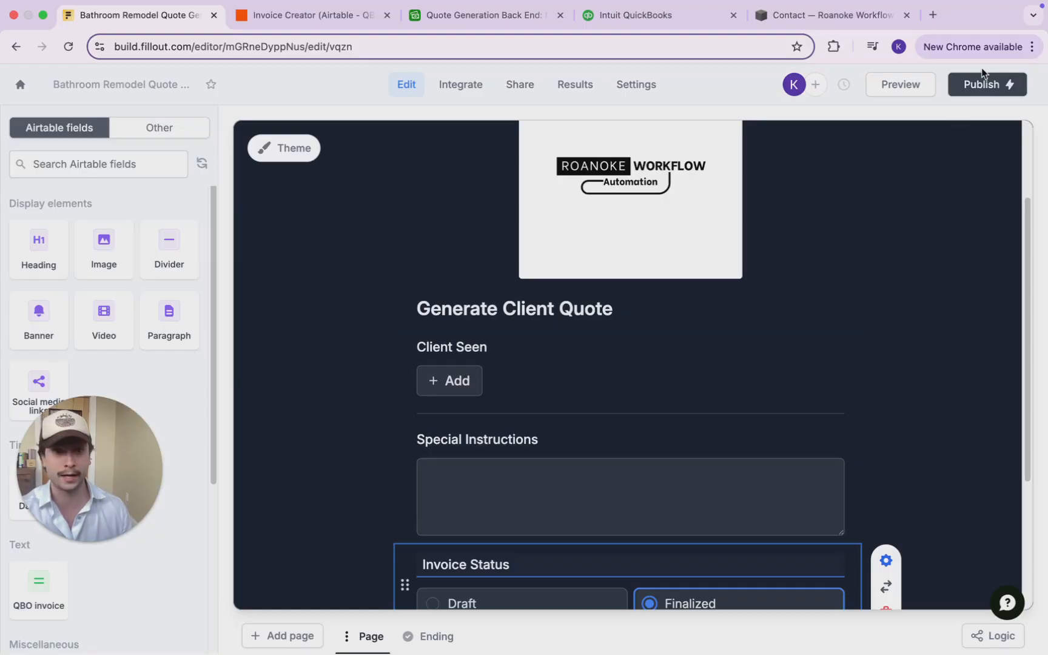
Preview the form, choose the first client, and set Invoice Status to Finalized
left_click(925, 84)
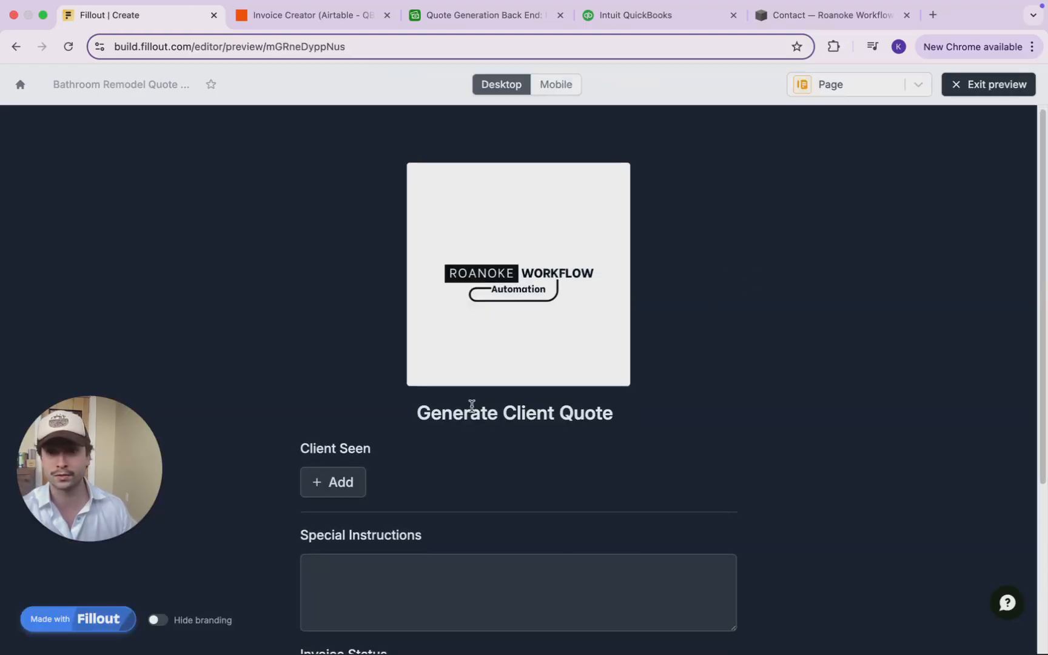
scroll(431, 400, "down", 4)
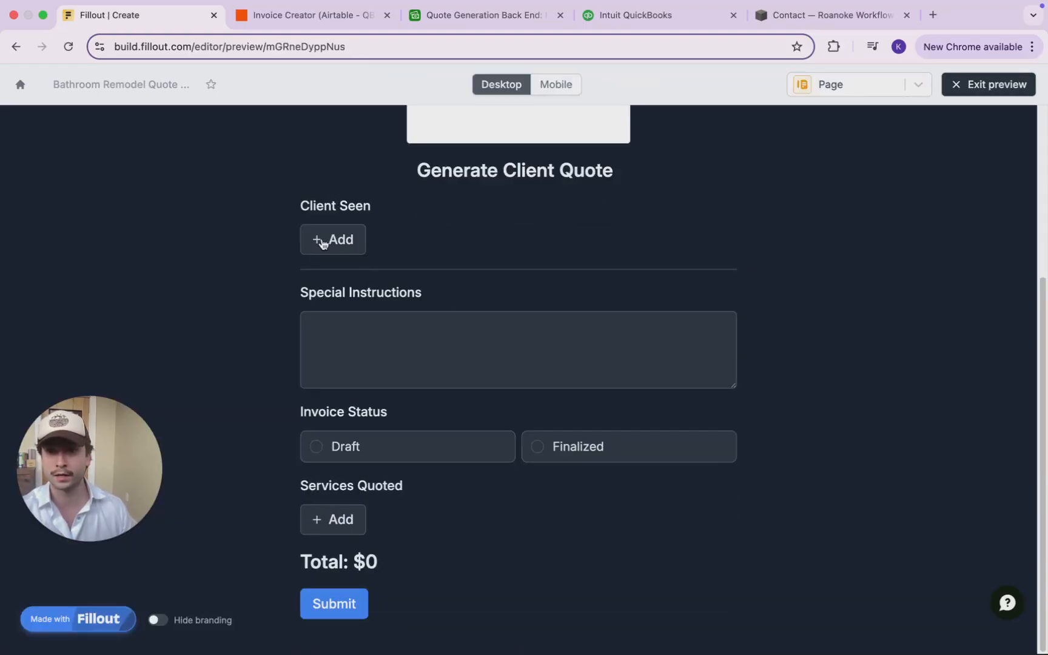
left_click(342, 238)
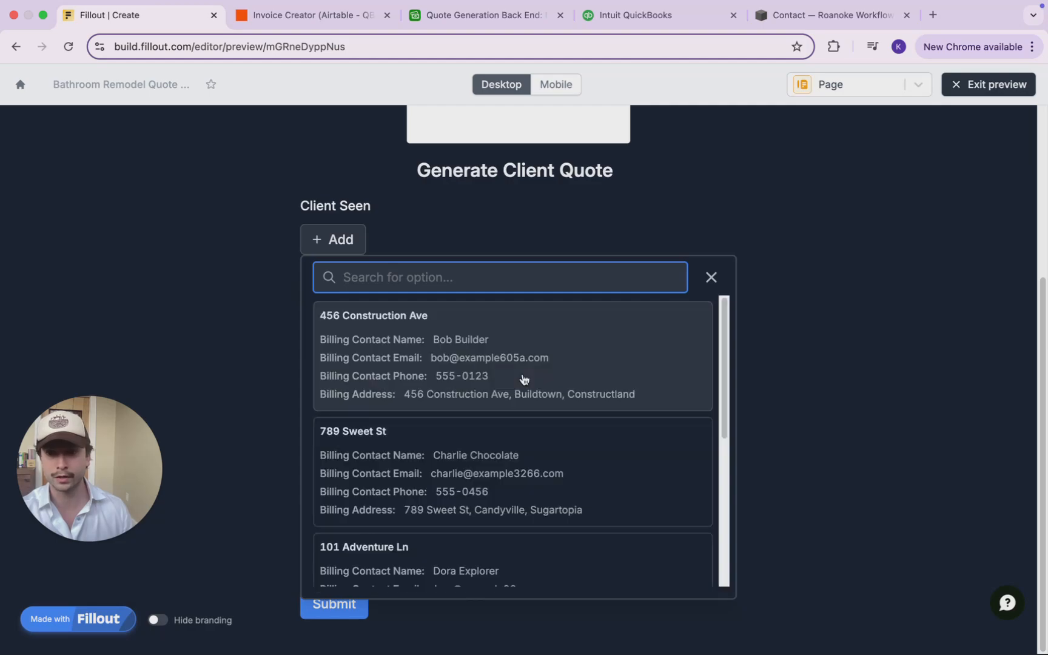
left_click(523, 375)
left_click(422, 366)
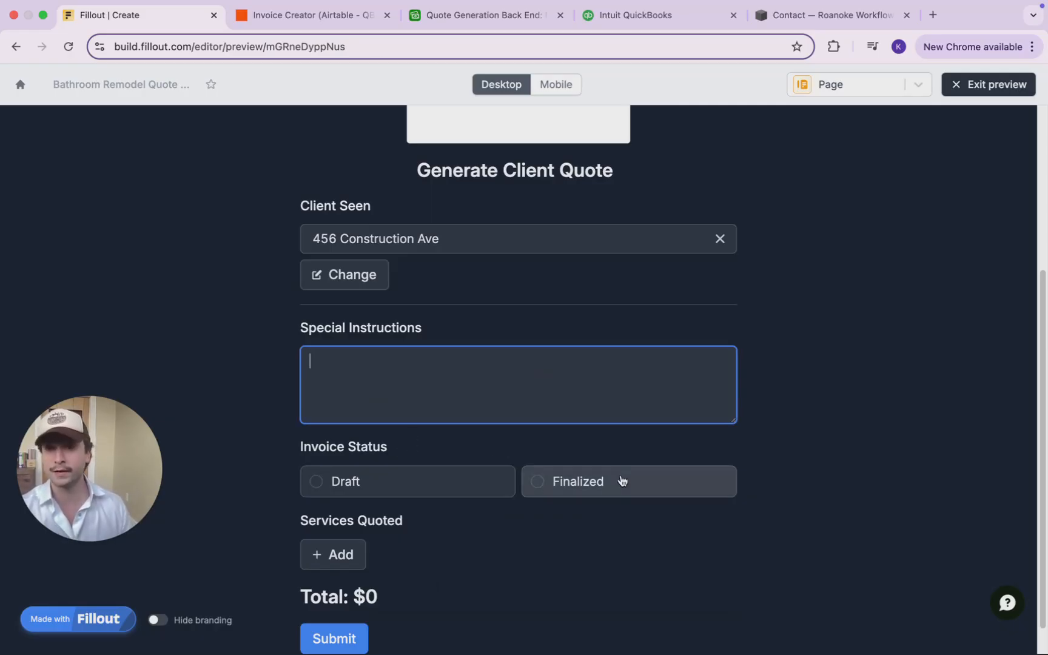
left_click(614, 485)
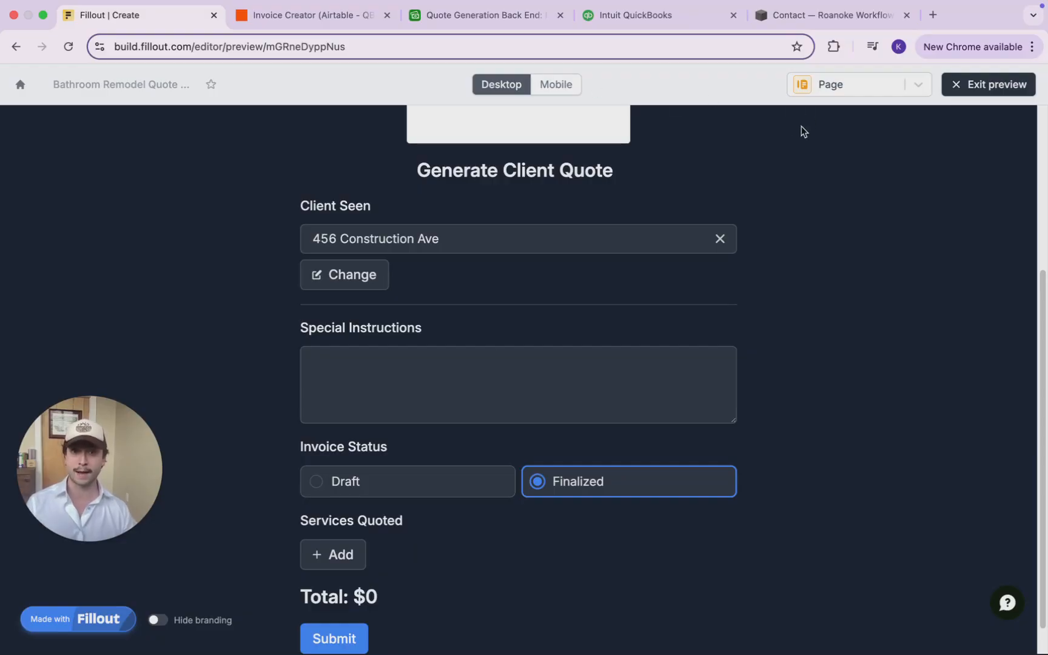
Preview the quote form in mobile layout, choosing a client and Finalized status
left_click(557, 88)
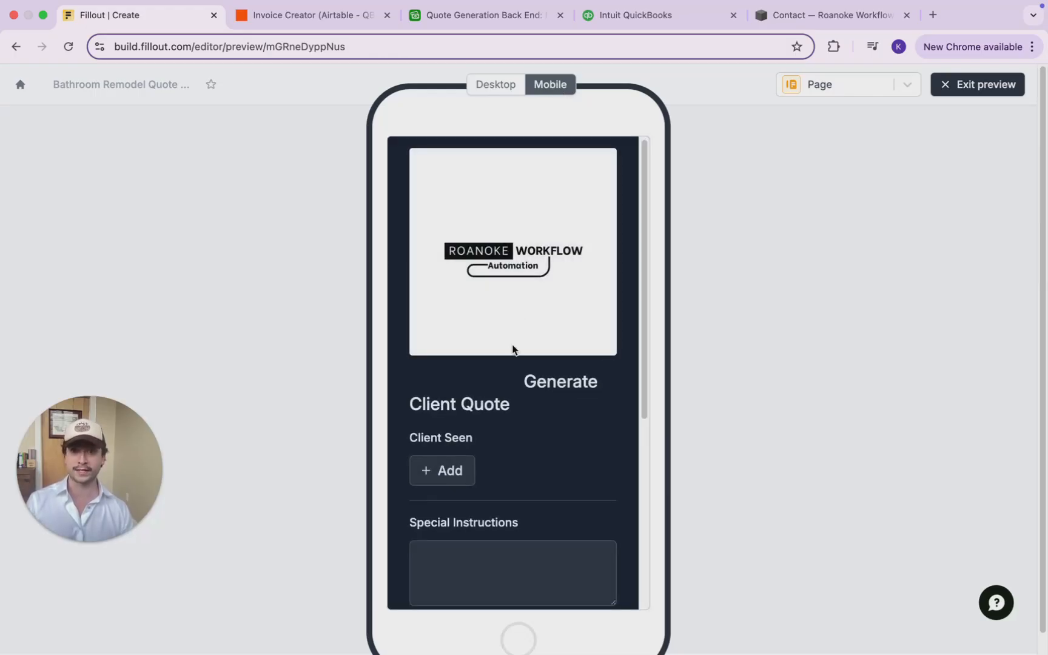
scroll(515, 374, "down", 3)
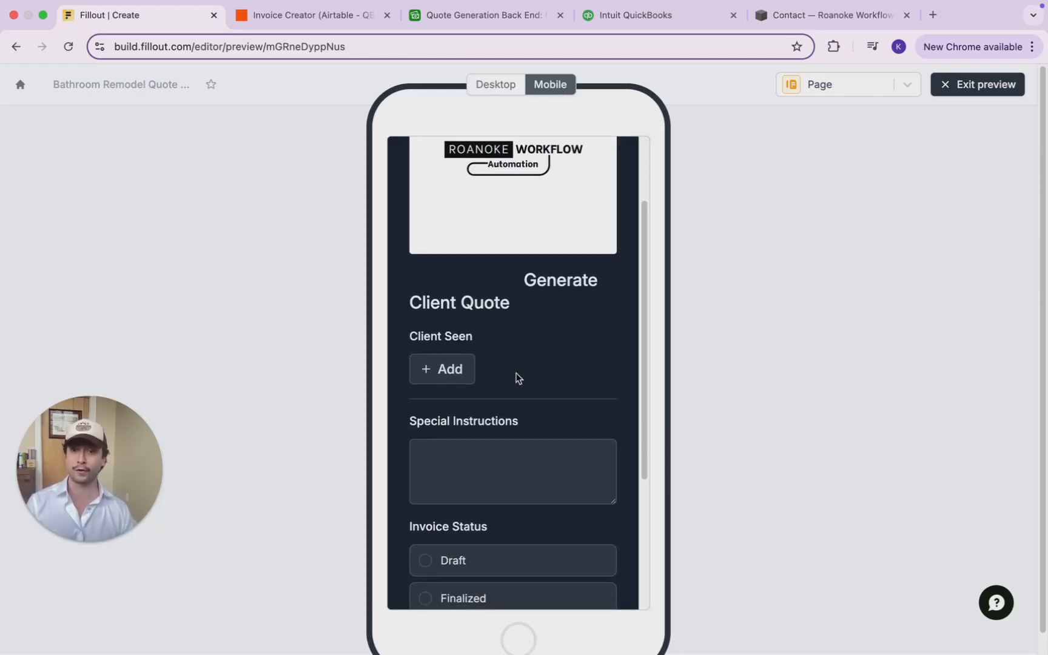
scroll(519, 378, "down", 2)
scroll(517, 376, "down", 2)
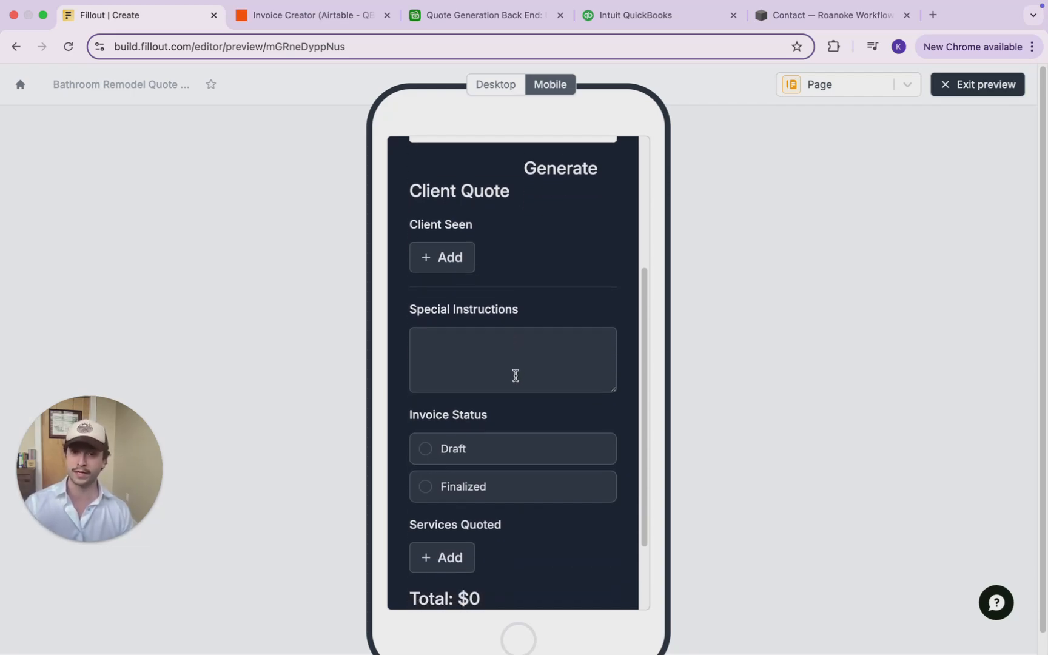
scroll(513, 388, "down", 1)
left_click(476, 465)
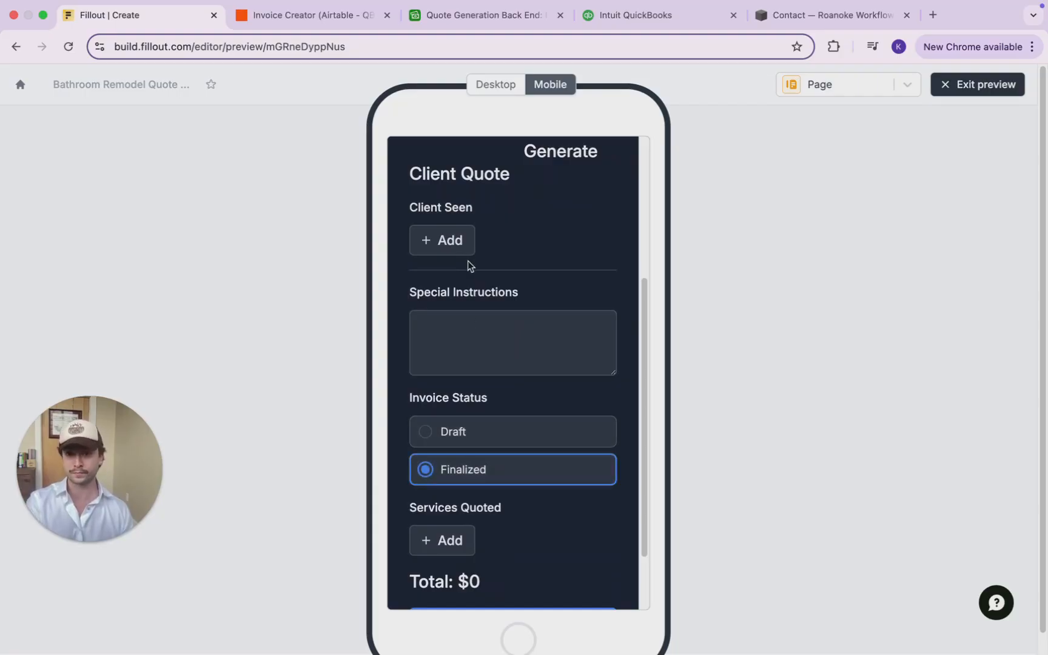
left_click(464, 248)
left_click(498, 338)
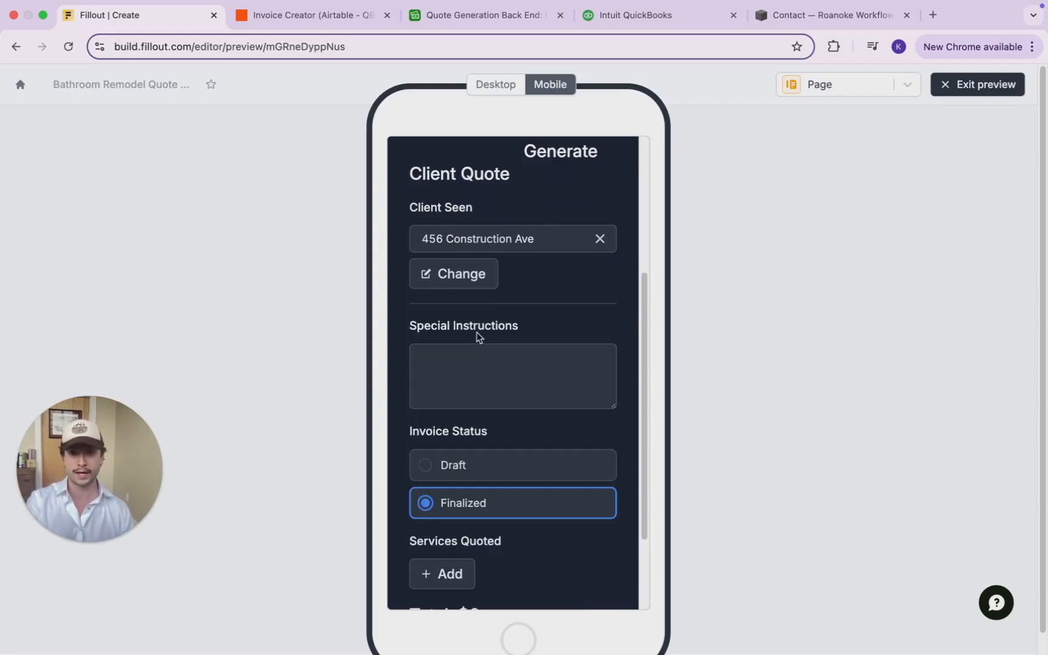
Try adding a quoted service, find the service list empty, then exit the preview
scroll(481, 344, "down", 2)
left_click(463, 463)
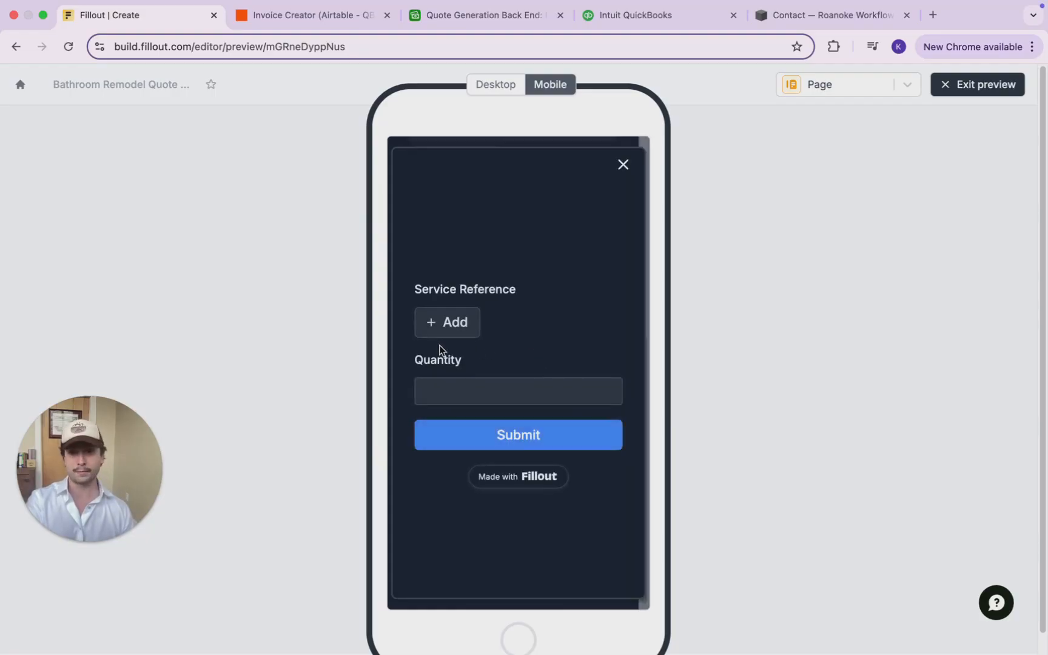
left_click(451, 327)
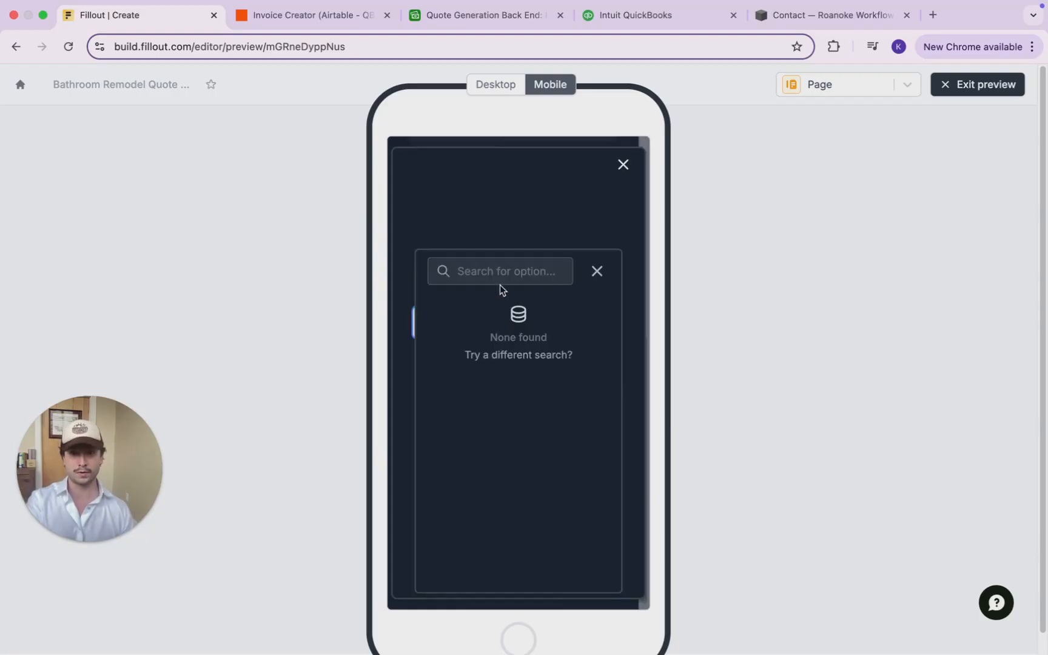
left_click(597, 273)
left_click(459, 335)
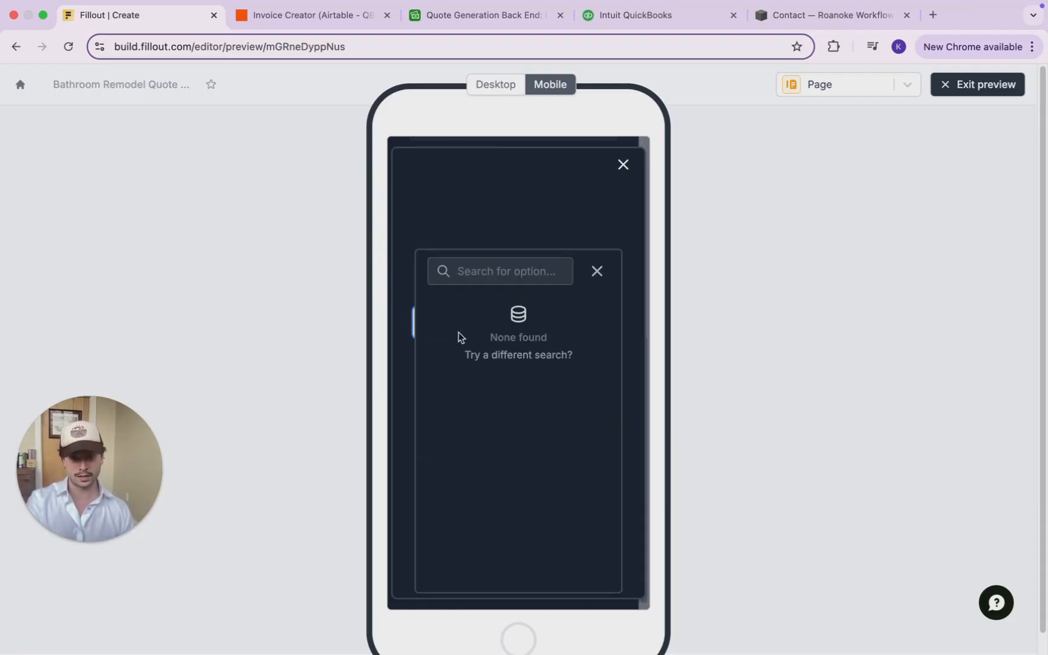
left_click(576, 209)
left_click(623, 164)
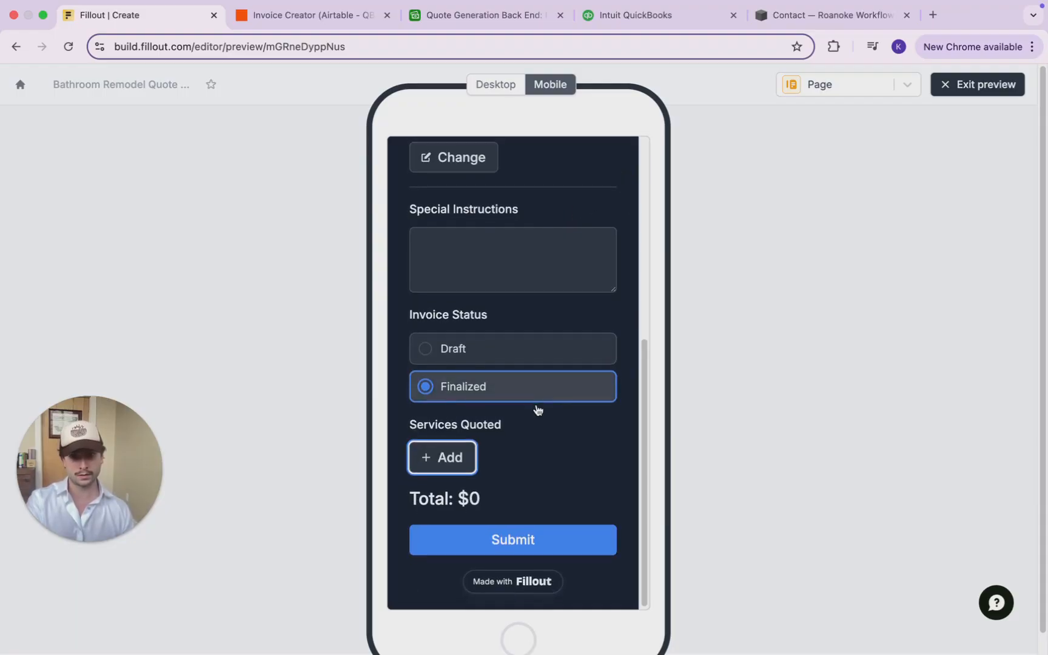
scroll(499, 468, "down", 1)
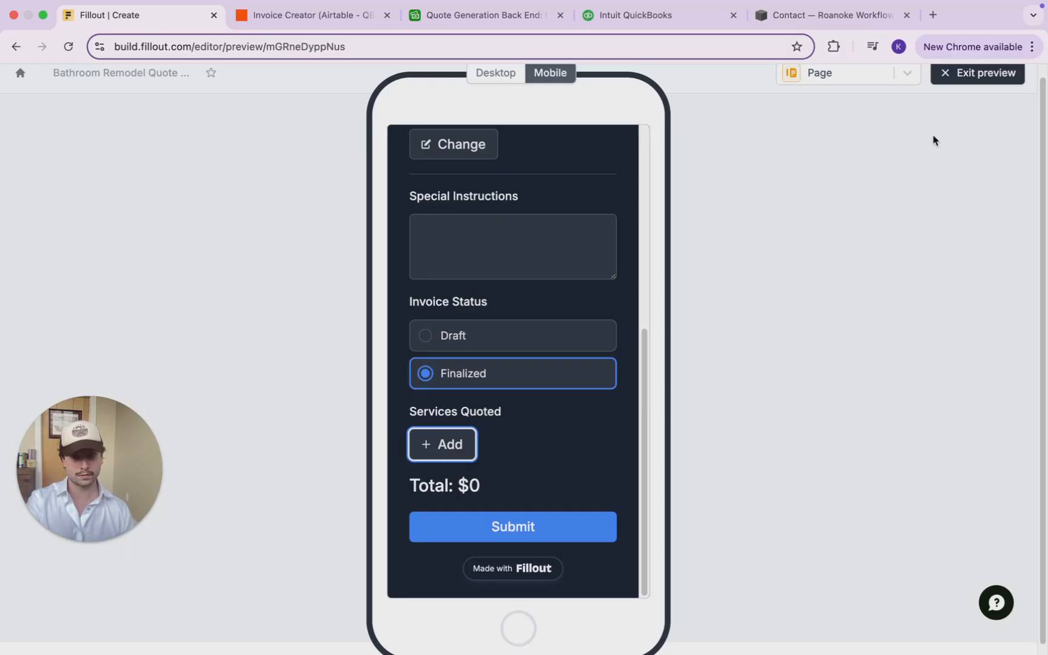
left_click(964, 74)
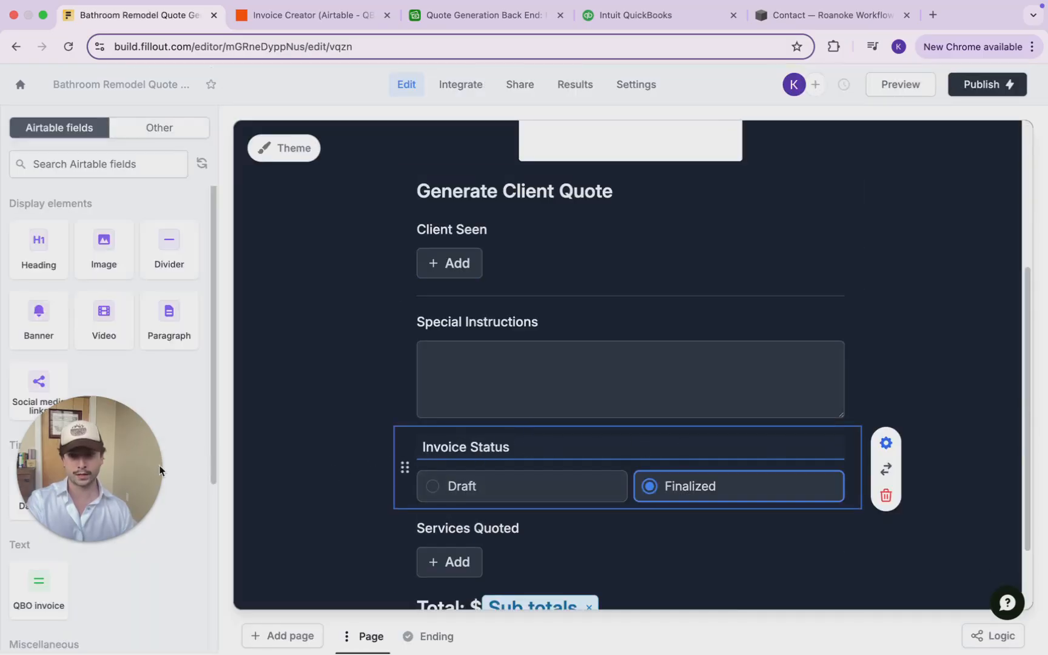
Replace the Services Quoted field with a new Line Items field
scroll(847, 469, "down", 3)
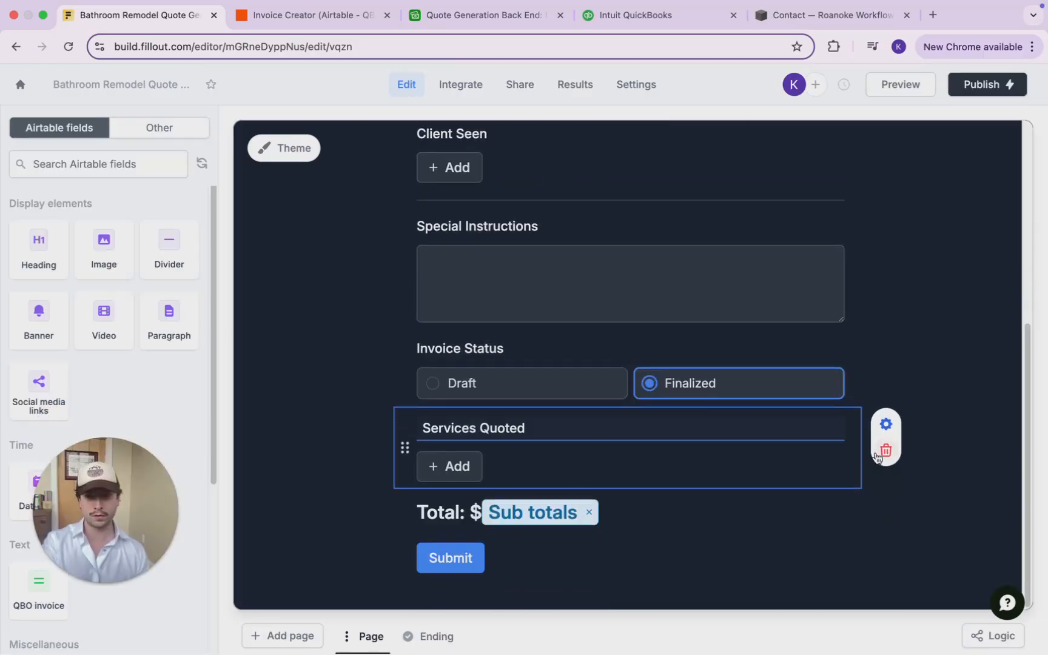
left_click(877, 454)
left_click(12, 483)
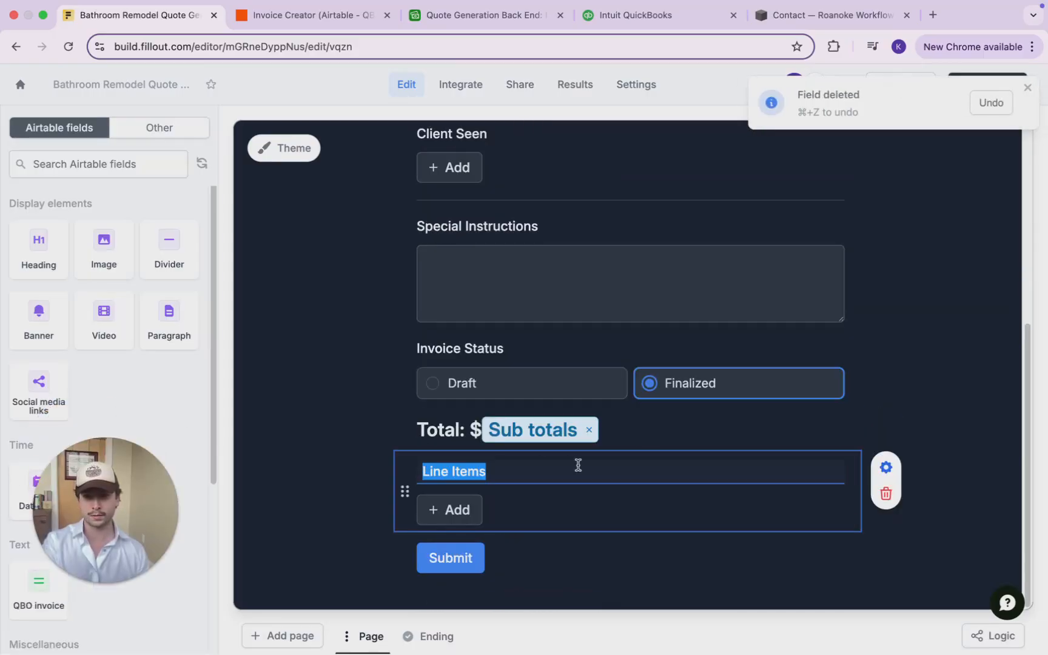
Let the Line Items picker create new records and show only newly created ones
left_click(886, 467)
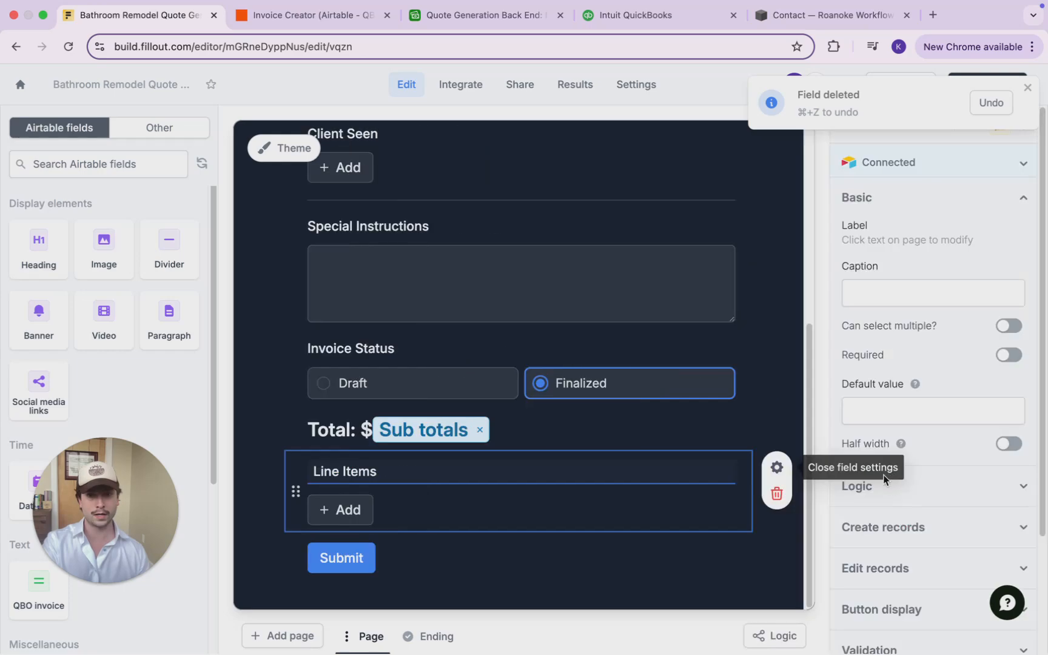
scroll(985, 433, "down", 3)
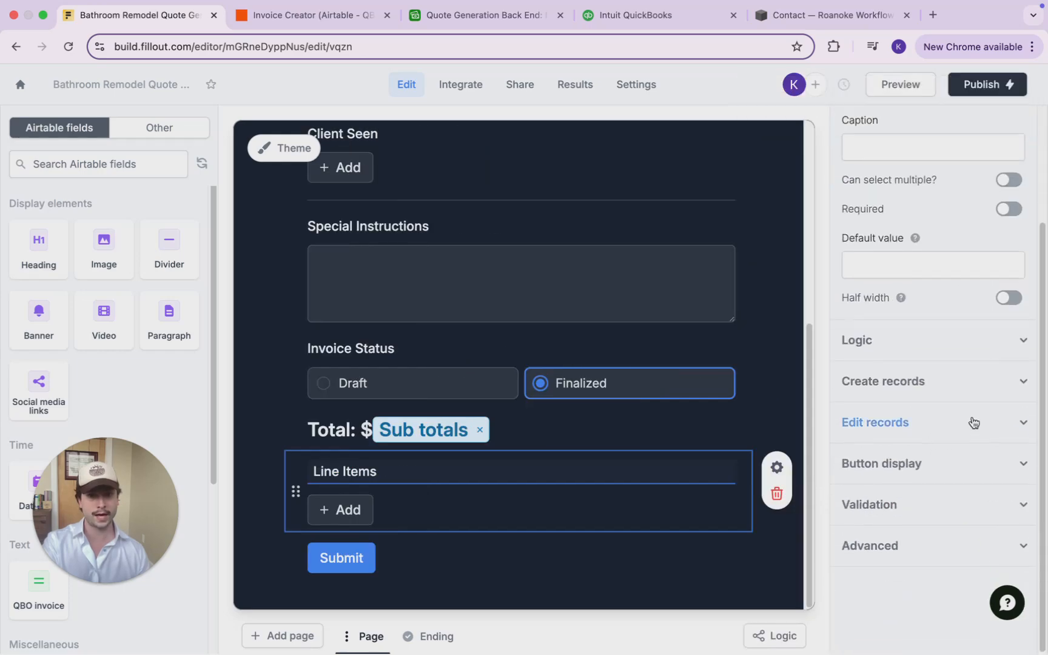
left_click(964, 391)
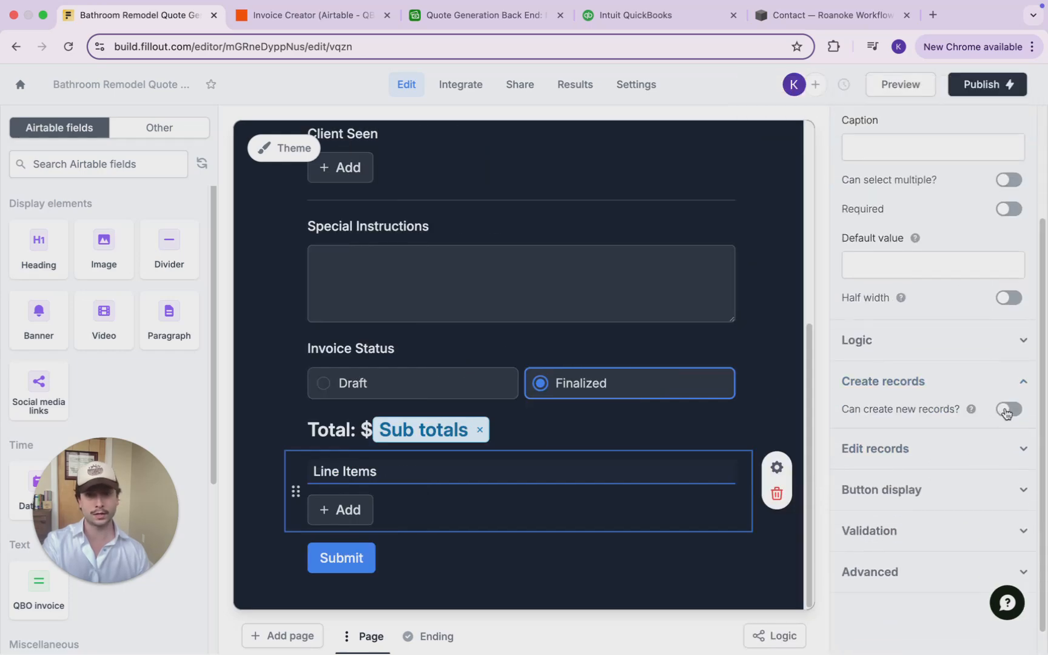
left_click(1006, 412)
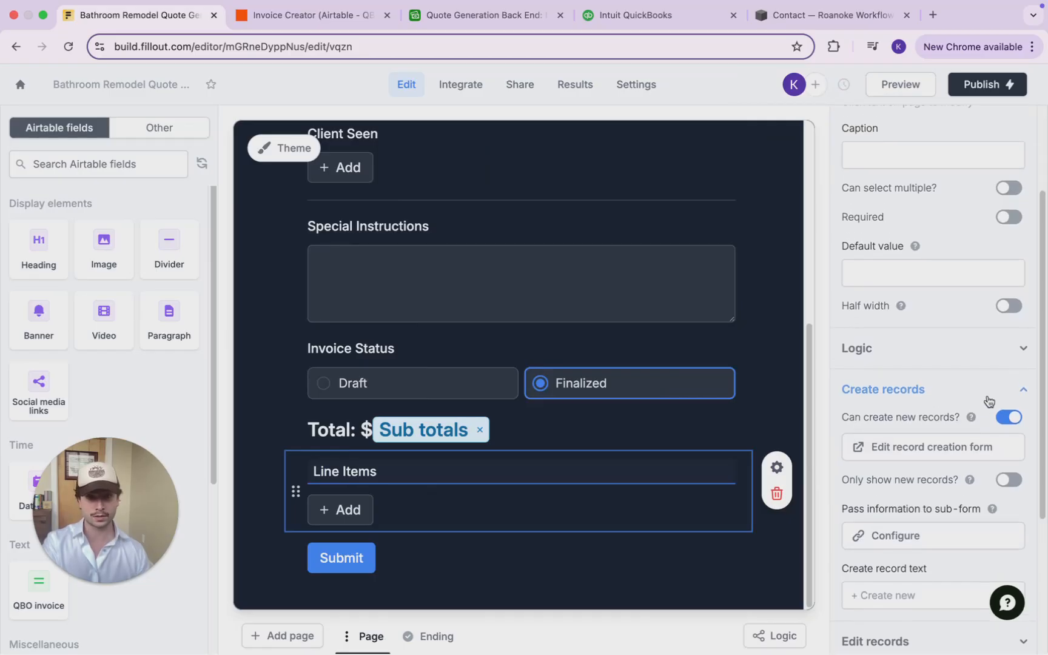
scroll(988, 400, "up", 3)
scroll(988, 399, "down", 1)
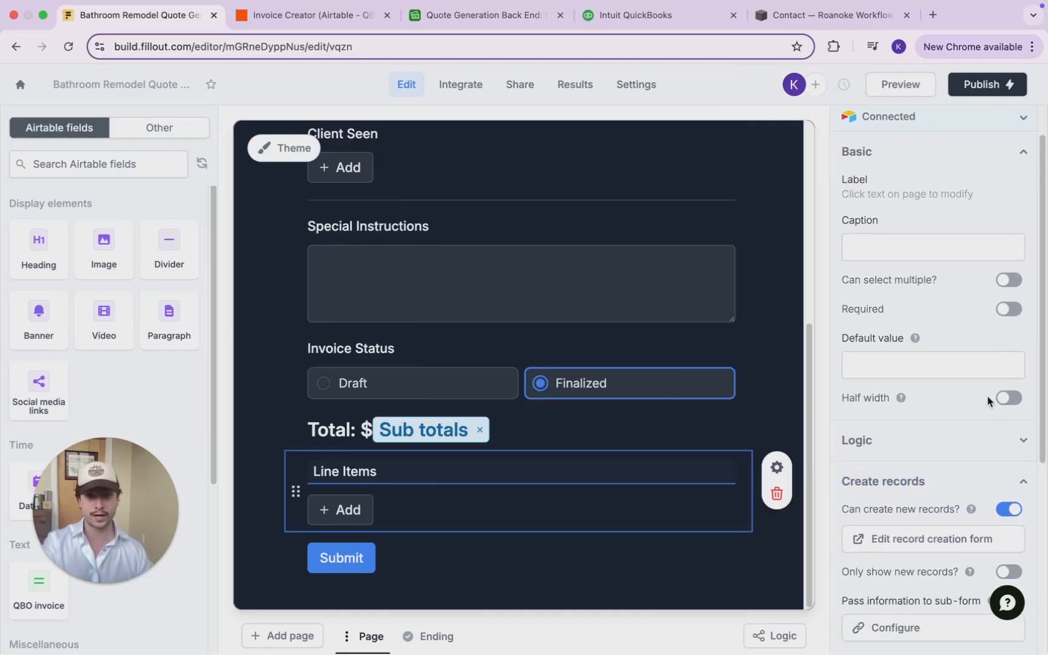
scroll(988, 397, "down", 3)
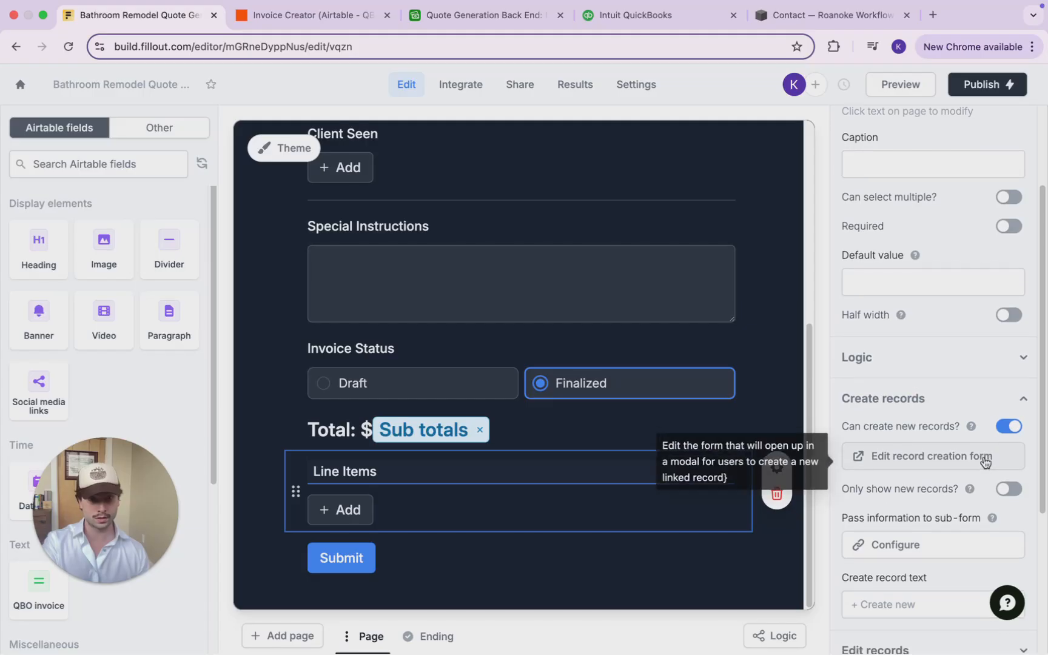
left_click(1010, 491)
scroll(934, 487, "down", 5)
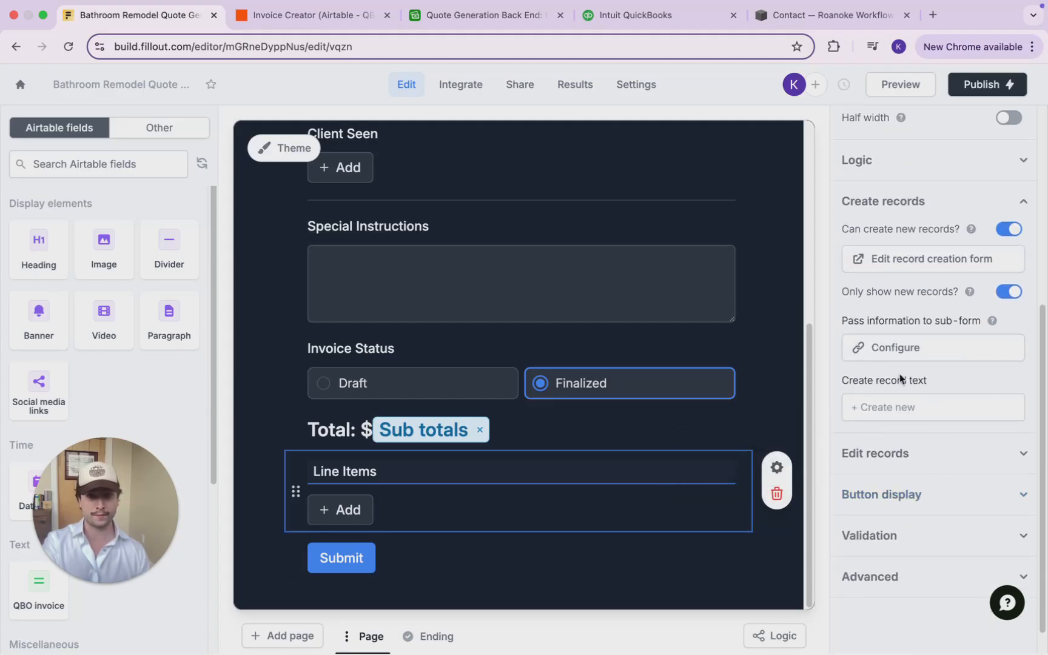
Publish the Line Items creation sub-form with Service Reference and Quantity, then close its tab
left_click(940, 262)
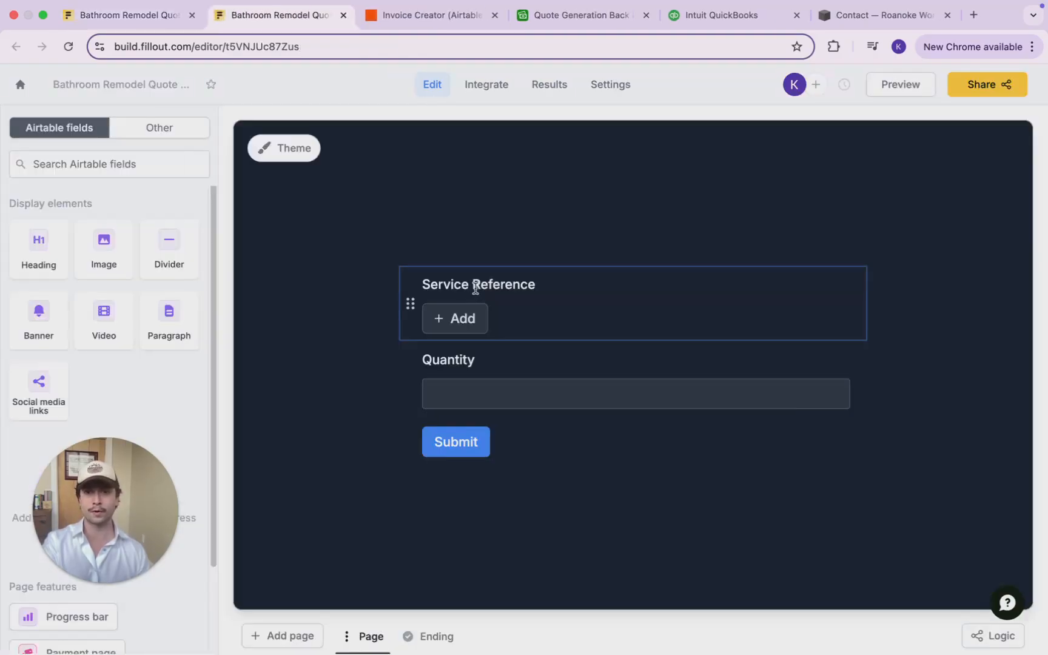
left_click(470, 326)
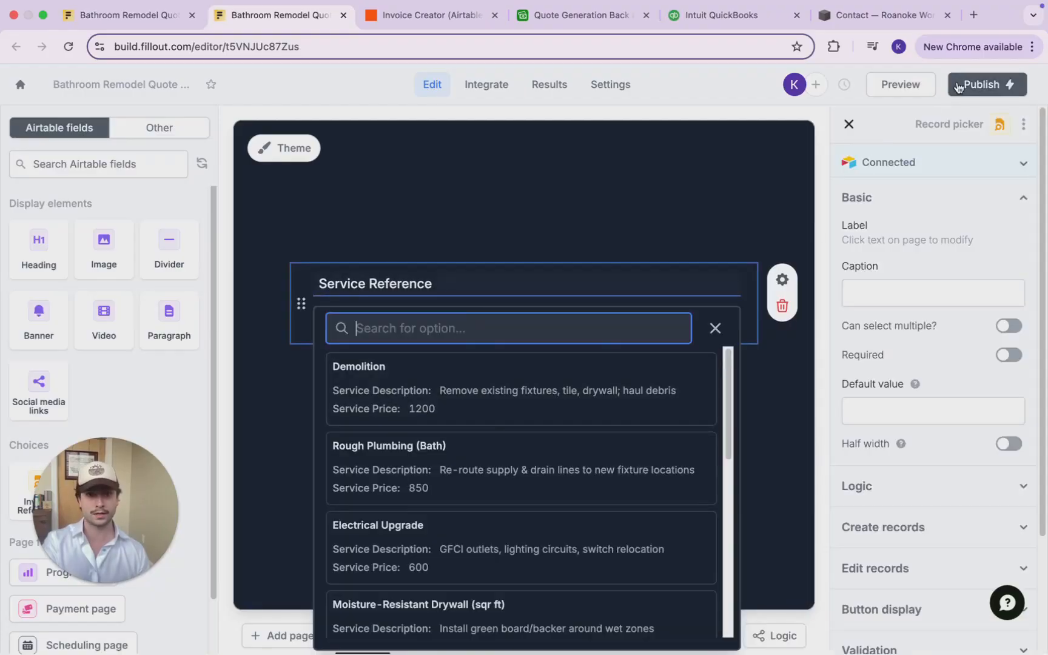
left_click(959, 86)
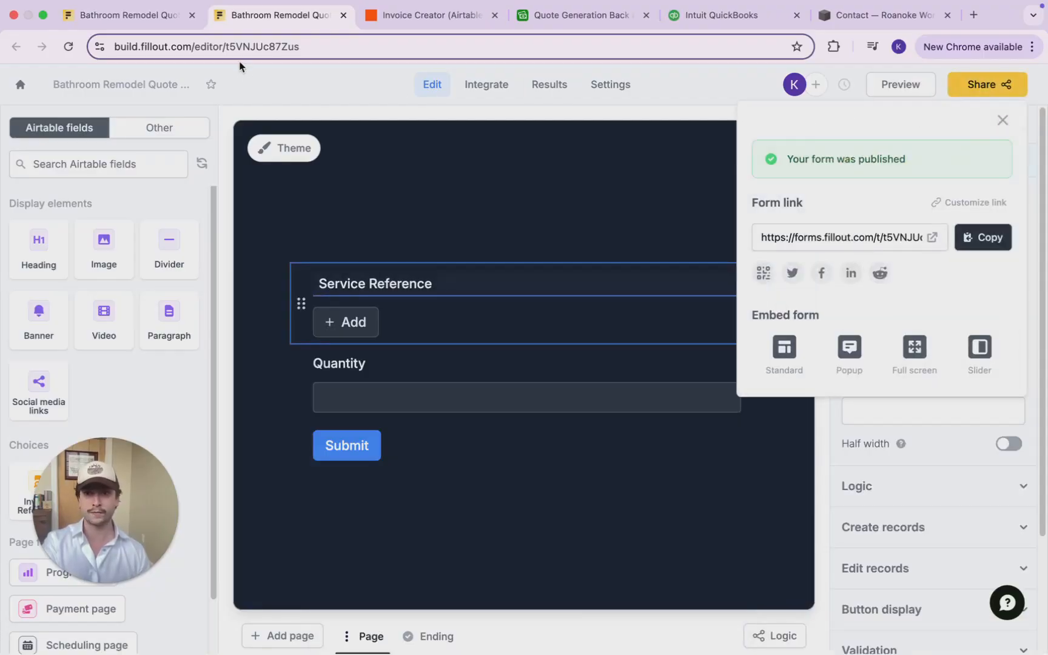
left_click(344, 15)
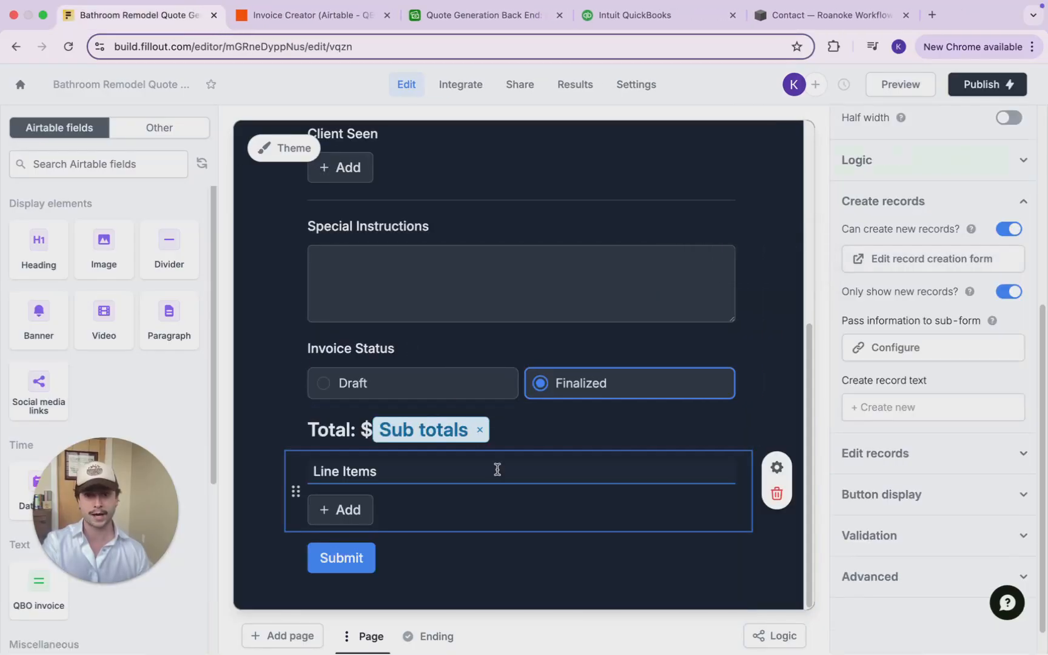
Move the Line Items field above Total and relabel it 'Services Quoted'
left_click_drag(296, 492, 343, 452)
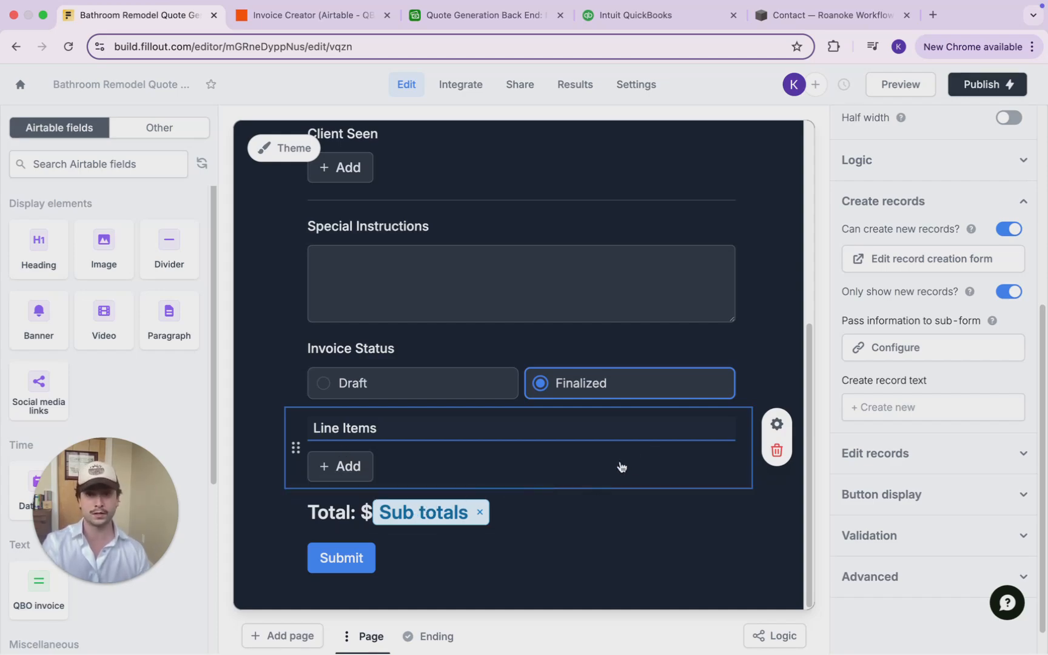
triple_click(345, 428)
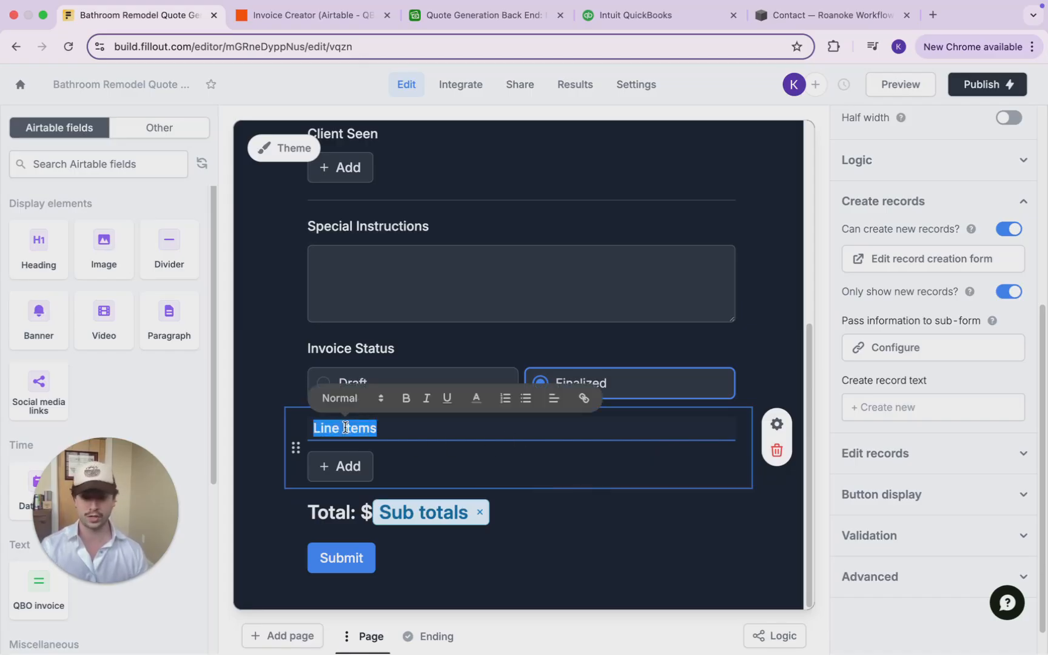
type("Serv")
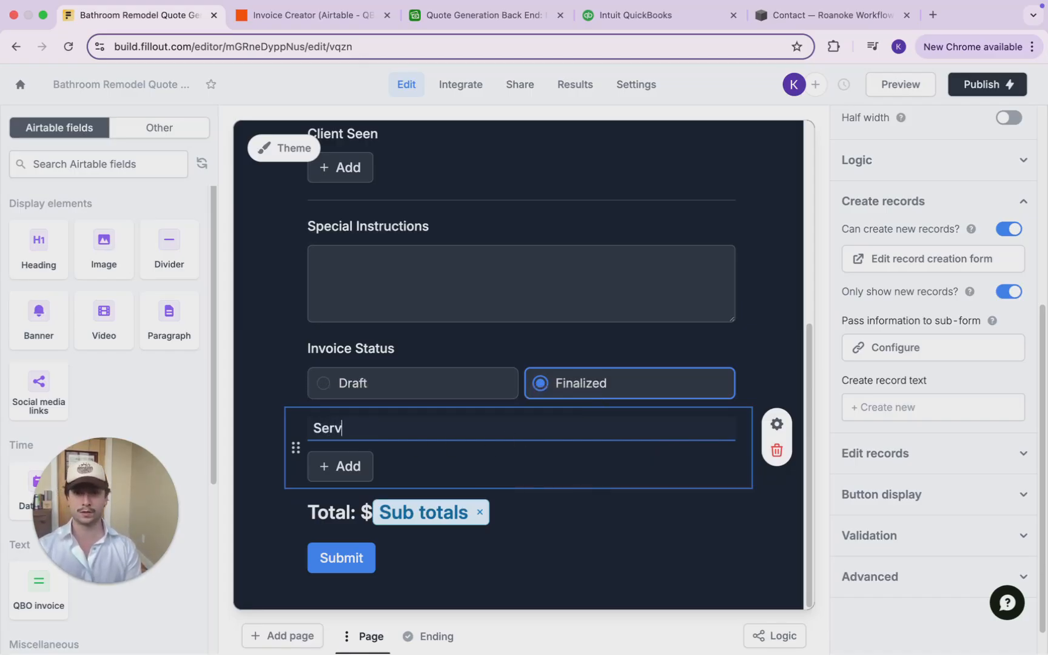
type("ices Quoted")
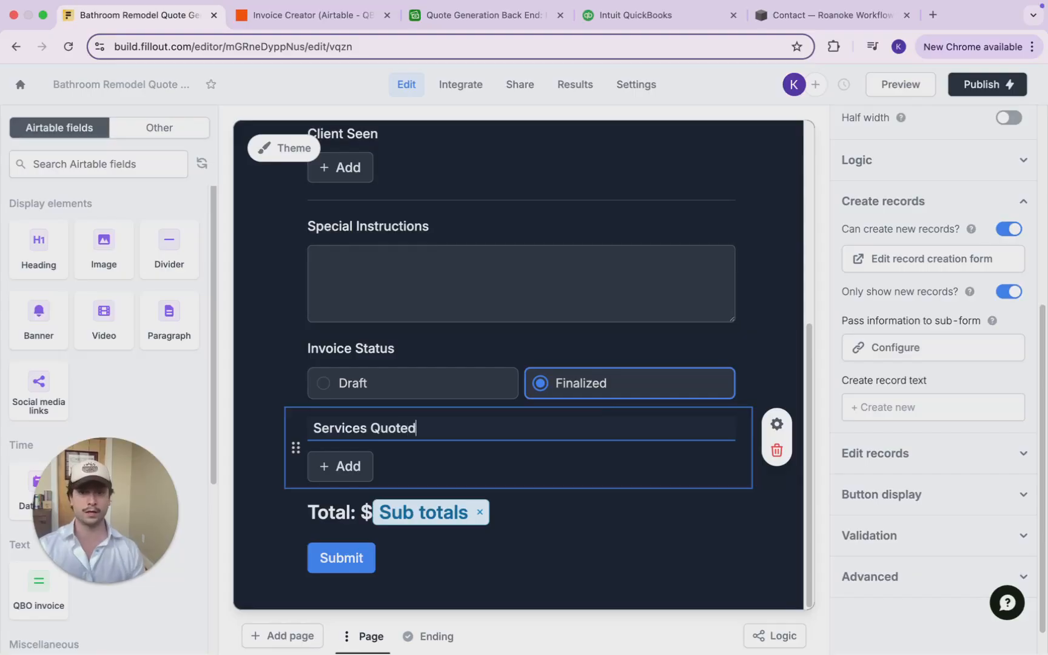
Create a Demolition line item with quantity 1 through the Services Quoted field
left_click(368, 479)
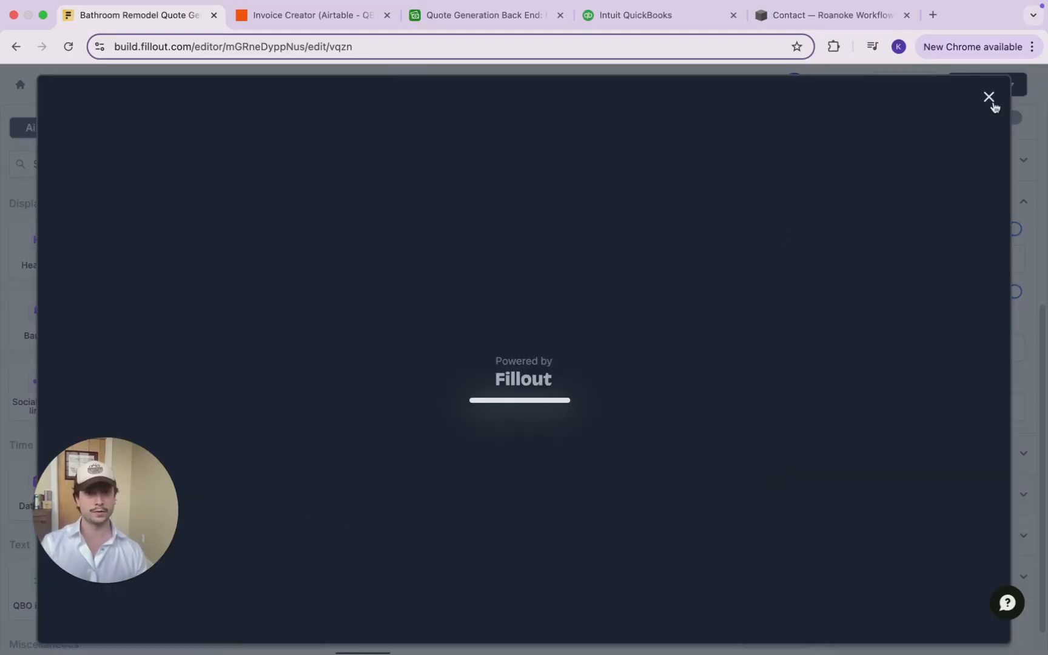
left_click(988, 98)
left_click(664, 548)
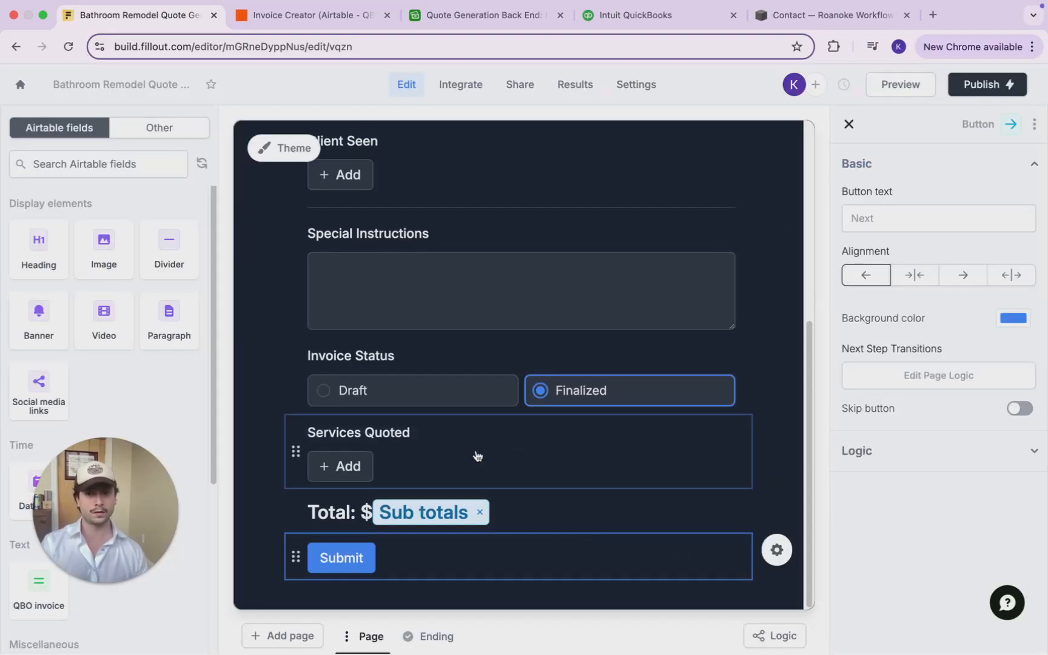
left_click(431, 465)
left_click(370, 473)
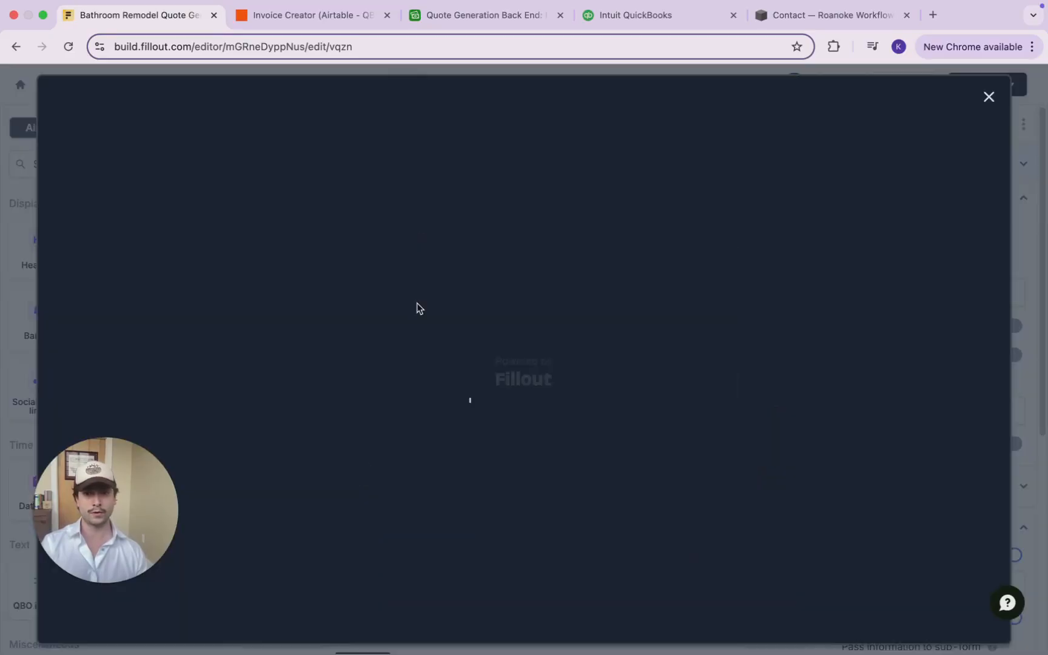
left_click(367, 343)
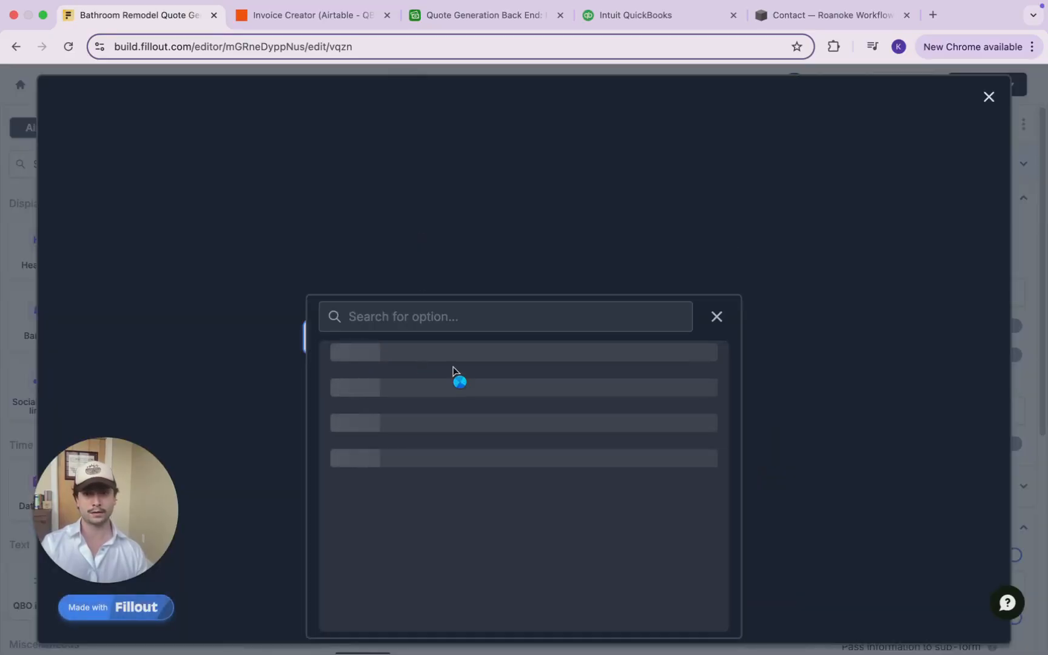
left_click(389, 391)
left_click(396, 420)
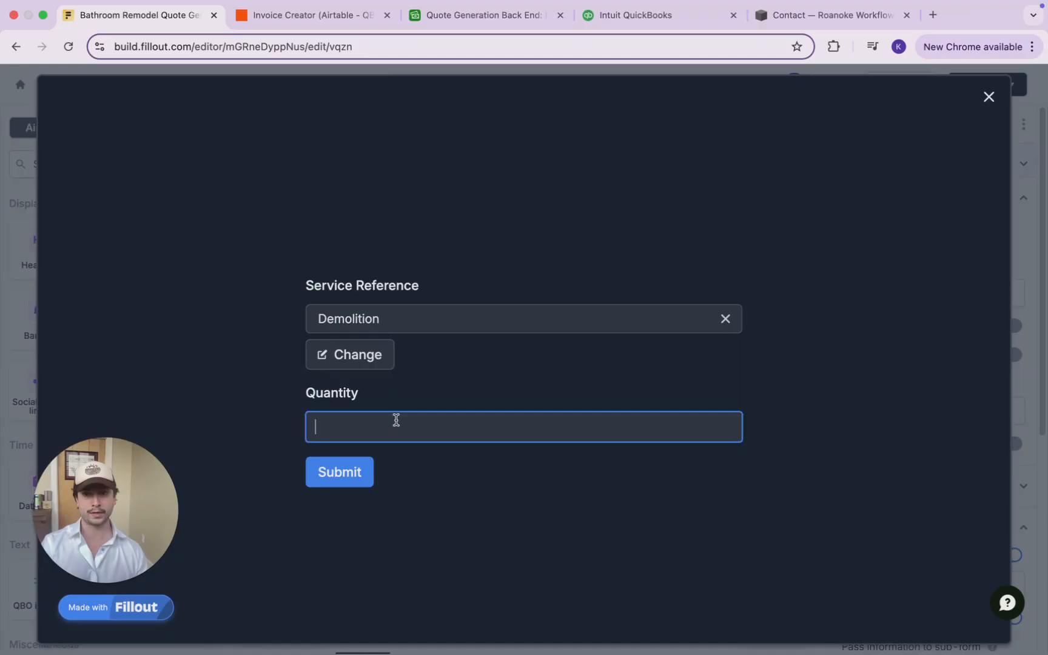
type("1")
left_click(359, 481)
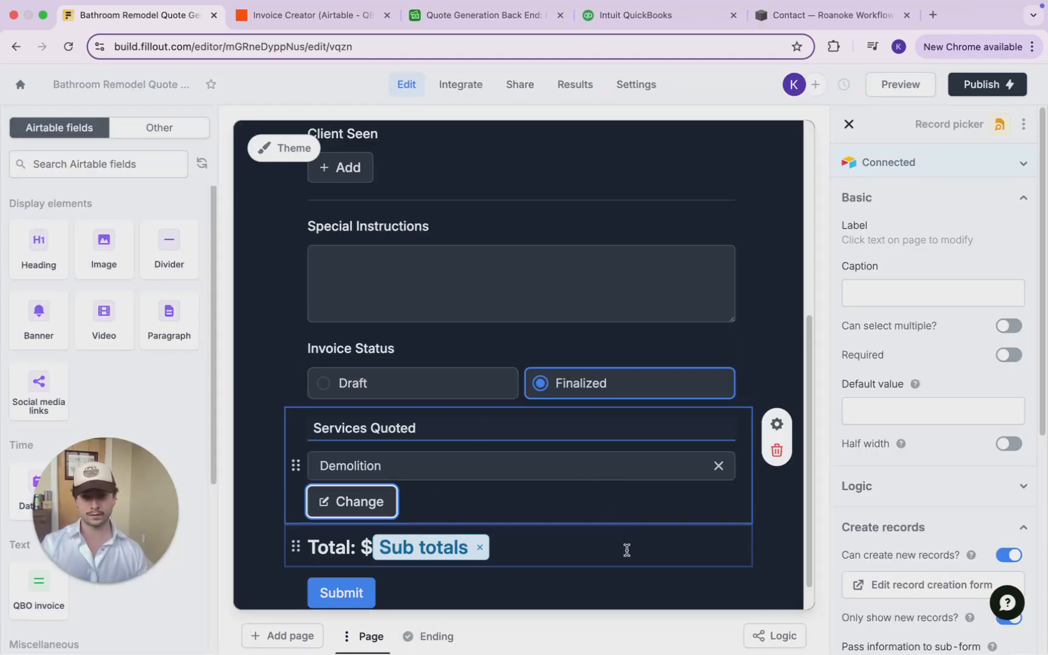
Preview the quote form with a client chosen and status set to Finalized
left_click(901, 85)
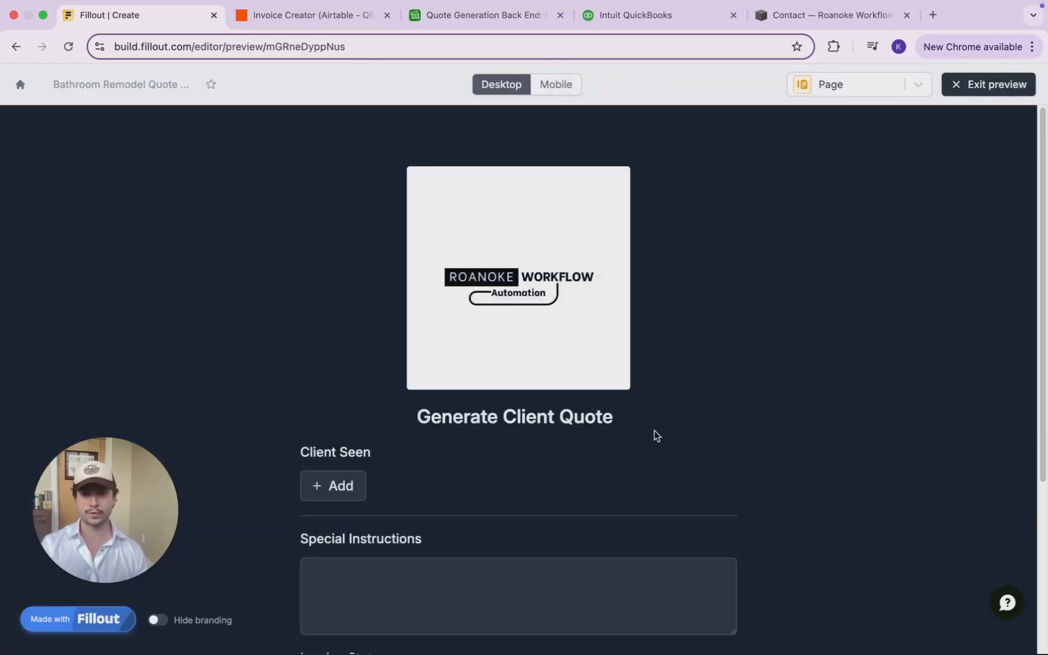
scroll(655, 436, "down", 4)
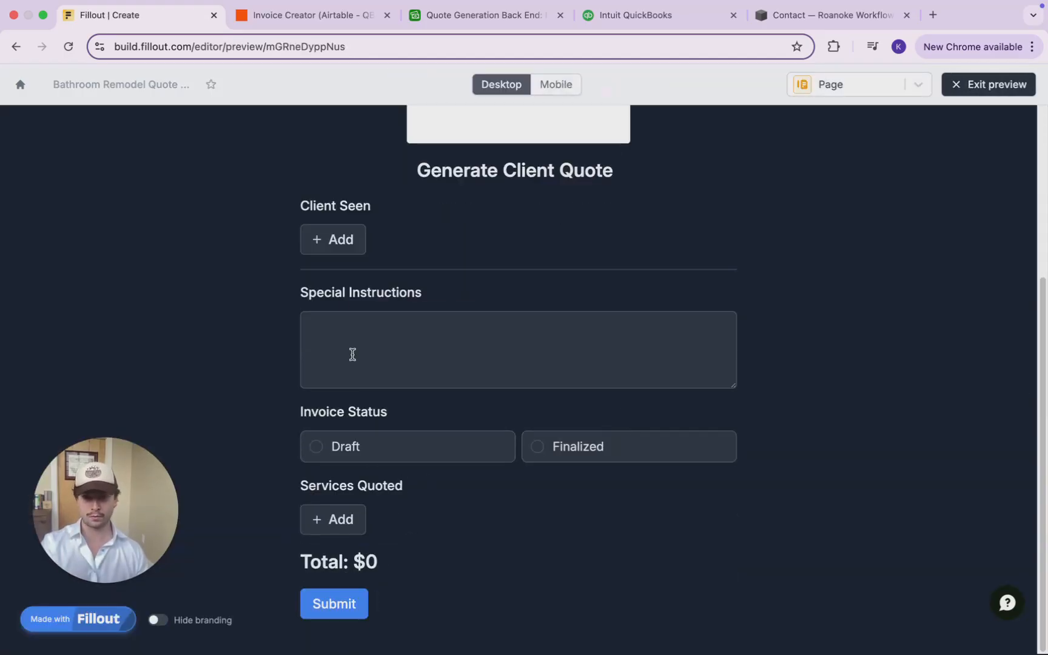
left_click(349, 251)
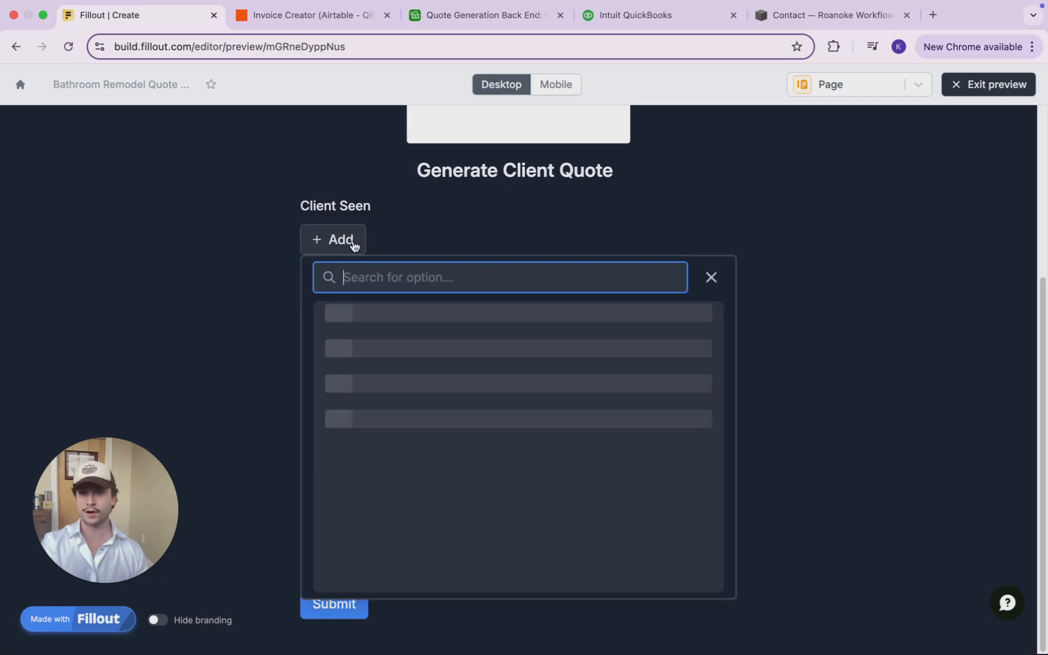
left_click(501, 467)
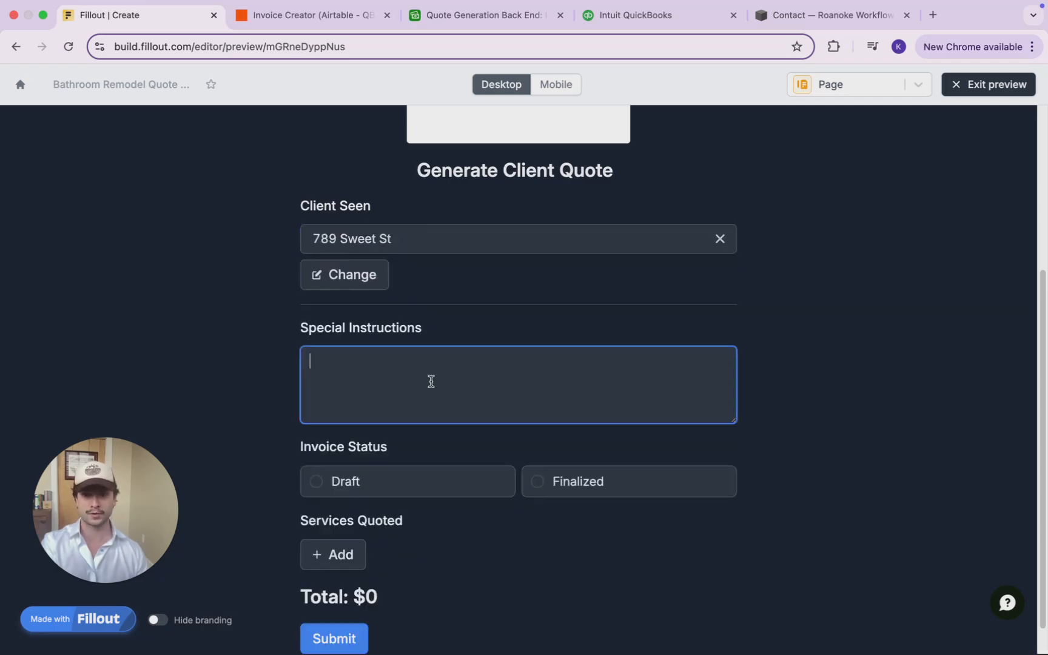
left_click(540, 482)
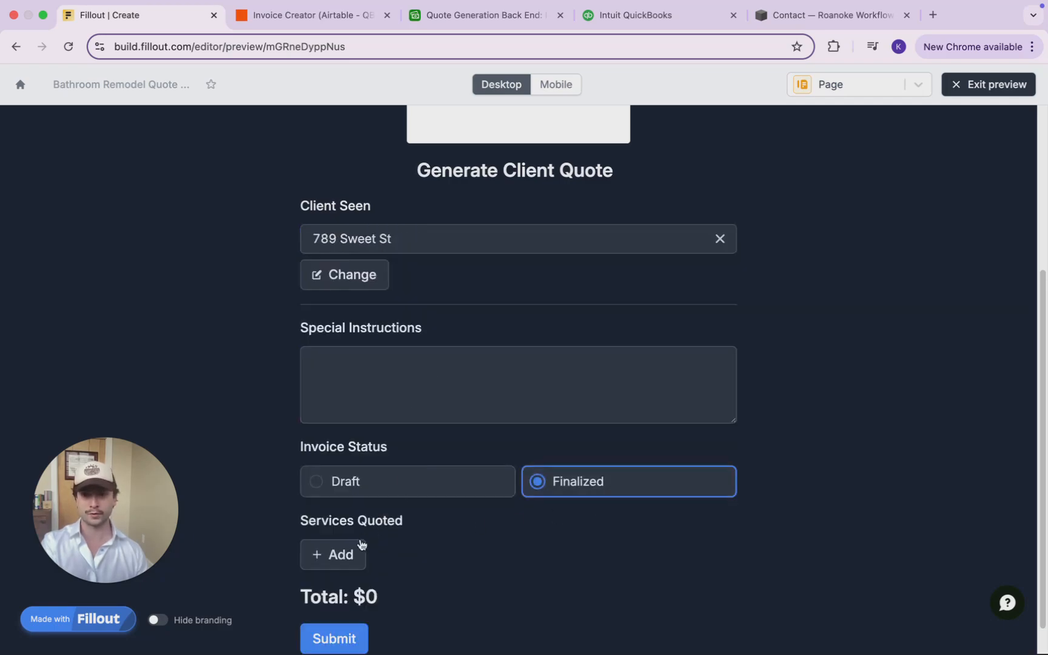
Add Demolition with quantity 1 under Services Quoted, then exit the preview
left_click(362, 552)
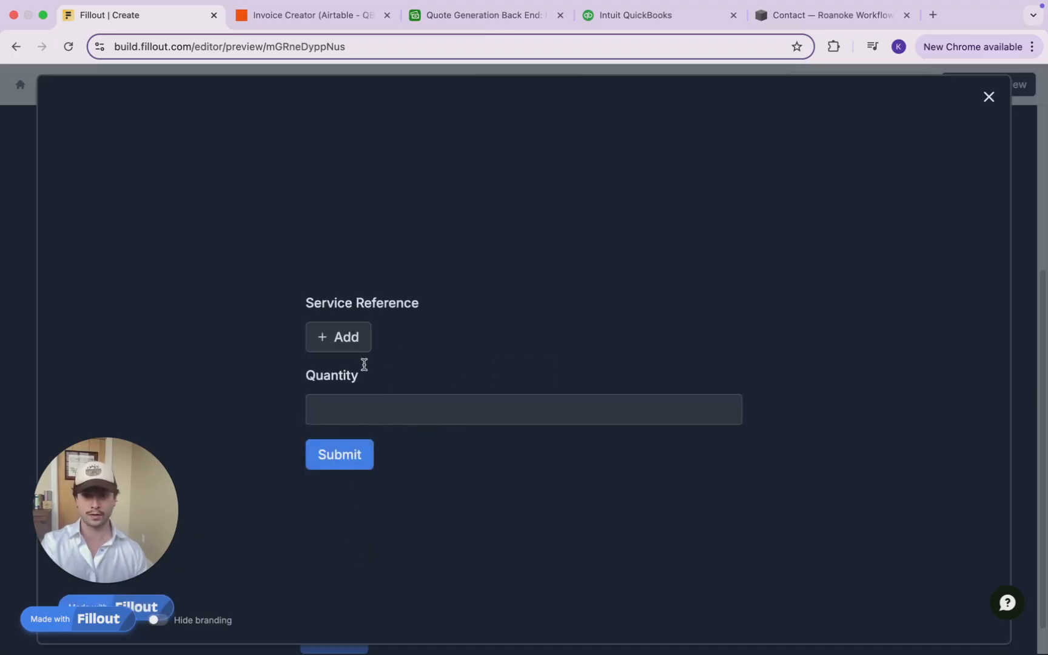
left_click(358, 344)
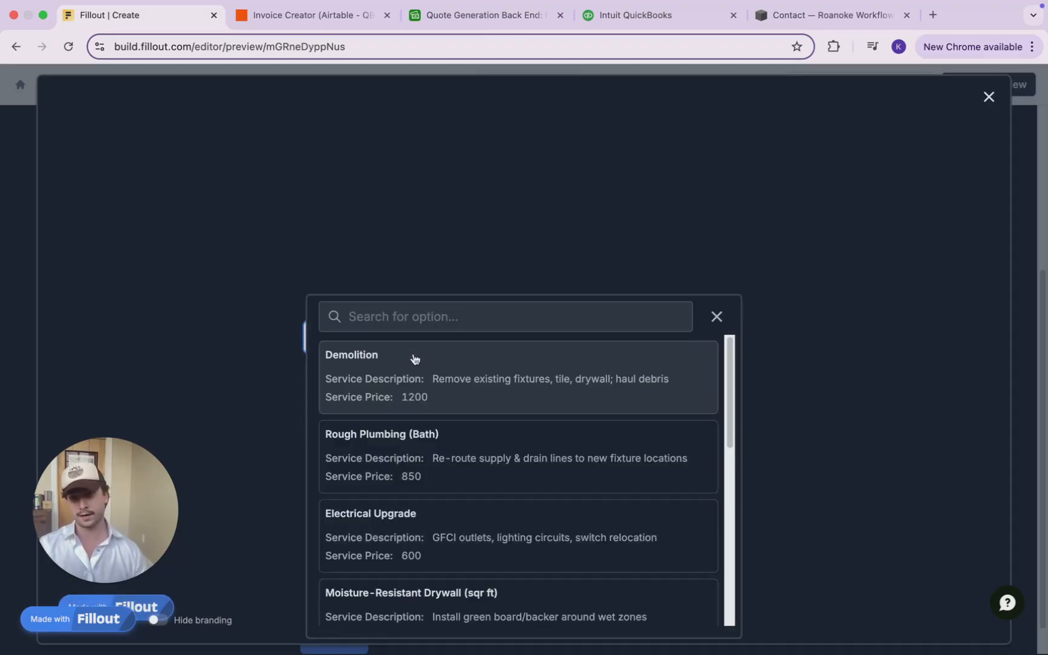
left_click(414, 354)
left_click(371, 367)
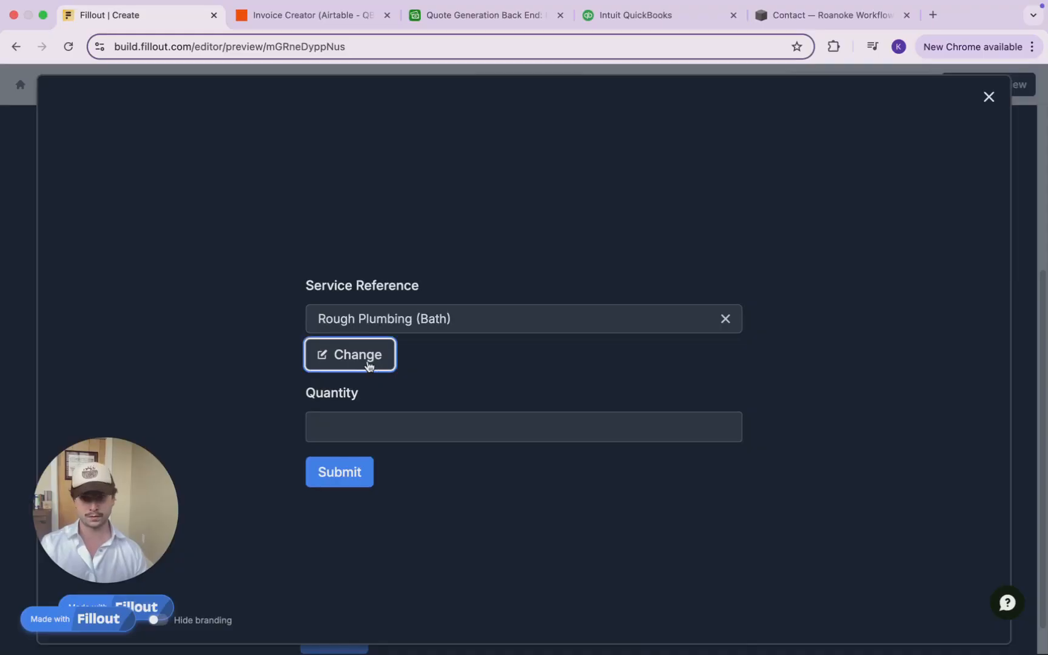
left_click(368, 364)
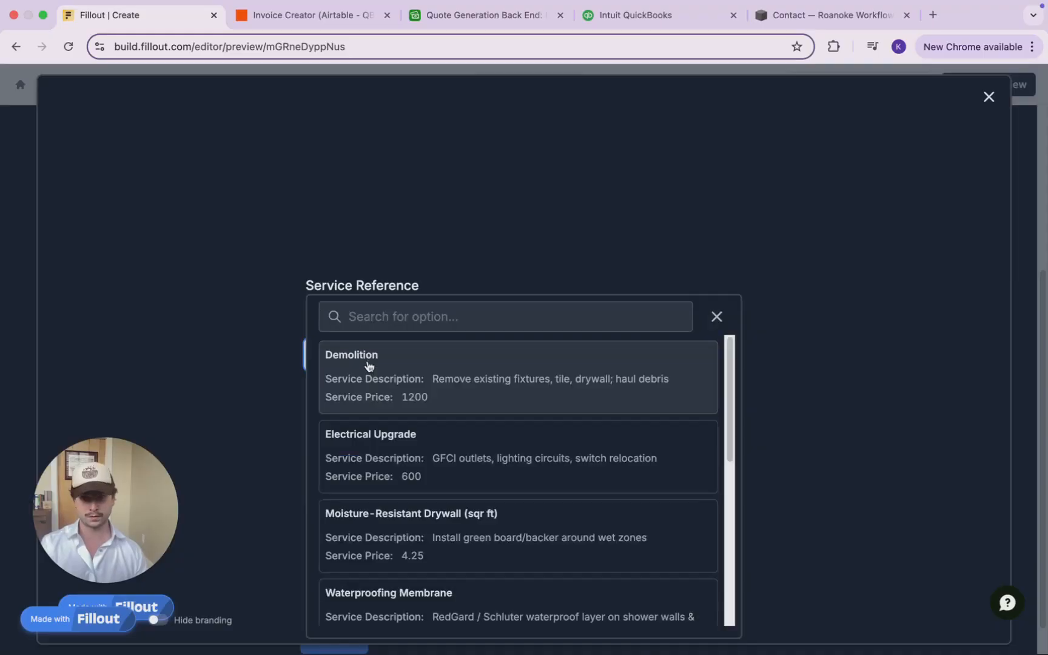
left_click(413, 364)
left_click(367, 430)
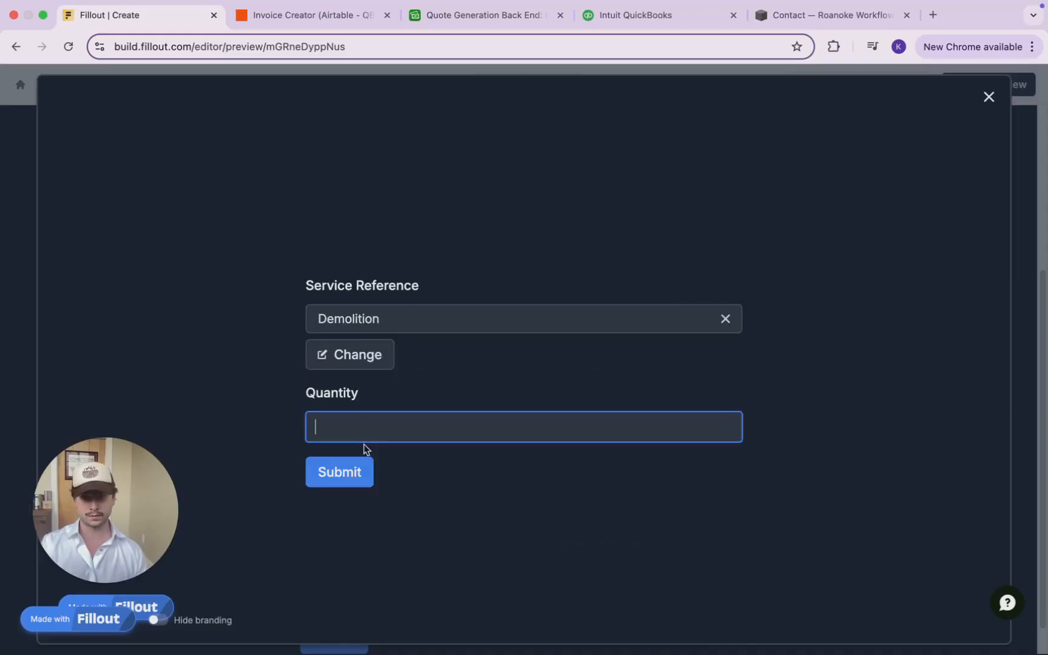
type("1")
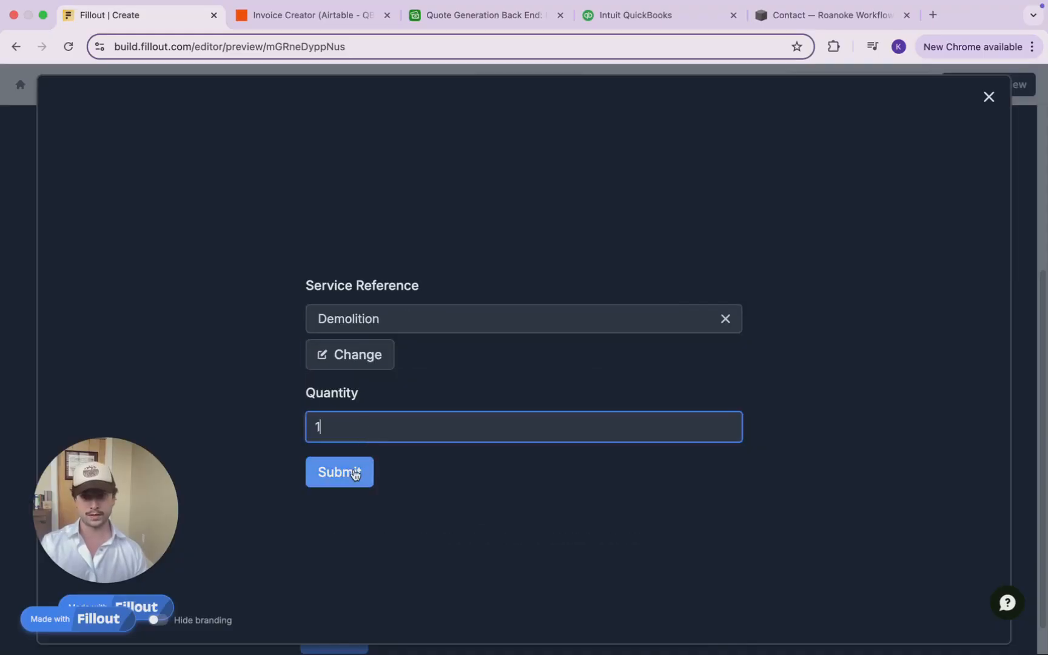
left_click(353, 470)
scroll(401, 485, "down", 2)
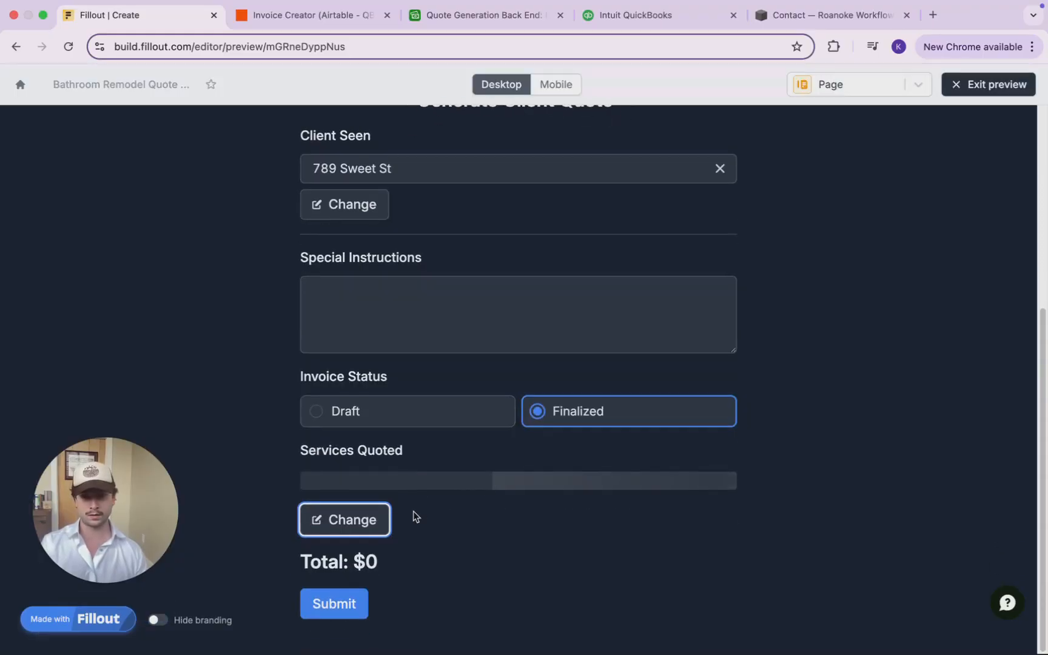
left_click(501, 514)
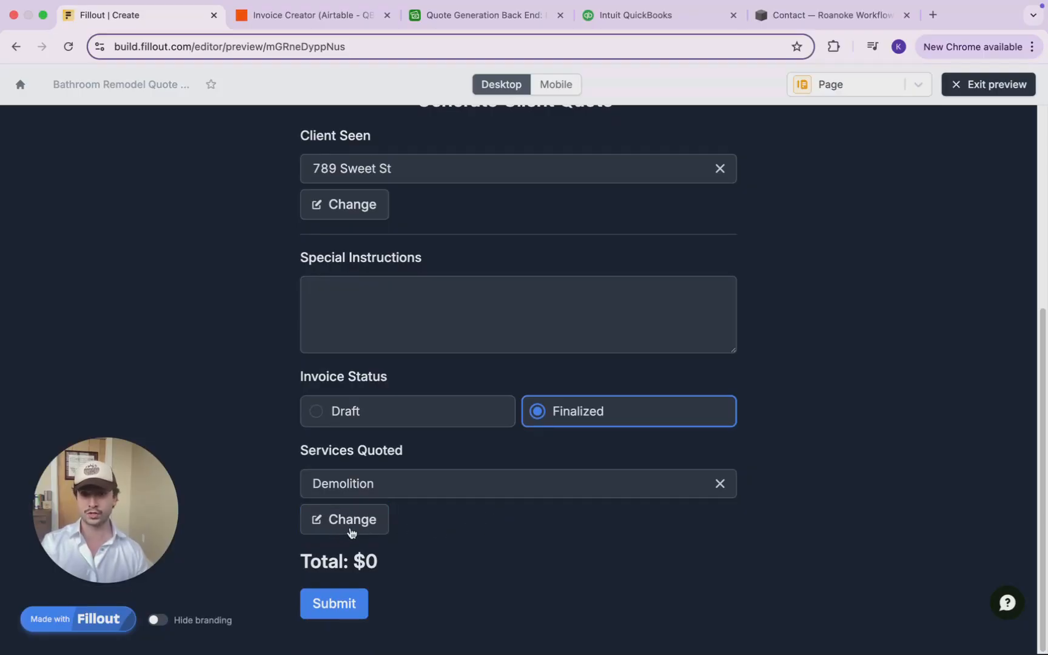
left_click(989, 84)
Allow several services to be picked at once and publish the quote form
scroll(674, 365, "down", 1)
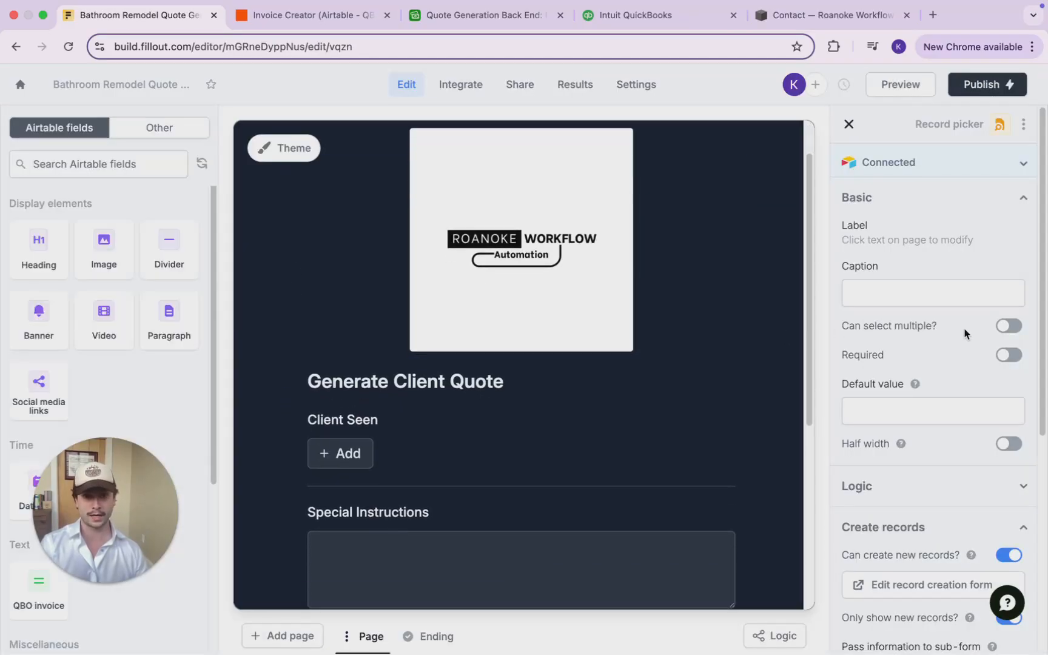
left_click(999, 326)
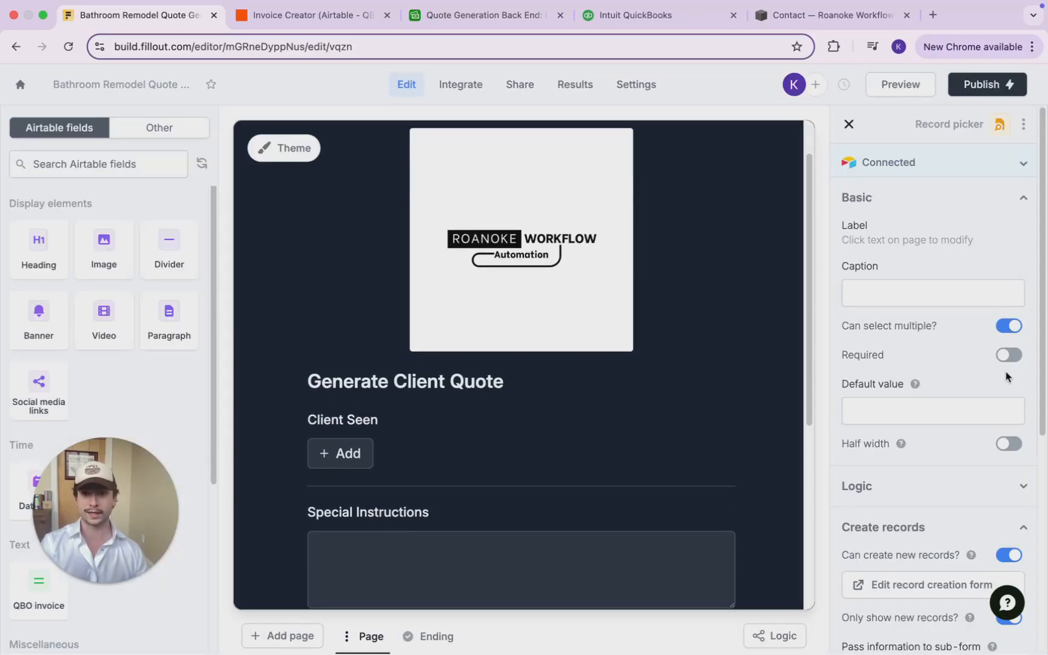
scroll(616, 388, "down", 6)
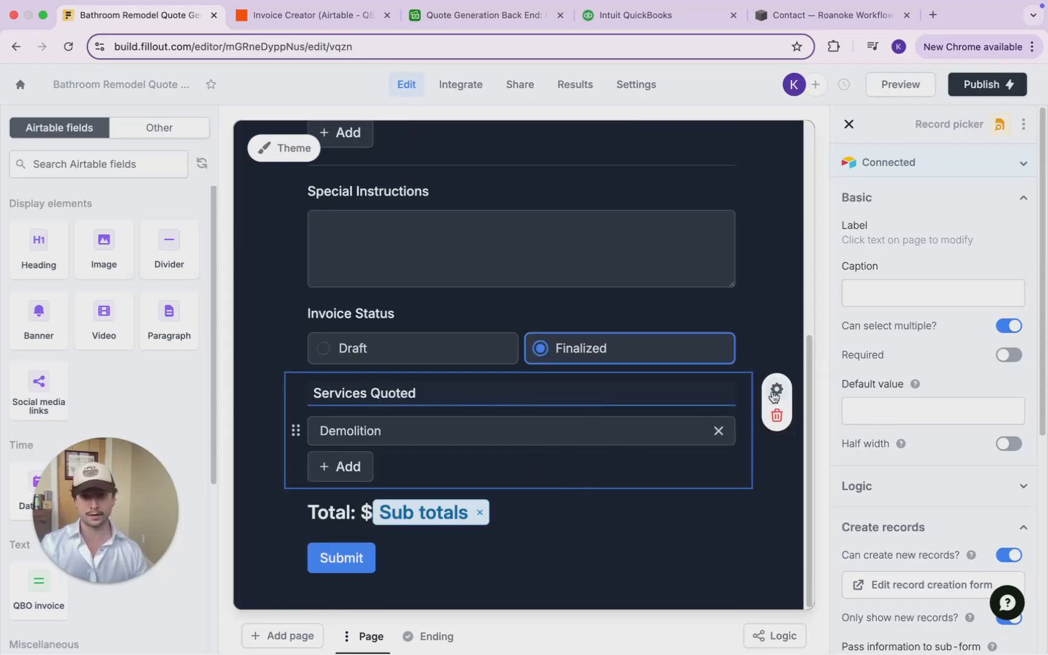
left_click(983, 84)
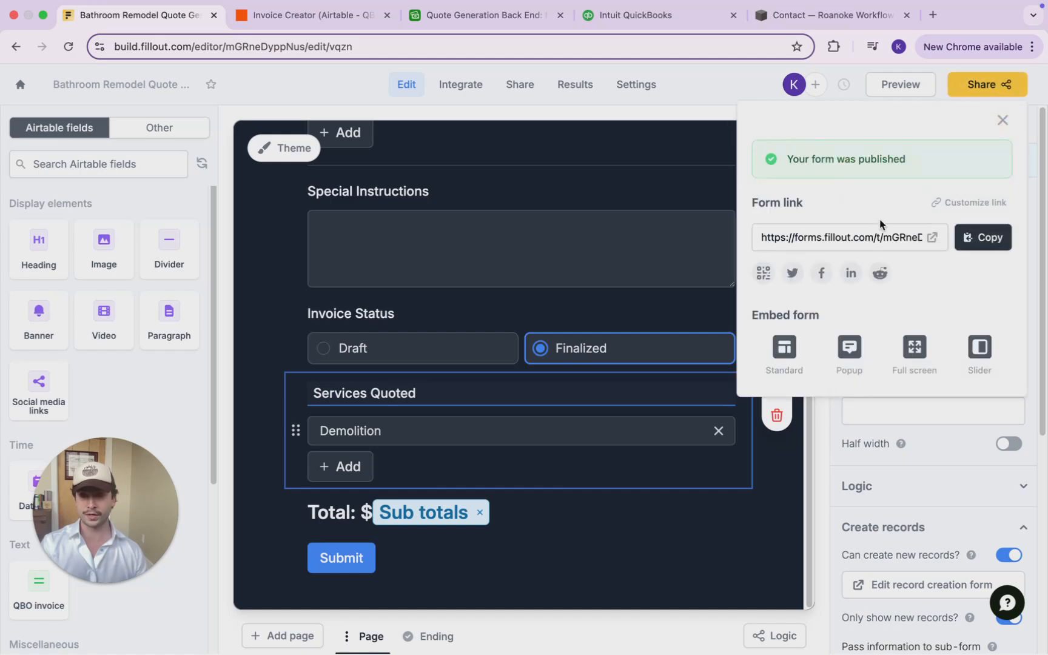
Preview the form with client 456 Construction Ave and Finalized status
left_click(913, 85)
scroll(570, 435, "down", 5)
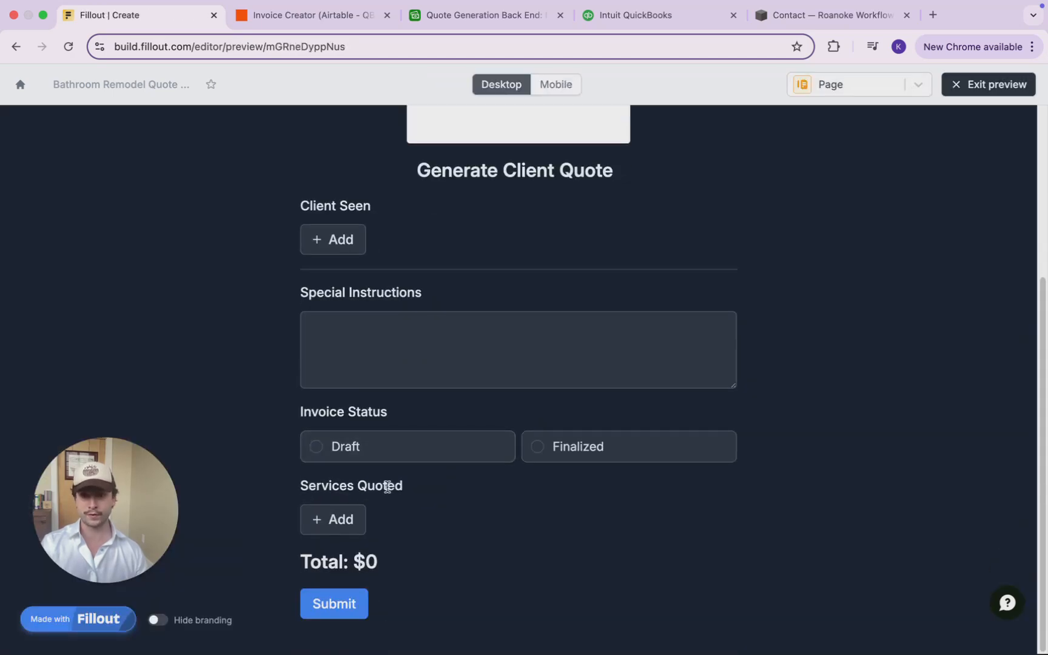
left_click(351, 239)
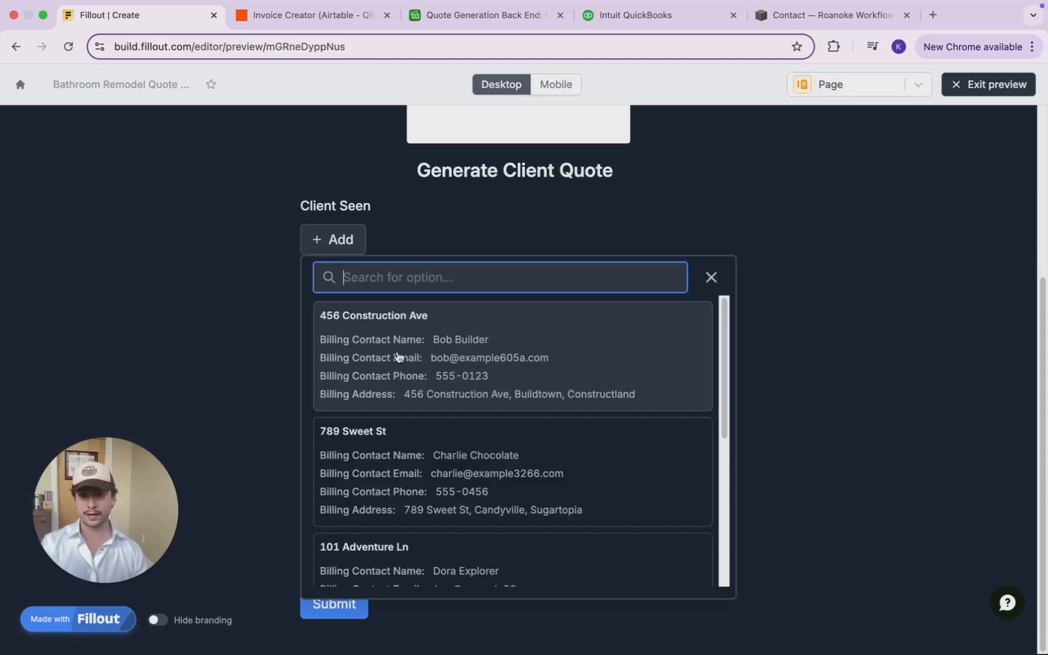
left_click(394, 355)
left_click(558, 486)
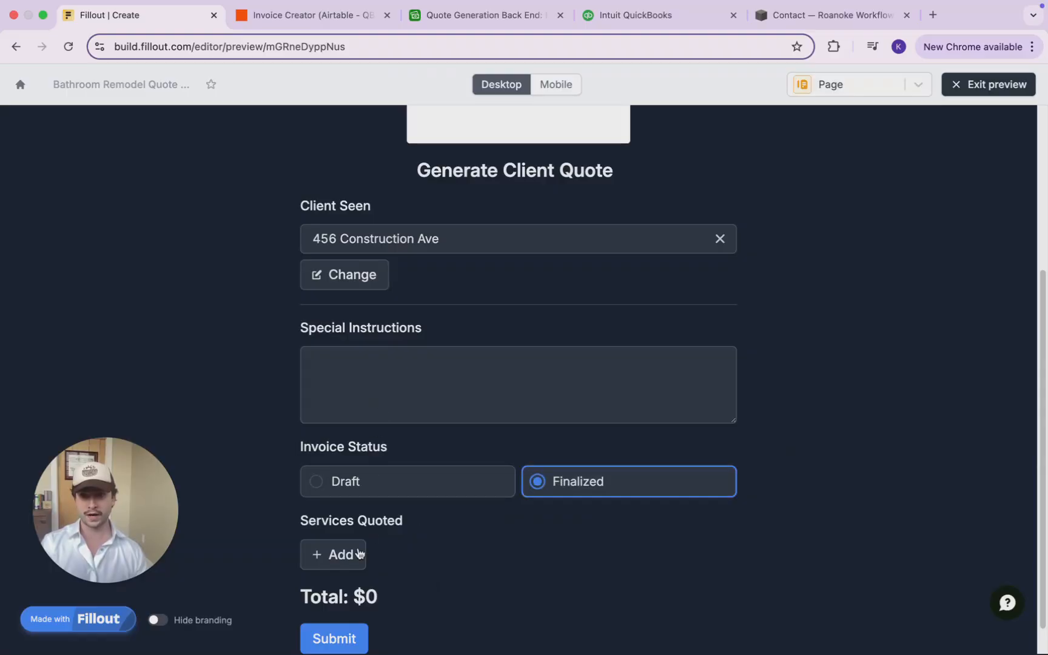
Add Demolition with quantity 1 and start another Services Quoted line
left_click(350, 555)
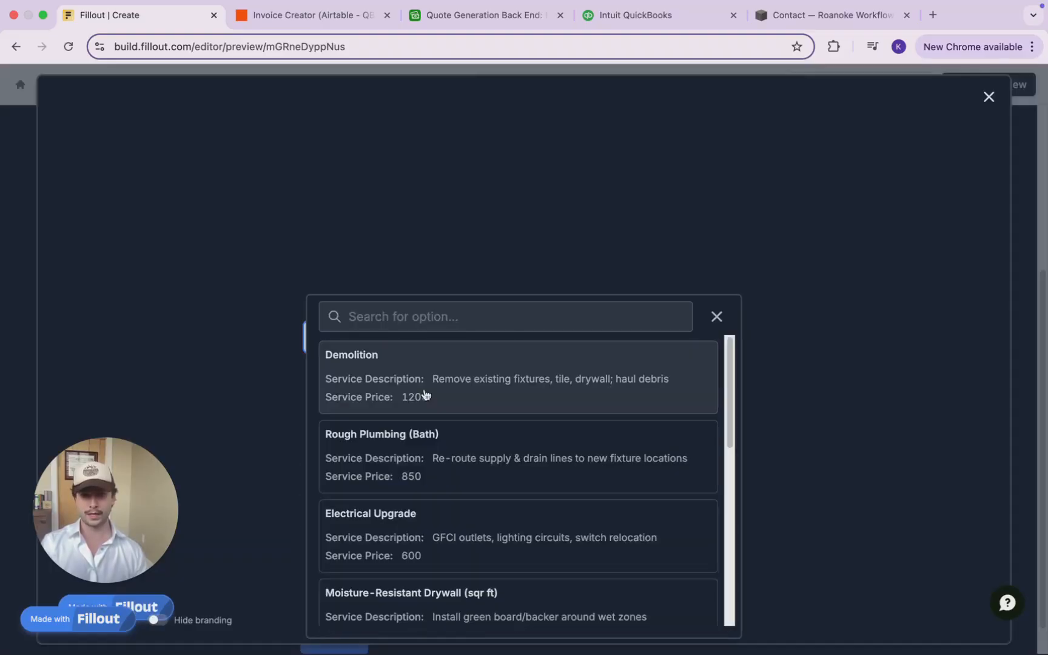
left_click(424, 394)
left_click(388, 432)
type("1")
left_click(336, 482)
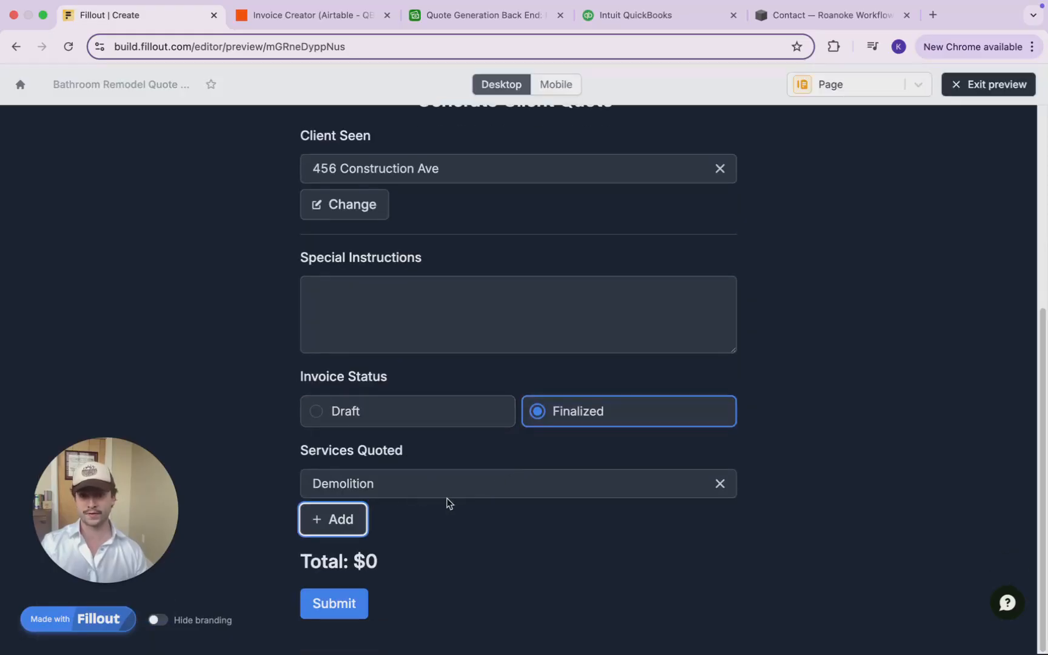
left_click(339, 517)
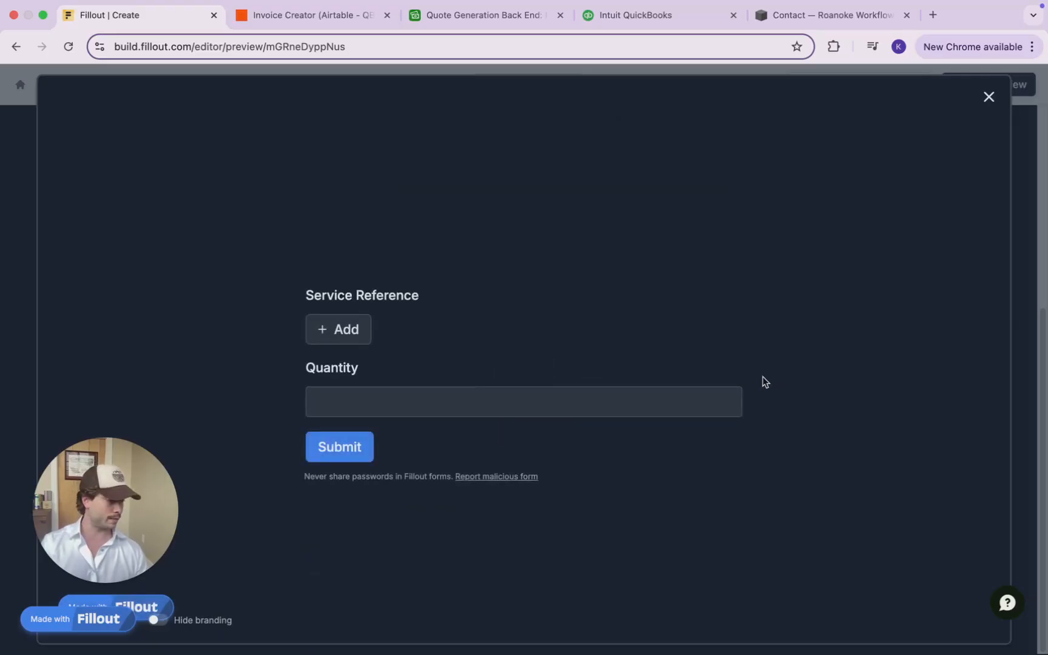
Add Toilet Installation – Standard with quantity 1 to Services Quoted
left_click(335, 338)
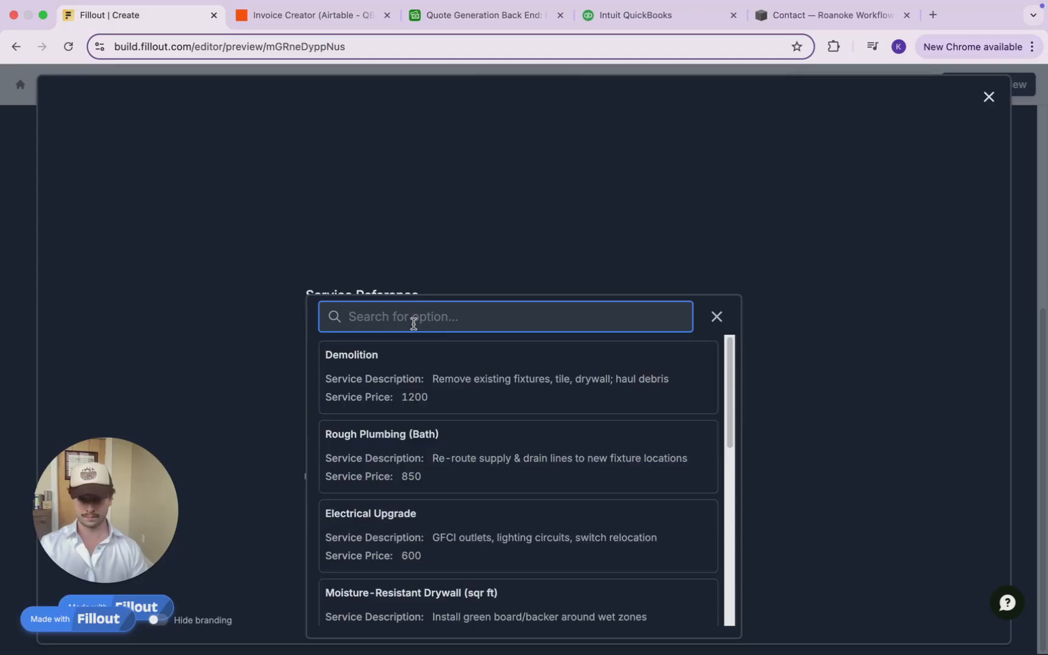
type("Toilet")
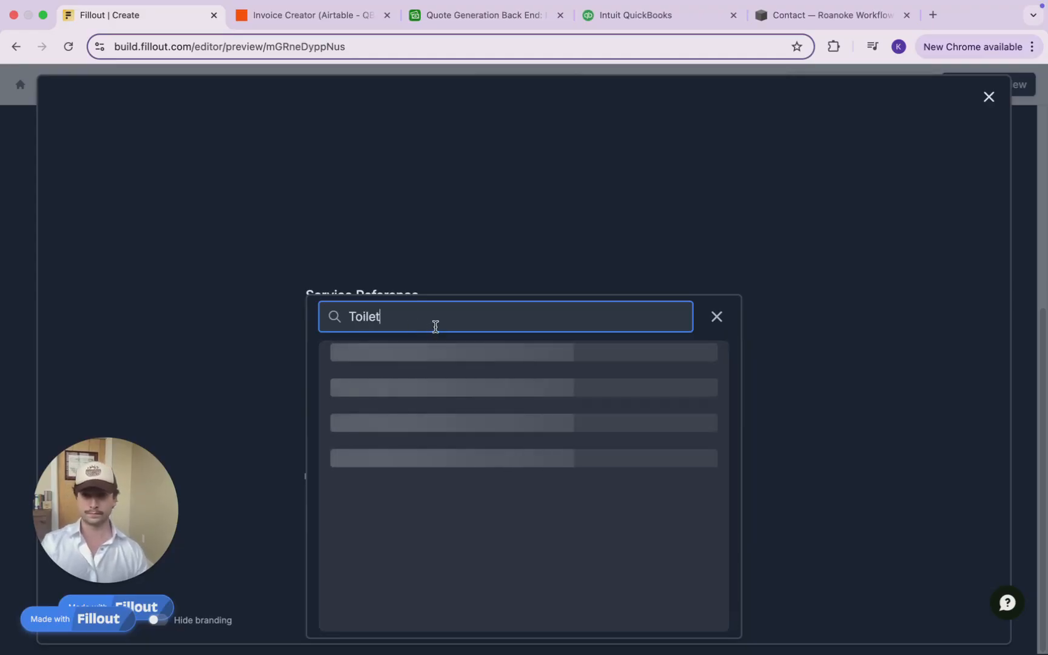
left_click(432, 355)
left_click(377, 429)
type("1")
left_click(358, 456)
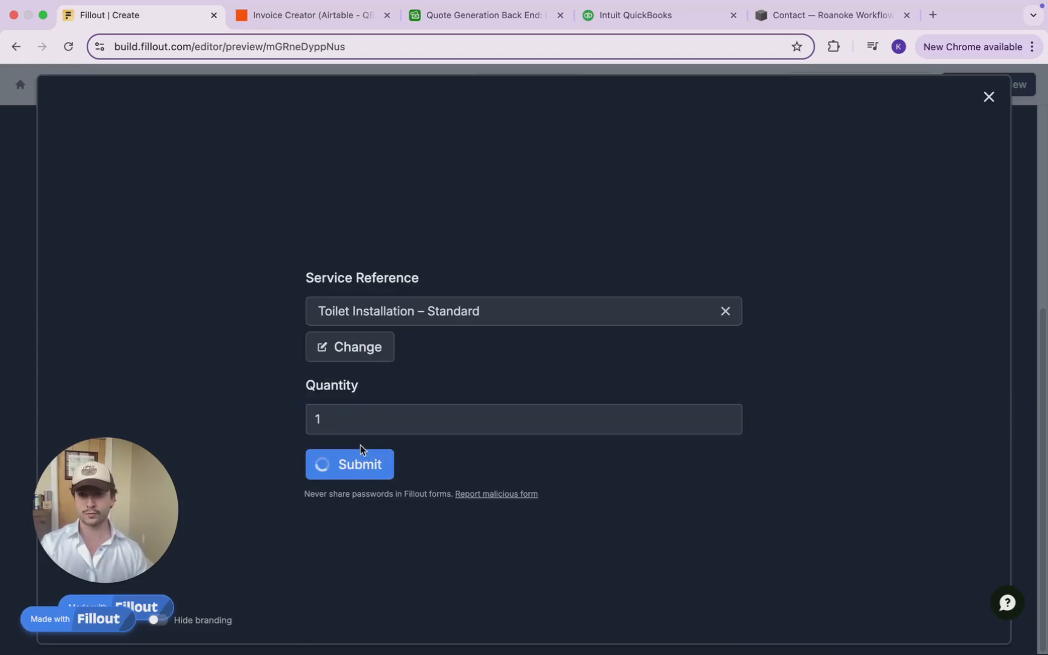
Add Waterproofing Membrane with quantity 15, replacing an accidental Tile Installation – Floor pick
left_click(346, 552)
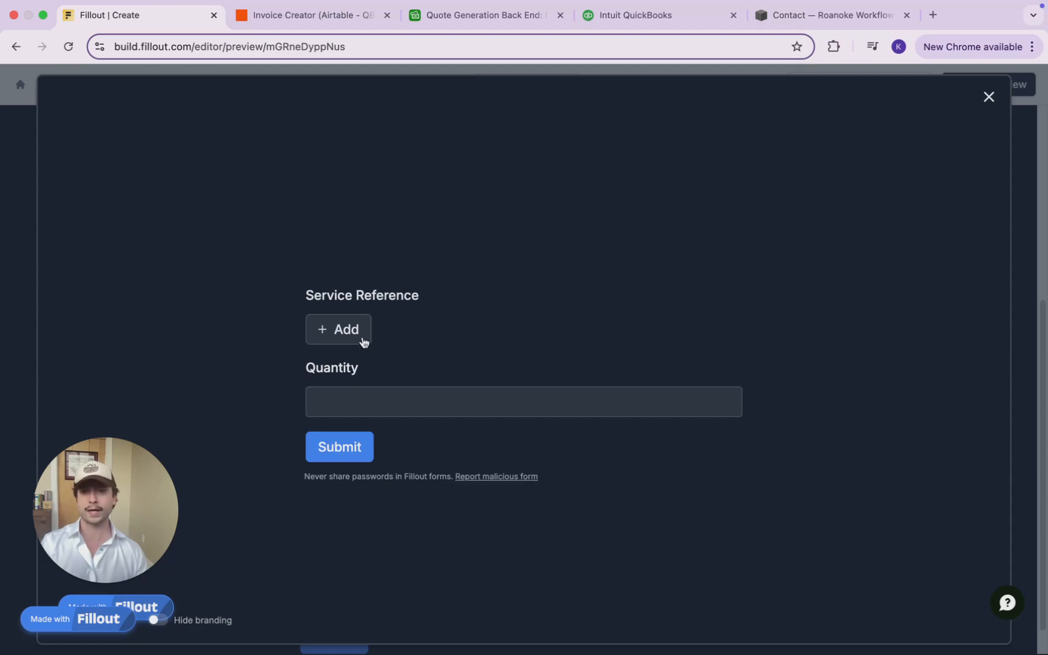
left_click(364, 342)
type("tile")
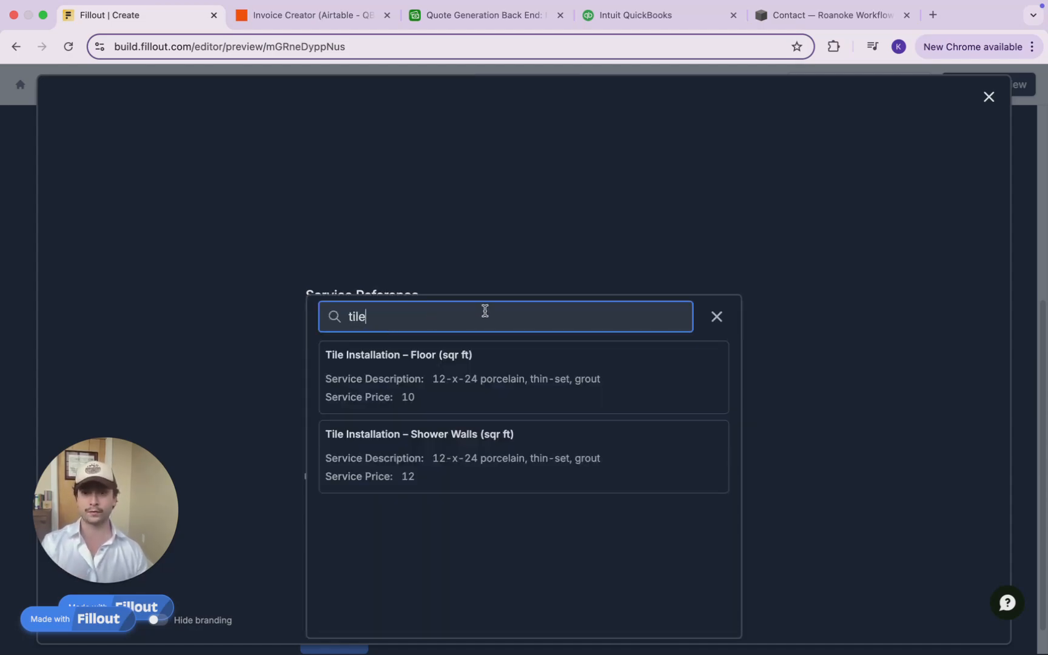
left_click(485, 383)
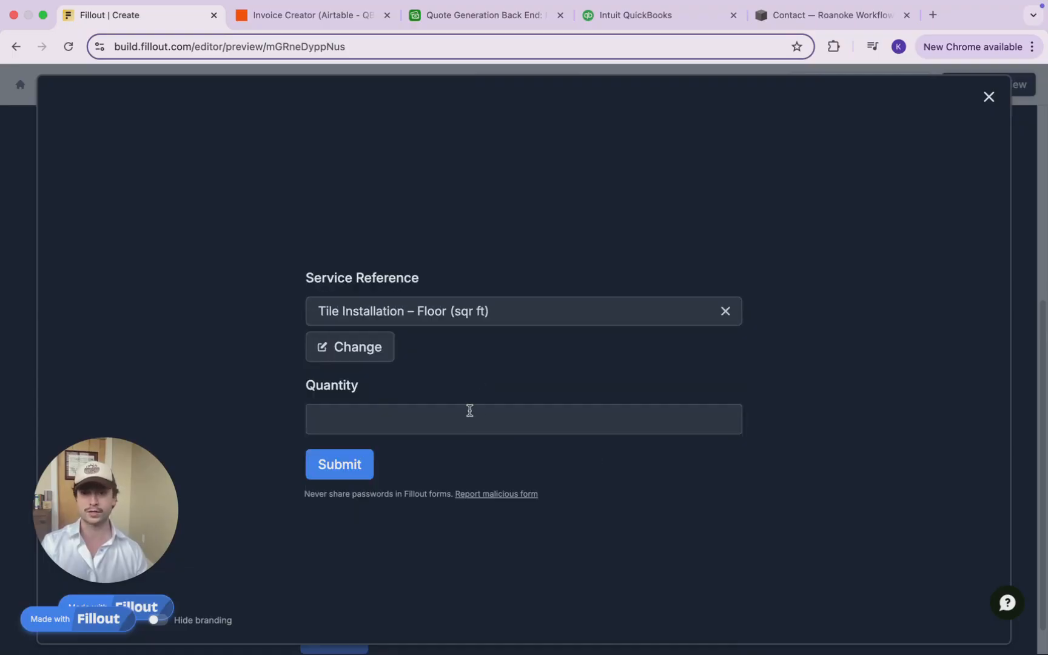
left_click(433, 412)
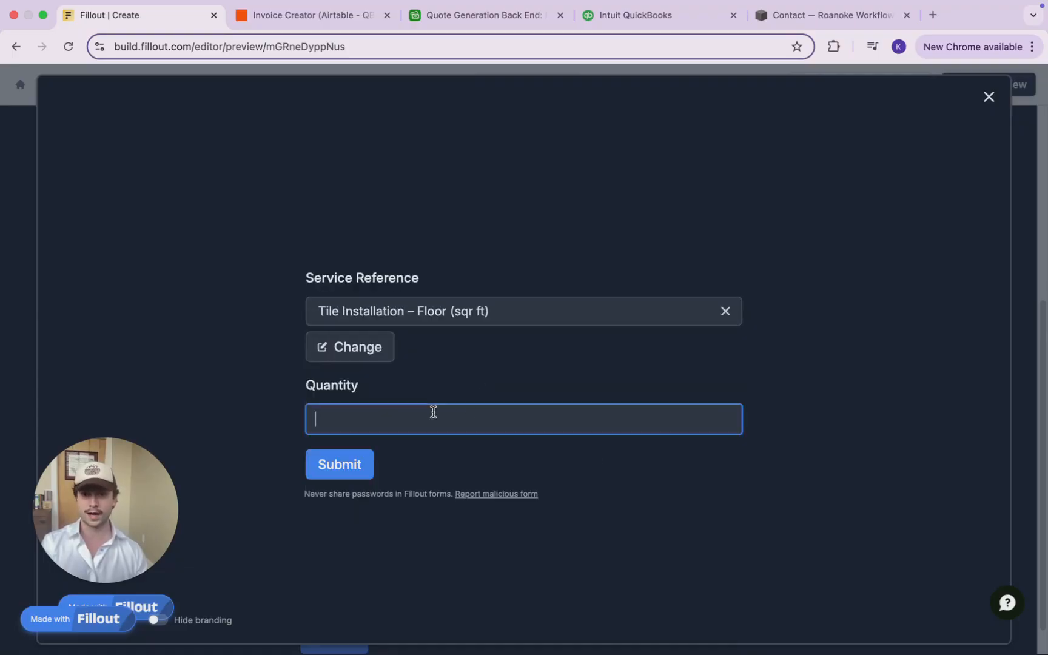
left_click(466, 320)
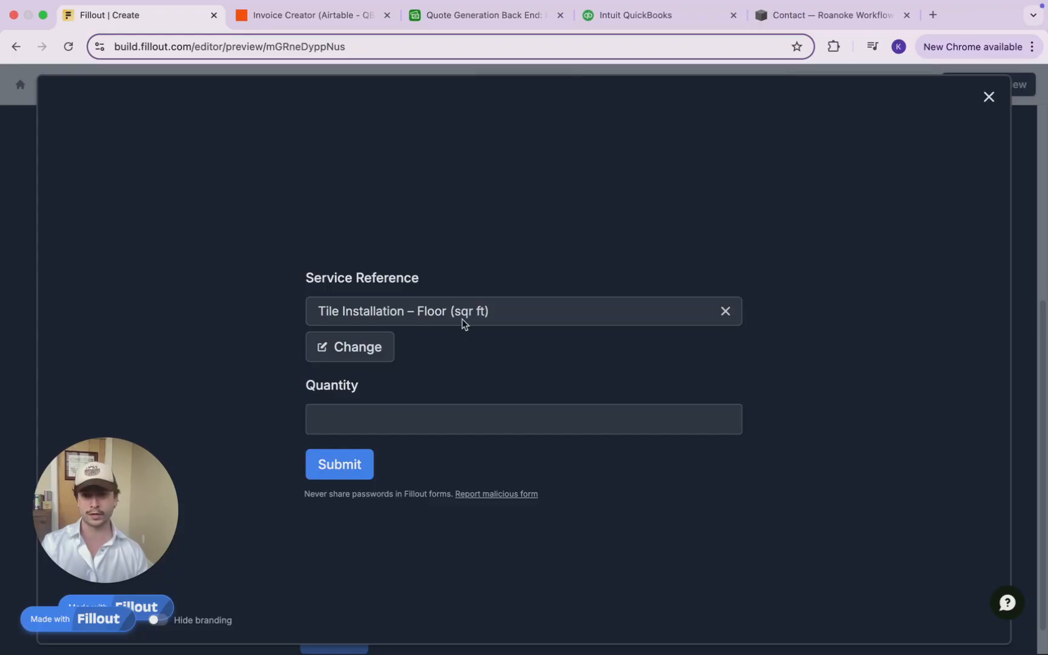
left_click(724, 311)
left_click(337, 333)
left_click(406, 376)
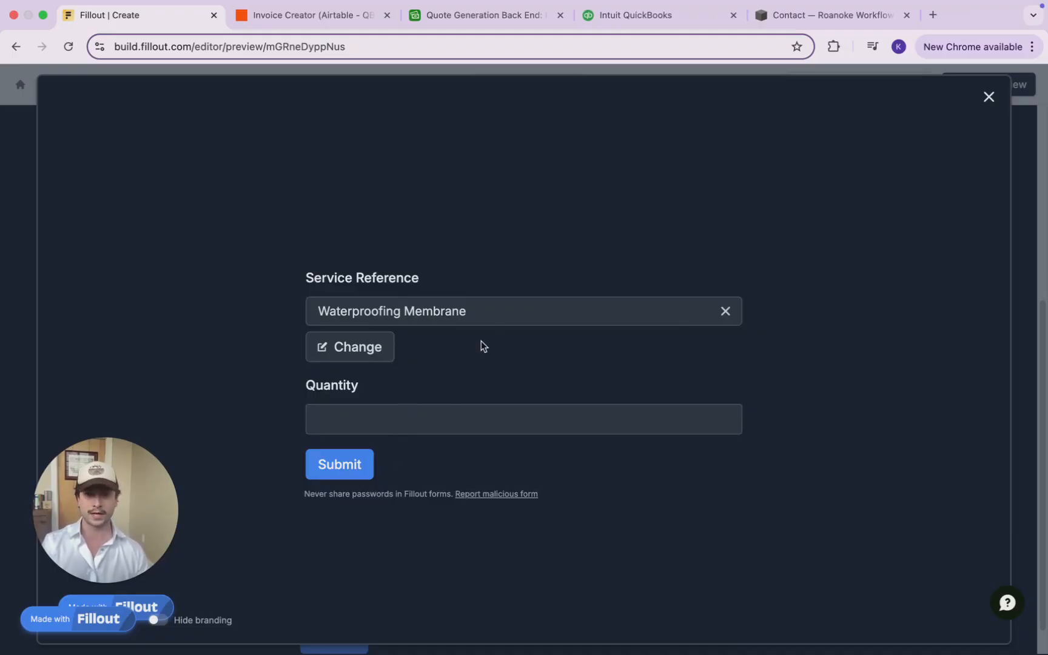
left_click(447, 416)
type("10")
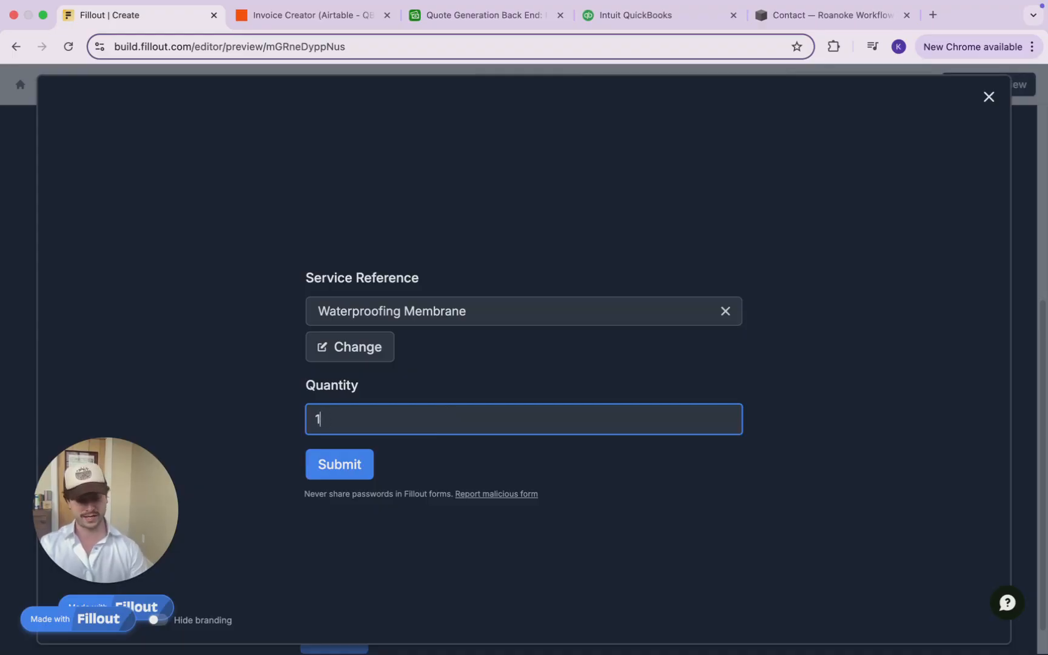
key("BackSpace")
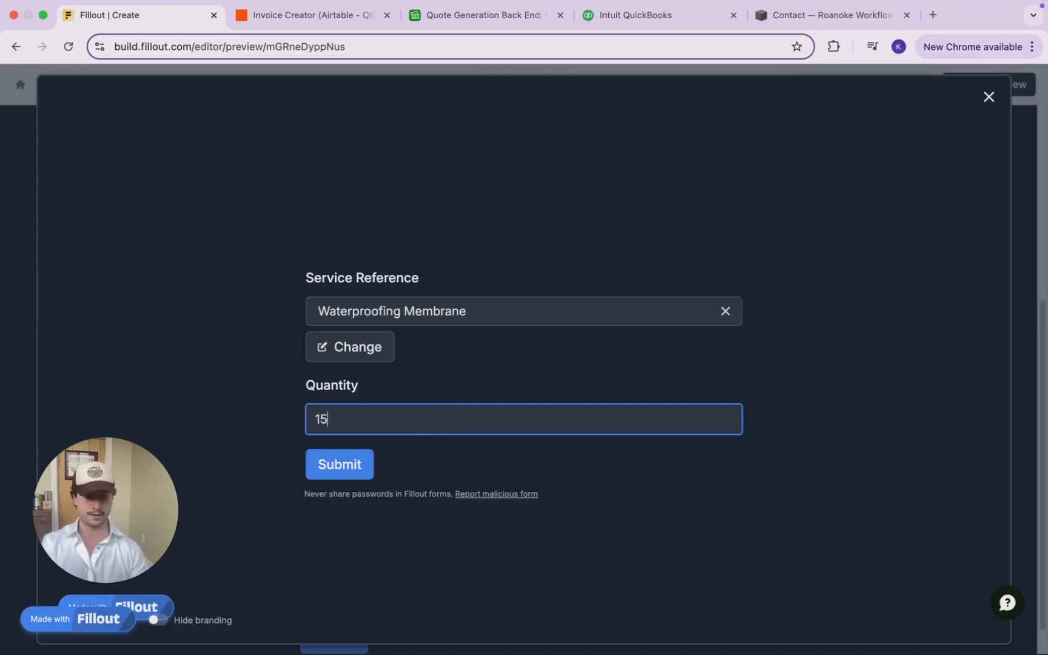
left_click(347, 475)
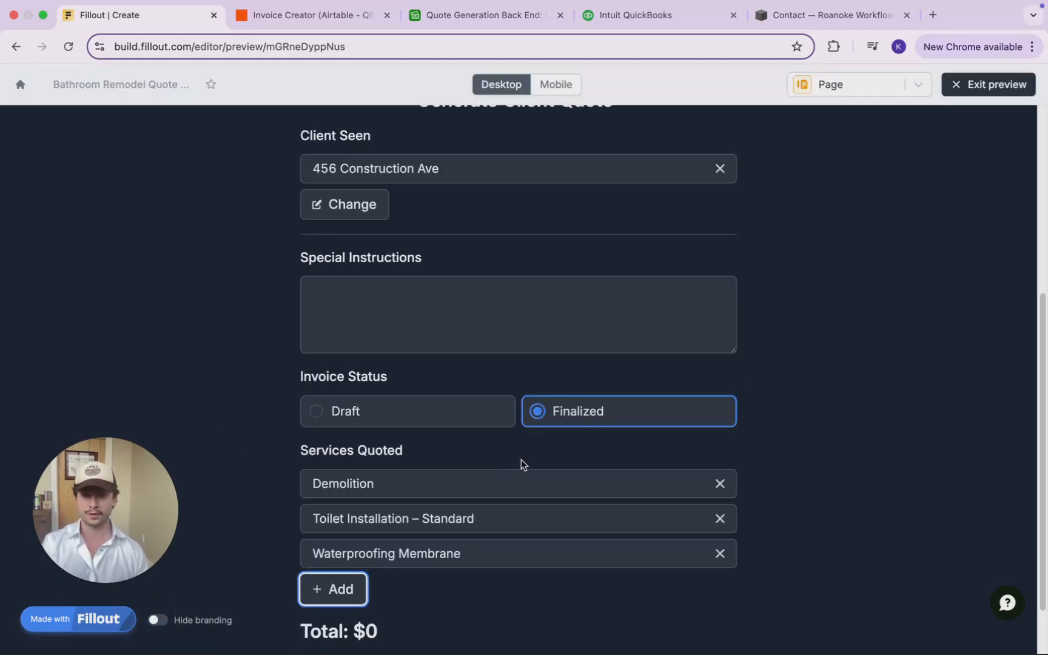
scroll(559, 485, "down", 2)
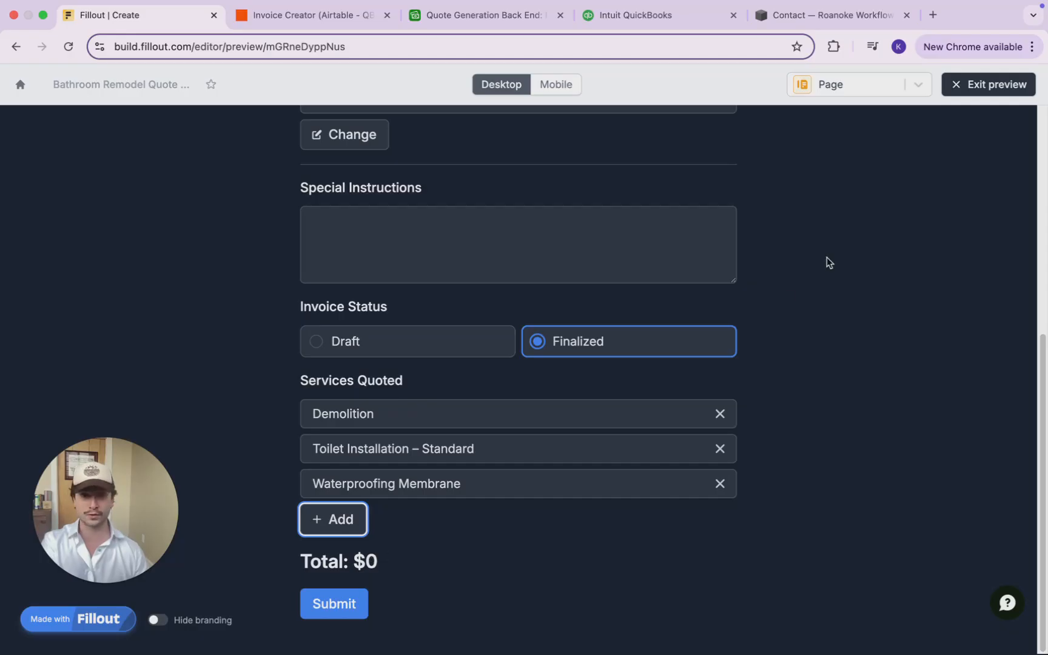
Exit the preview and remove the missing reference from the Sub totals add rule
left_click(965, 96)
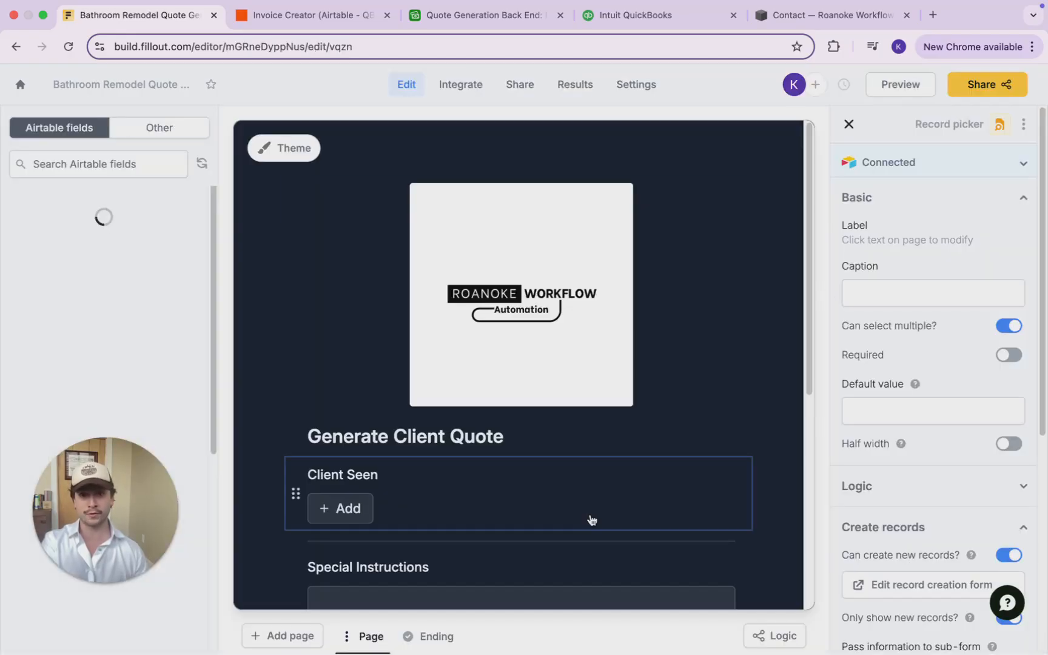
left_click(410, 514)
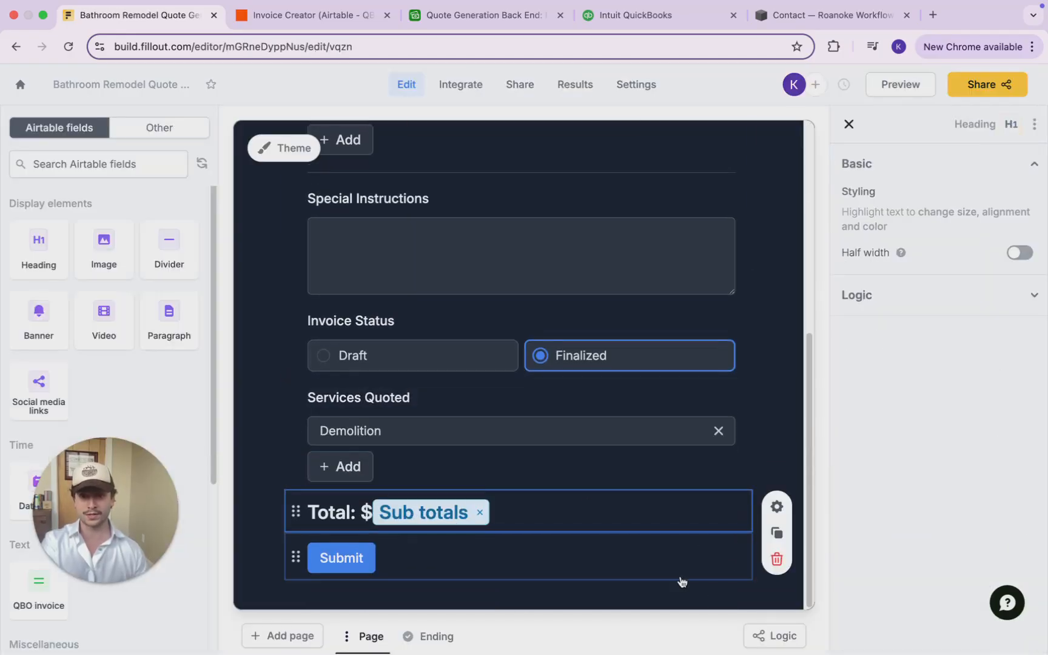
left_click(764, 637)
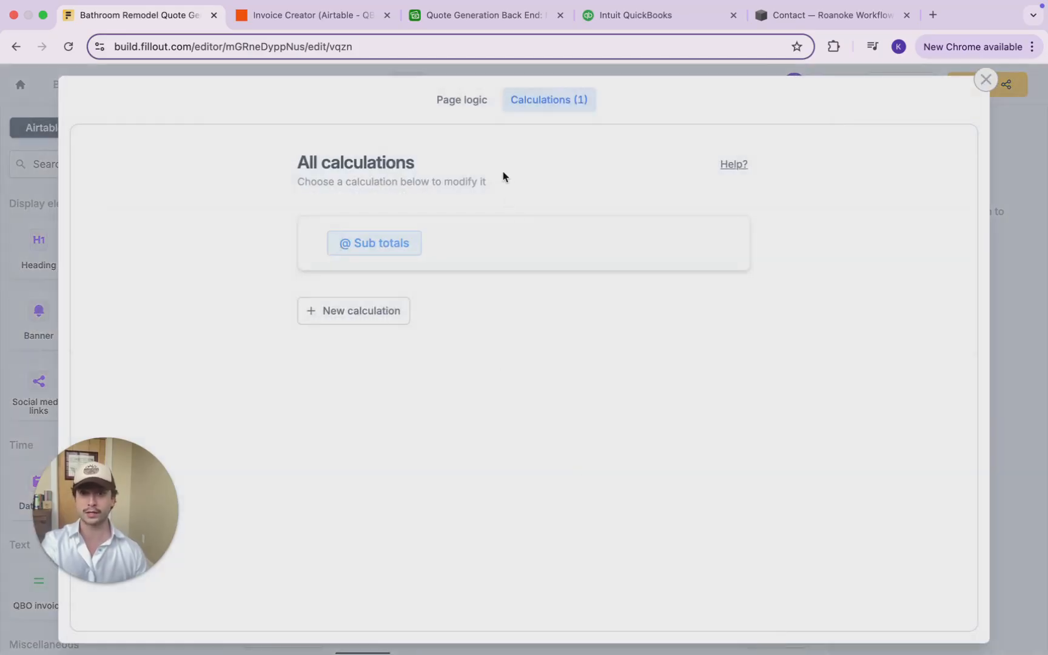
left_click(467, 231)
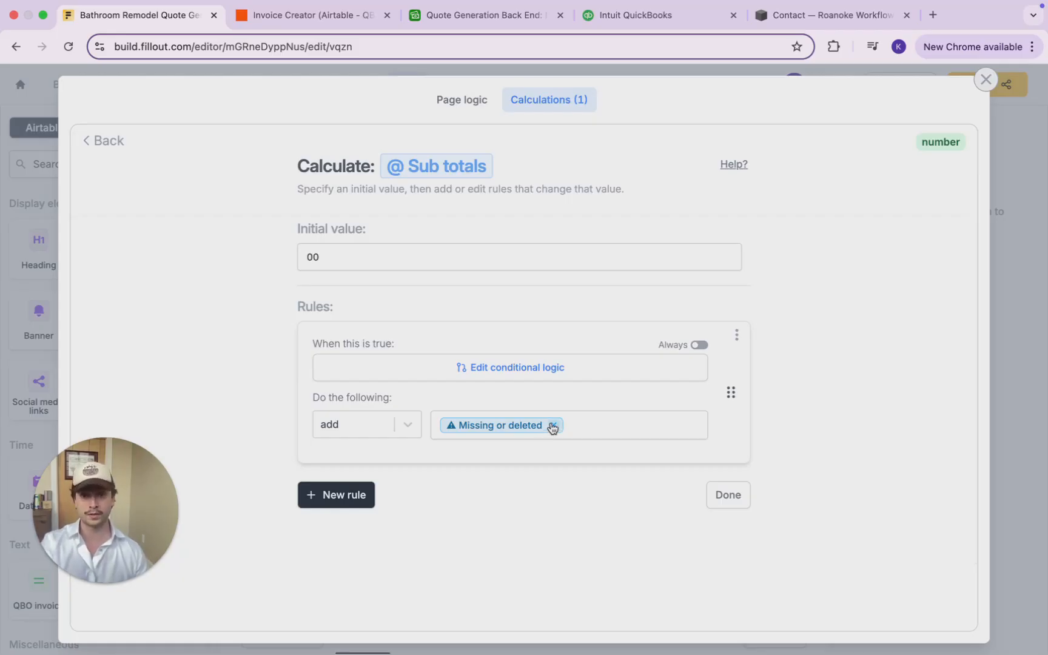
left_click(552, 426)
Condition the add rule on Services Quoted Quantity 'is not empty'
left_click(566, 367)
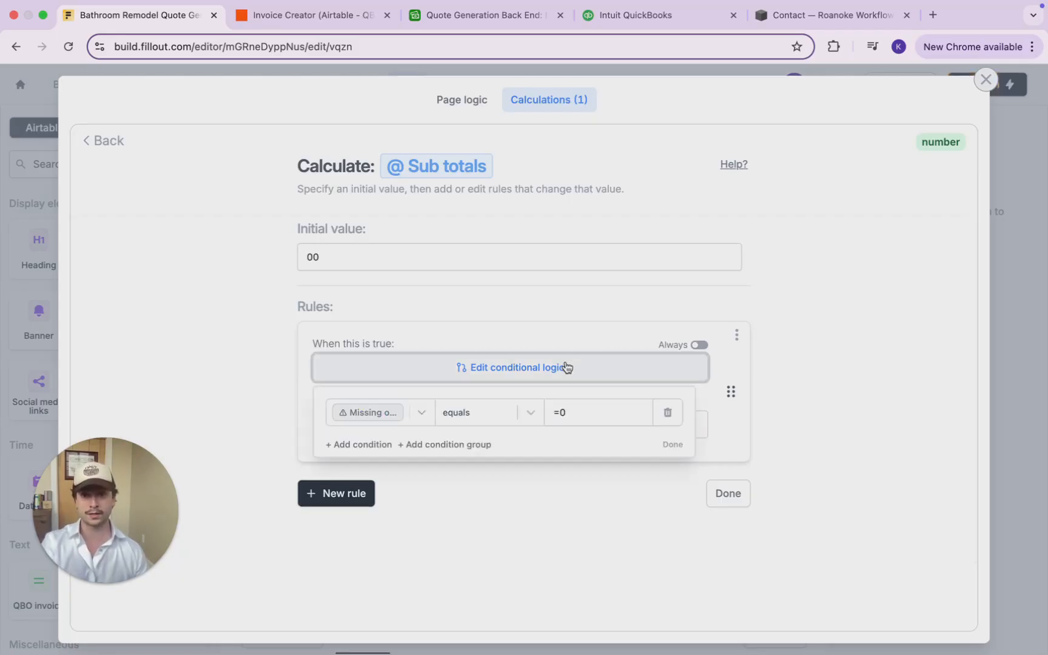
left_click(376, 418)
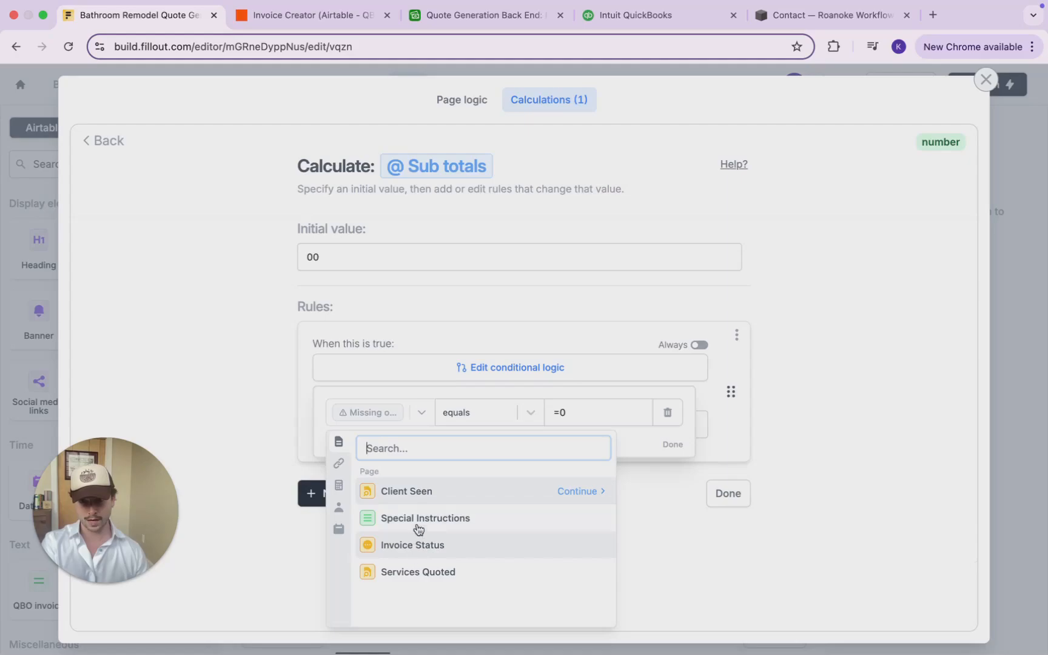
left_click(420, 568)
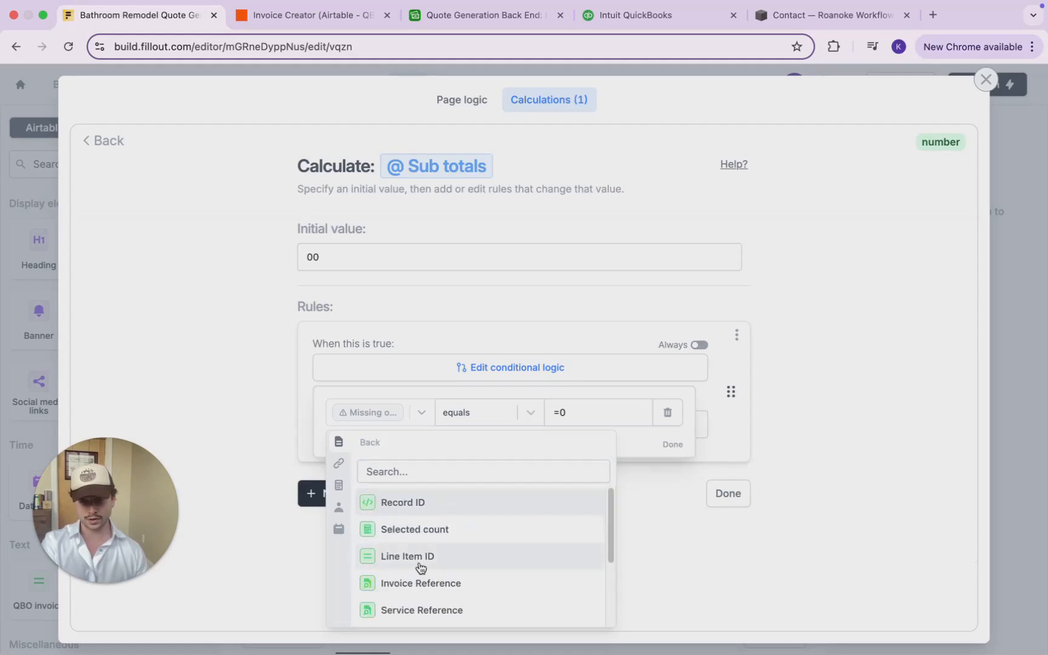
scroll(418, 535, "down", 3)
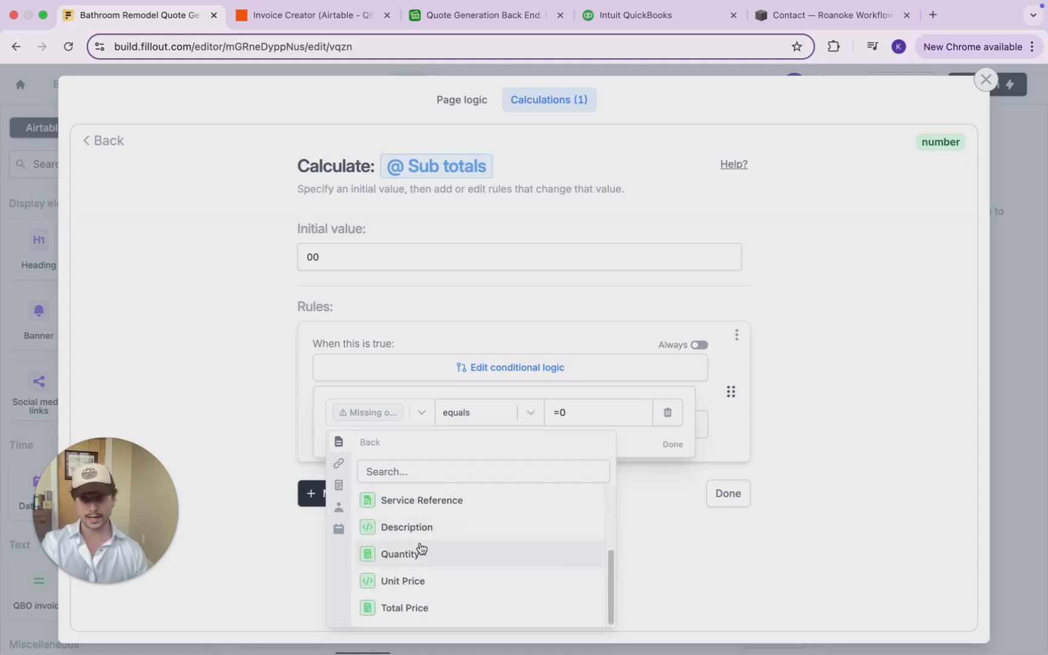
left_click(420, 552)
left_click(507, 418)
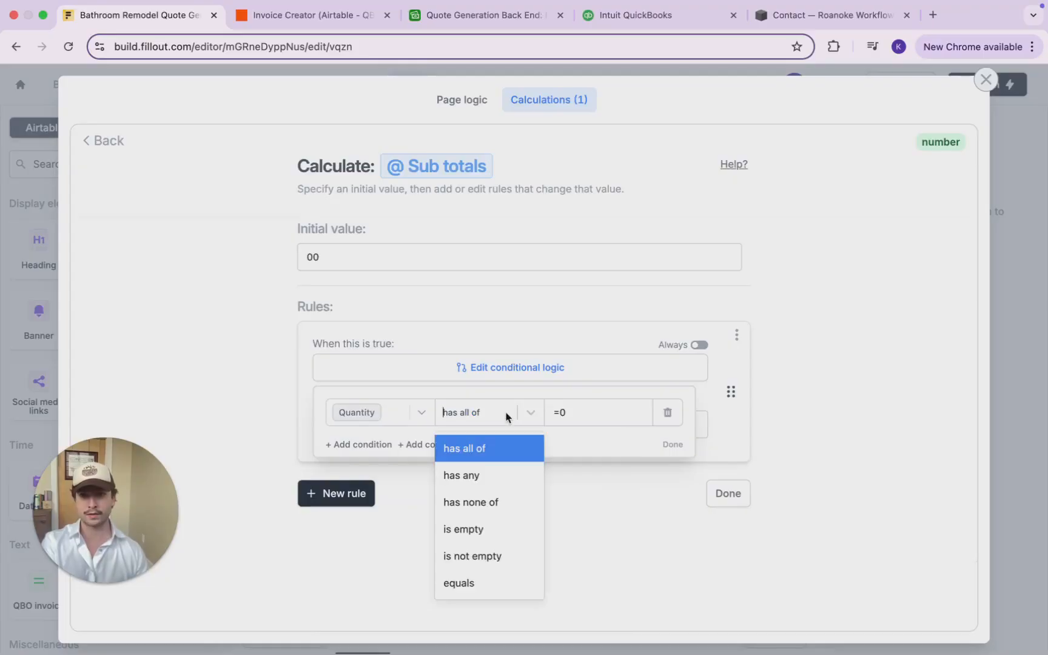
left_click(428, 554)
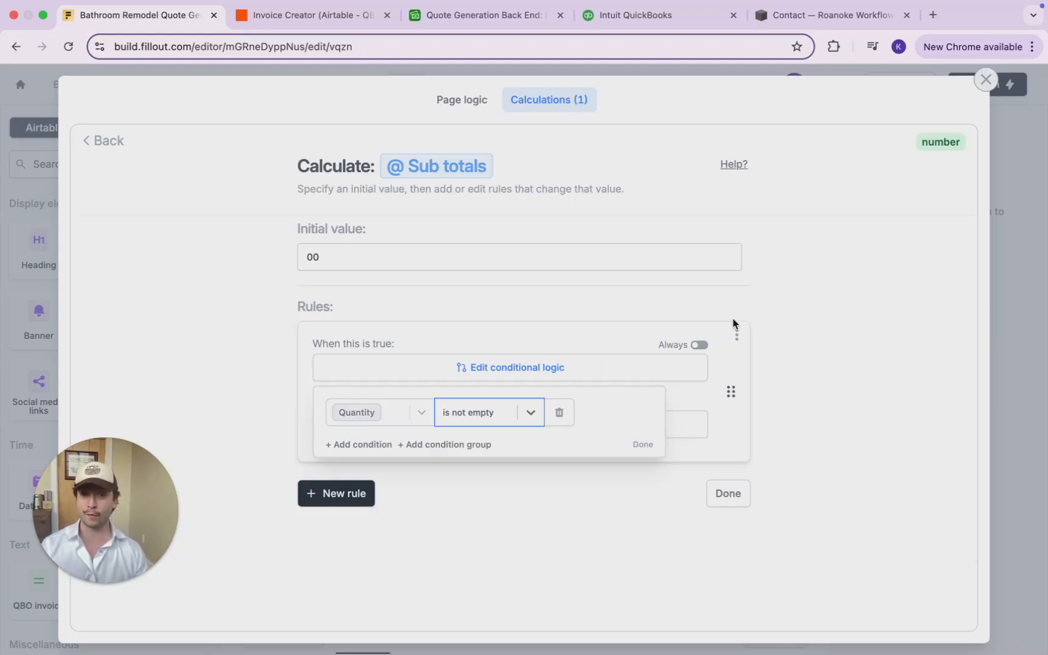
left_click(780, 320)
left_click(618, 426)
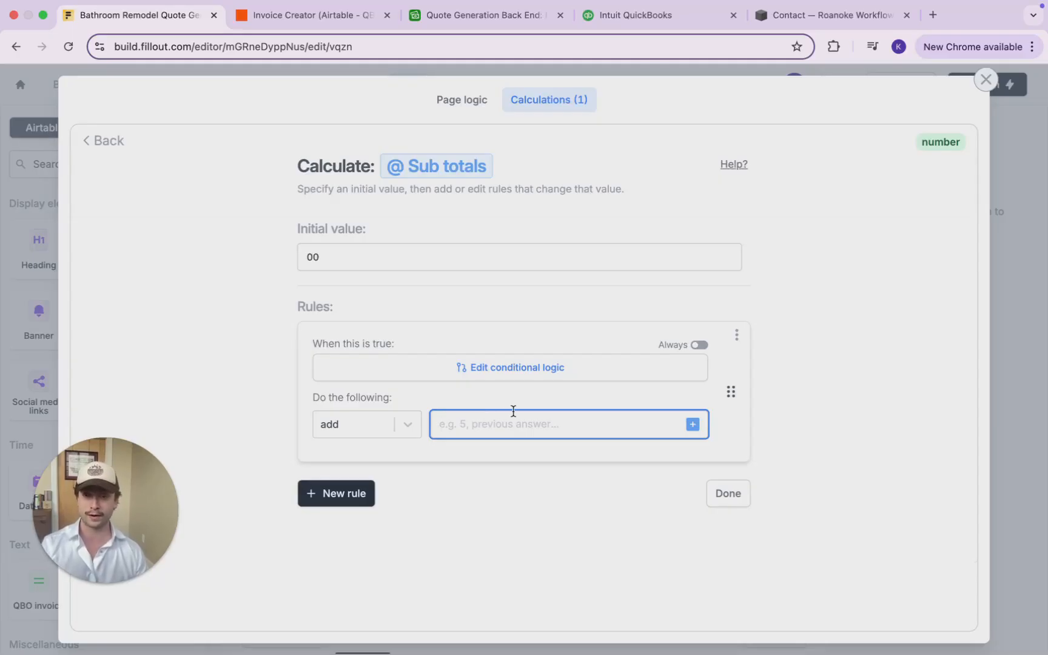
Set the Sub totals add rule's value to Services Quoted > Total Price
left_click(693, 424)
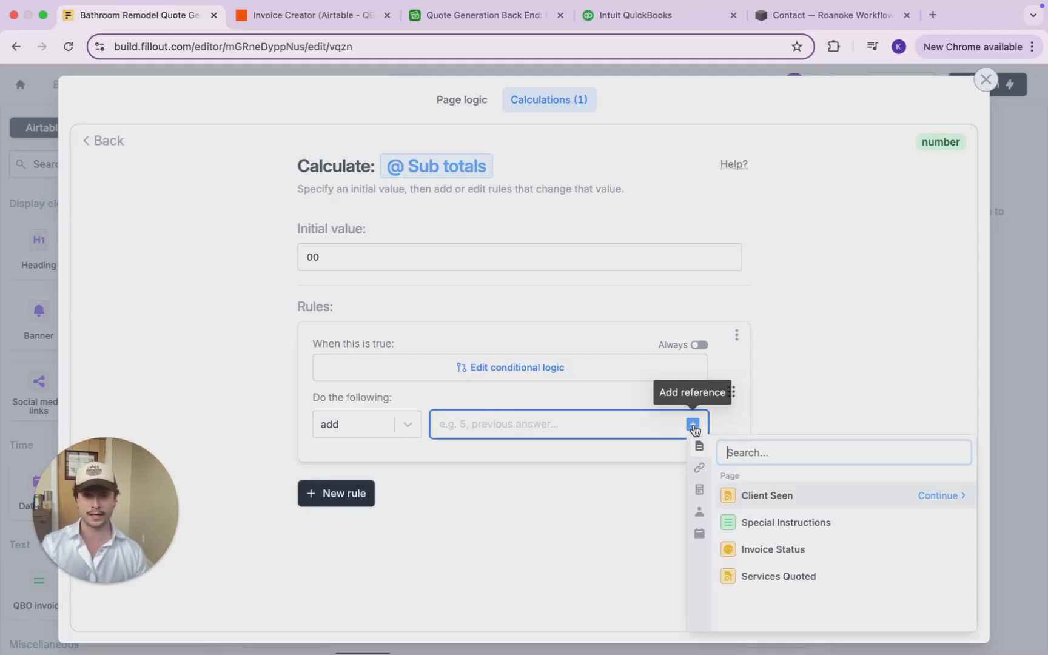
left_click(797, 581)
scroll(796, 583, "down", 3)
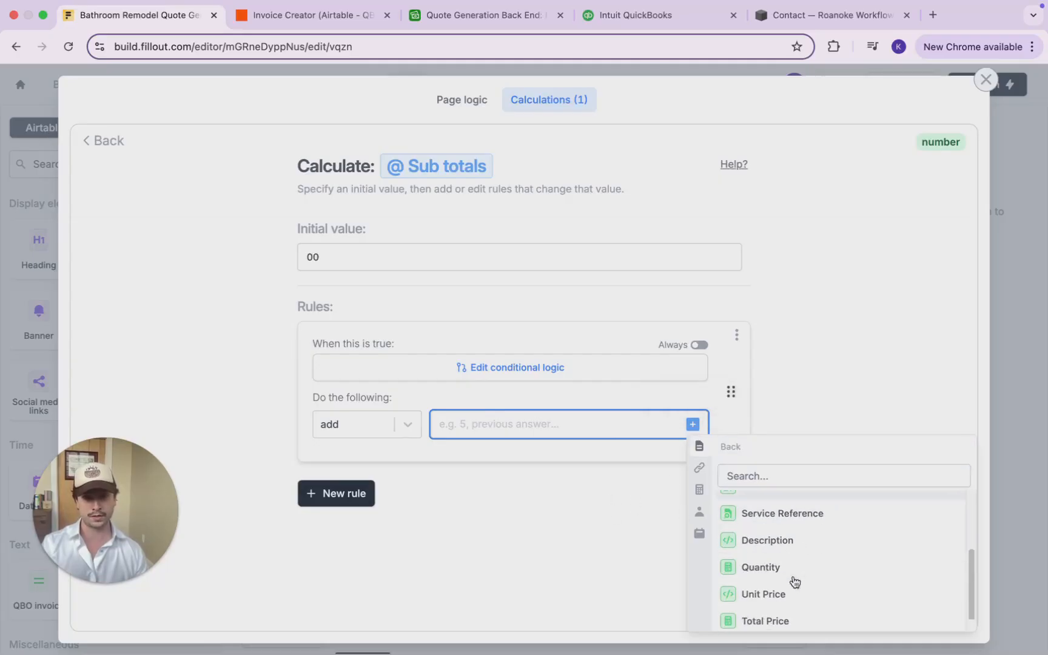
left_click(779, 613)
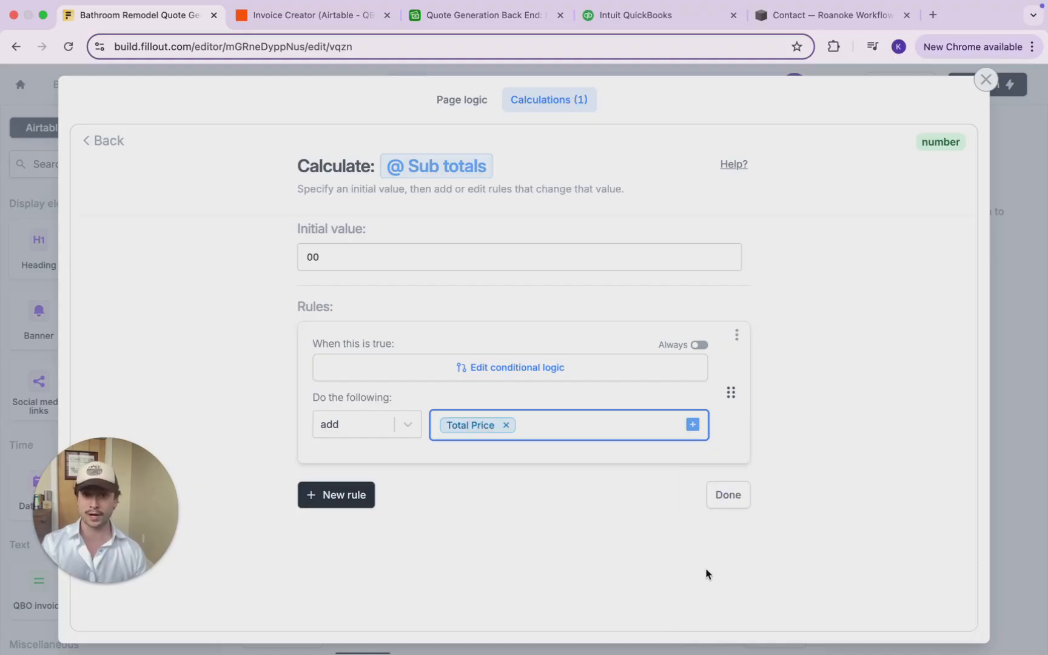
left_click(725, 493)
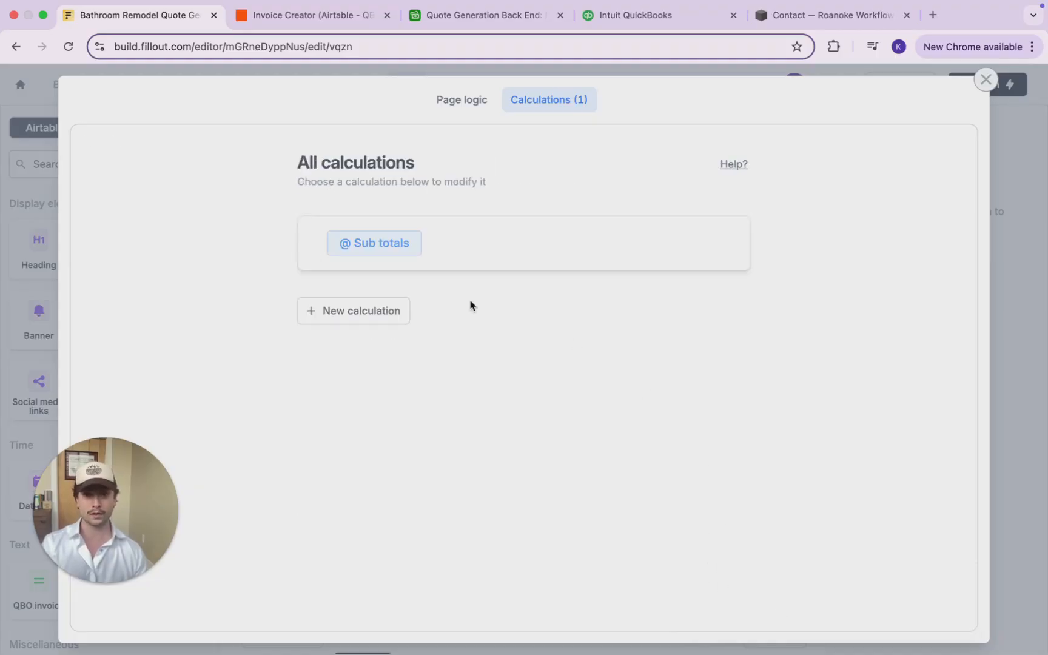
left_click(986, 80)
left_click(502, 527)
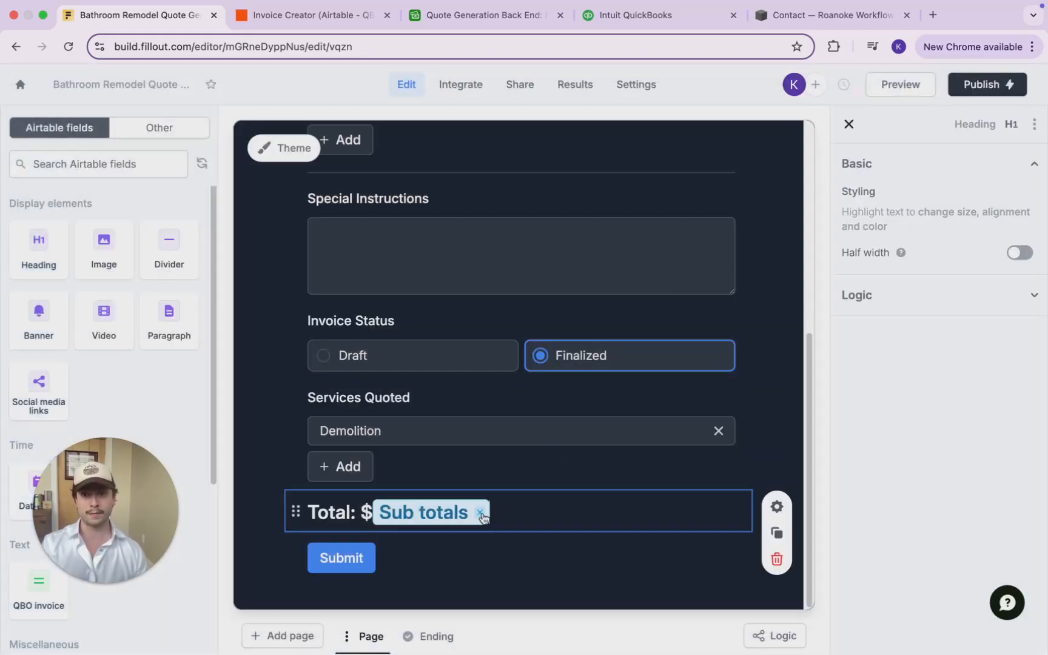
left_click(479, 512)
type("@sub")
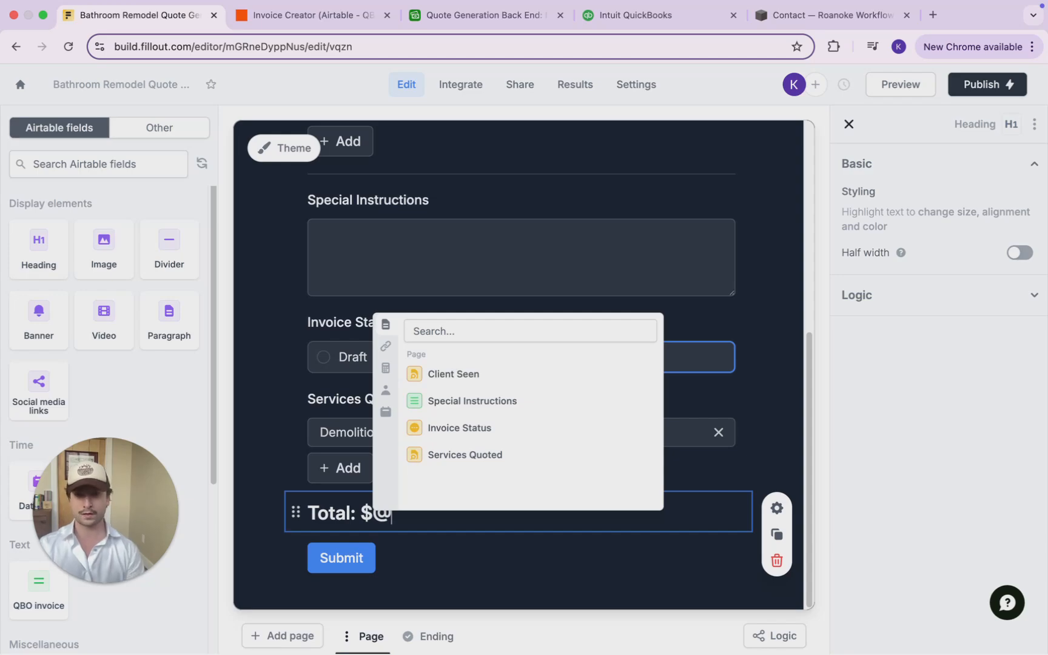
key("BackSpace")
key("BackSpace")
key("BackSpace")
key("BackSpace")
type("@")
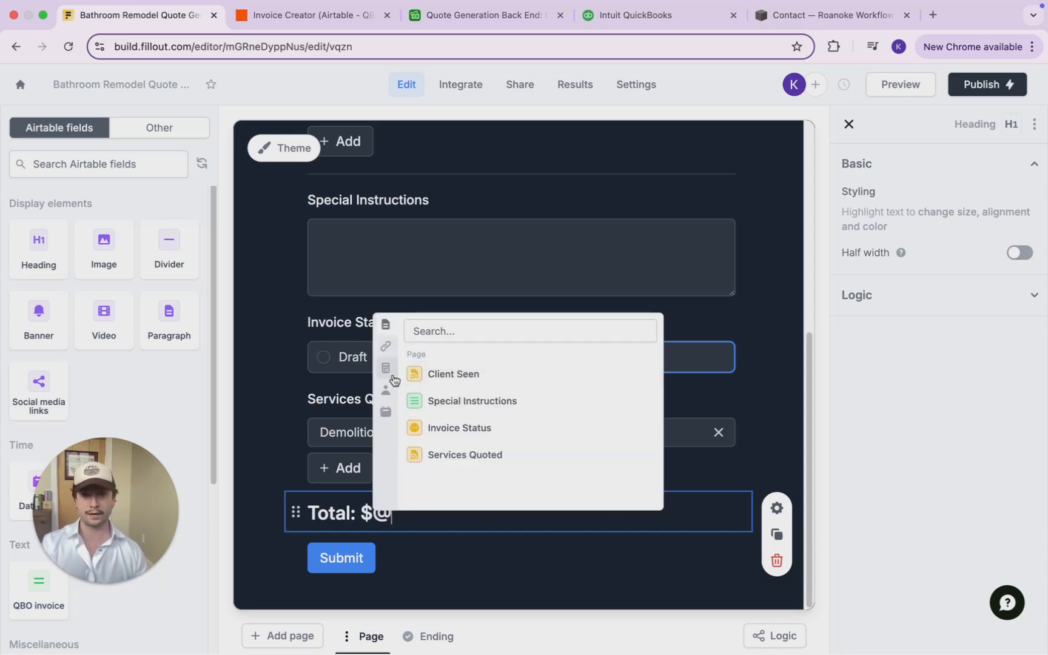
left_click(392, 375)
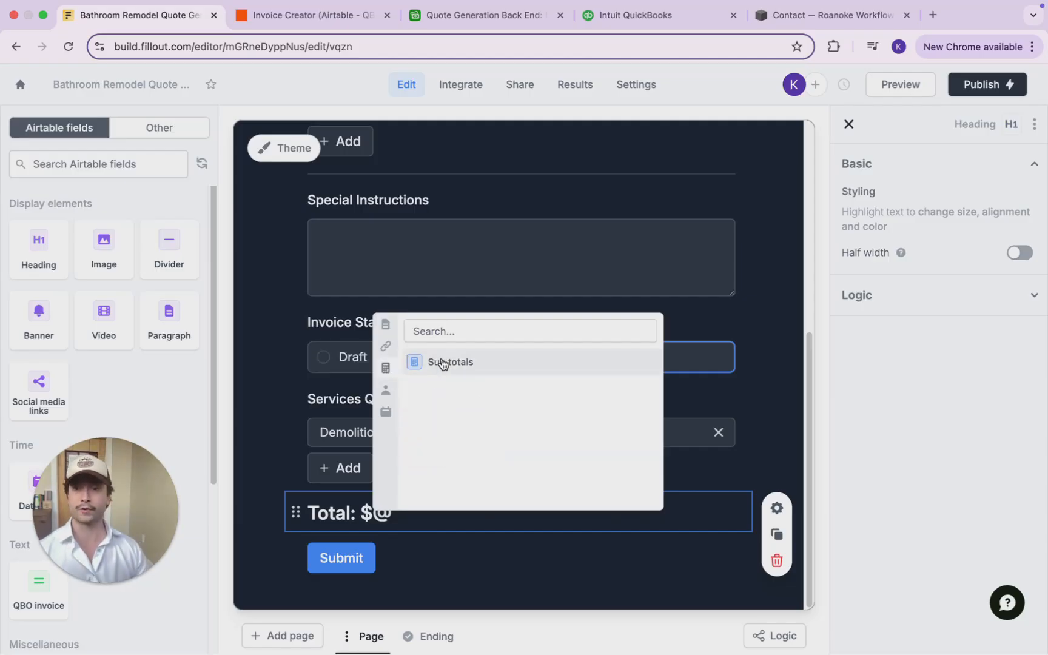
left_click(443, 364)
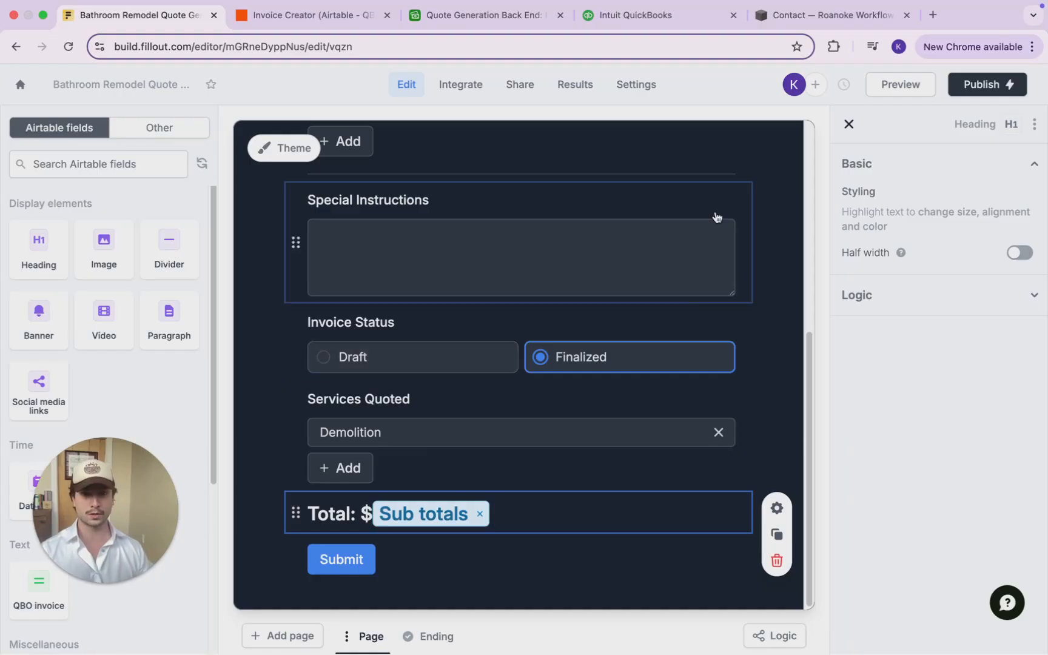
Preview the quote form, pick a client for Client Seen and set Invoice Status to Finalized
left_click(914, 85)
scroll(367, 482, "down", 3)
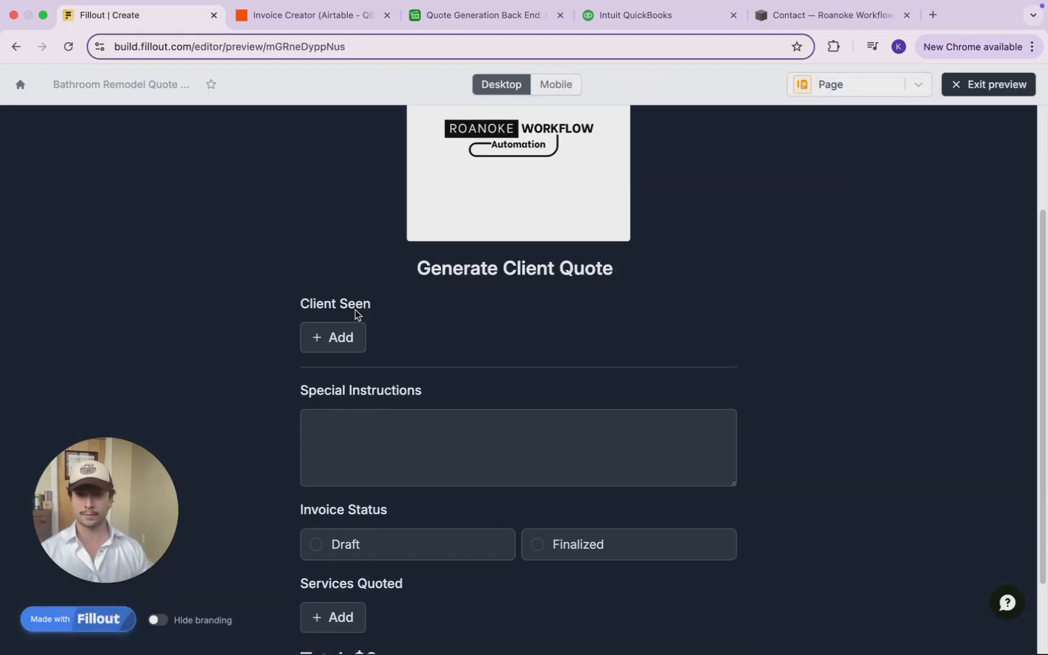
left_click(344, 336)
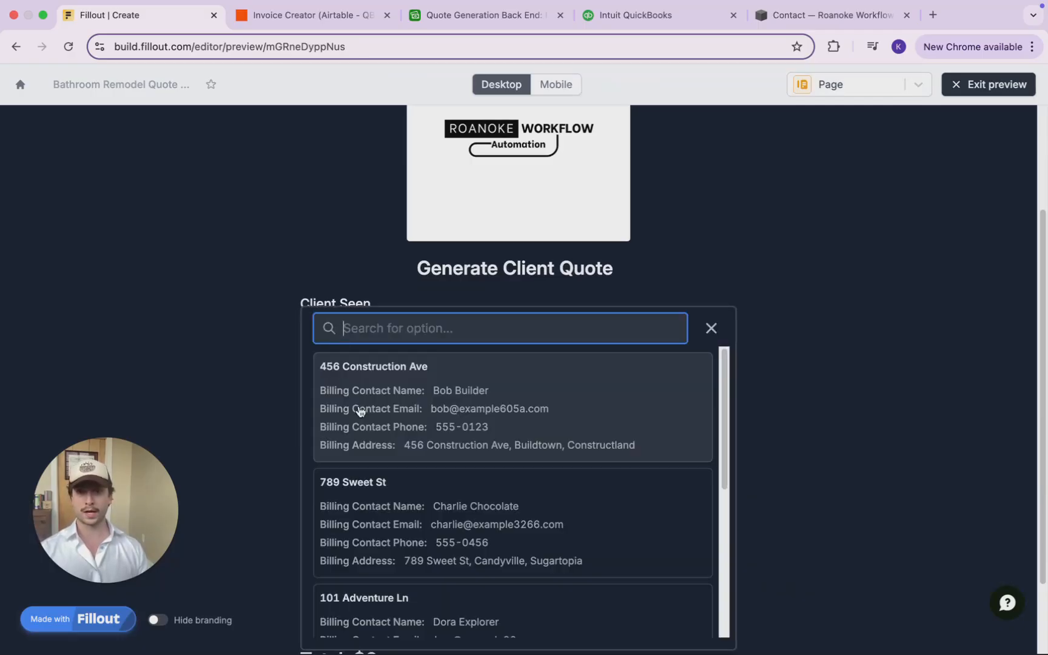
scroll(434, 505, "down", 2)
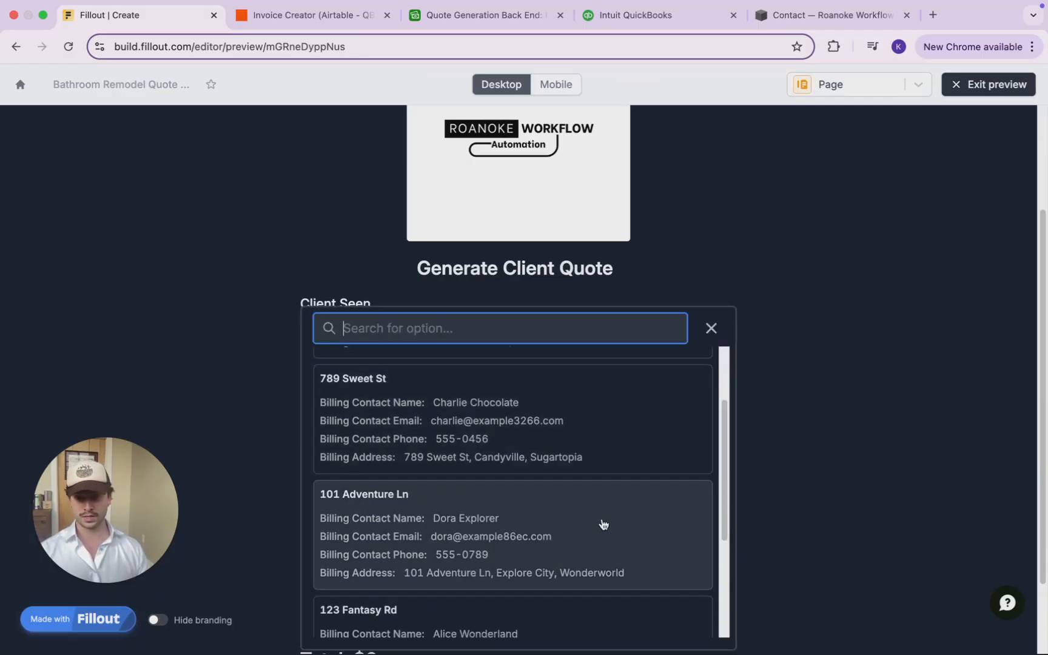
left_click(602, 523)
left_click(448, 492)
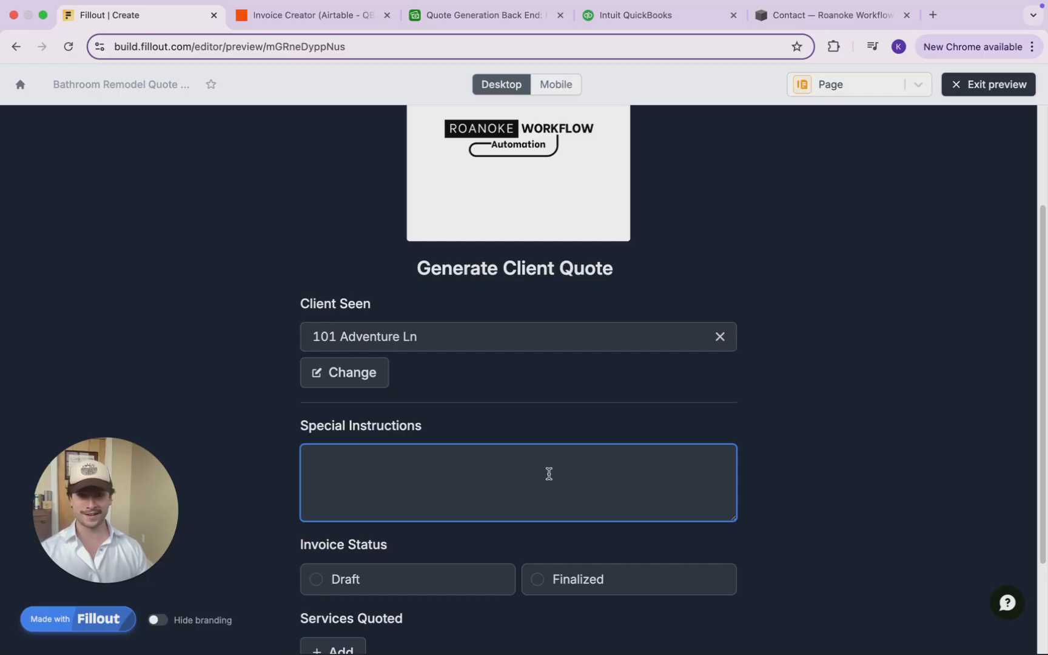
scroll(542, 477, "down", 3)
left_click(614, 450)
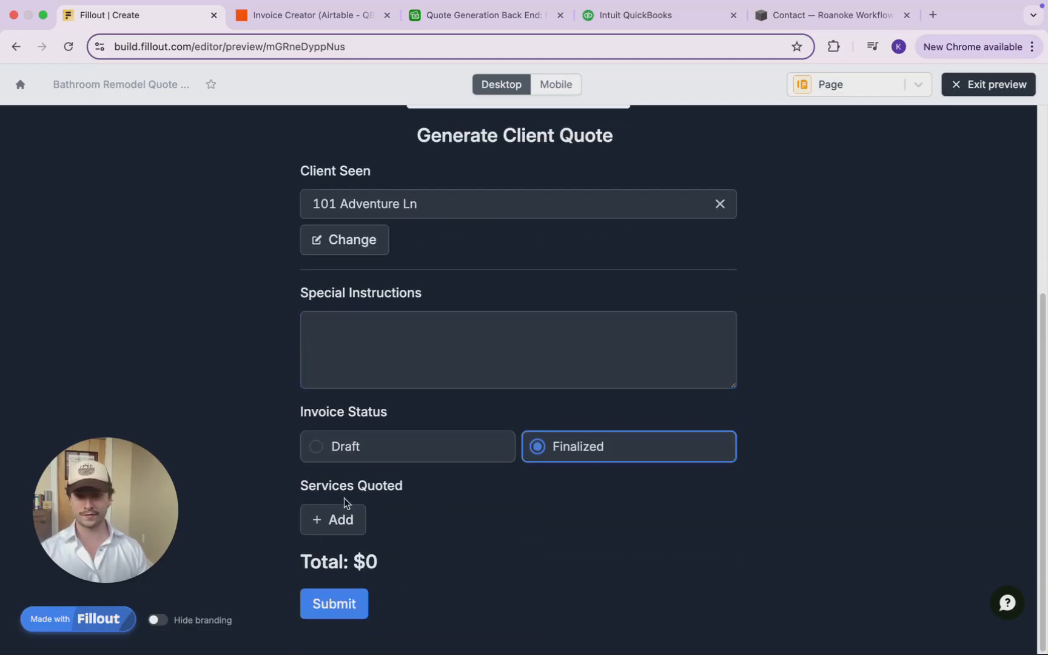
Add a Demolition service line item with quantity 1
left_click(340, 520)
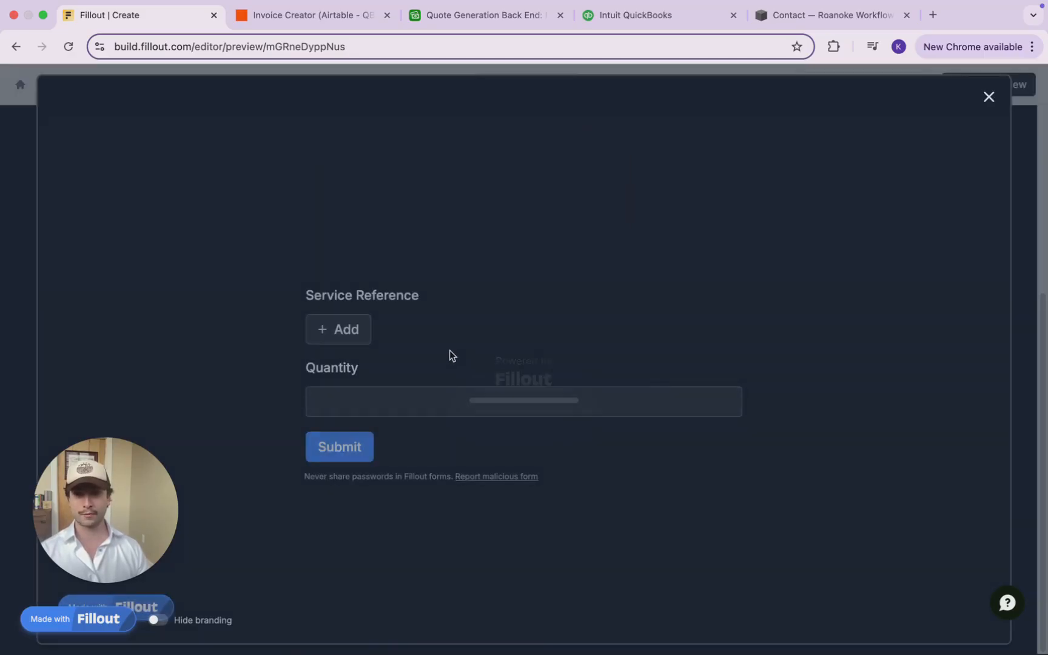
left_click(335, 332)
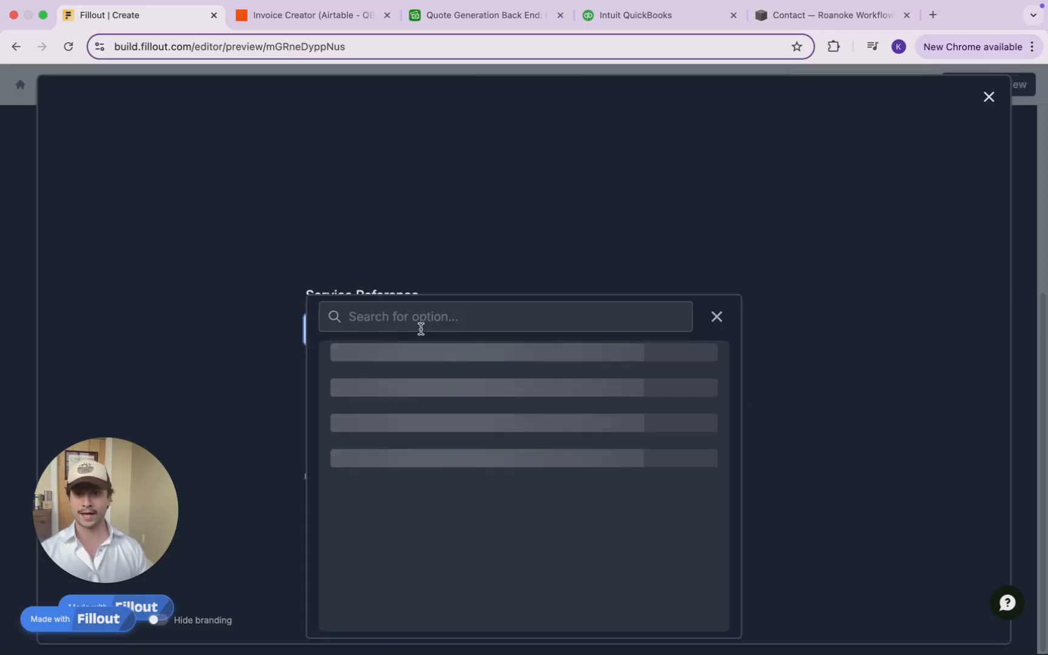
left_click(407, 364)
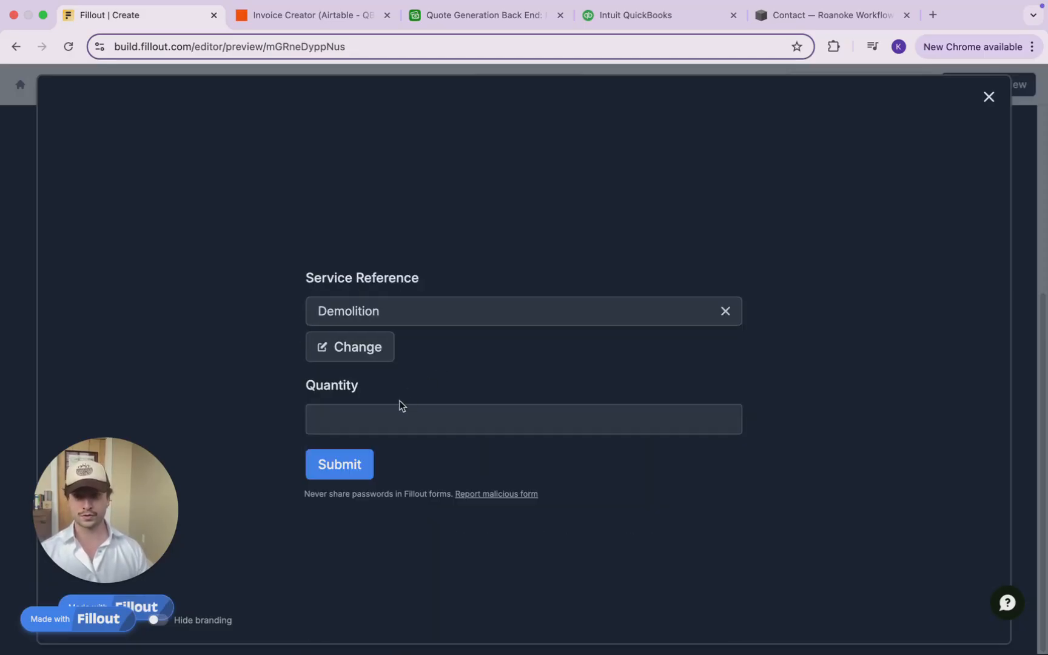
left_click(399, 419)
type("1")
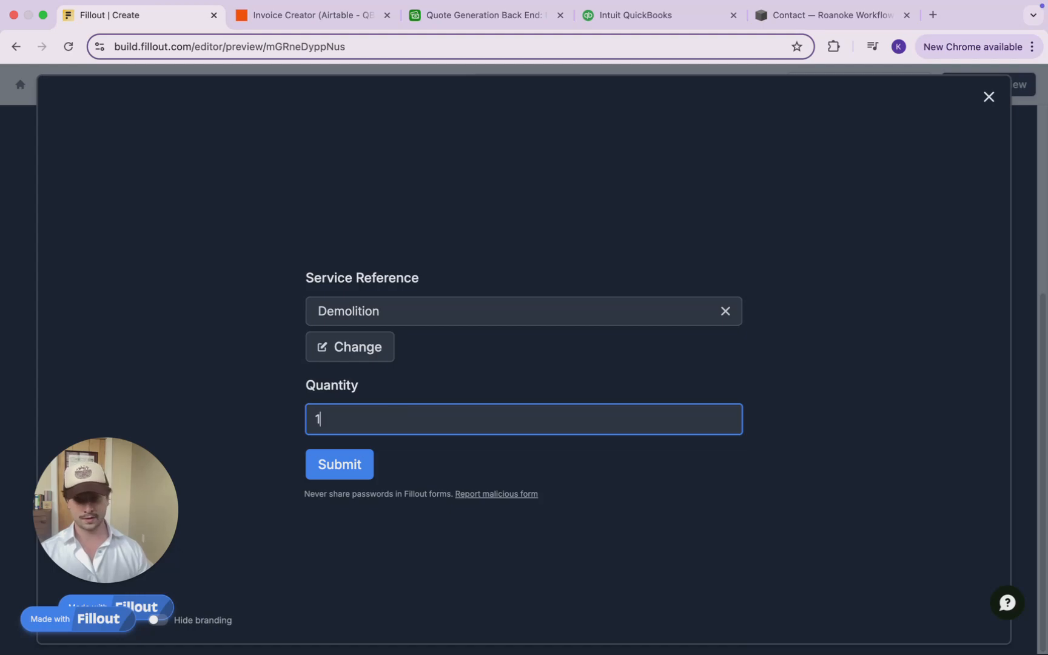
left_click(358, 476)
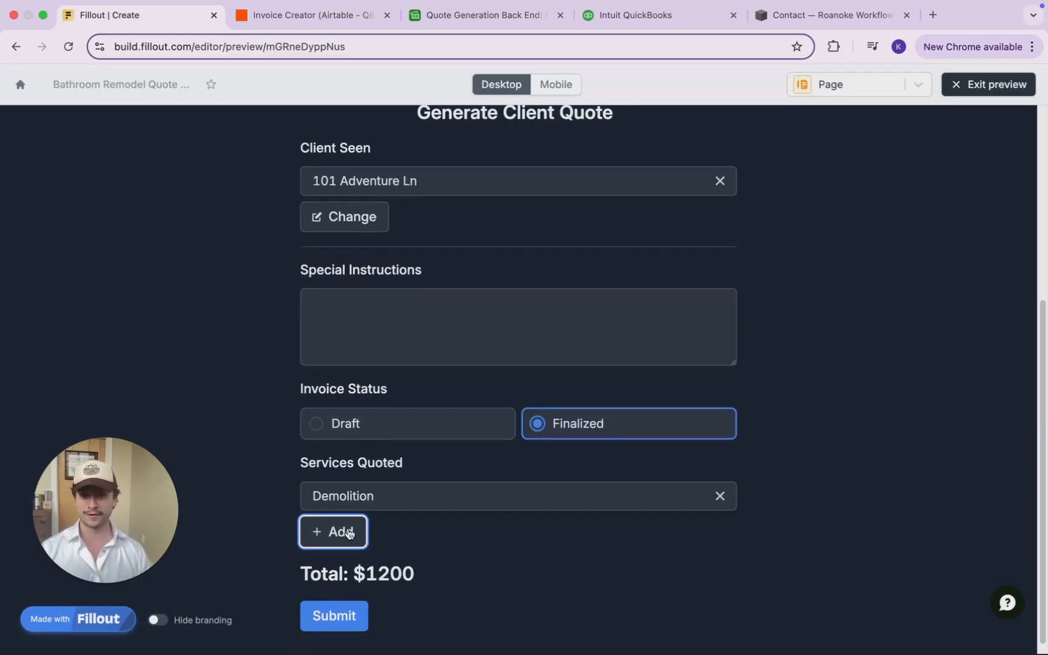
Add a Toilet Installation – Standard line item with quantity 1
left_click(346, 533)
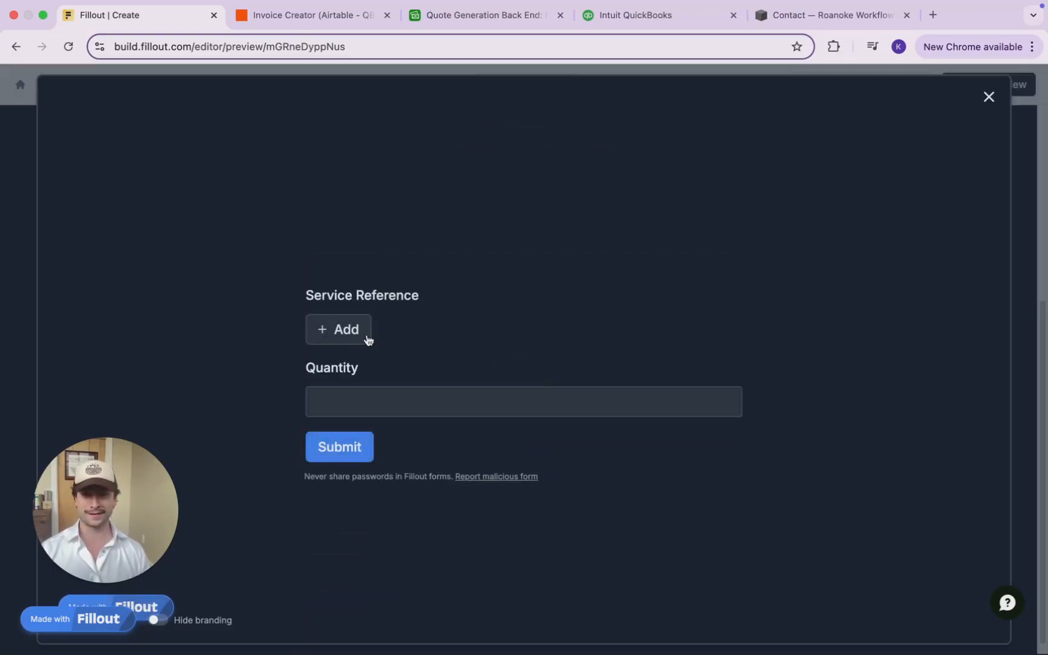
left_click(355, 330)
type("toilet")
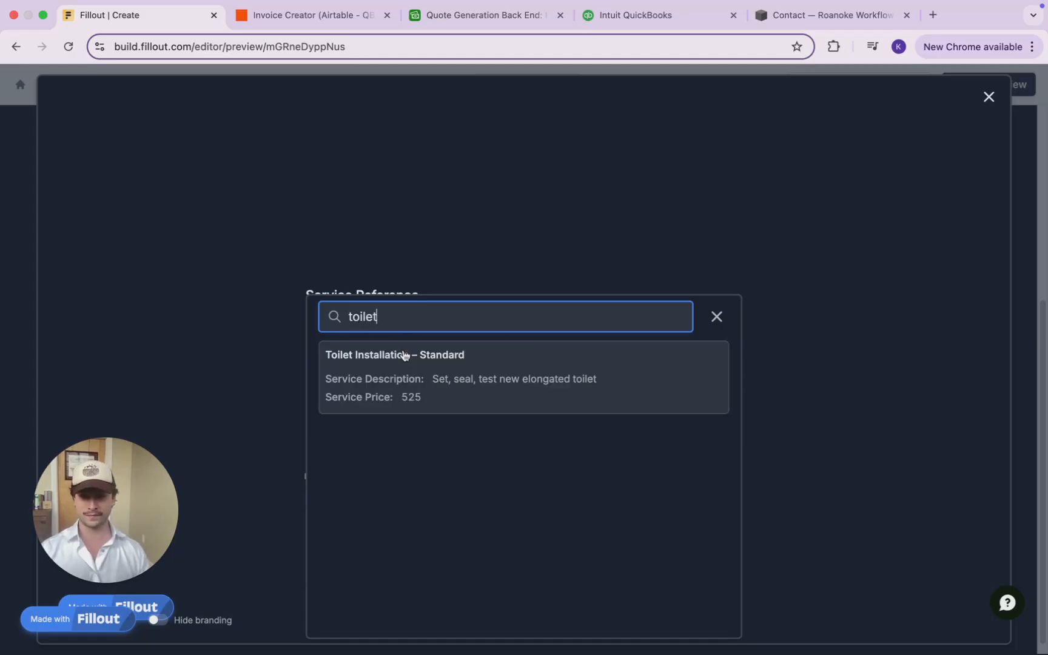
left_click(405, 356)
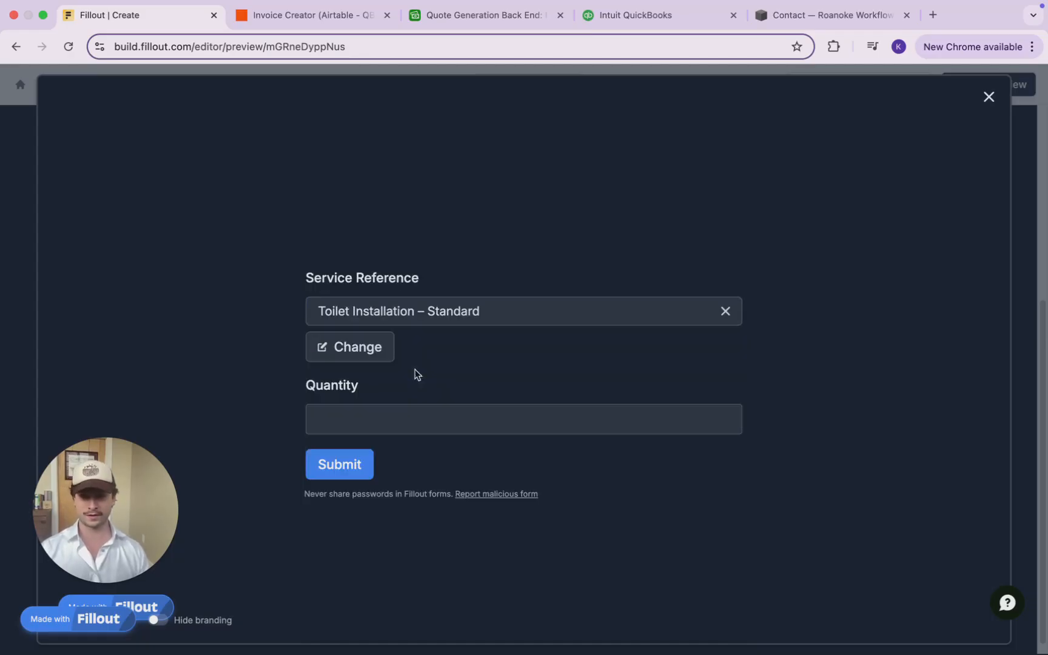
left_click(423, 419)
type("1")
left_click(327, 464)
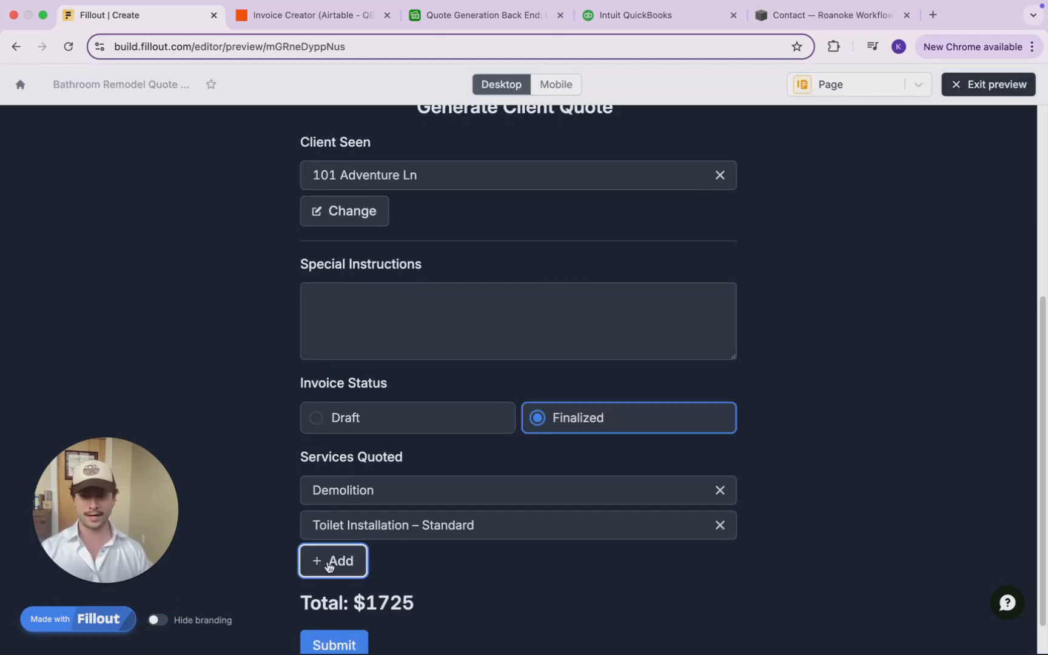
Add a Waterproofing Membrane line item with quantity 50
left_click(328, 563)
left_click(362, 331)
type("water")
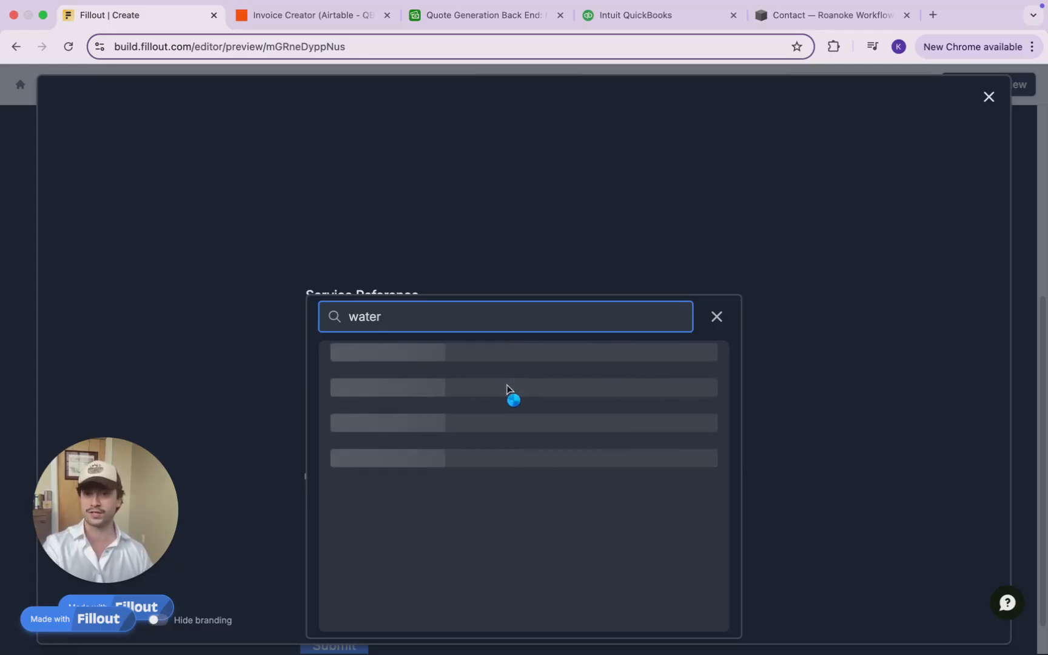
left_click(385, 422)
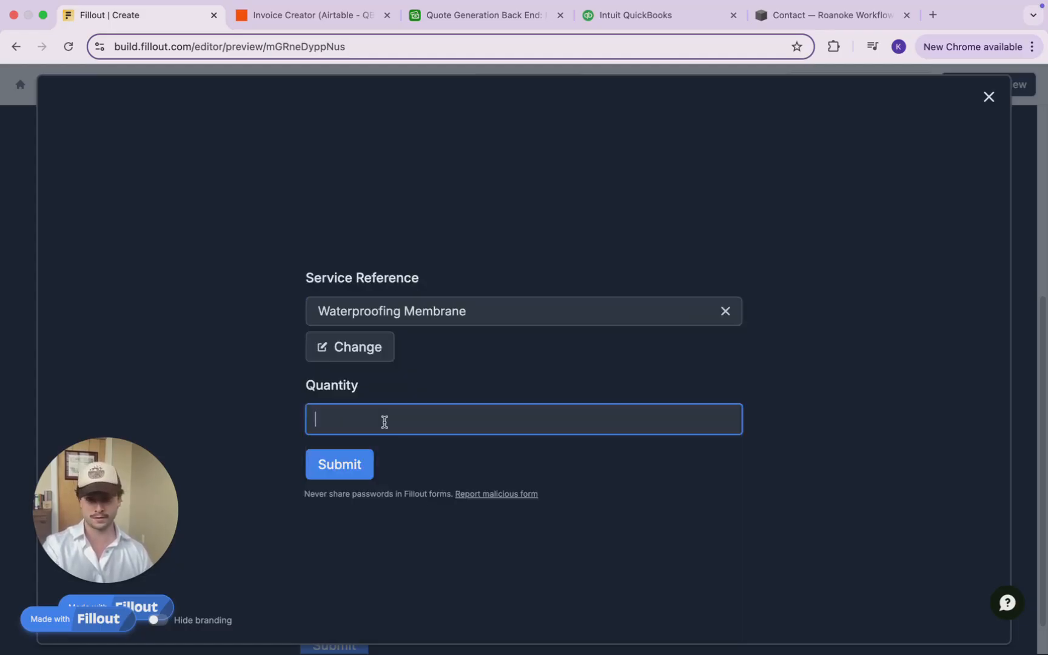
type("50")
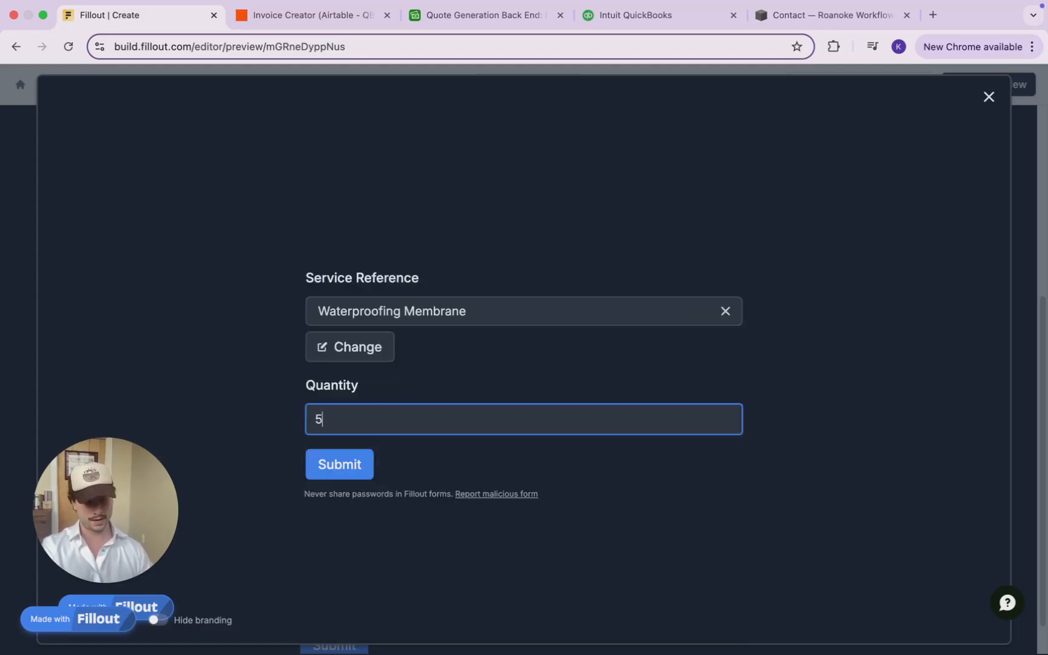
left_click(346, 476)
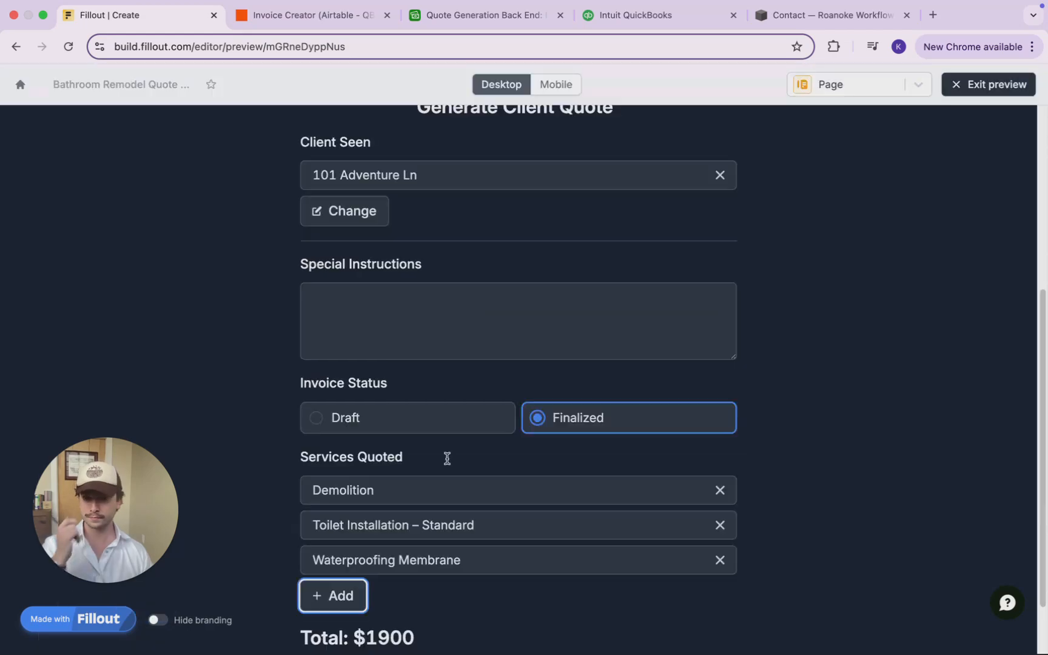
Submit the completed $1900 test quote
scroll(438, 515, "down", 1)
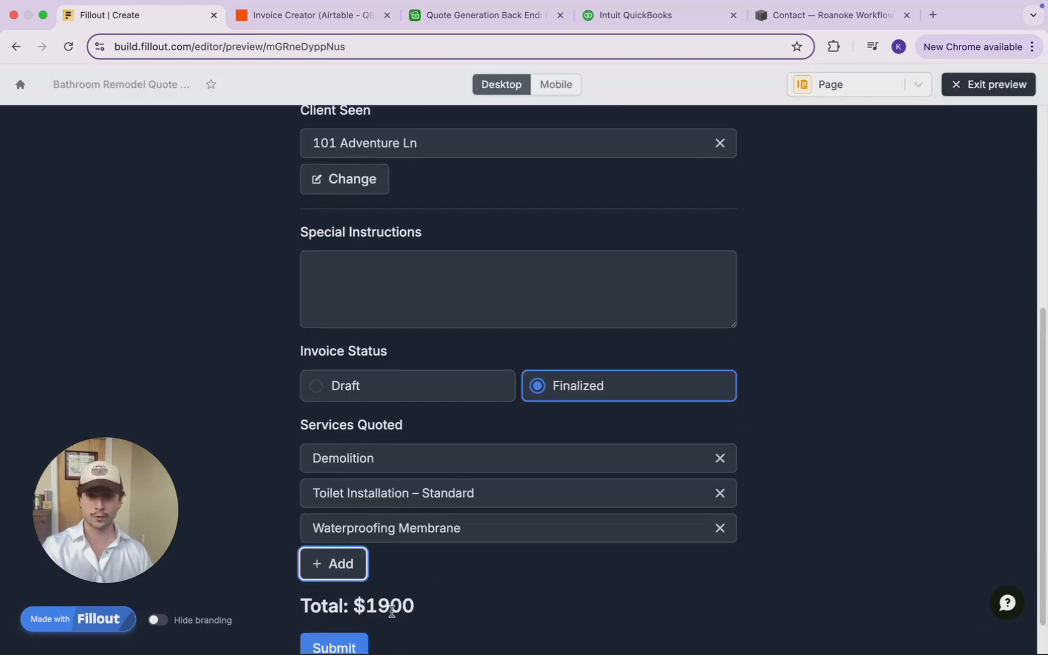
scroll(391, 611, "down", 1)
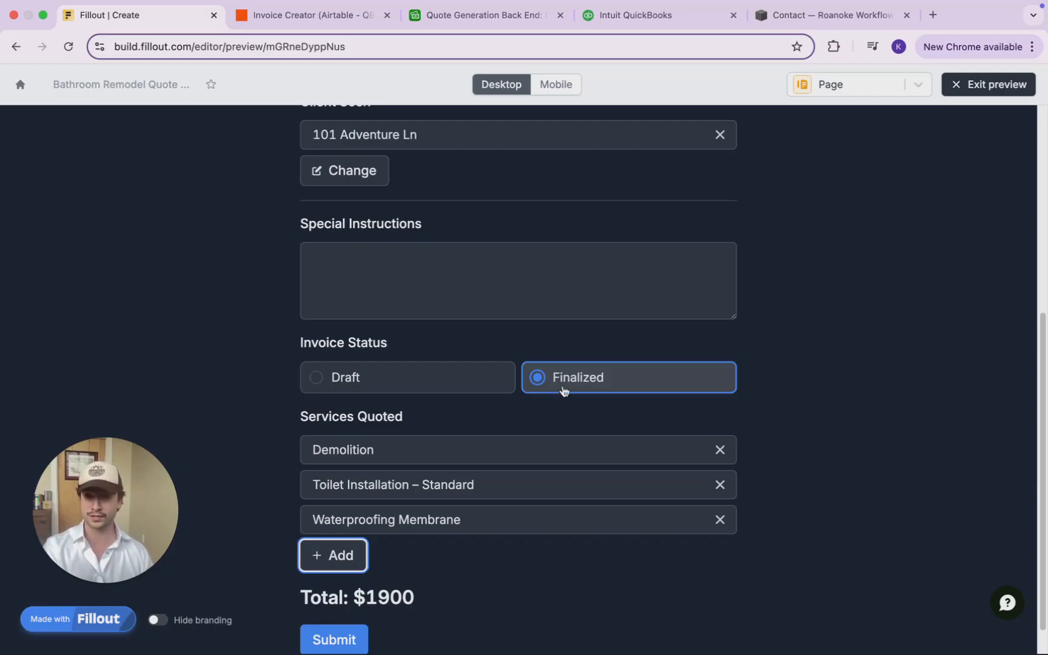
scroll(473, 343, "up", 1)
scroll(417, 549, "down", 1)
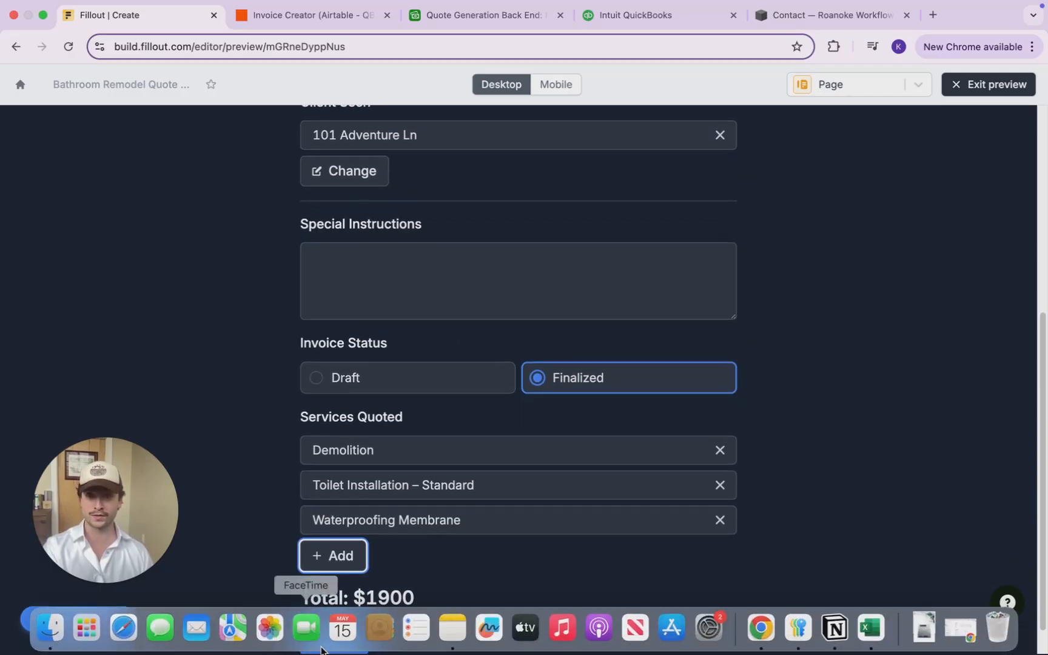
left_click(322, 644)
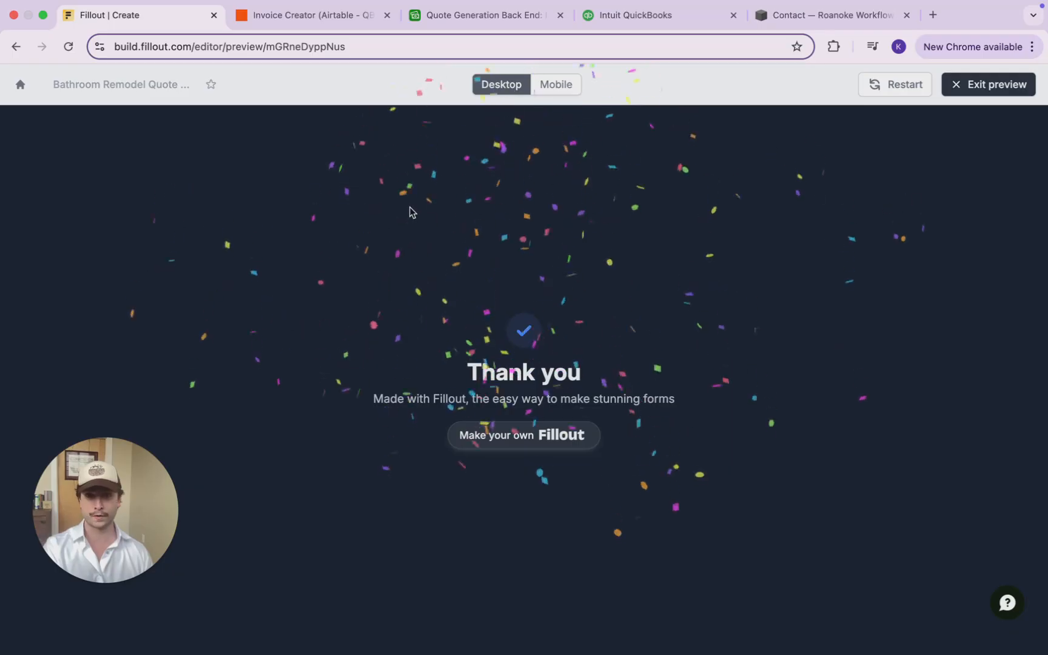
Switch to the Quote Generation Back End base and open the ⚡Trigger Invoice view
left_click(490, 17)
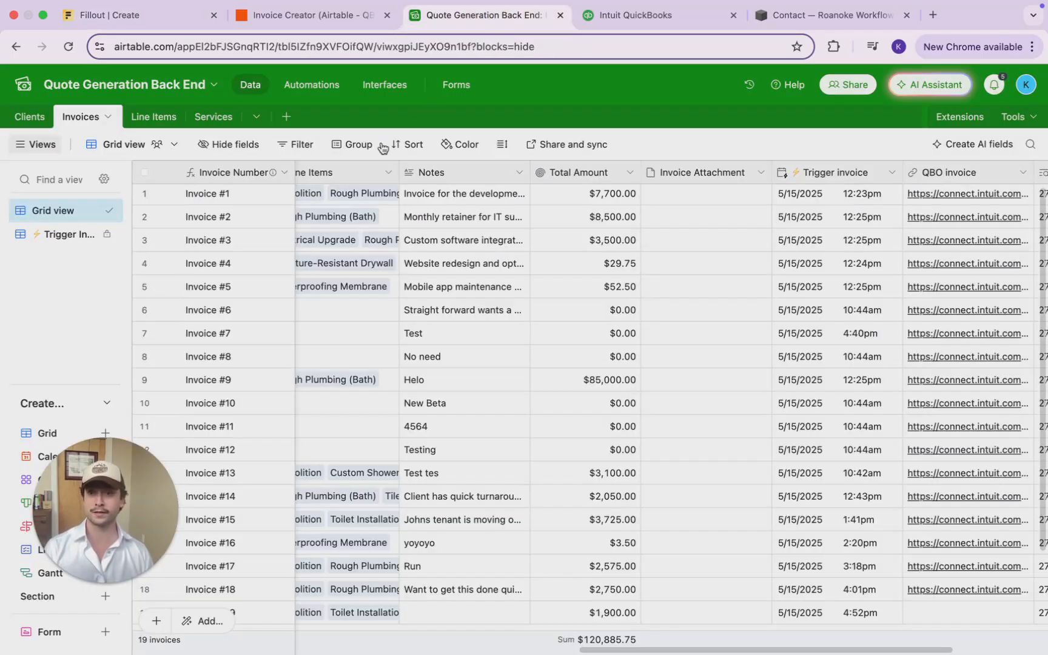
mouse_move(61, 243)
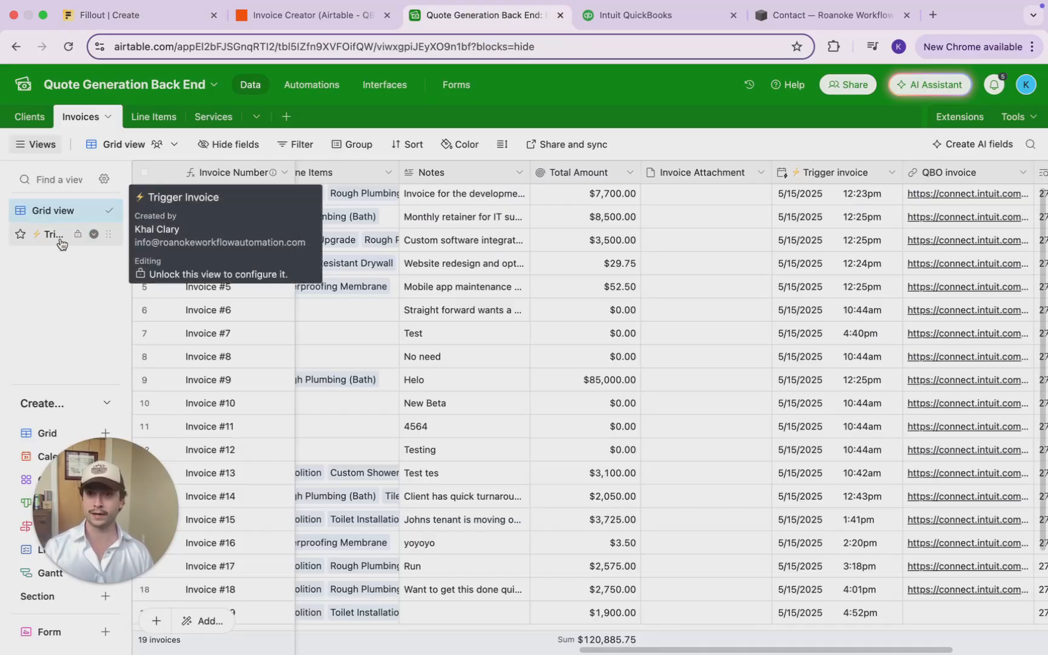
left_click(59, 244)
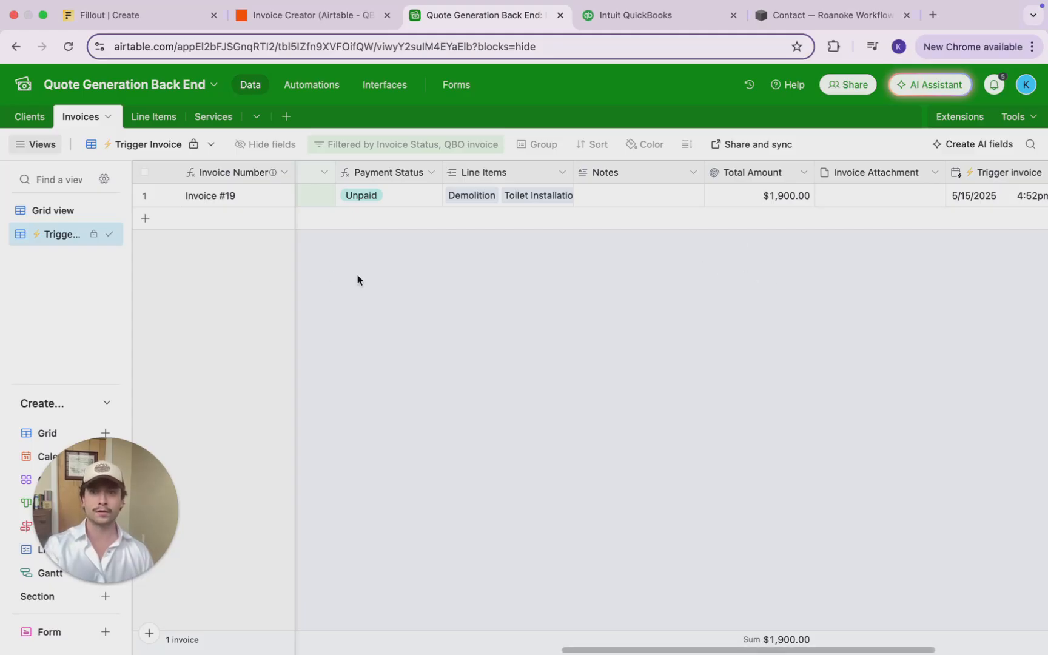
left_click_drag(580, 649, 172, 633)
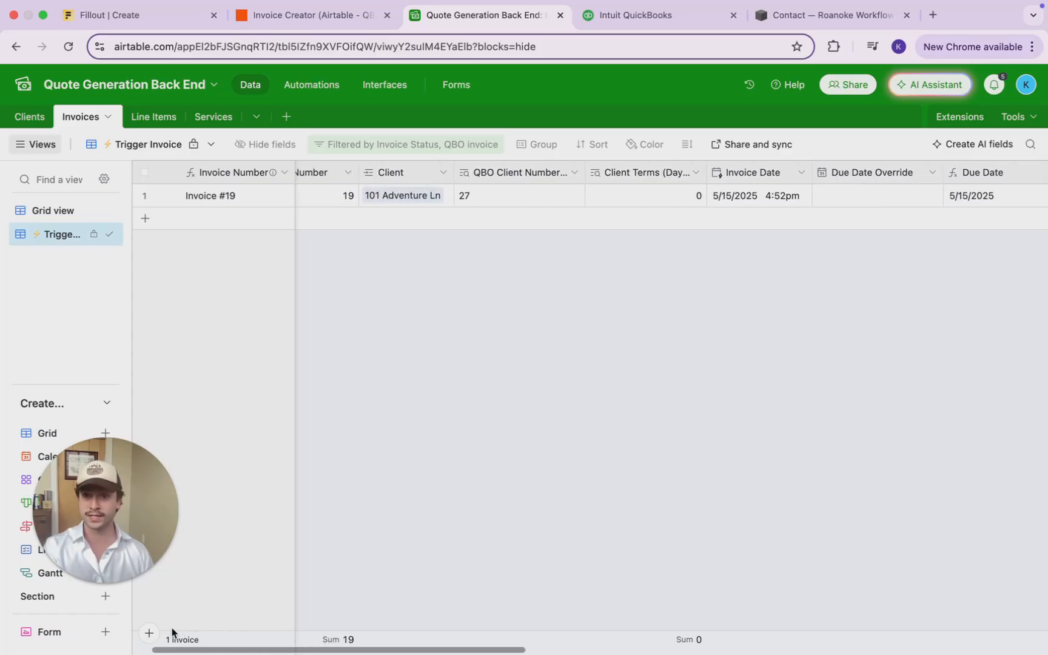
Review the view's filter conditions, then return to Trigger Invoice by way of the Grid view
left_click(367, 144)
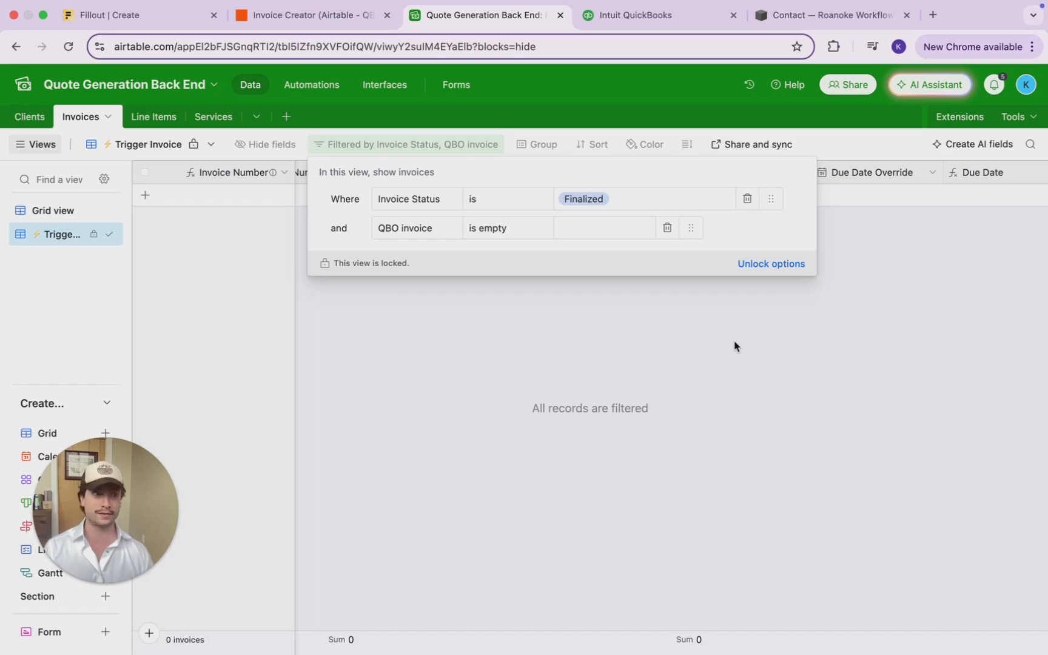
left_click(700, 333)
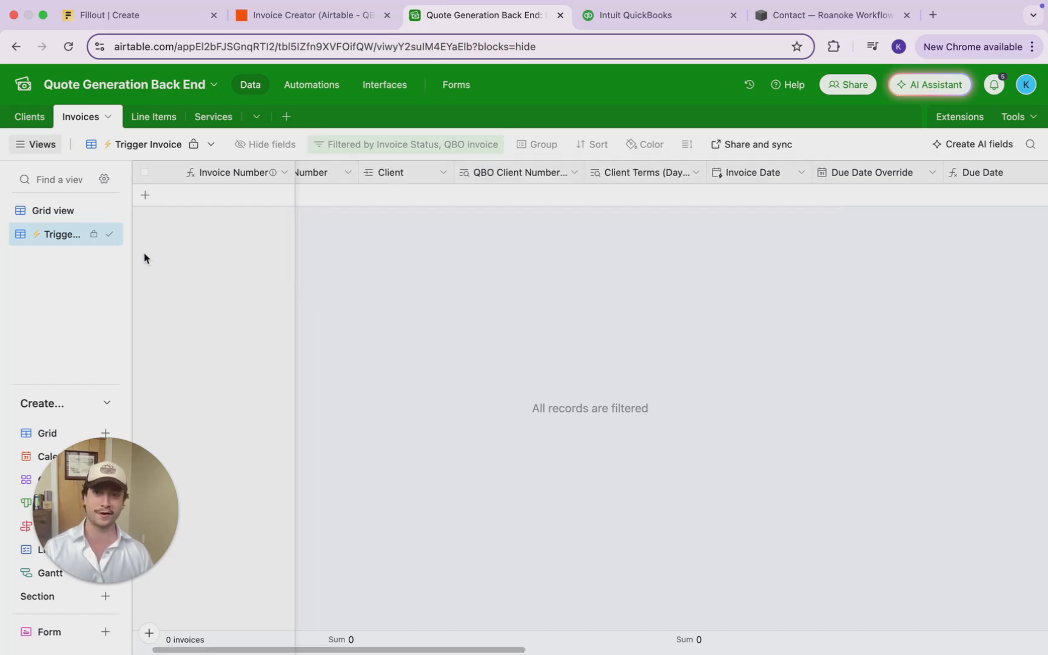
left_click(71, 209)
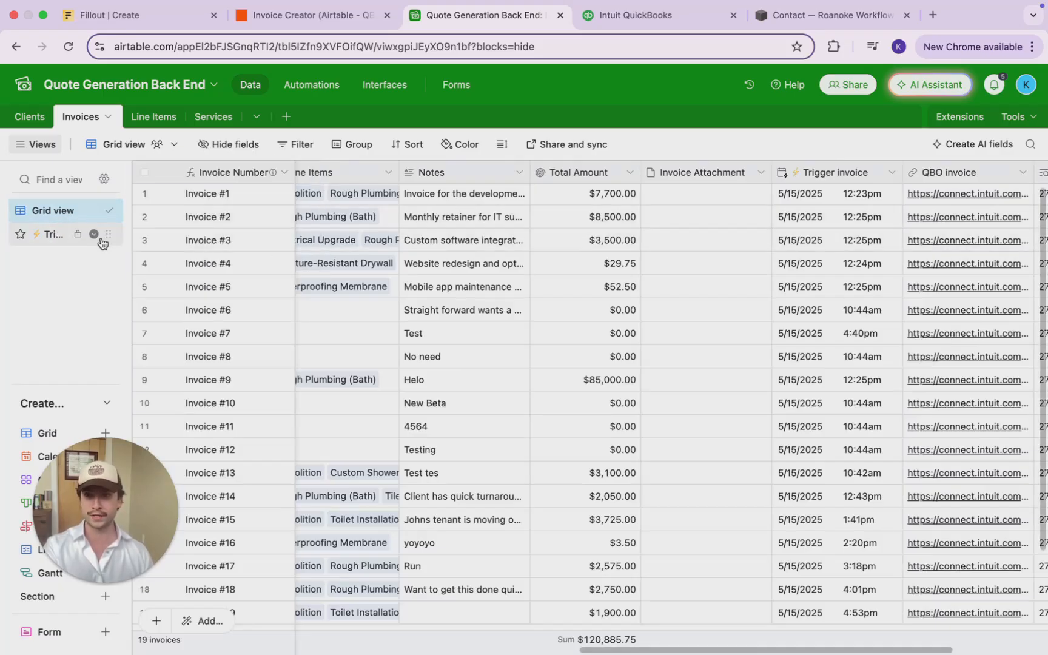
left_click(63, 241)
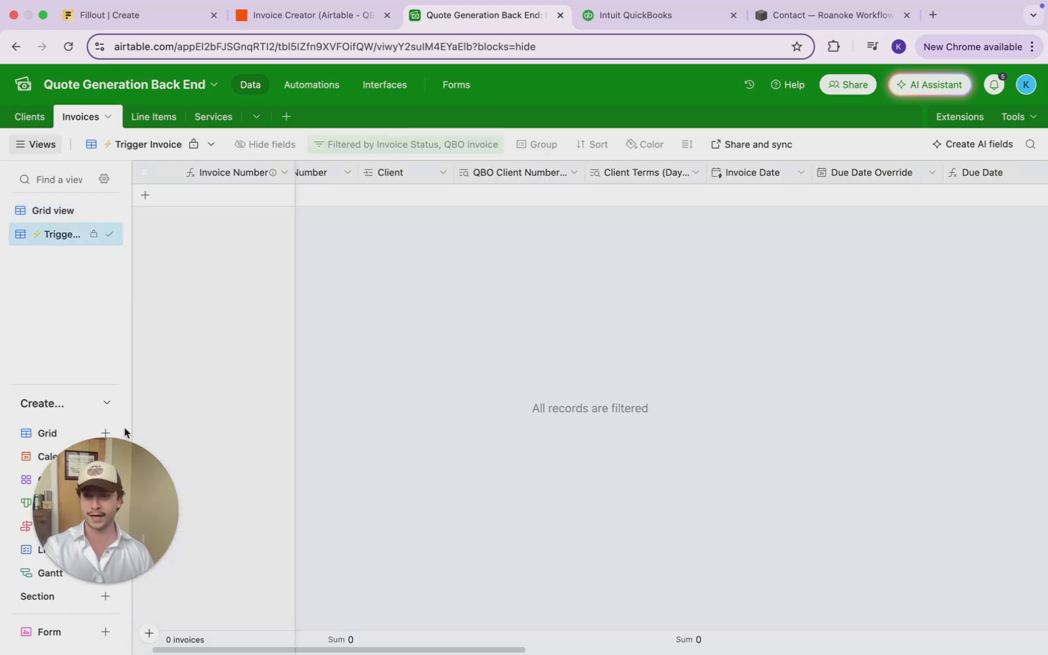
Create a new grid view named Trigger Invoice
left_click(106, 435)
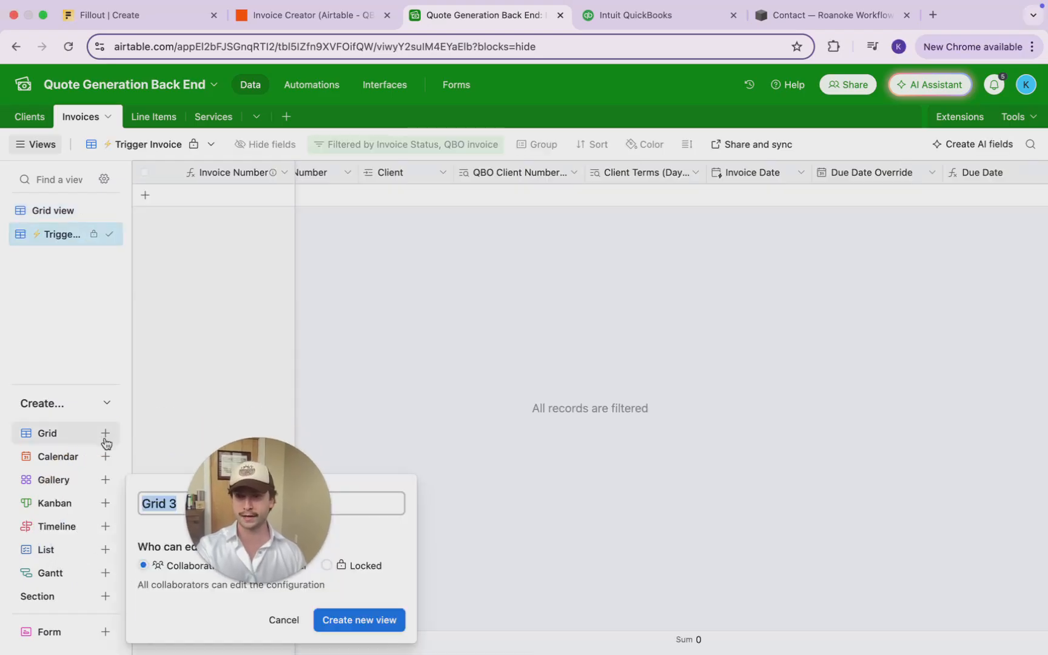
type("Trigger Invoice")
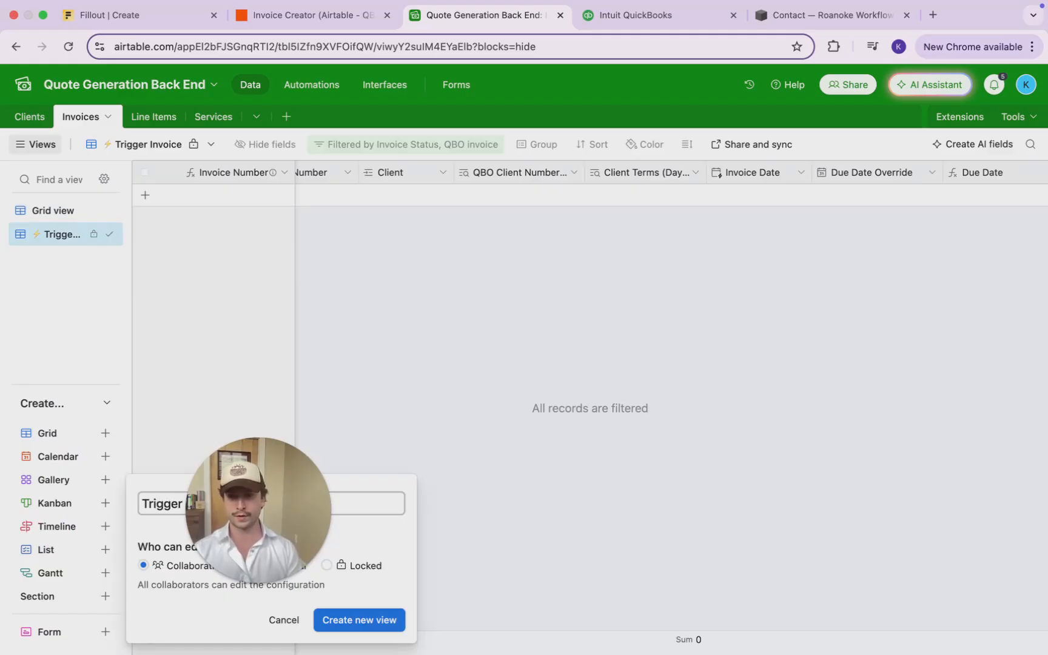
left_click_drag(212, 555, 43, 556)
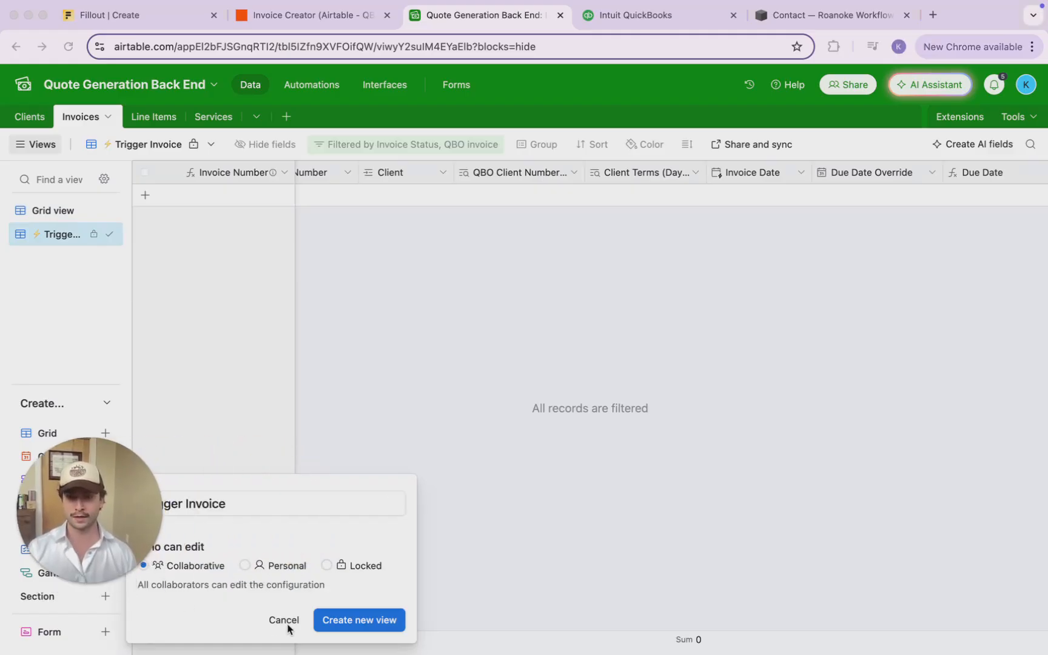
left_click(332, 624)
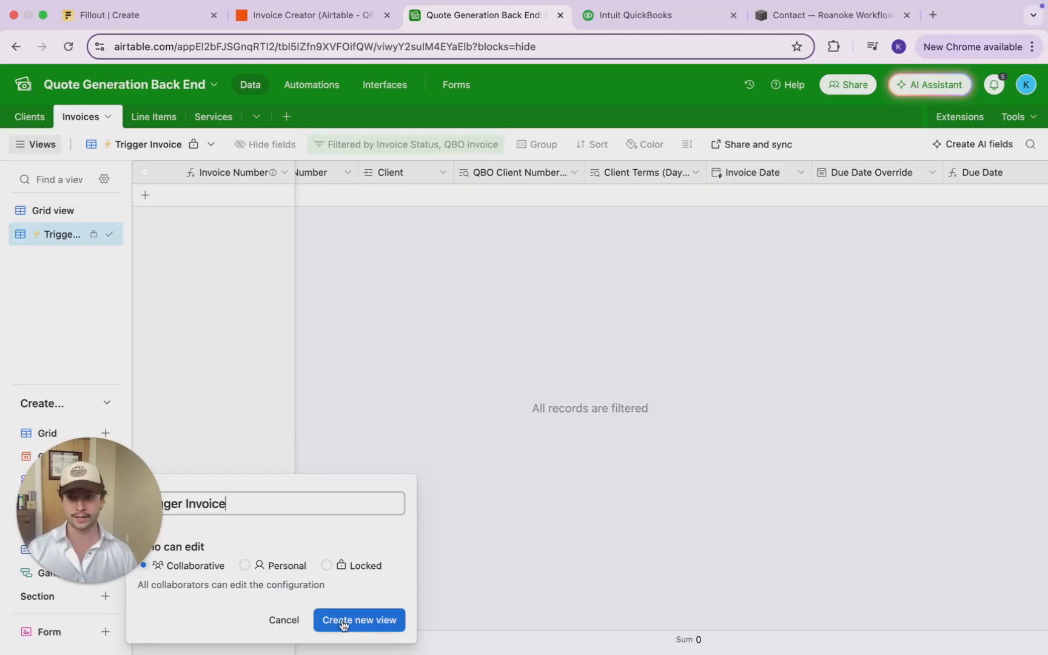
left_click(345, 622)
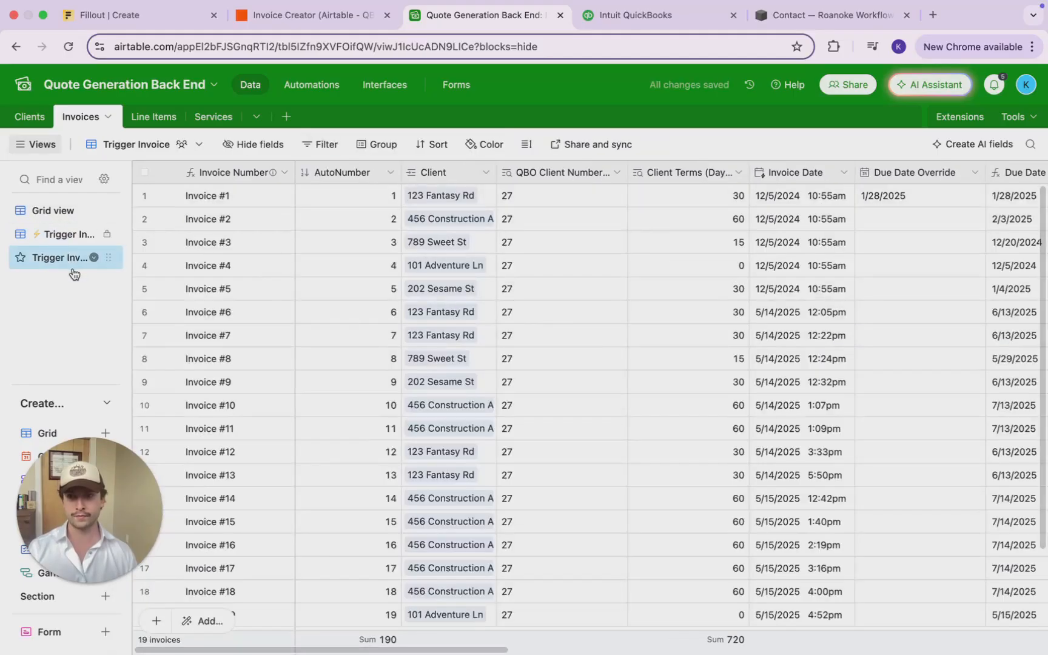
Add a filter condition requiring QBO invoice to be empty
left_click(325, 146)
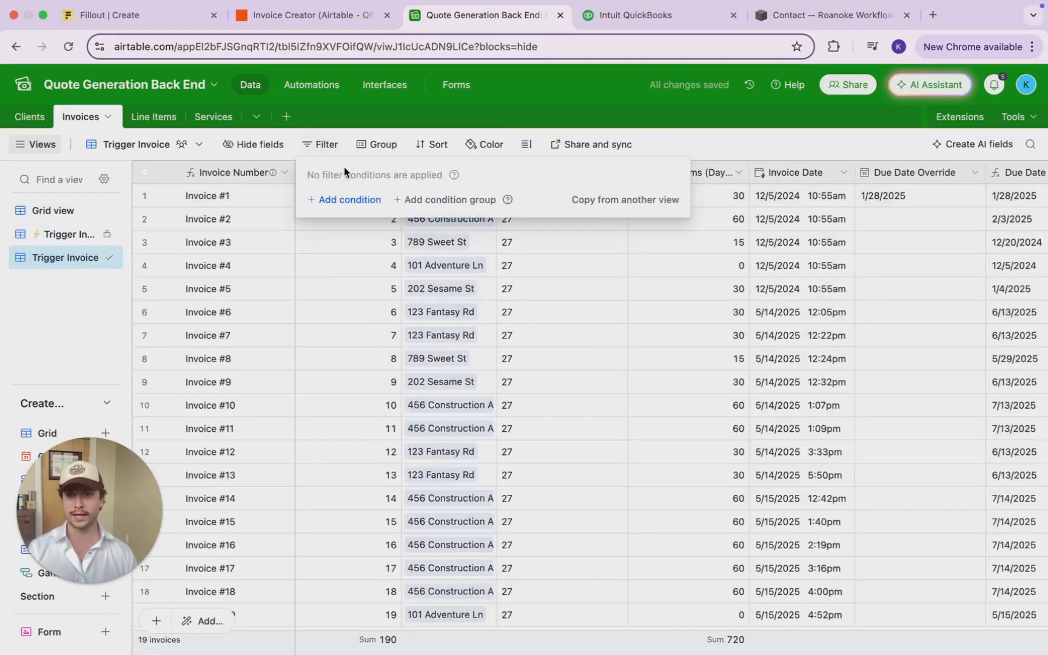
left_click(345, 199)
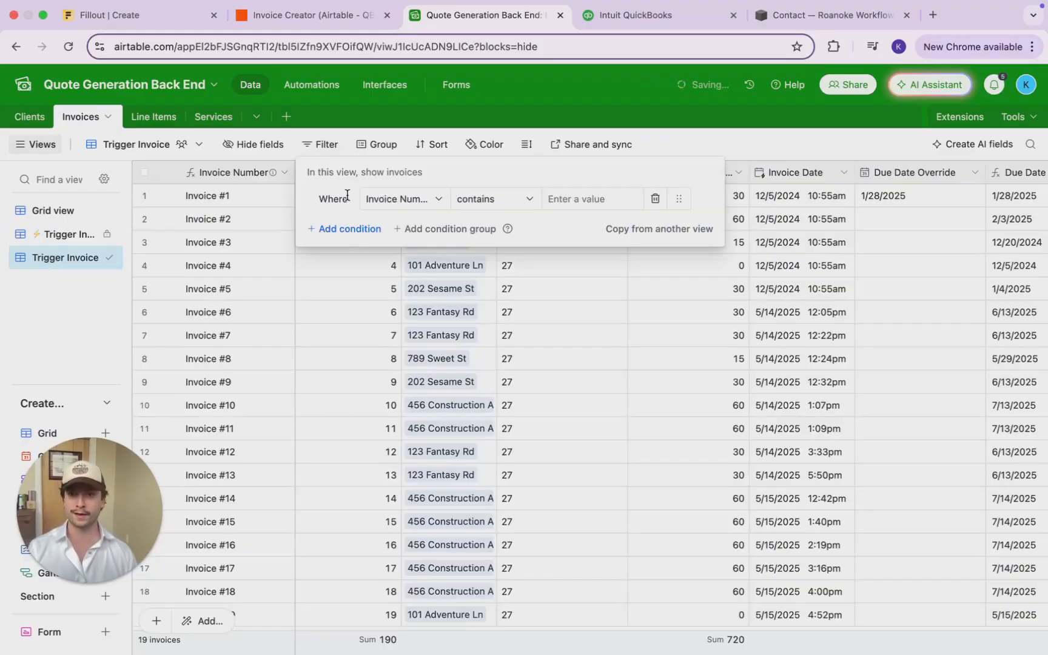
left_click(395, 200)
scroll(435, 309, "down", 5)
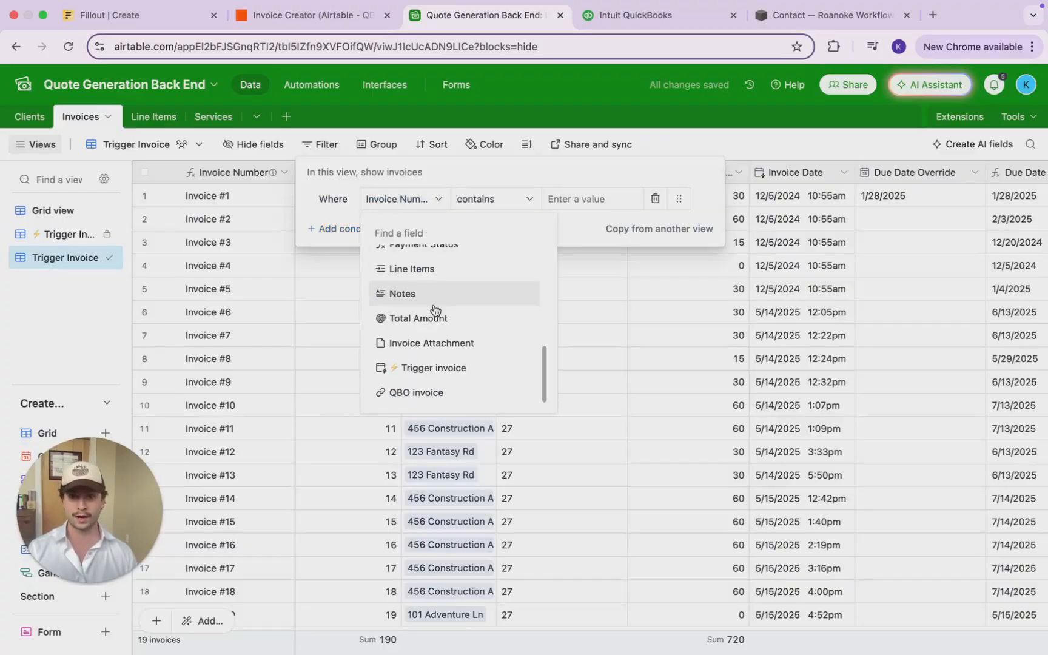
left_click(443, 393)
left_click(515, 199)
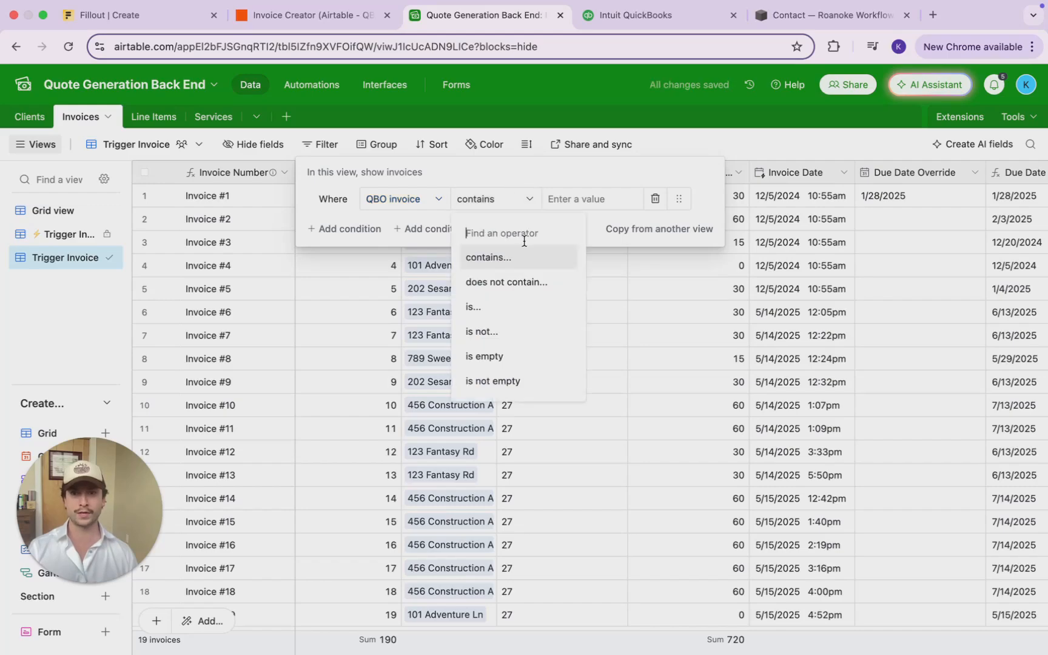
left_click(515, 357)
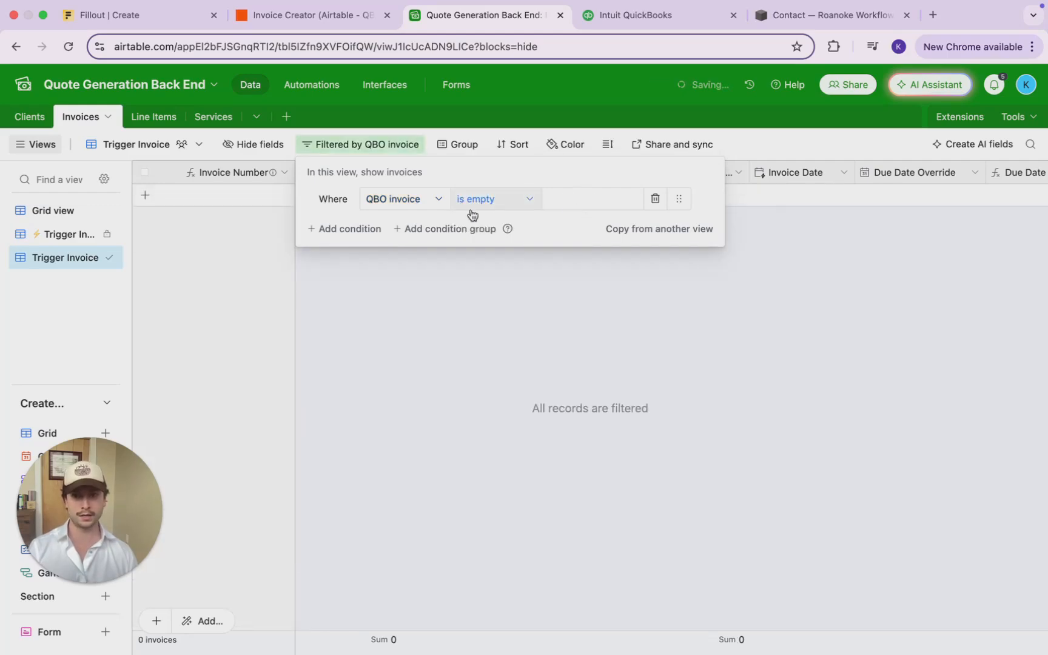
Add a second condition, Invoice Status is Finalized, then switch to the locked Trigger Invoice view
left_click(360, 229)
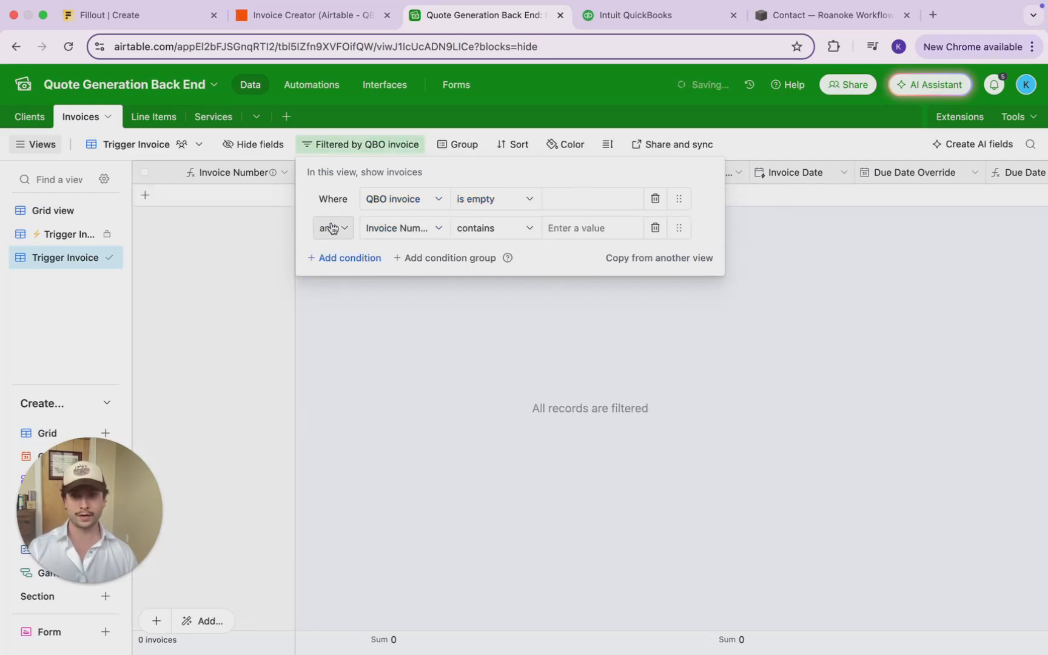
left_click(391, 228)
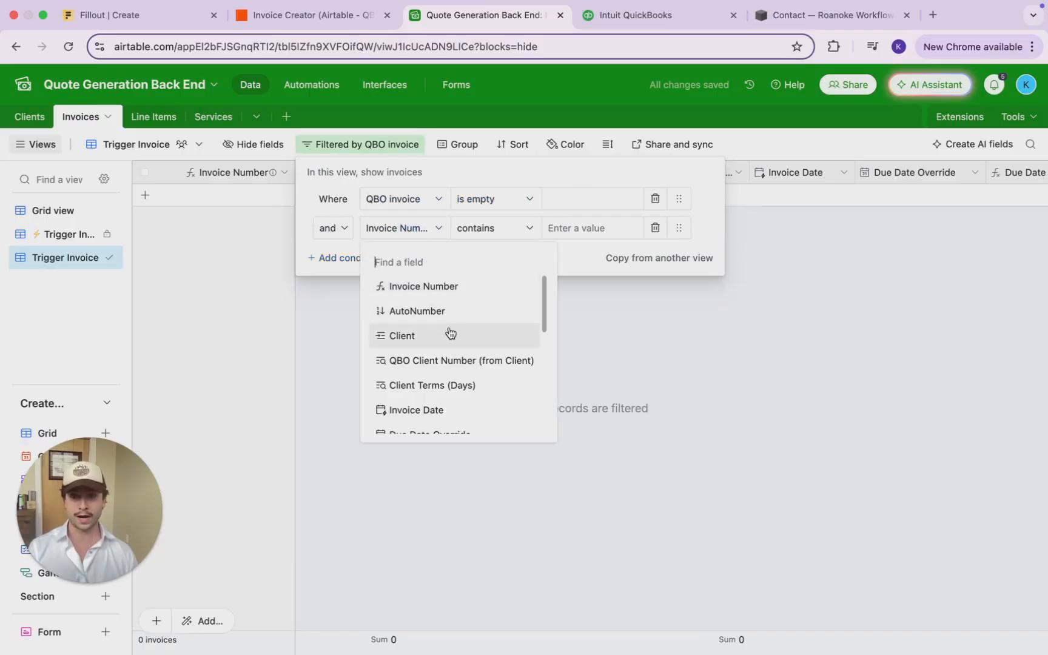
scroll(443, 339, "down", 3)
scroll(446, 346, "down", 2)
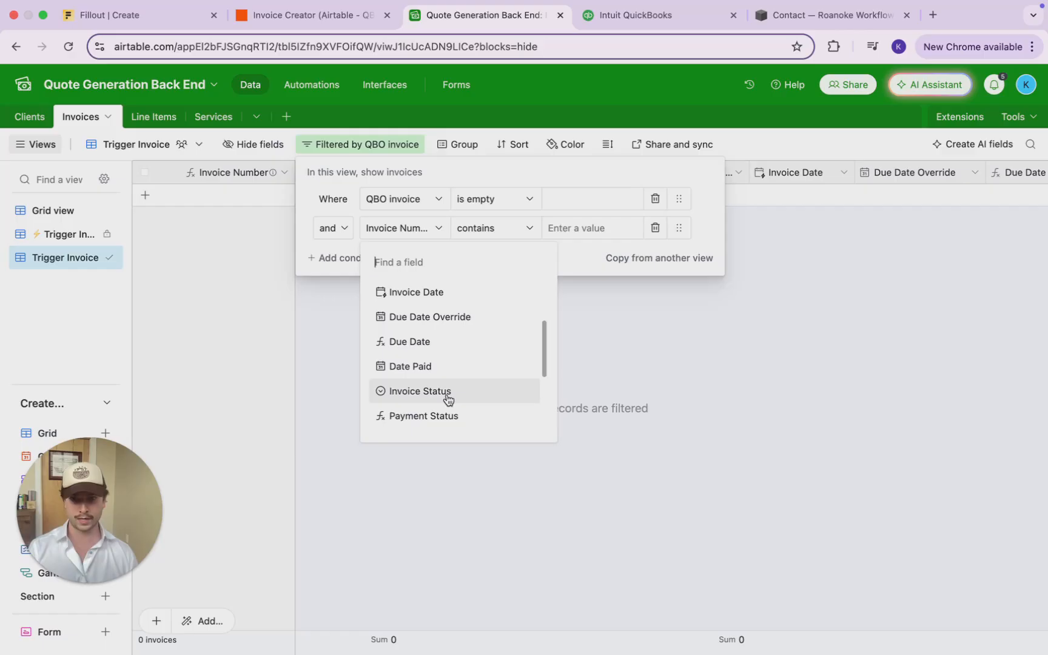
scroll(448, 398, "down", 1)
left_click(453, 377)
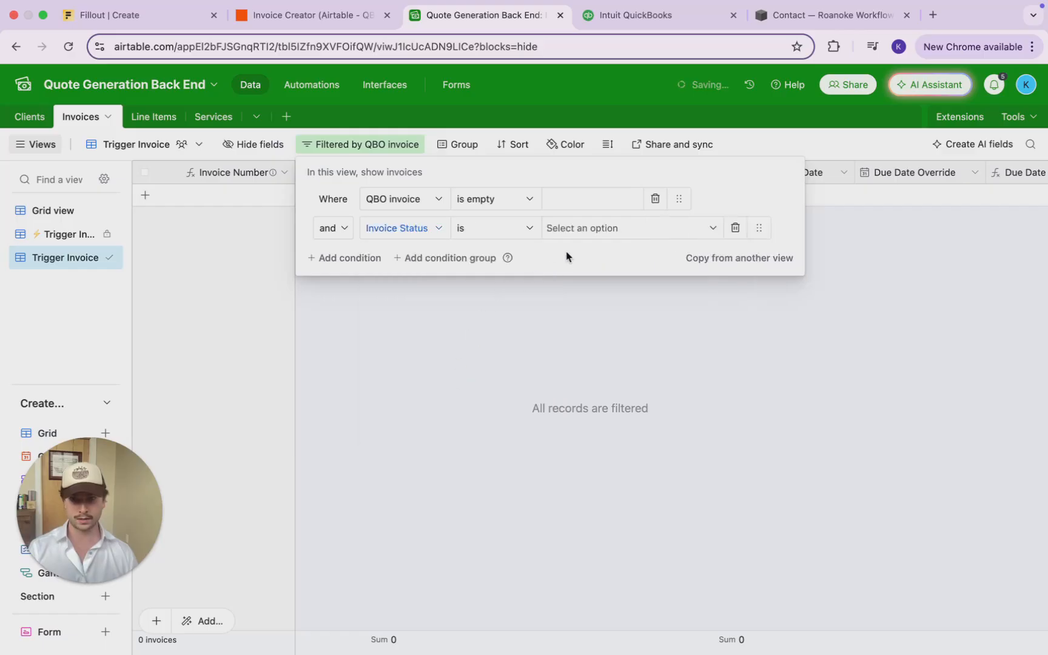
left_click(595, 231)
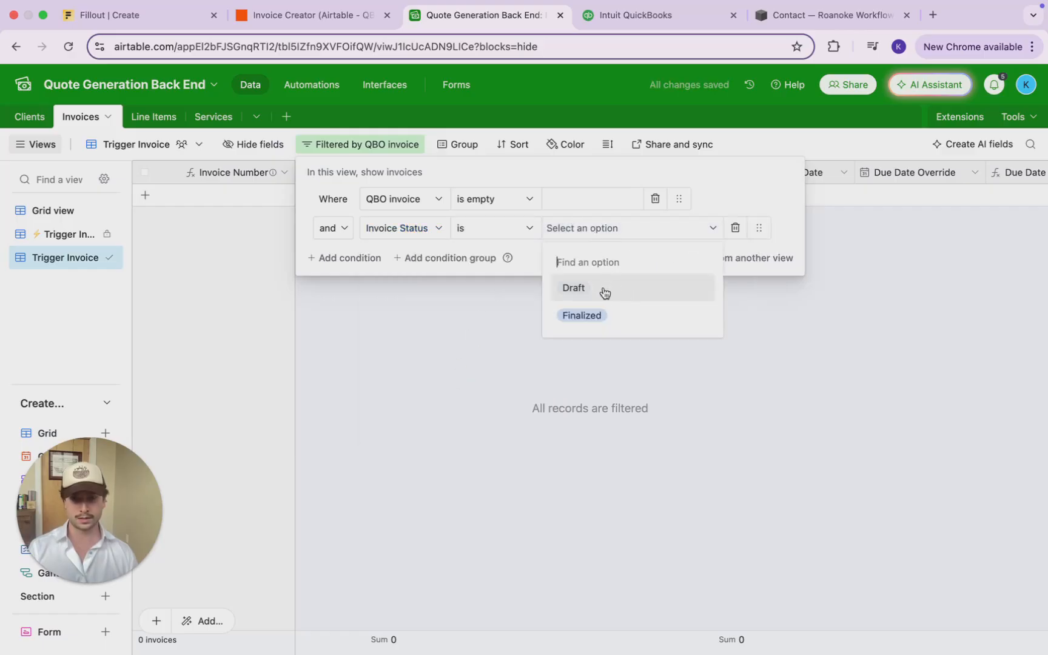
left_click(591, 315)
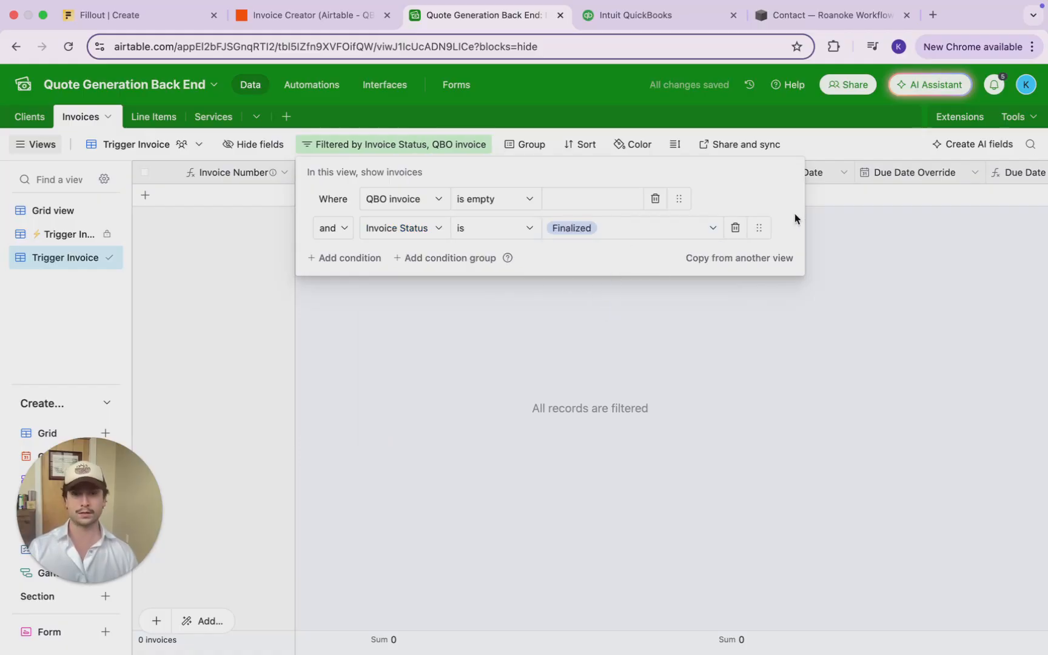
left_click(898, 240)
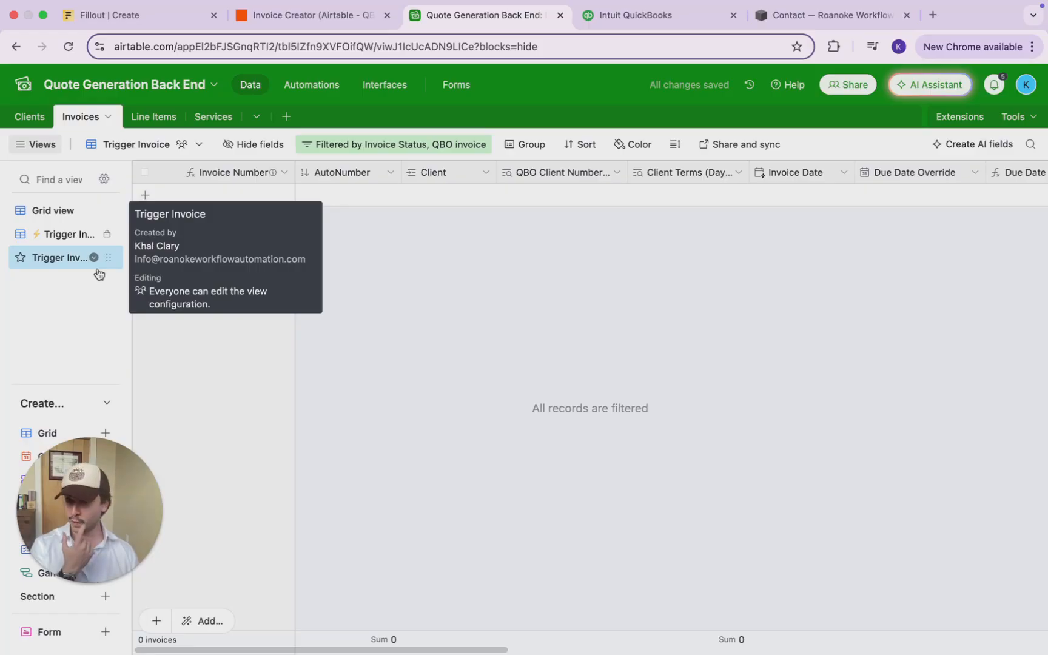
left_click(69, 242)
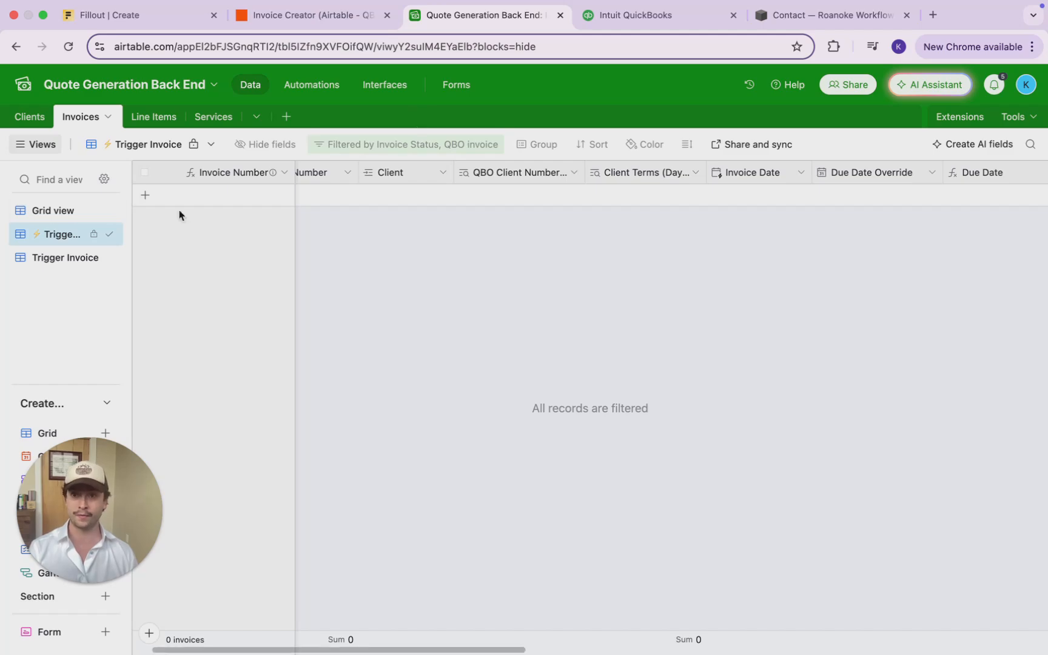
Show the full Invoices grid and open Invoice #19's QBO invoice link
left_click(71, 212)
scroll(499, 302, "down", 3)
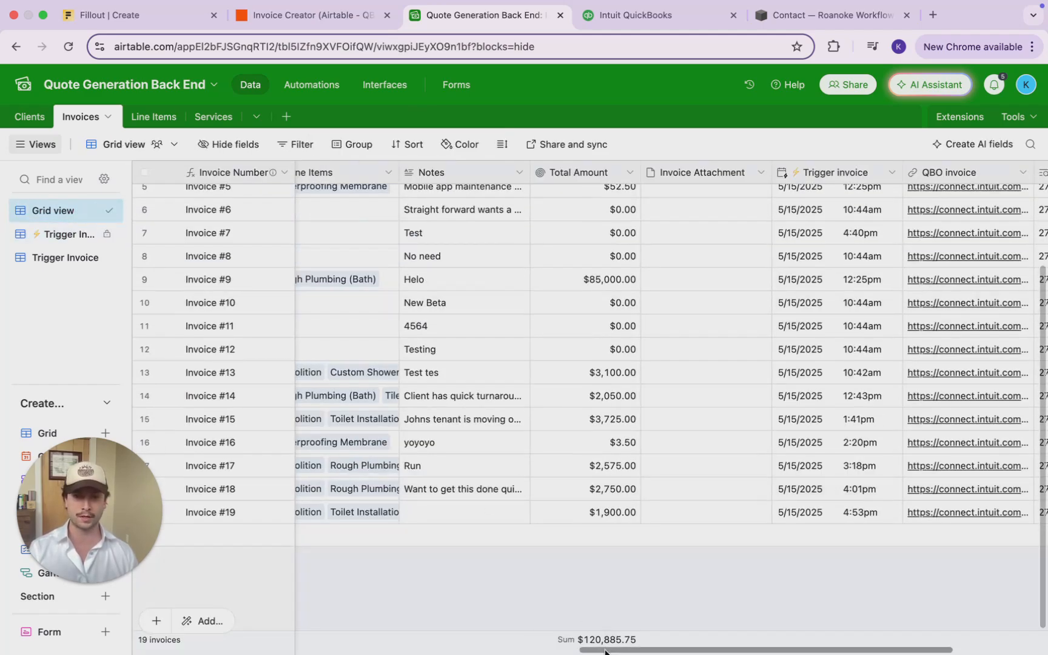
scroll(608, 643, "right", 5)
left_click(739, 520)
Open Invoice #19's QuickBooks page and view its $1,900 invoice as a PDF
left_click(738, 518)
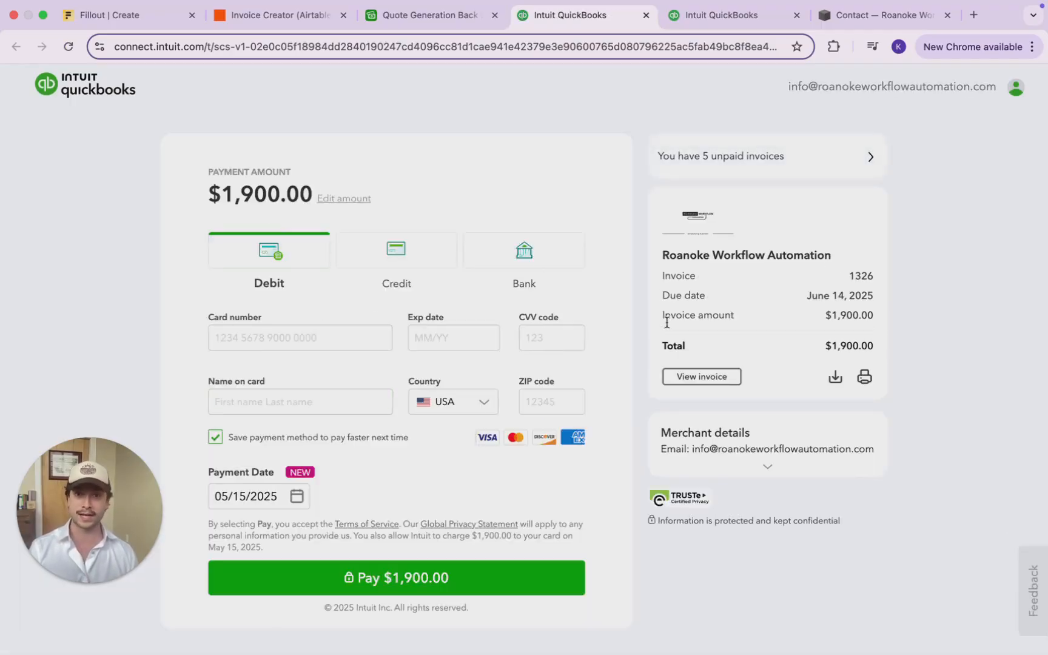
left_click(688, 376)
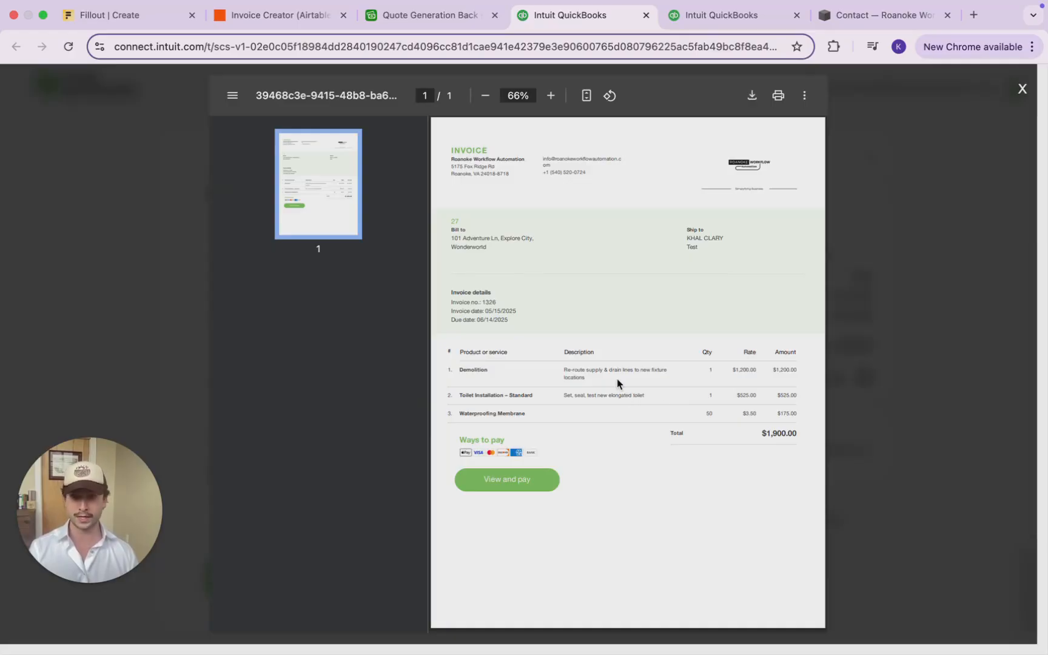
scroll(617, 378, "down", 3)
scroll(612, 389, "up", 5)
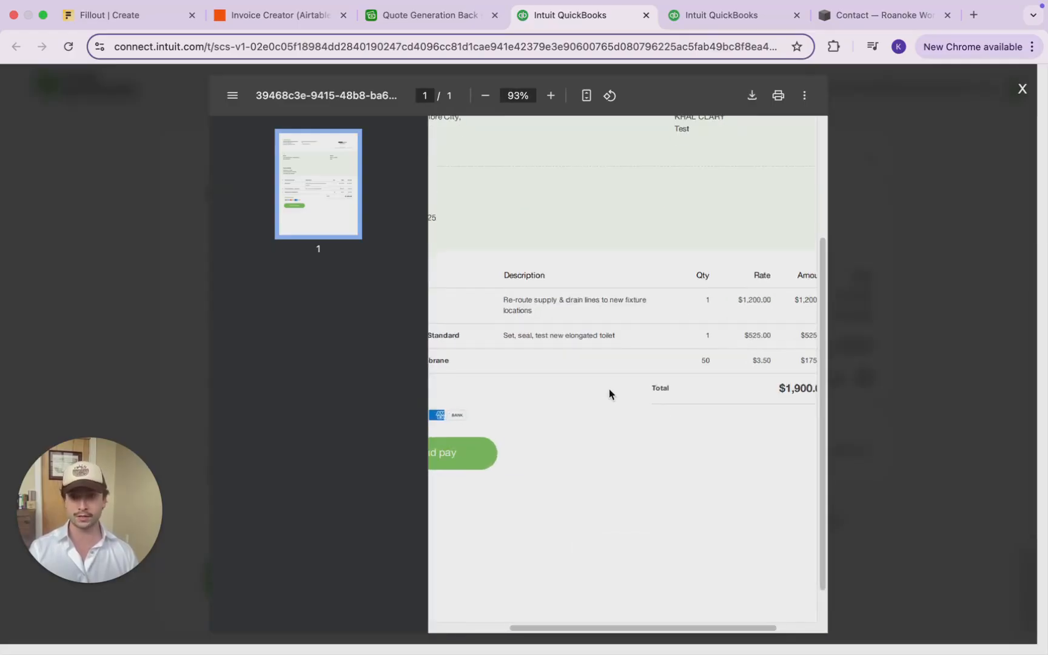
scroll(609, 389, "up", 3)
scroll(688, 335, "up", 2)
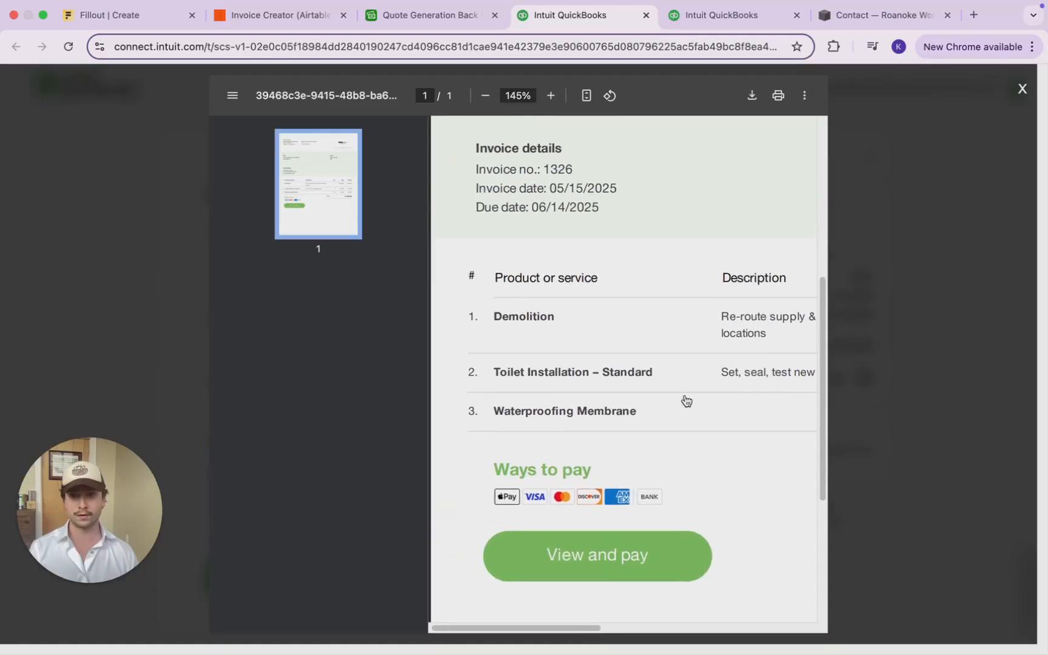
Finish reviewing the invoice PDF, then close the preview and the QuickBooks payment page
scroll(684, 402, "right", 2)
scroll(632, 402, "left", 2)
scroll(632, 402, "up", 1)
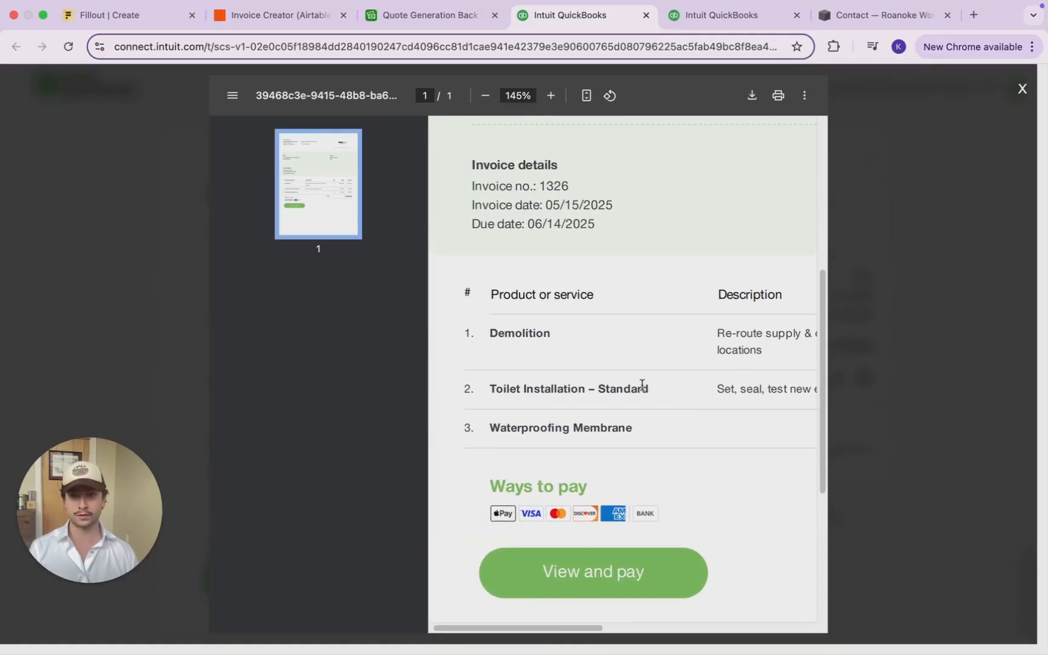
scroll(642, 385, "right", 6)
scroll(486, 404, "down", 1)
scroll(570, 352, "right", 2)
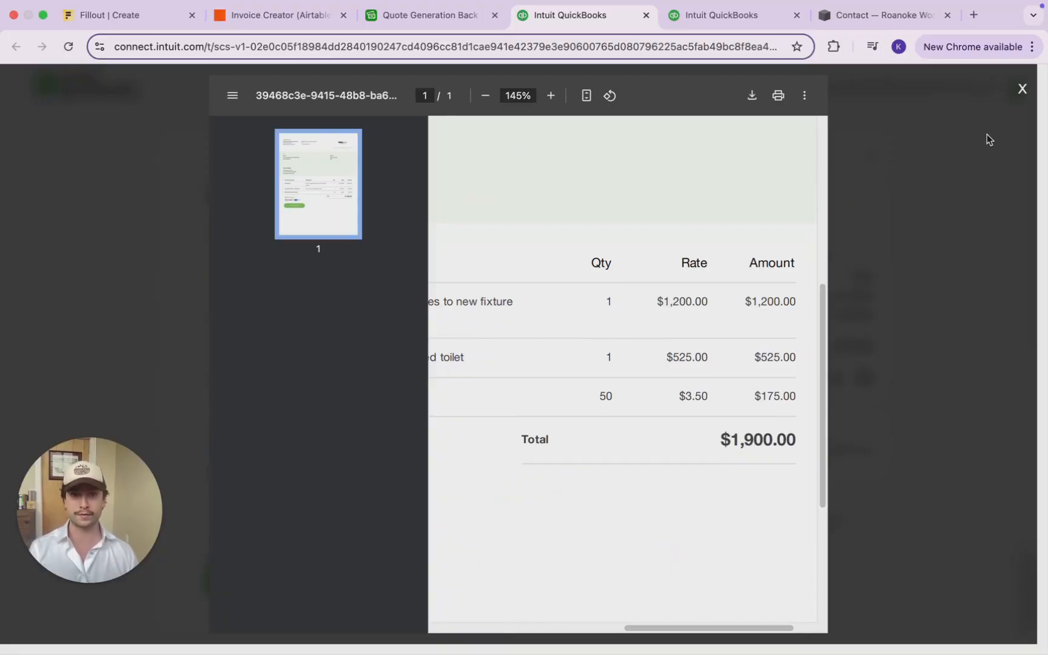
left_click(1023, 90)
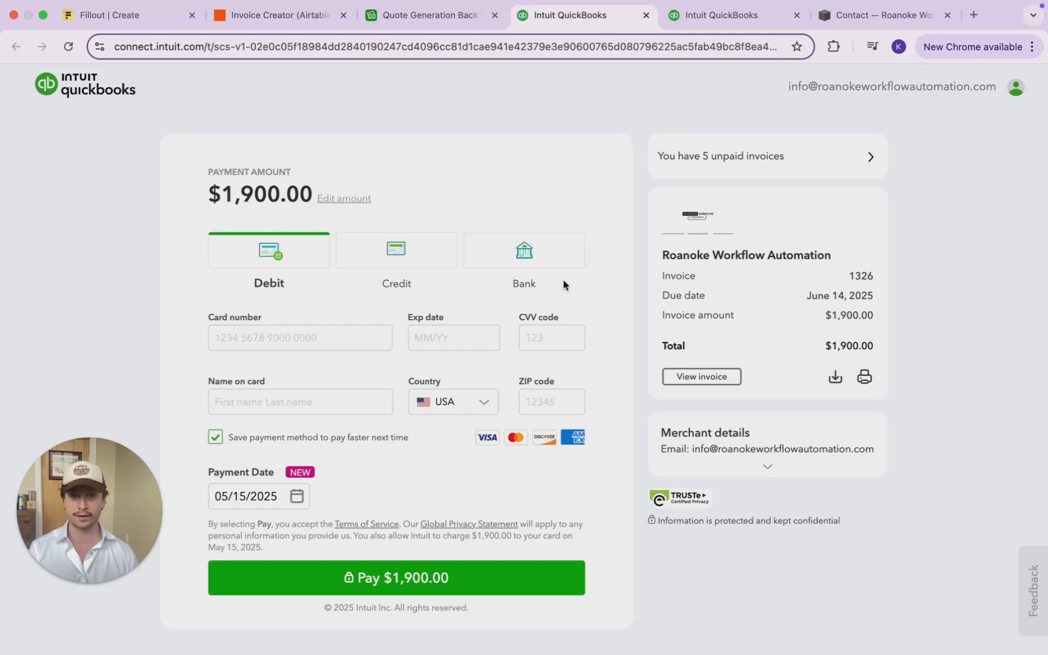
key("super+w")
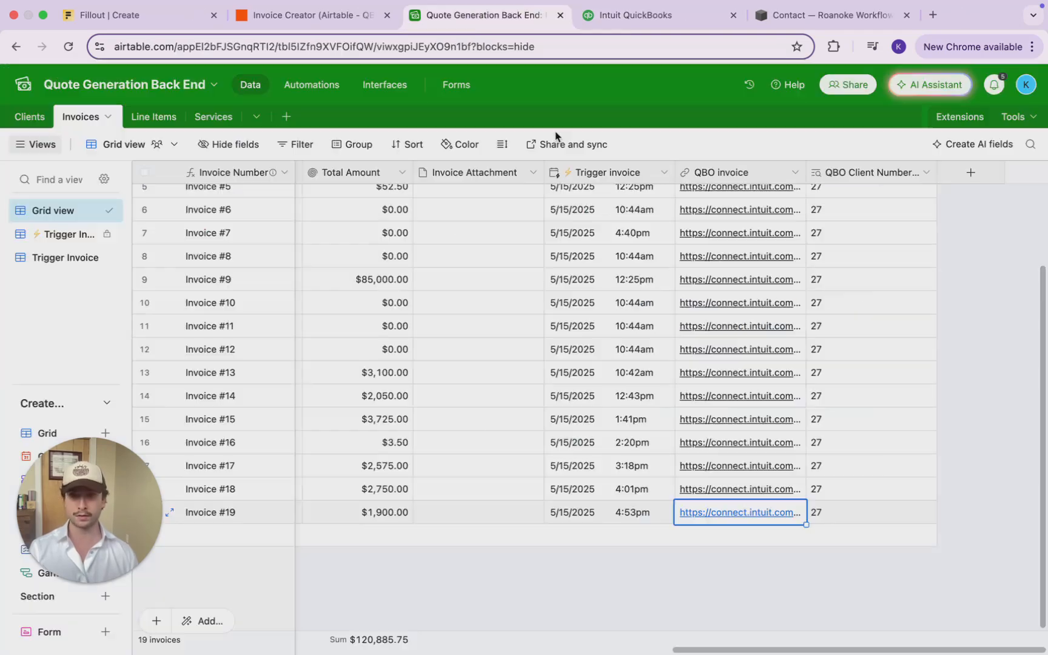
Open the Invoice Creator (Airtable - QB) zap from the Zapier Zaps list
left_click(331, 20)
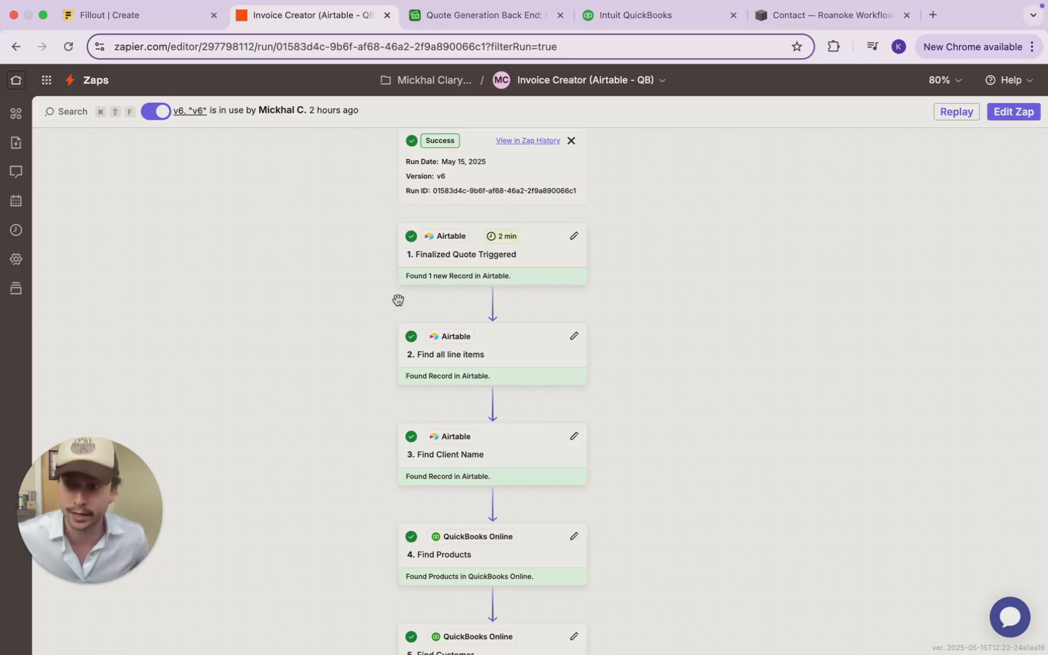
scroll(567, 249, "up", 2)
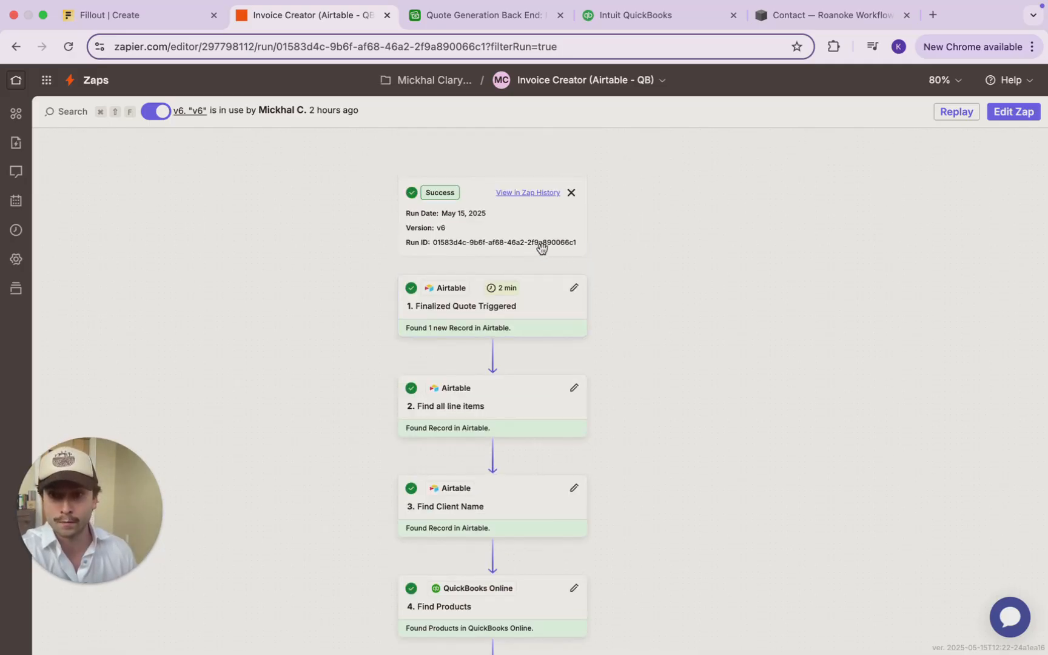
left_click(16, 80)
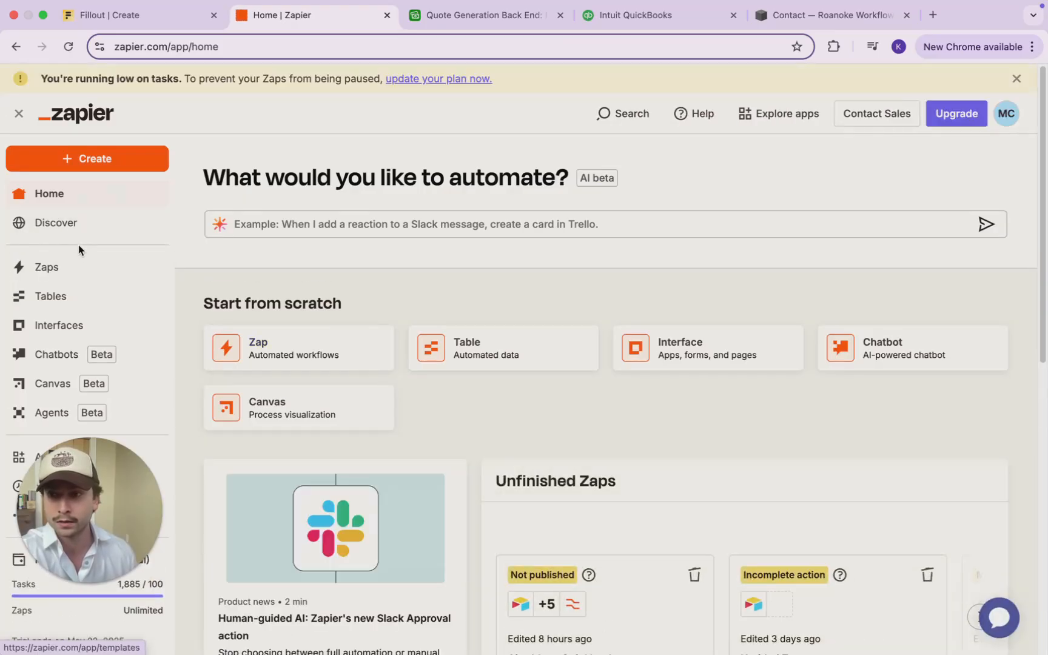
left_click(81, 267)
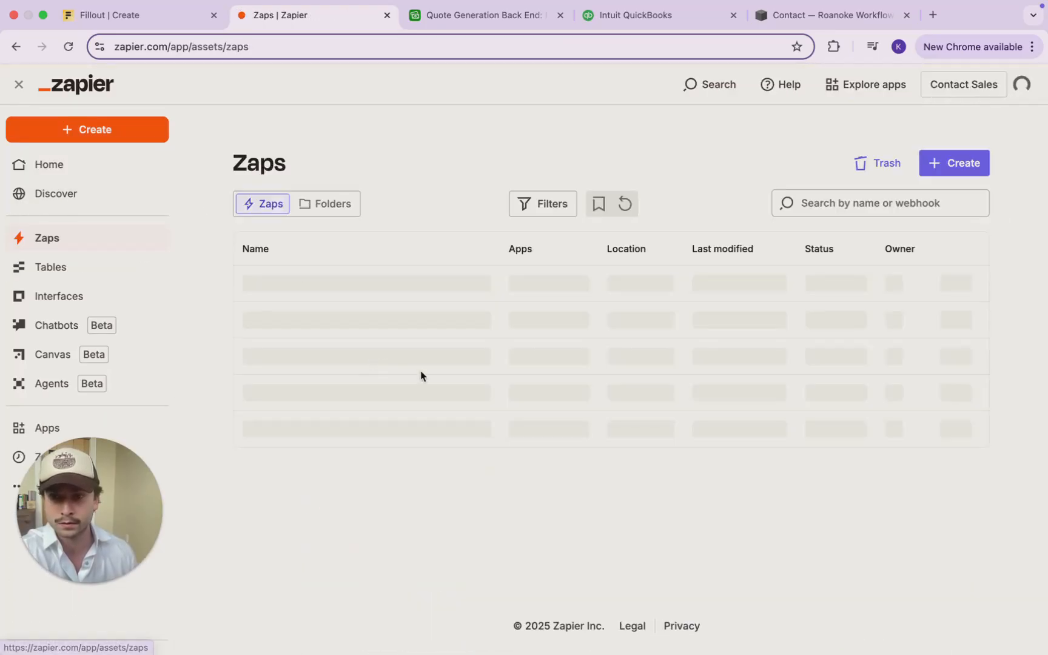
left_click(398, 312)
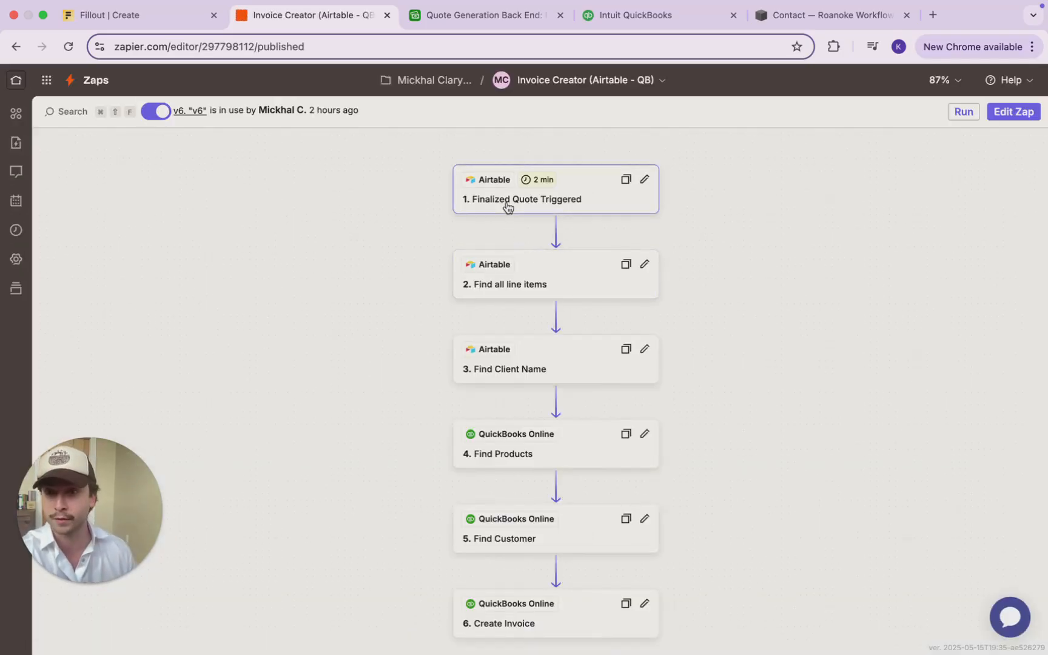
Check Airtable's Trigger Invoice view, then open the zap's Finalized Quote Triggered step
left_click(453, 16)
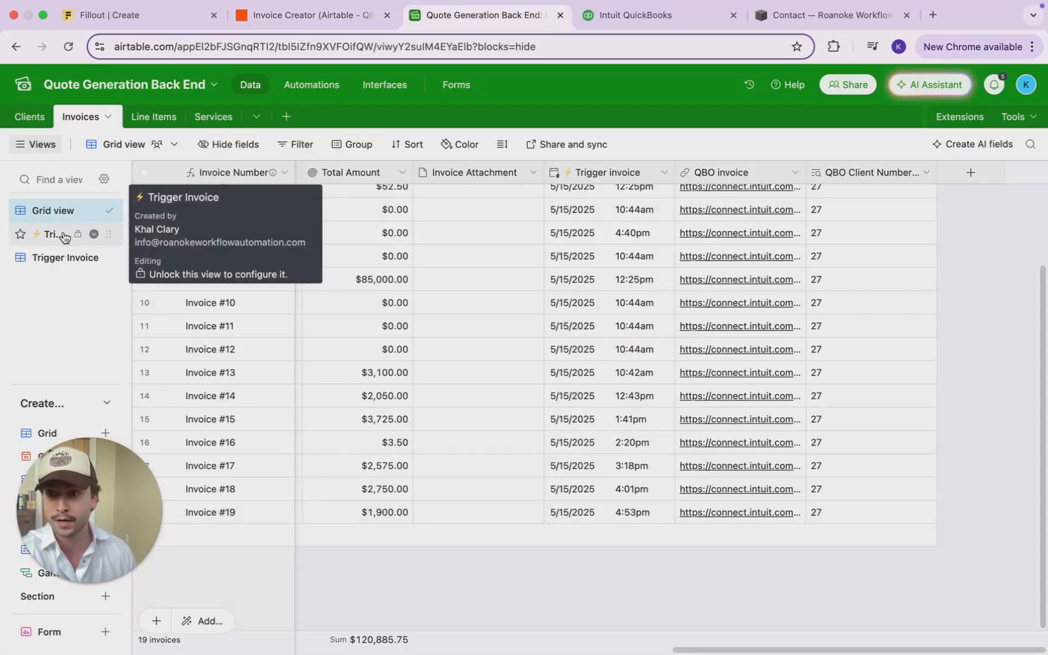
left_click(63, 234)
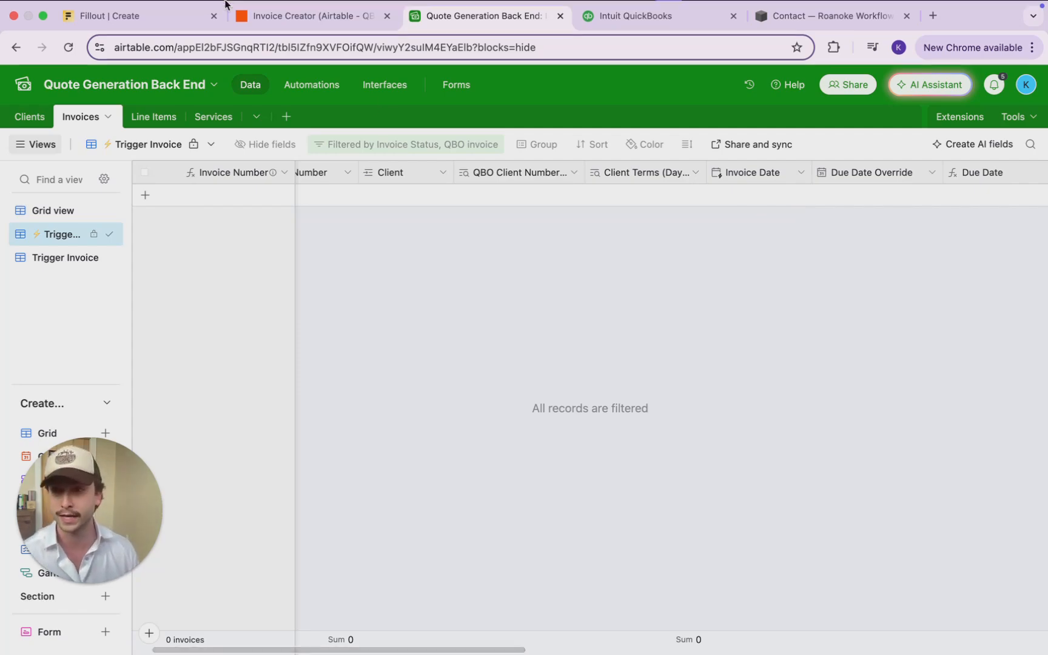
left_click(171, 37)
left_click(306, 16)
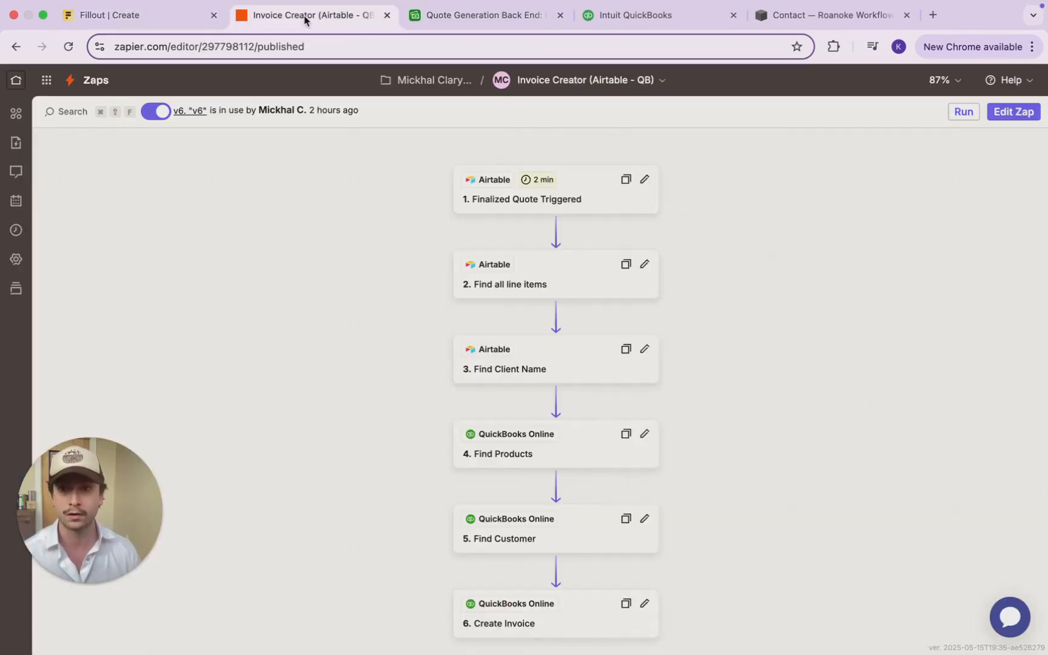
left_click(596, 201)
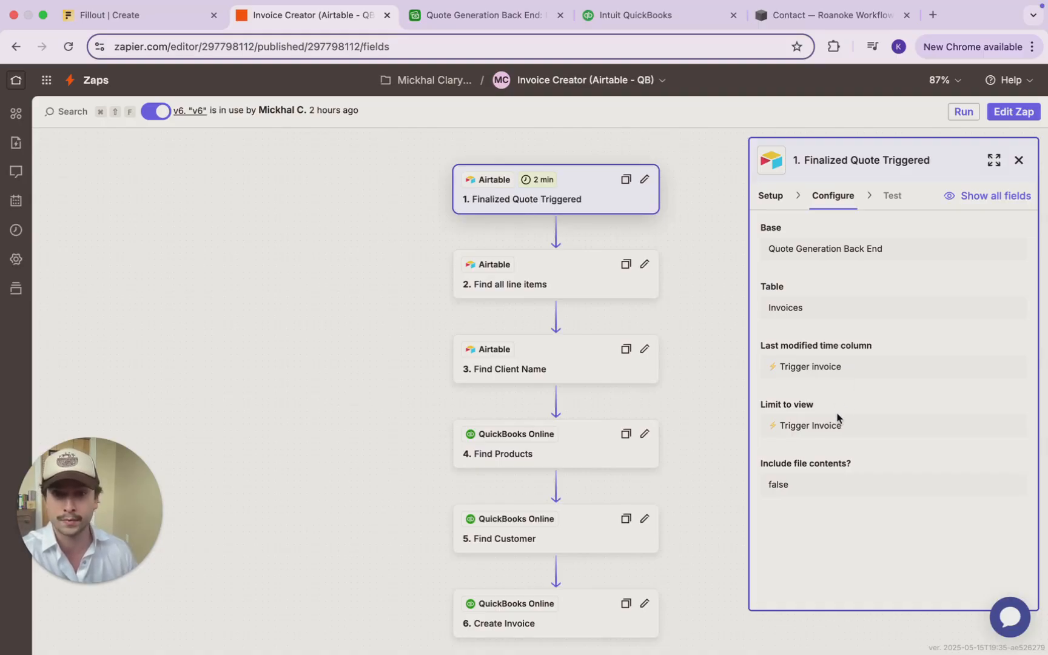
Switch Airtable back to the full grid of all 19 invoices and return to Zapier
left_click(489, 17)
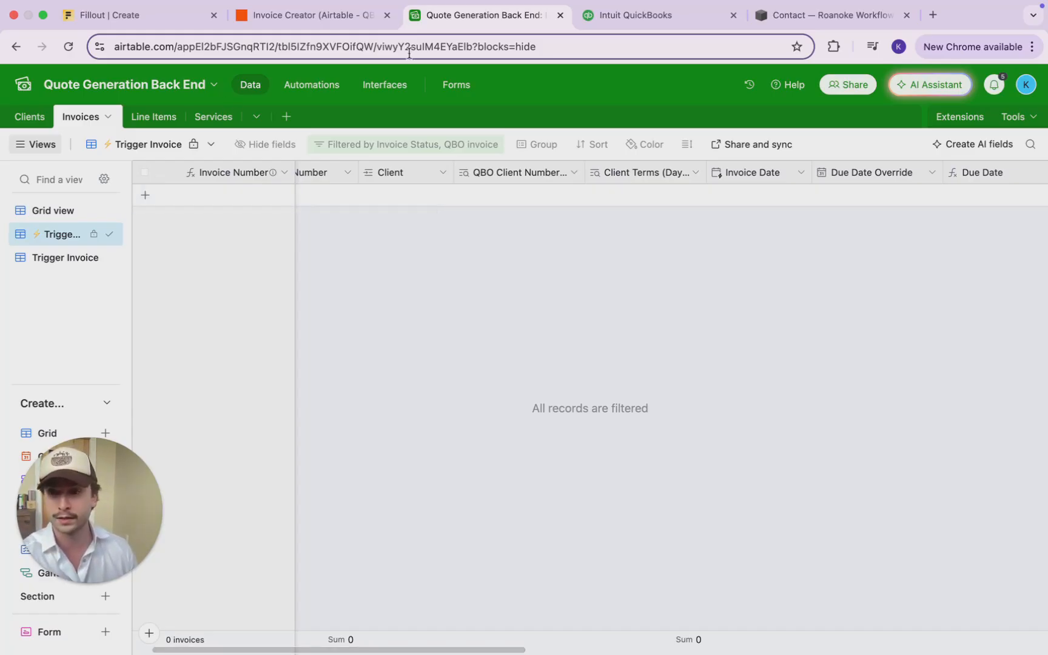
left_click(56, 210)
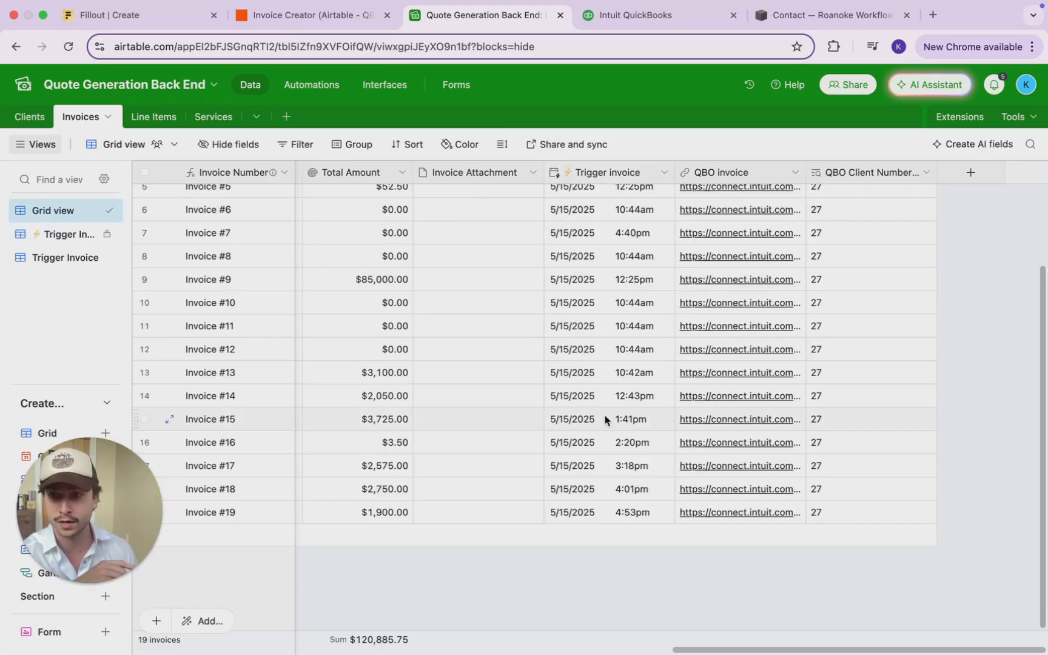
left_click(304, 13)
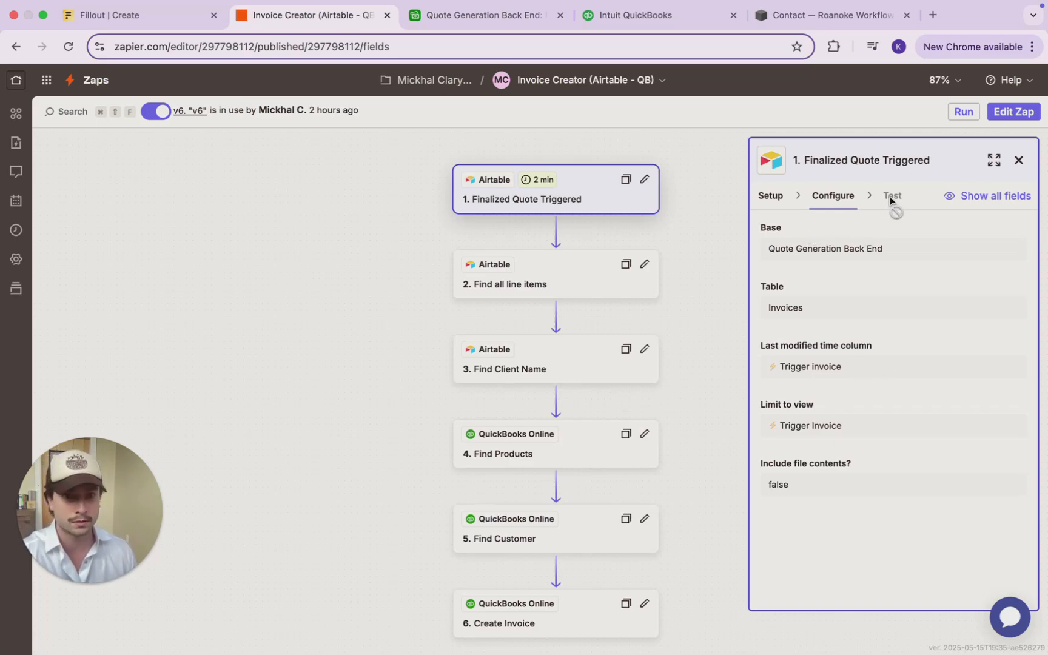
Inspect the Find all line items step's settings
left_click(548, 277)
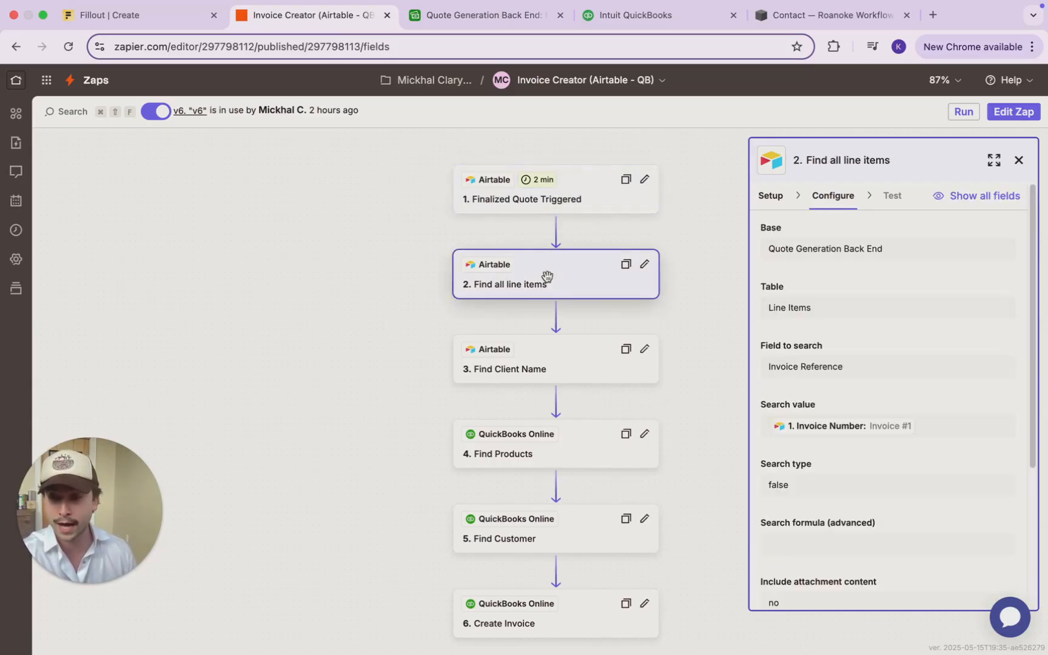
scroll(880, 385, "down", 2)
scroll(880, 382, "down", 1)
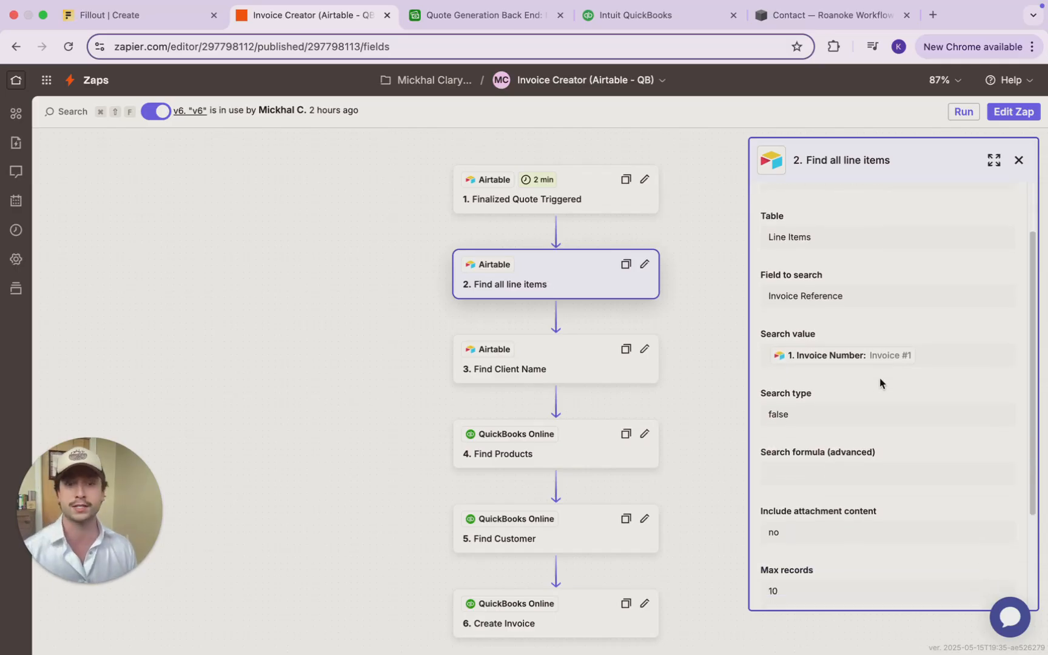
scroll(880, 382, "down", 1)
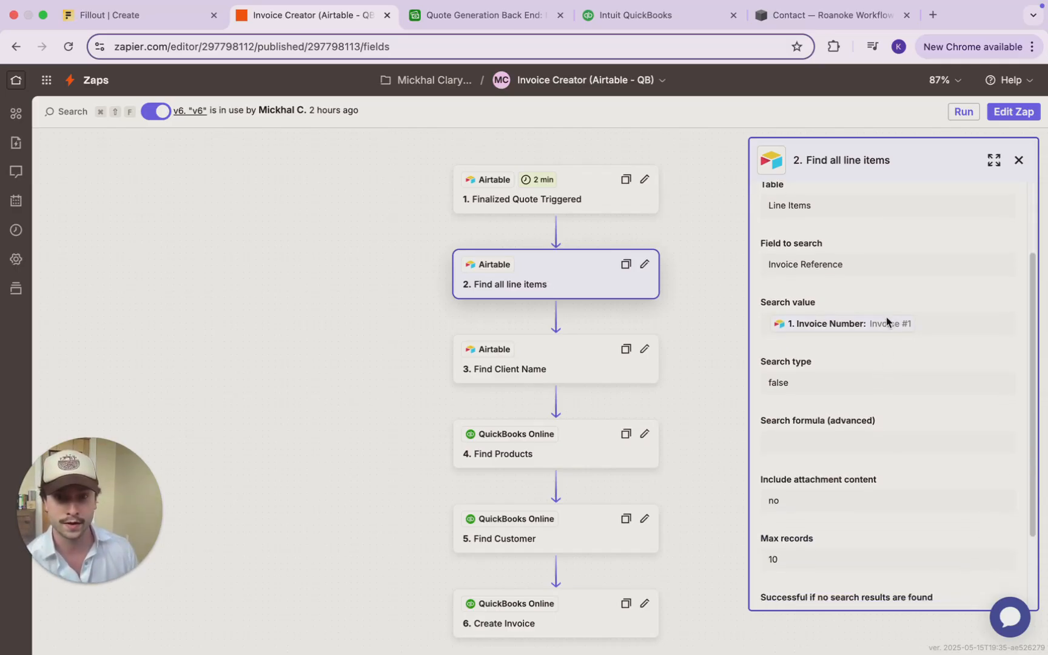
scroll(886, 322, "down", 4)
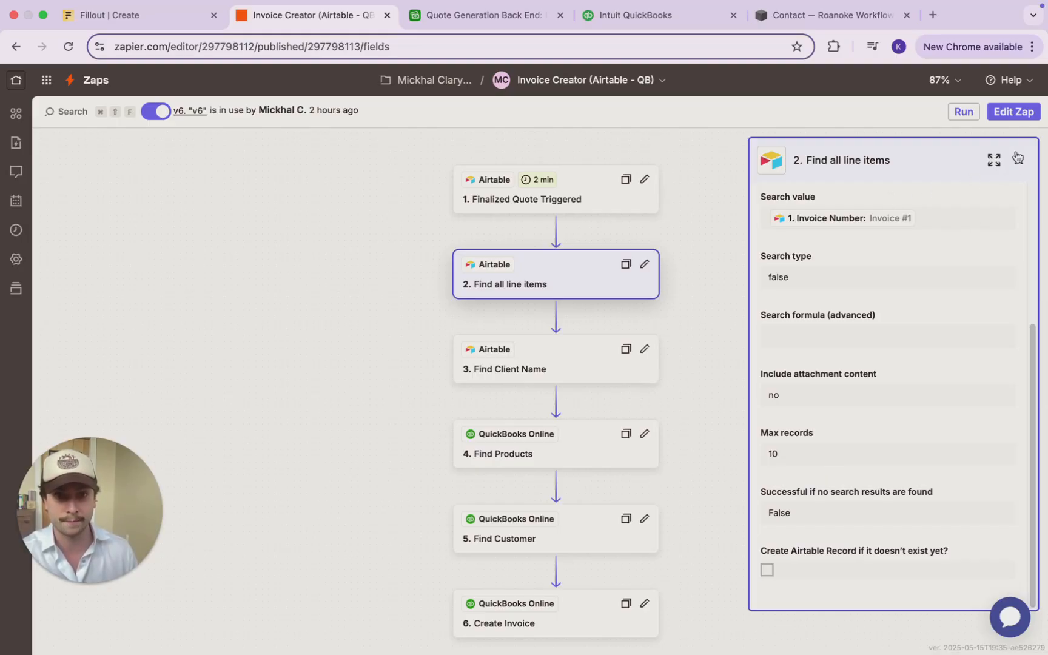
Inspect the Find Client Name step's settings, then close the side panel
left_click(1019, 159)
left_click(586, 362)
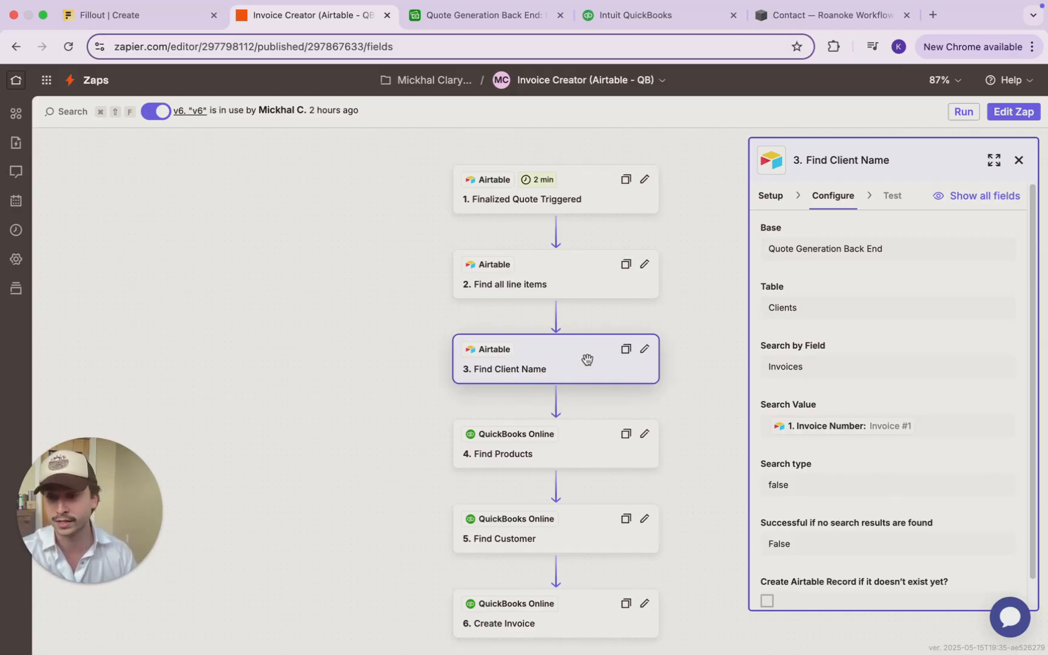
scroll(890, 339, "down", 1)
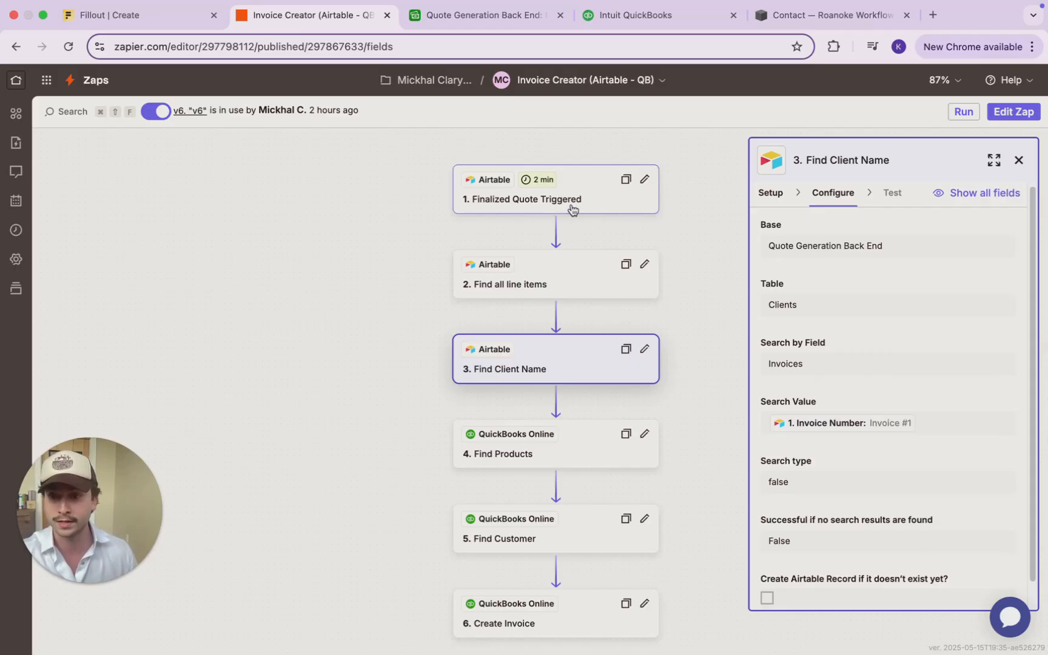
scroll(903, 219, "up", 1)
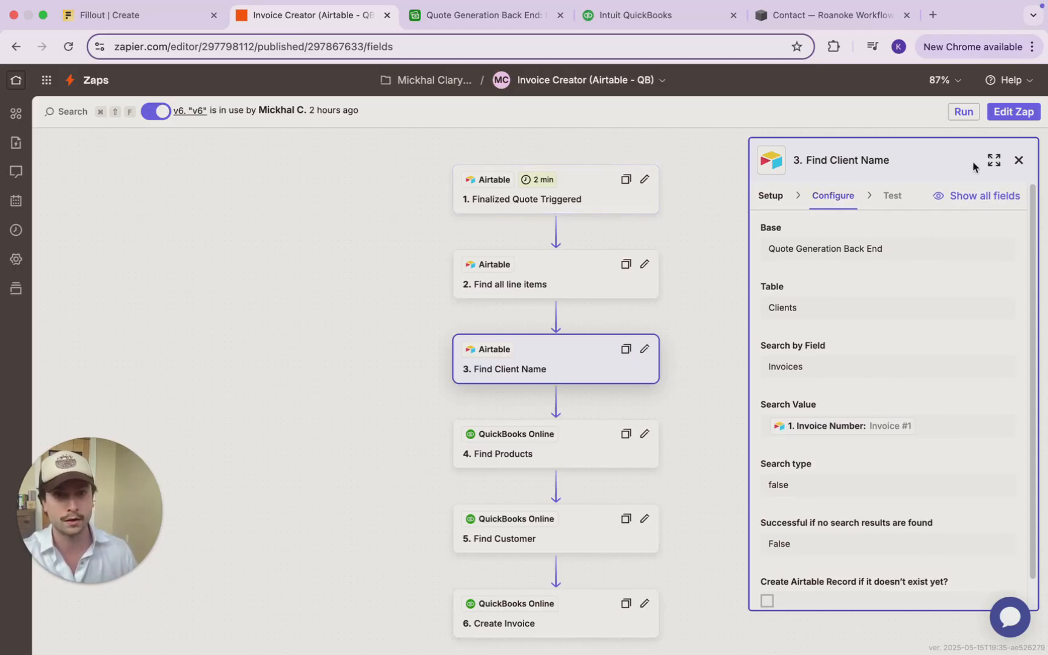
left_click(1020, 158)
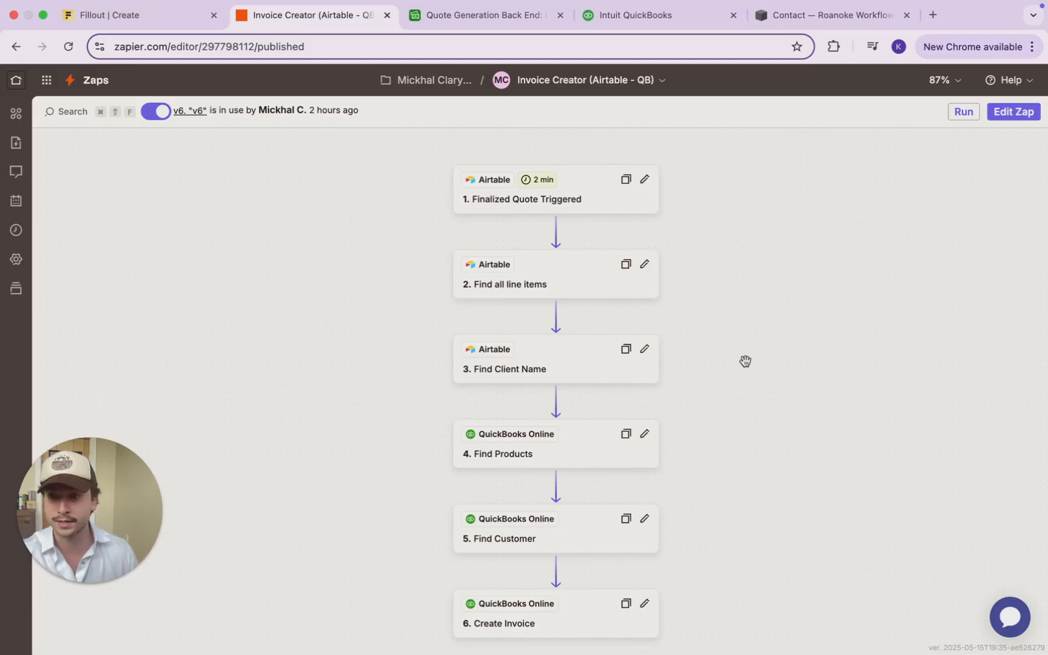
Review the Find Products step's app, event and search fields
left_click(598, 456)
left_click(772, 195)
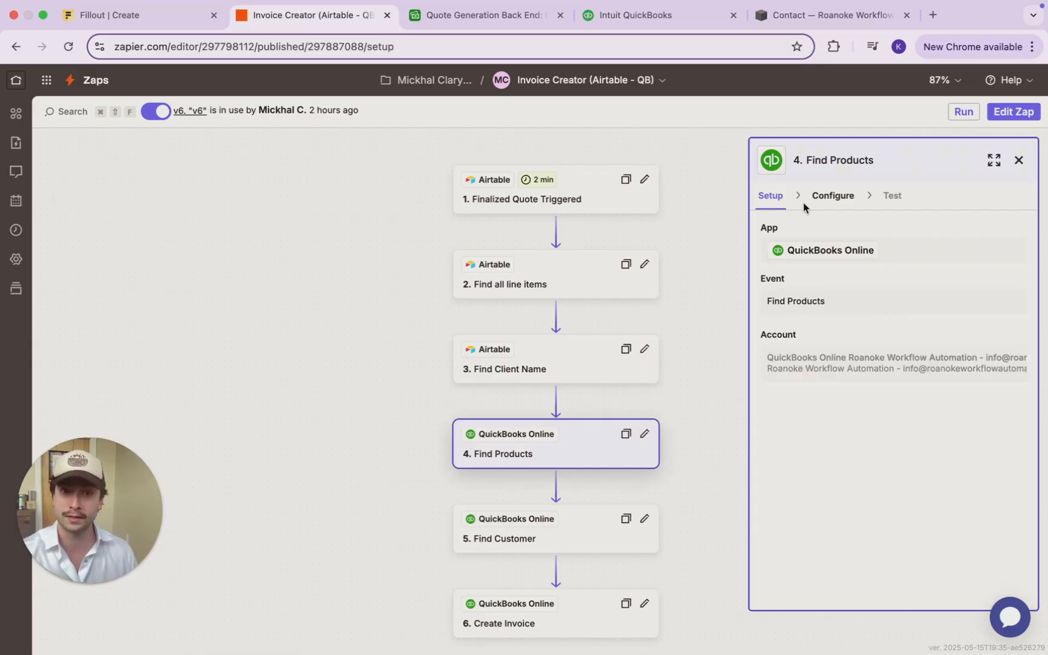
left_click(825, 203)
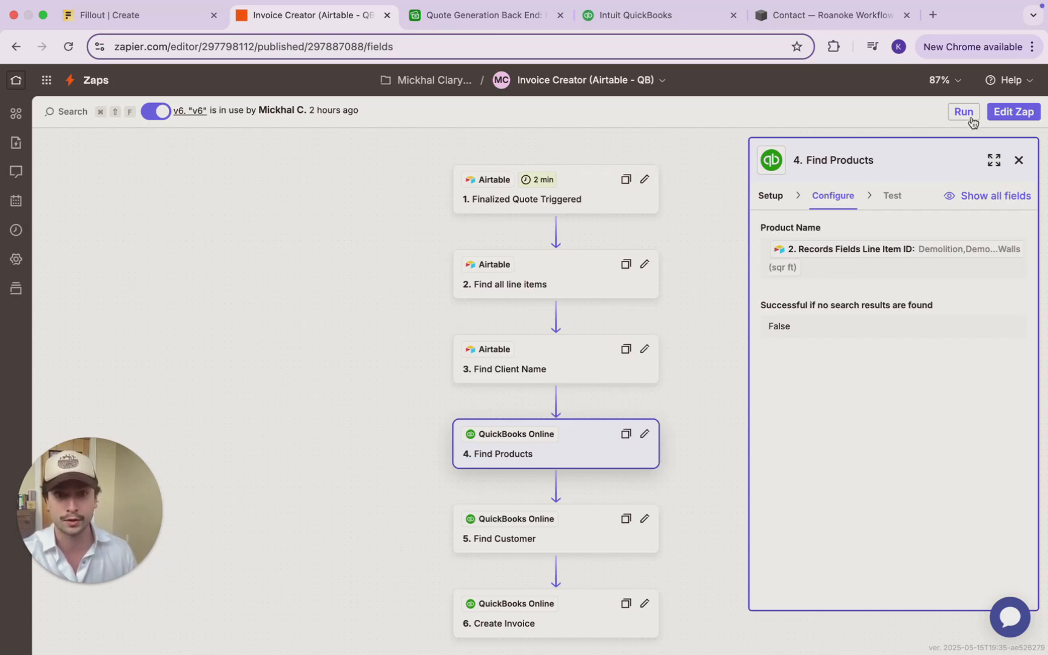
Open an editable zap draft at Find Products, then preview QuickBooks invoice 1325 for $2,750
left_click(1002, 113)
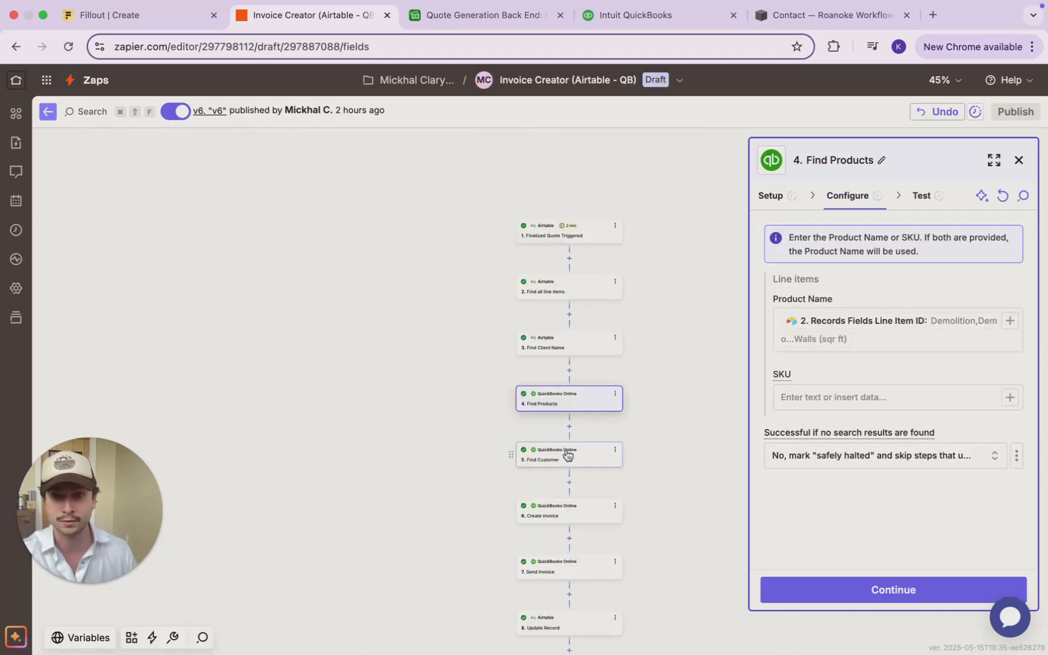
scroll(514, 412, "up", 3)
scroll(515, 411, "up", 5)
scroll(508, 429, "down", 5)
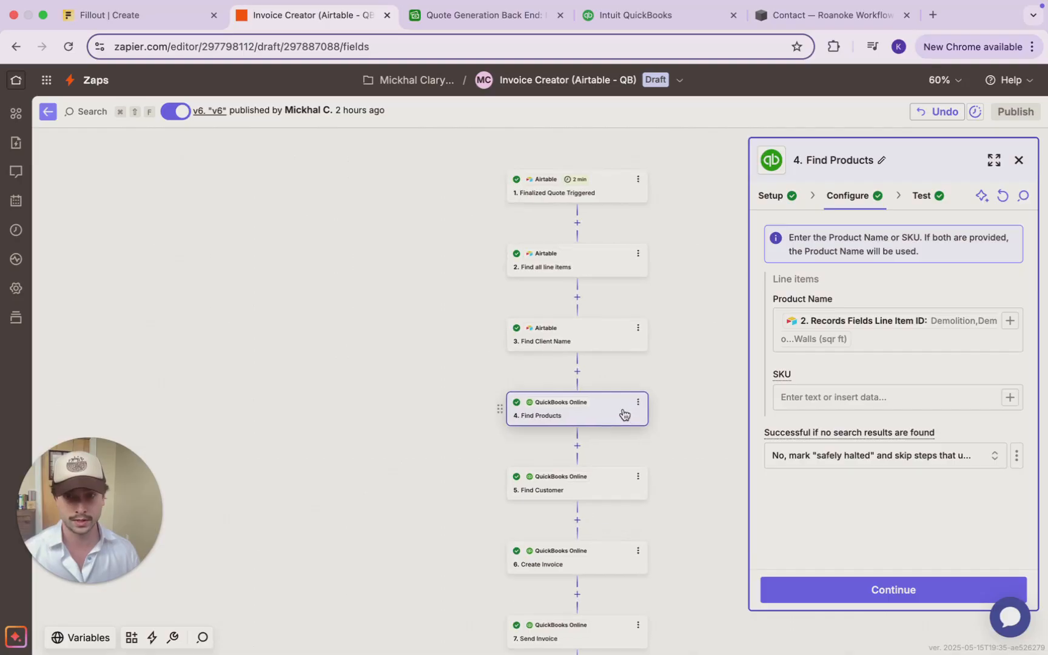
scroll(623, 415, "up", 3)
left_click(555, 410)
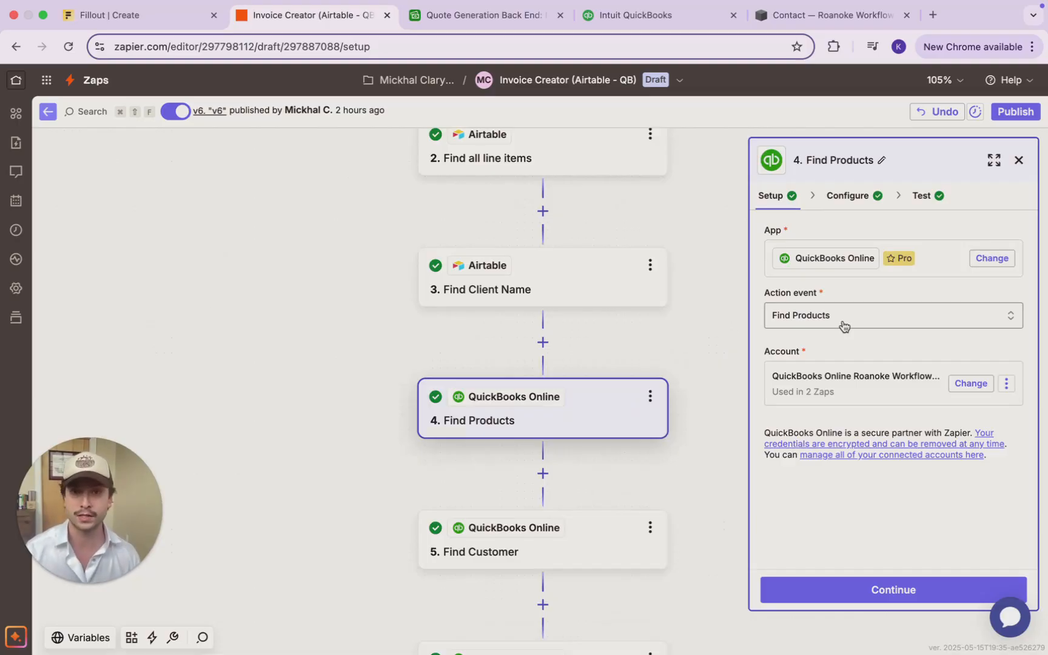
left_click(664, 35)
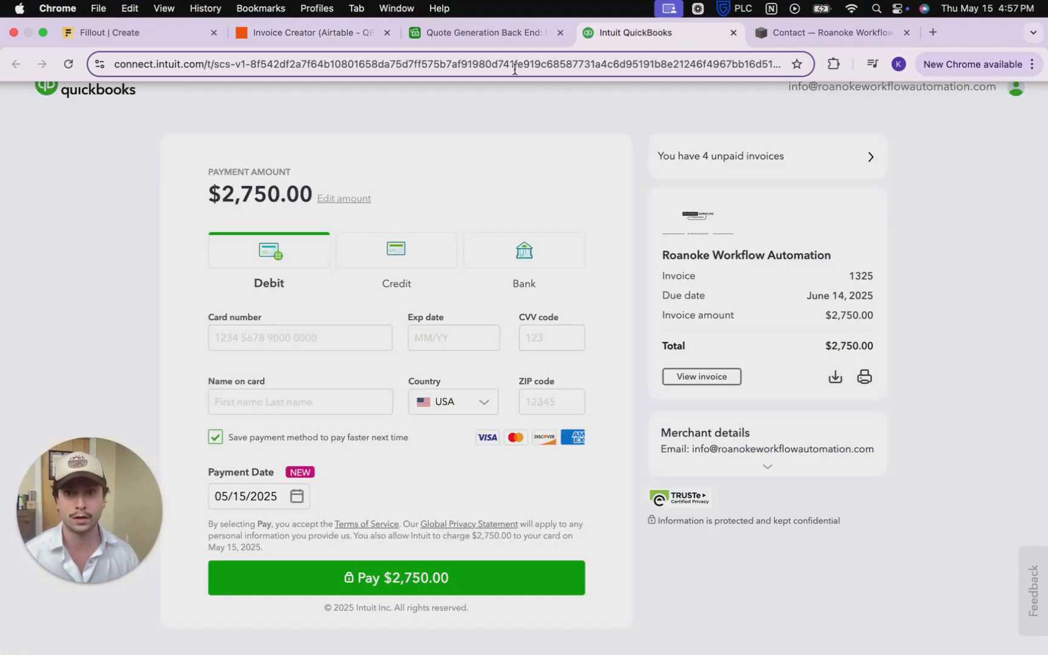
left_click(698, 375)
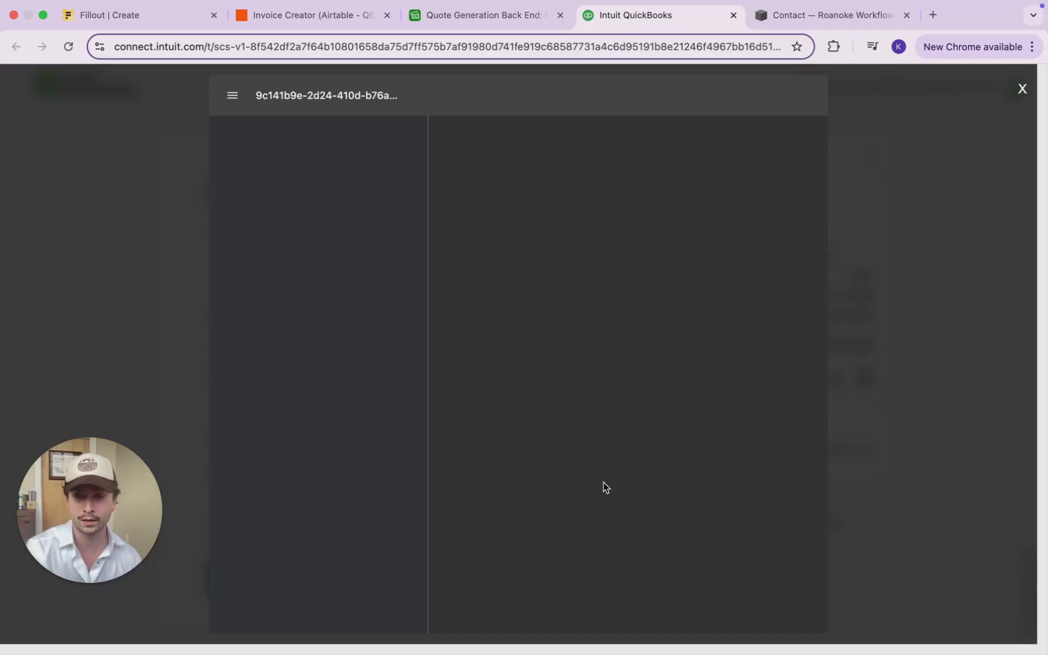
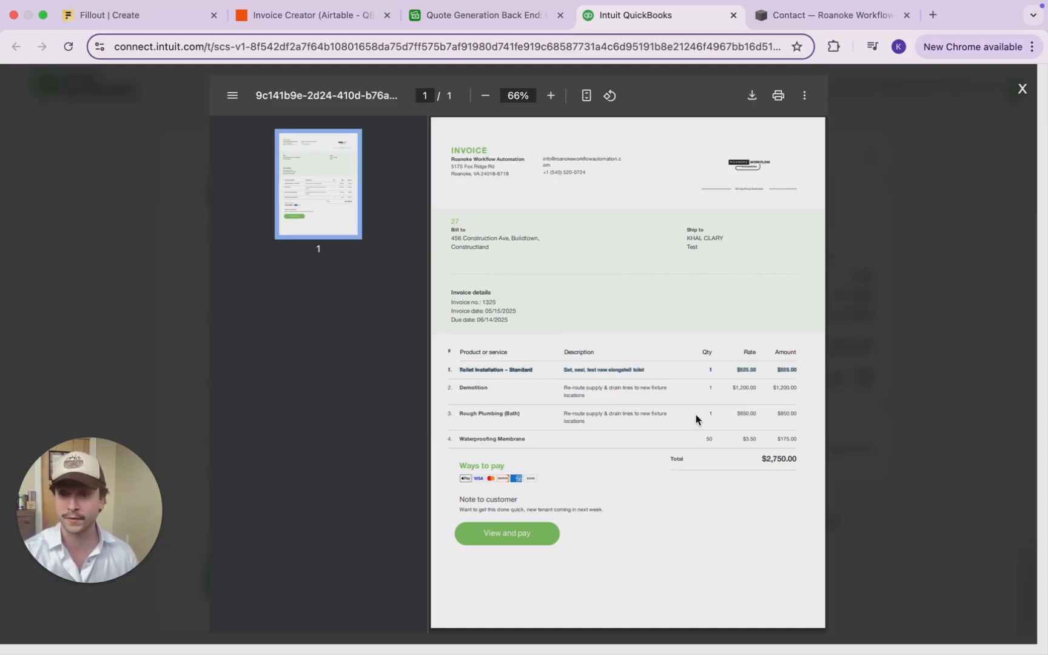
Open Find Products' search settings and compare them with the Airtable Line Items table
left_click(316, 18)
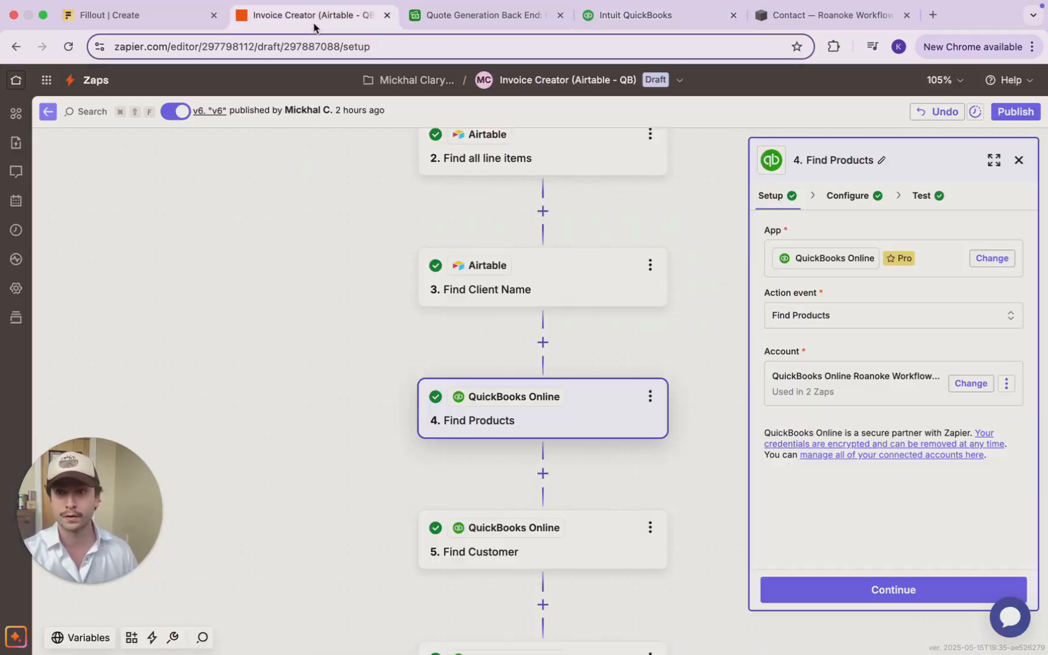
left_click(844, 196)
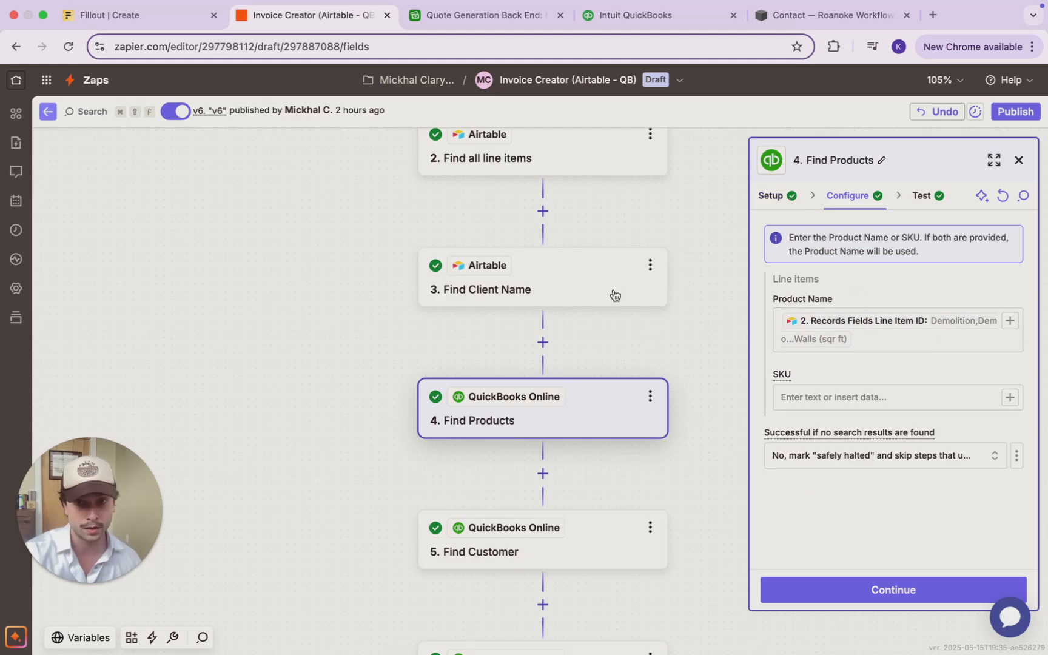
scroll(636, 295, "up", 1)
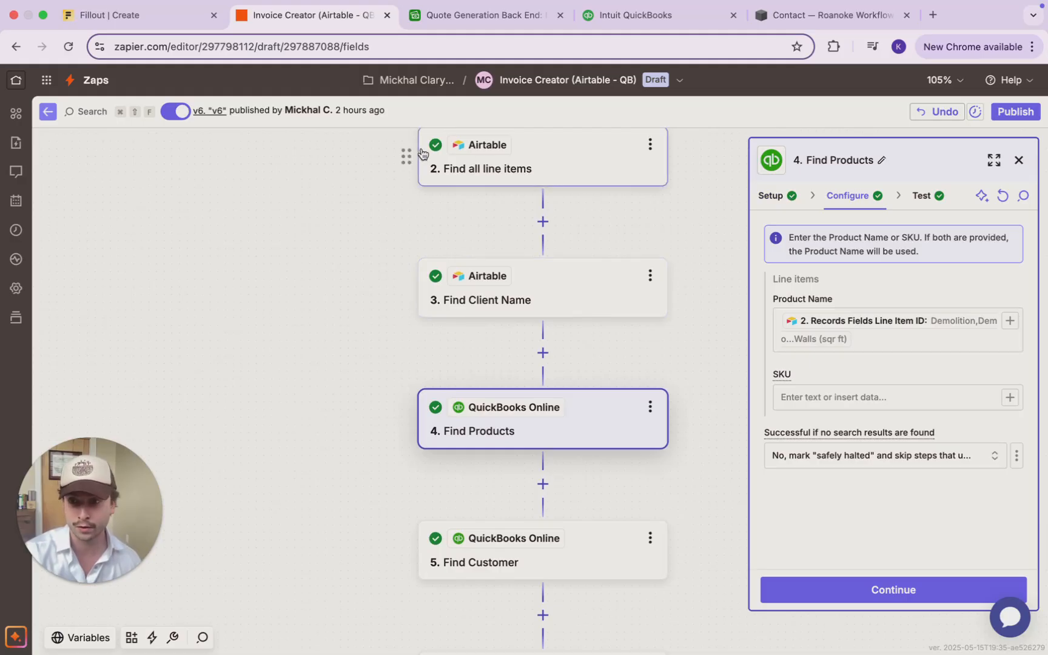
left_click(434, 32)
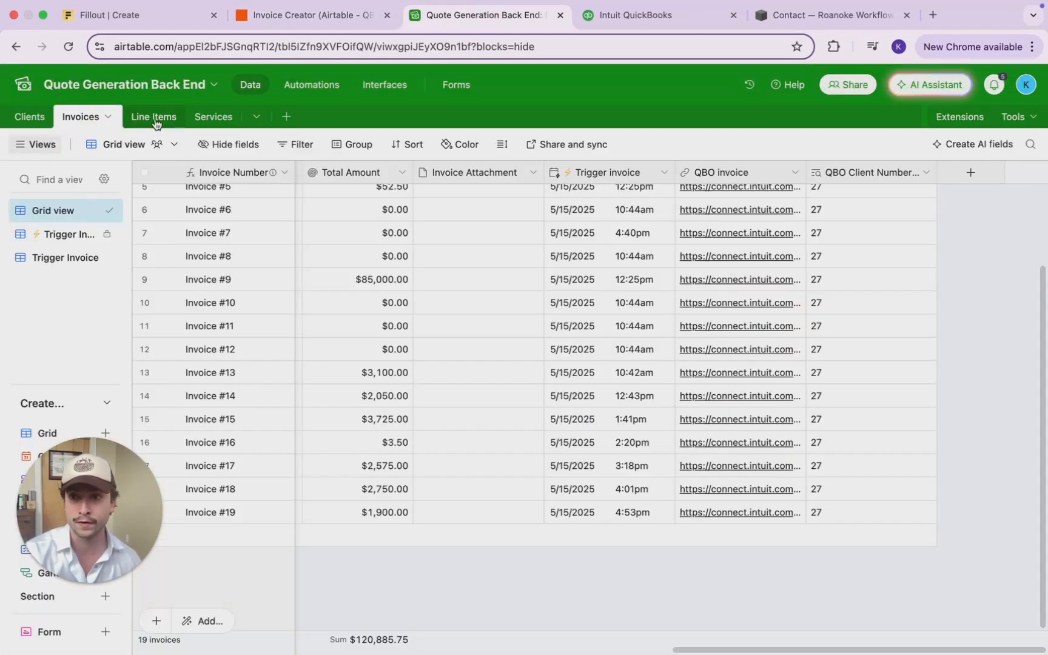
left_click(153, 117)
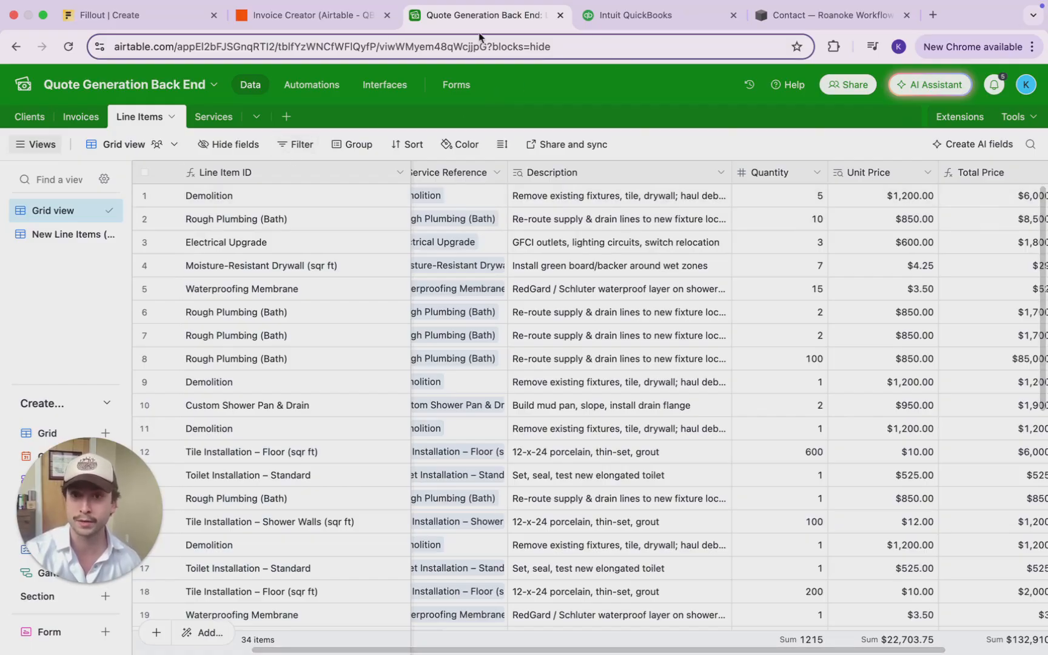
left_click(309, 14)
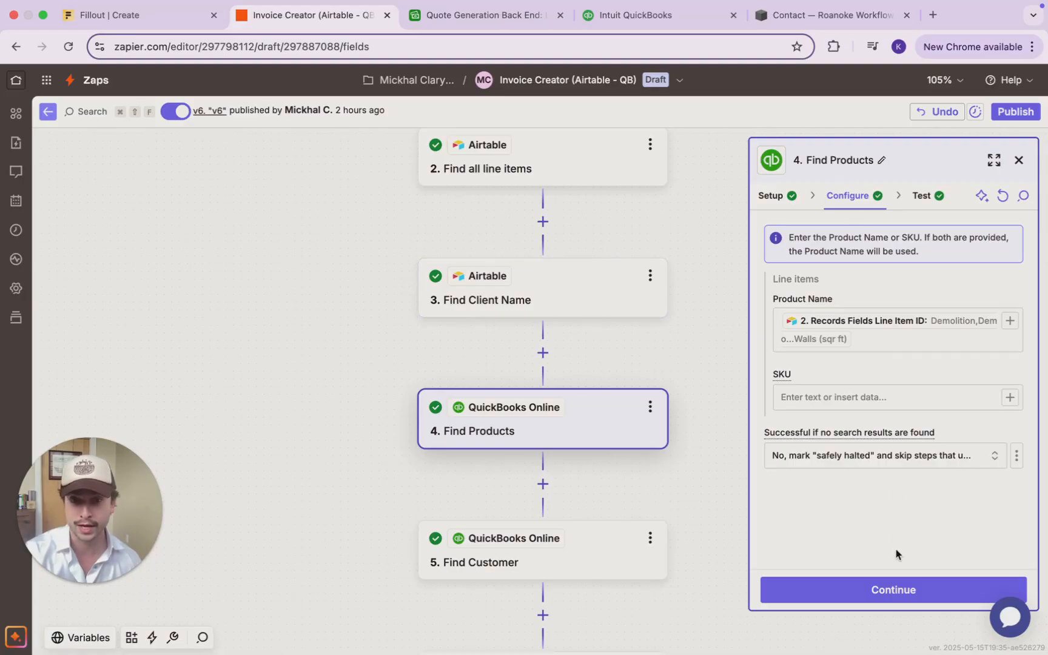
Rerun the Find Products test, review the returned Demolition product, and open step 5 Find Customer
left_click(883, 589)
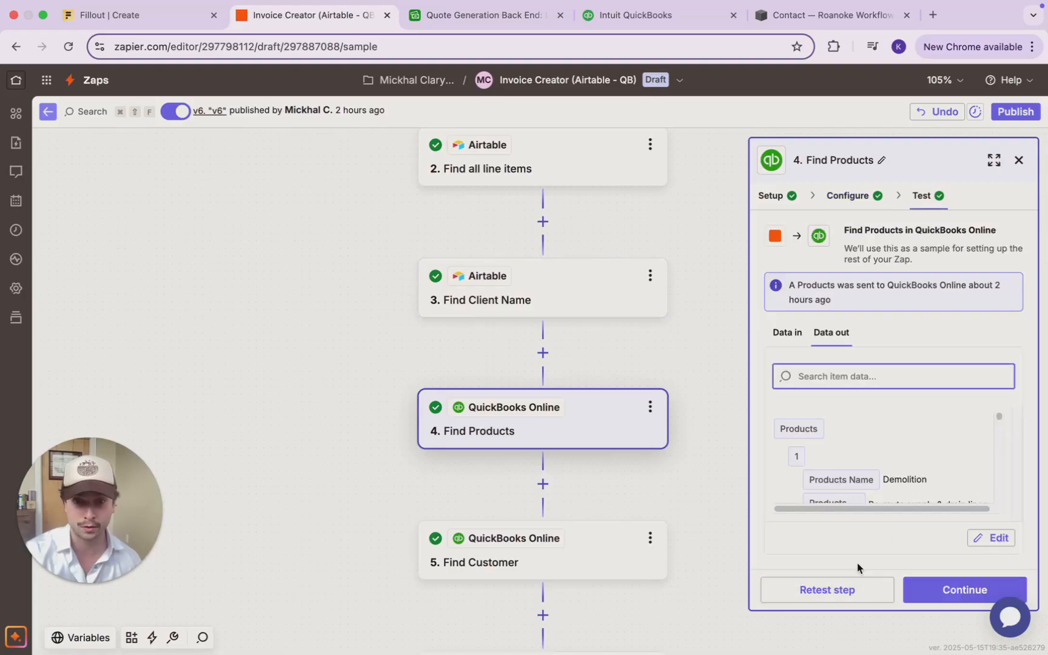
scroll(897, 474, "down", 1)
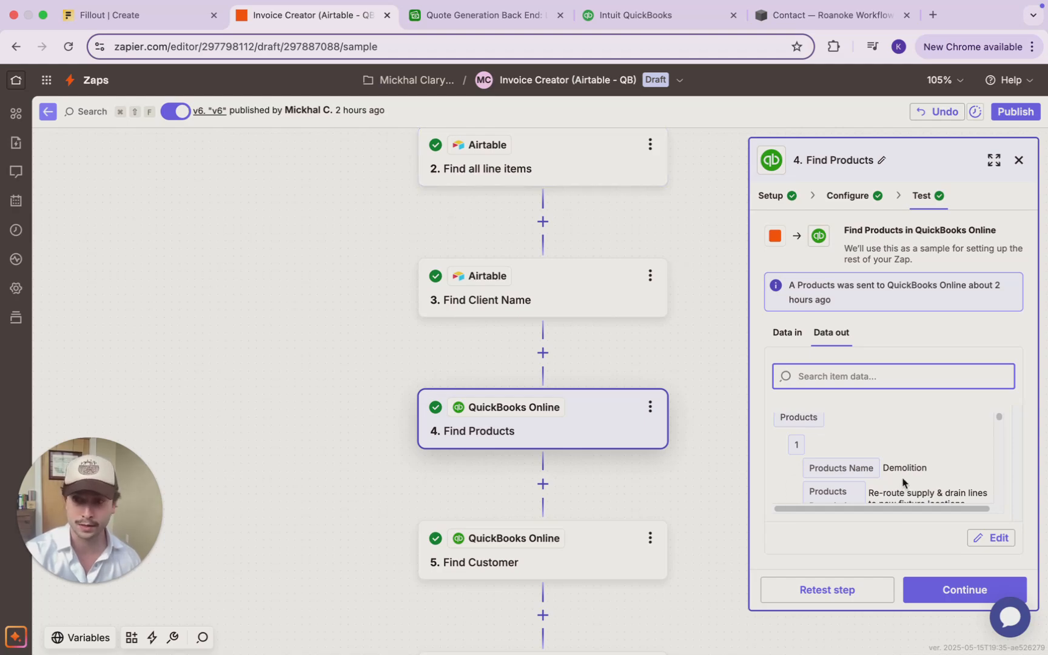
left_click(852, 584)
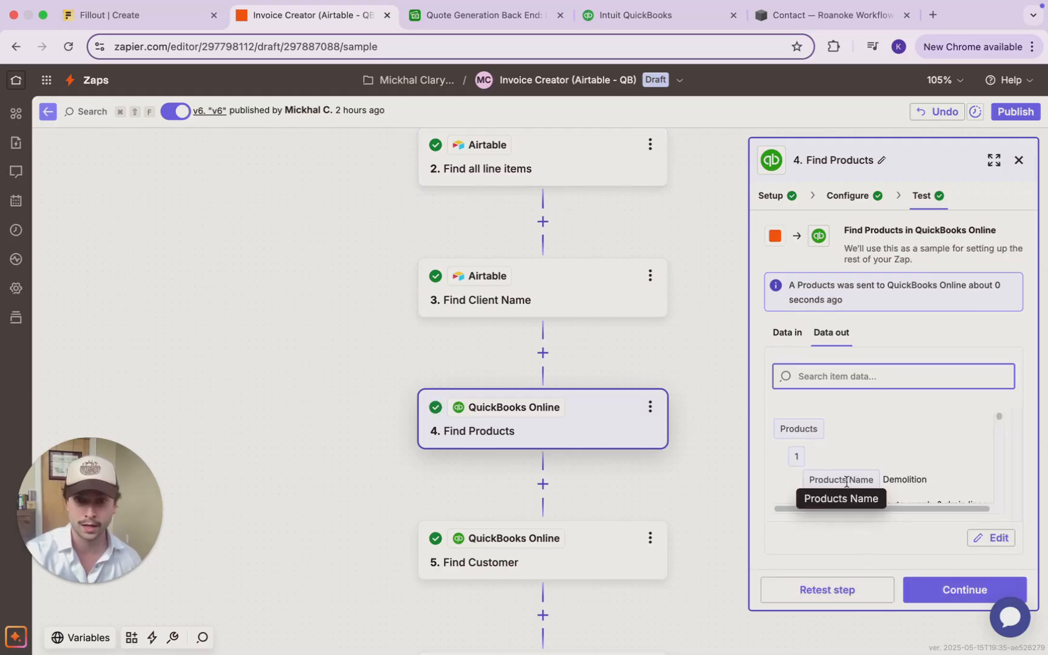
scroll(905, 476, "down", 1)
scroll(903, 466, "down", 1)
scroll(892, 471, "down", 1)
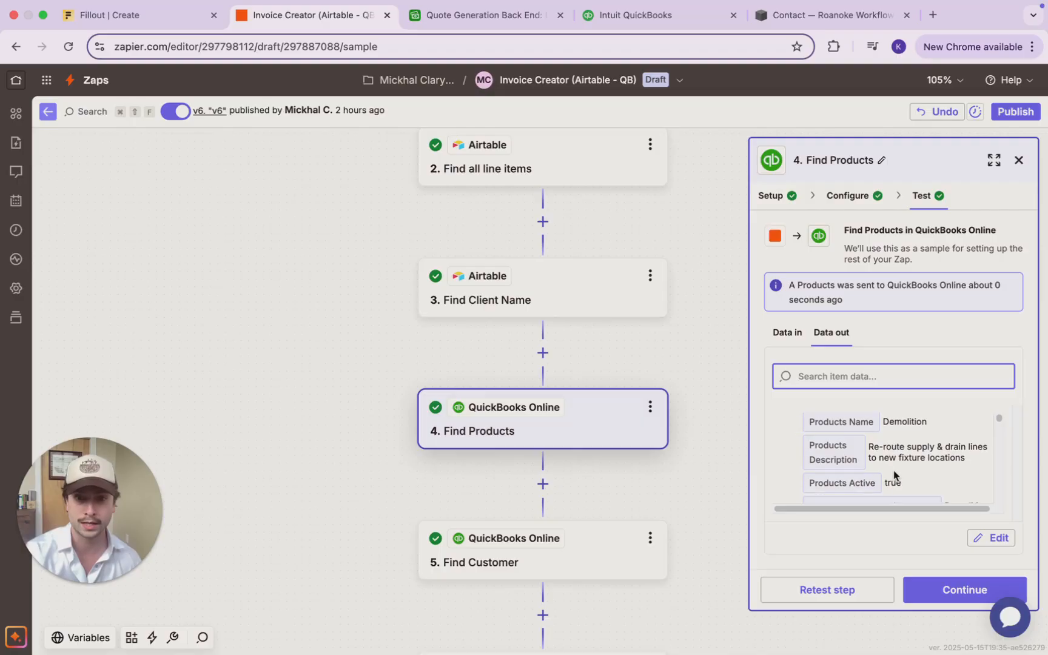
scroll(898, 461, "down", 3)
scroll(901, 461, "down", 3)
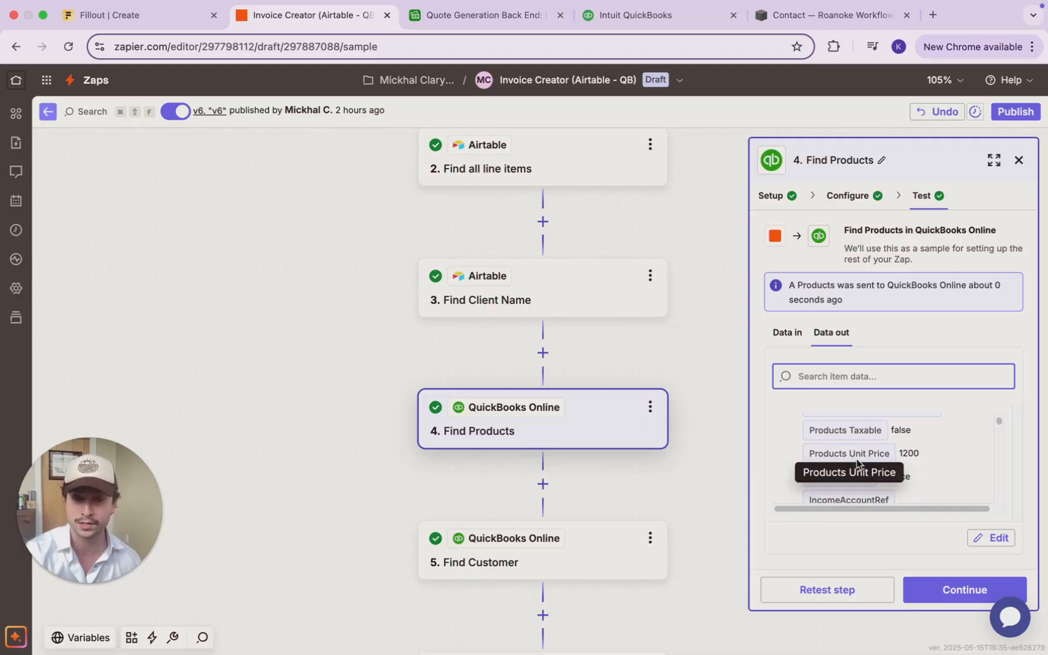
scroll(631, 412, "down", 1)
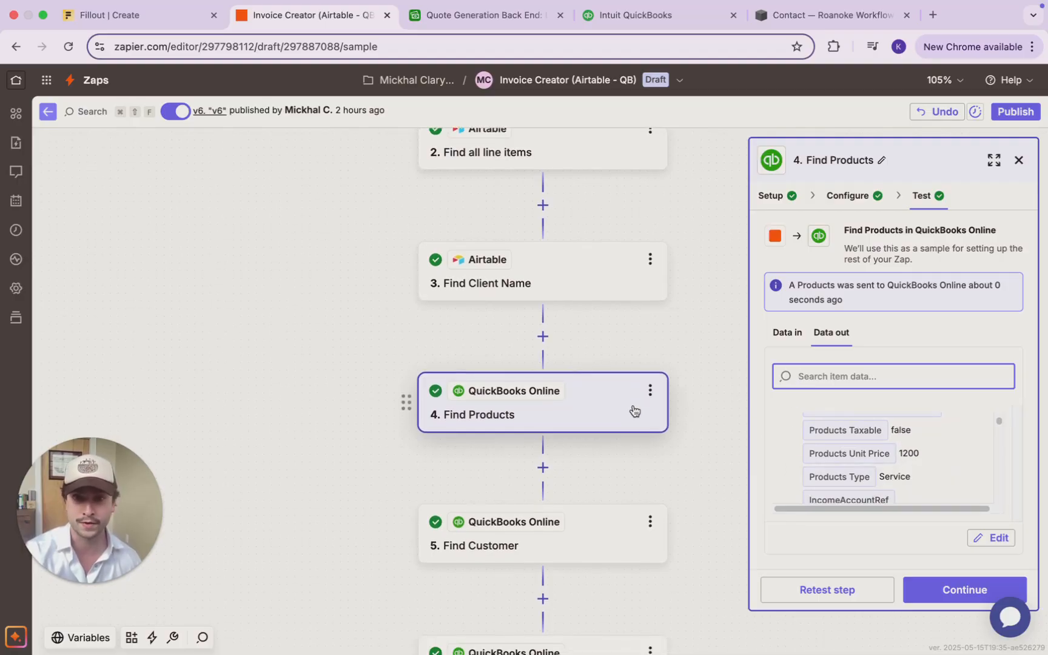
scroll(634, 411, "down", 2)
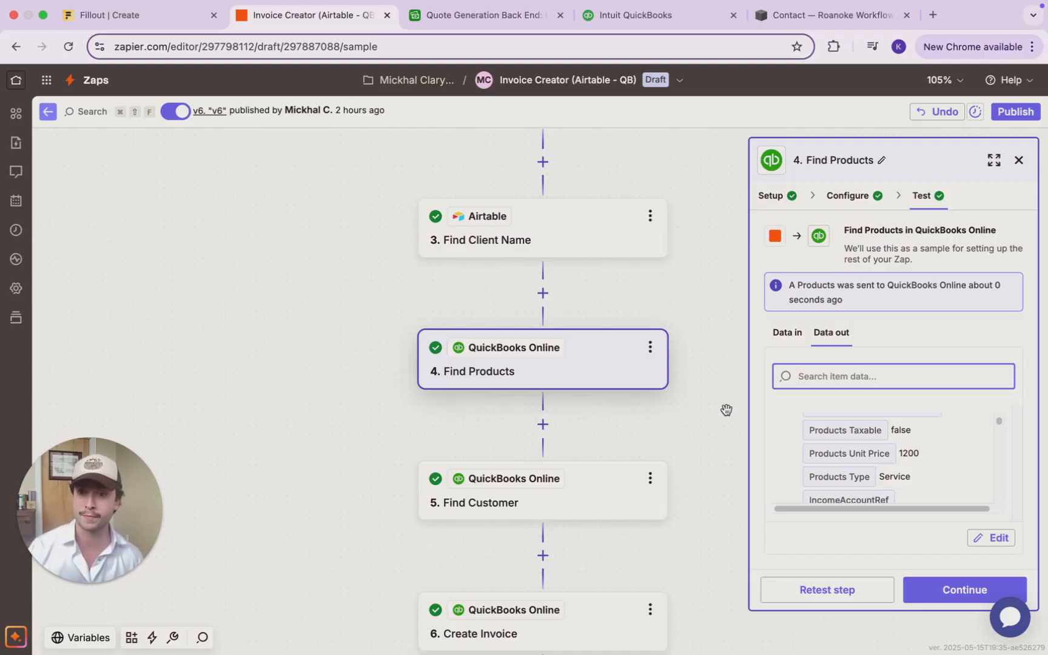
scroll(663, 426, "down", 3)
left_click(585, 444)
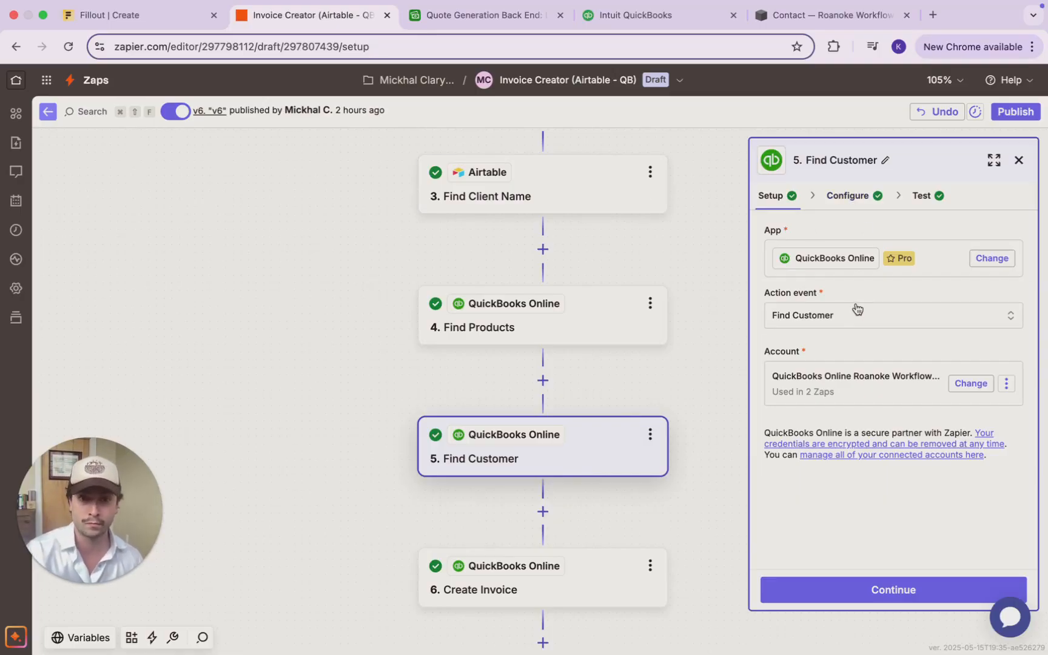
Review Find Customer's search settings against the Airtable Invoices table
left_click(848, 202)
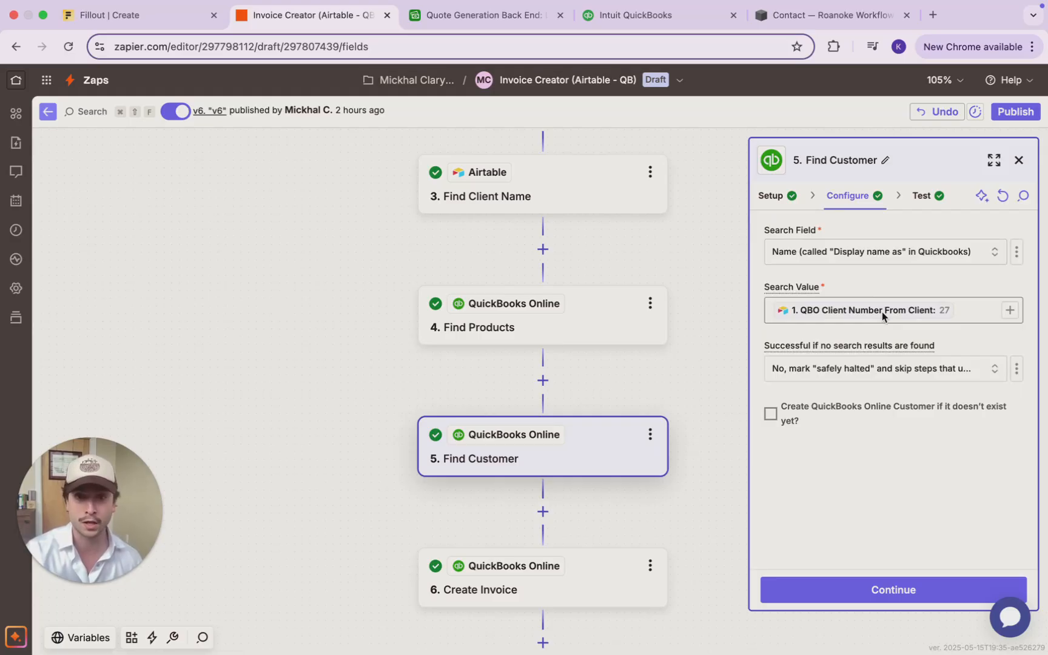
left_click(443, 17)
left_click(80, 116)
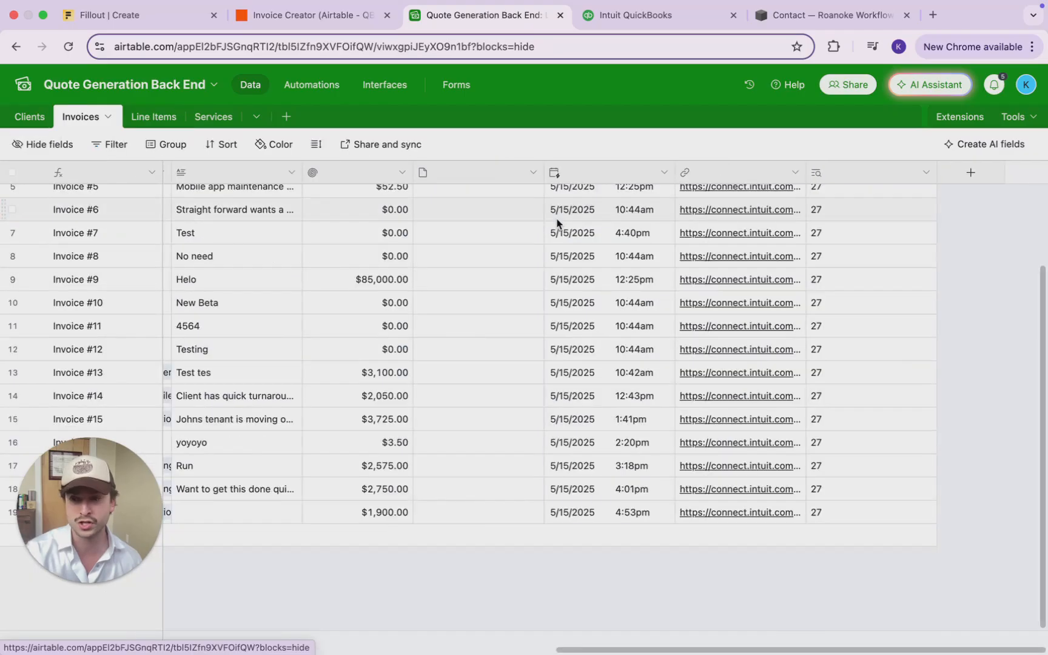
scroll(759, 607, "right", 3)
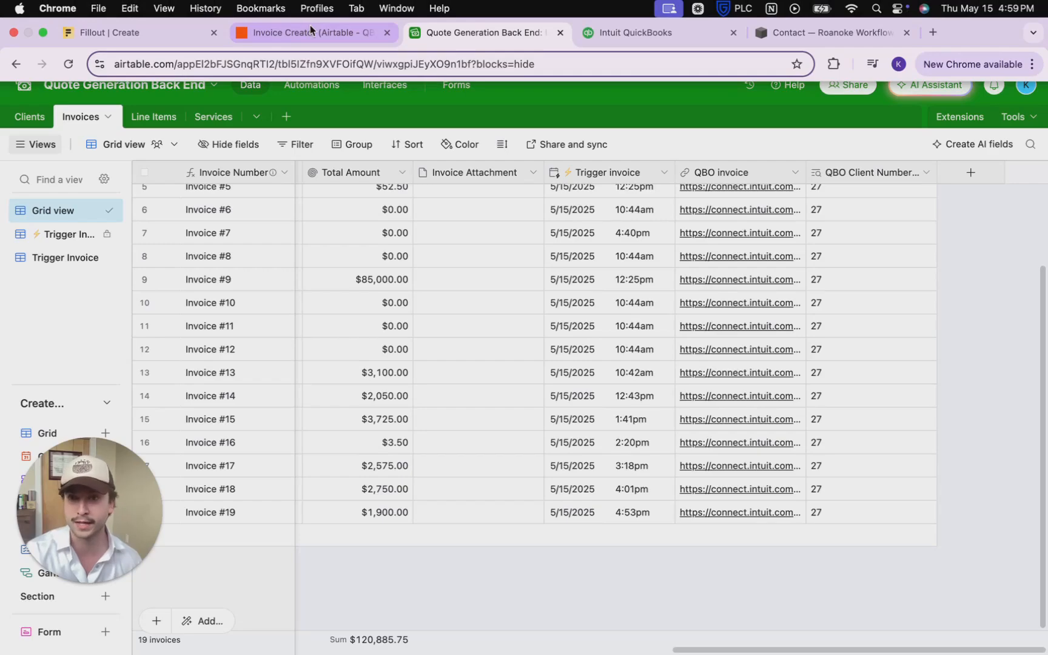
left_click(310, 31)
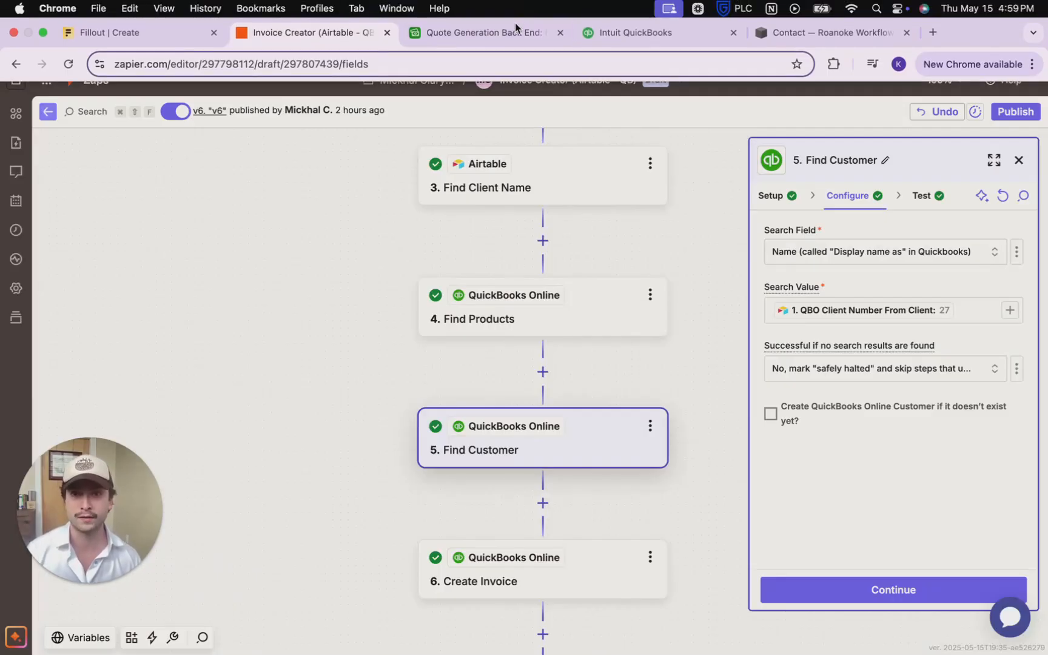
left_click(479, 32)
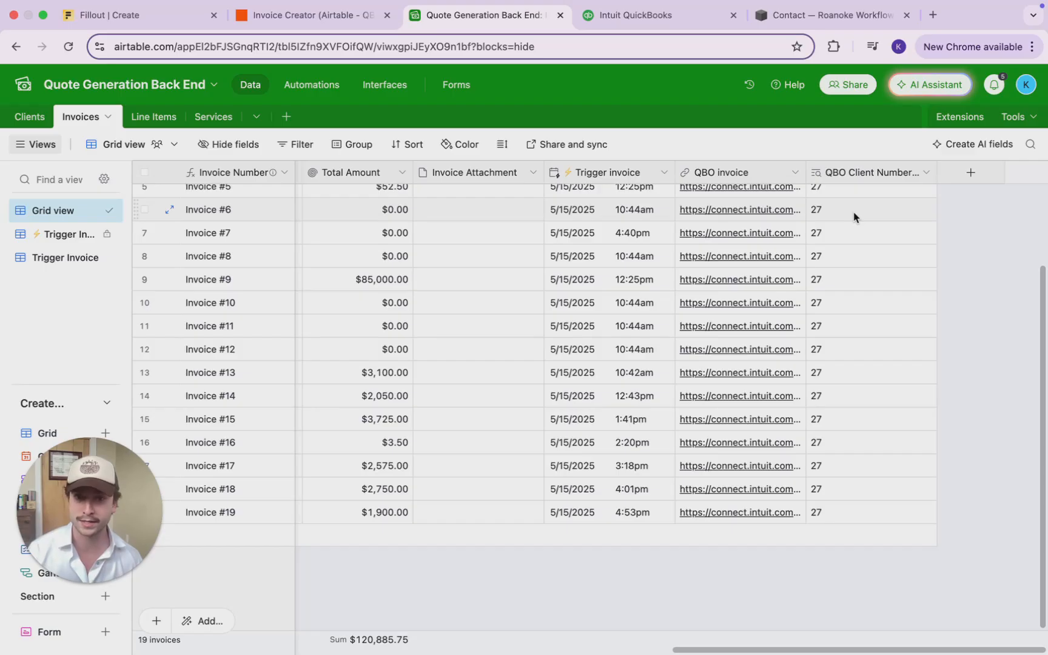
left_click(344, 24)
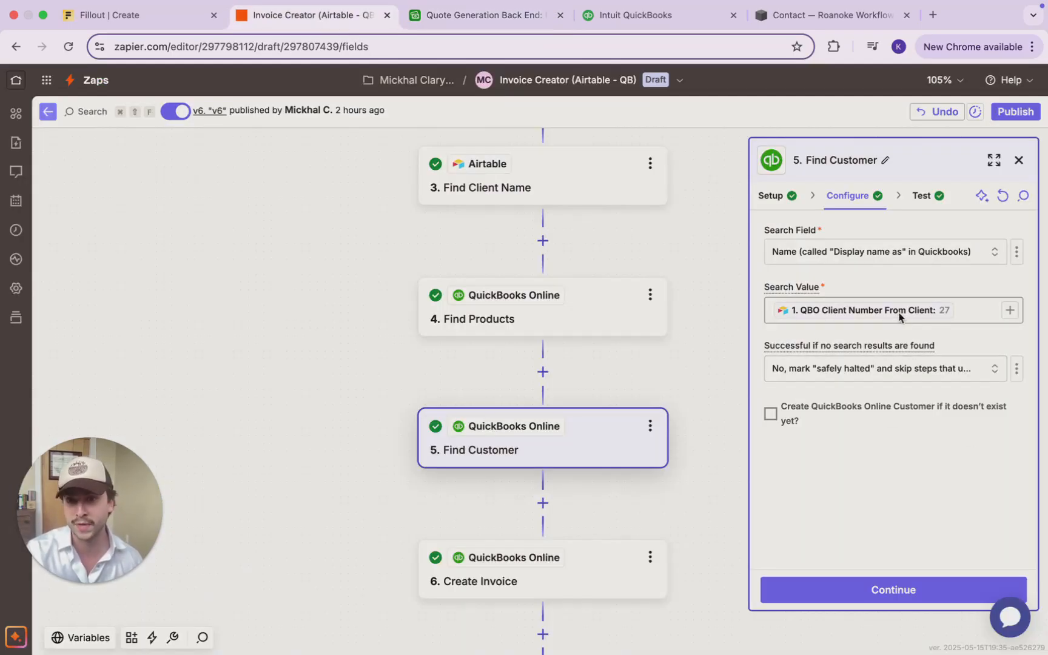
Retest Find Customer so it finds QuickBooks customer 27, then open step 6 Create Invoice
left_click(850, 590)
left_click(850, 590)
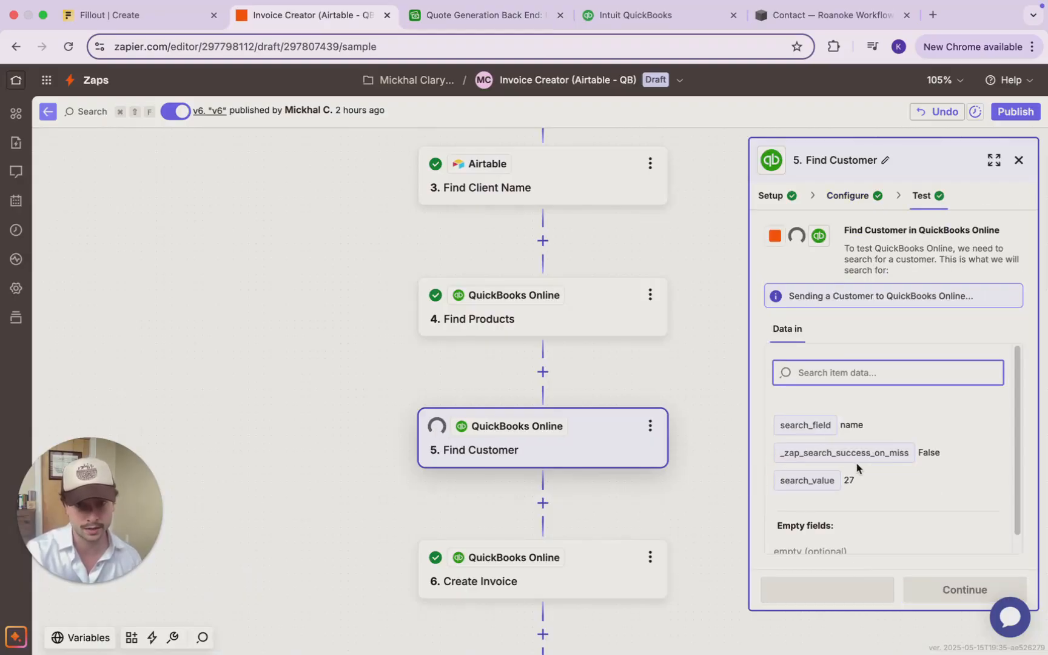
scroll(864, 491, "down", 5)
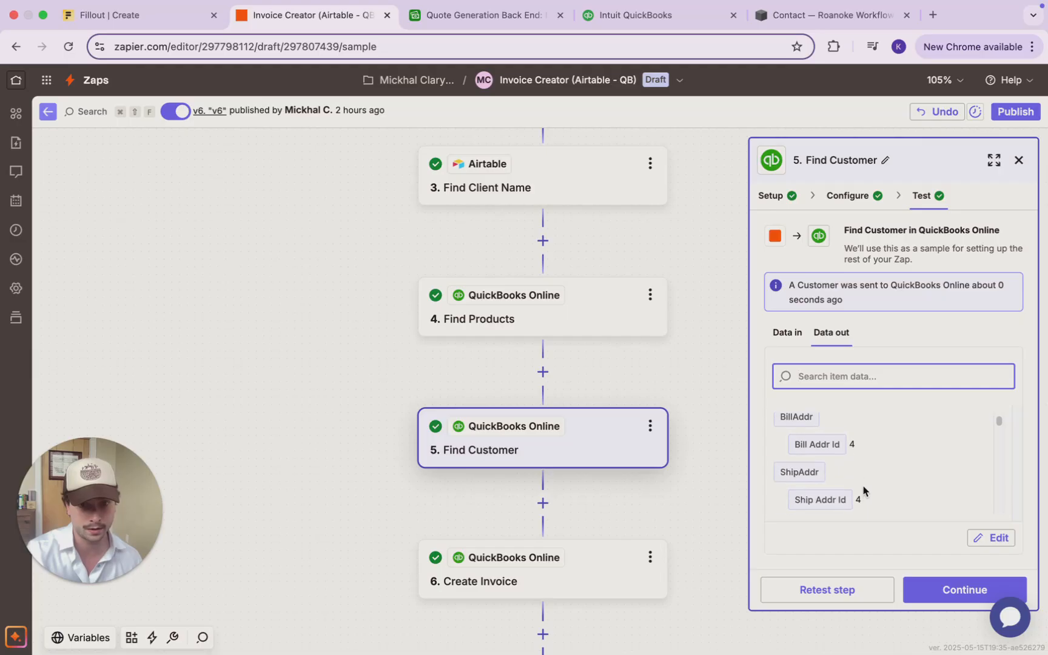
scroll(863, 490, "down", 10)
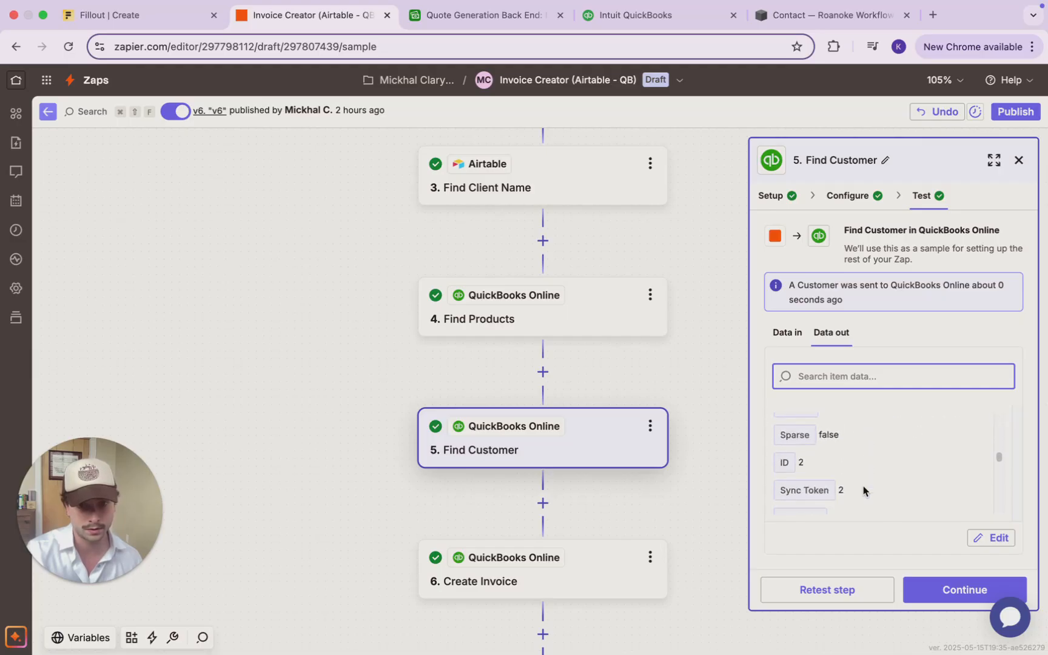
scroll(863, 490, "down", 4)
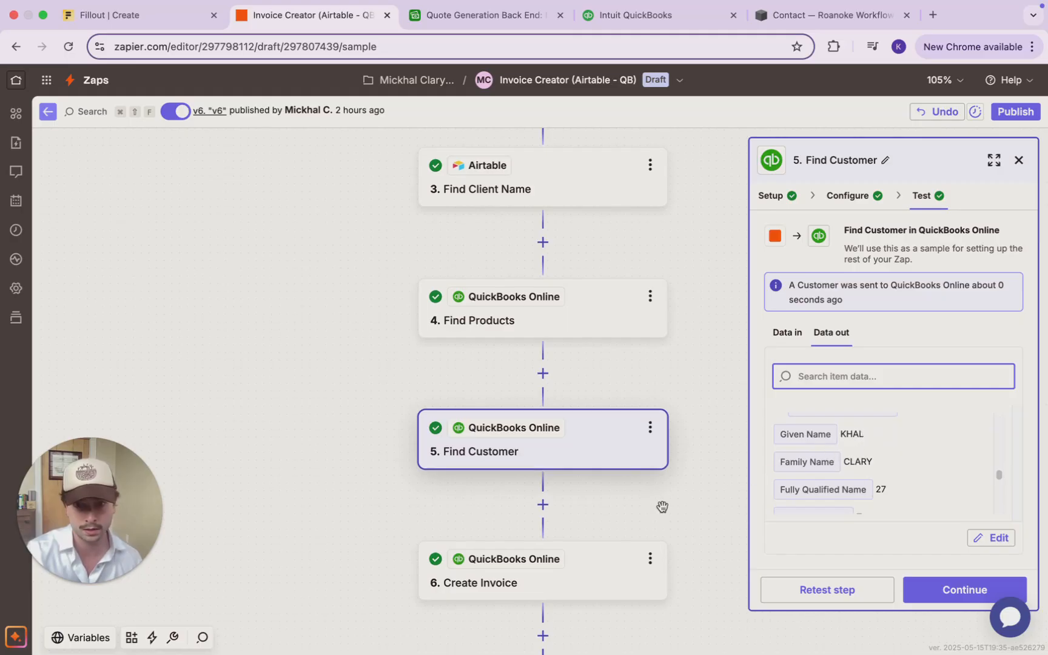
scroll(662, 503, "up", 3)
scroll(834, 510, "down", 2)
scroll(644, 536, "down", 3)
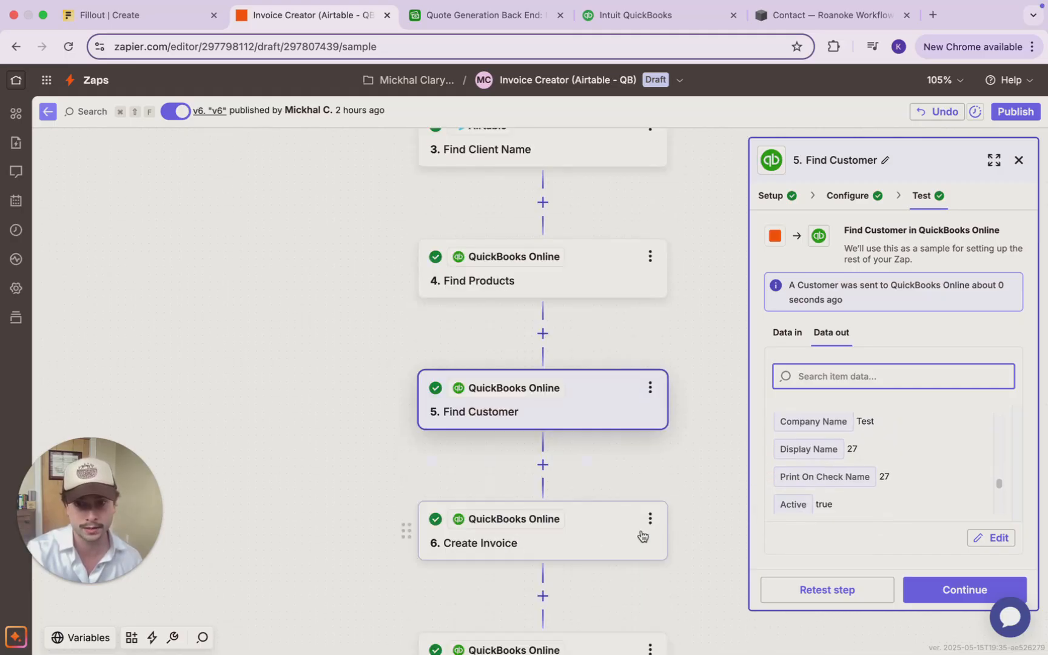
left_click(609, 515)
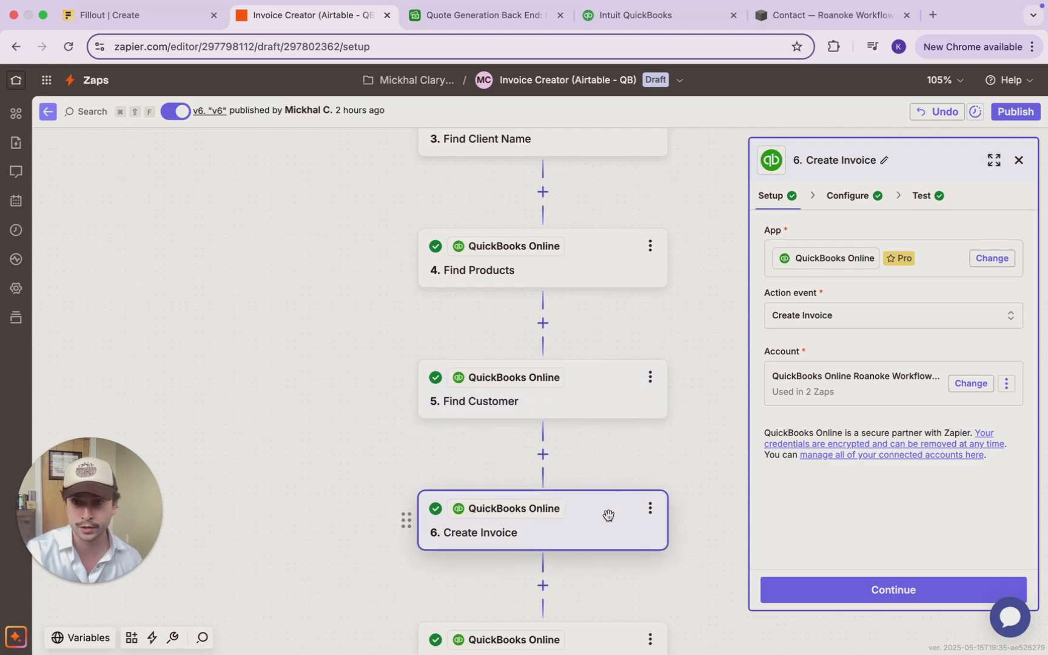
left_click(994, 160)
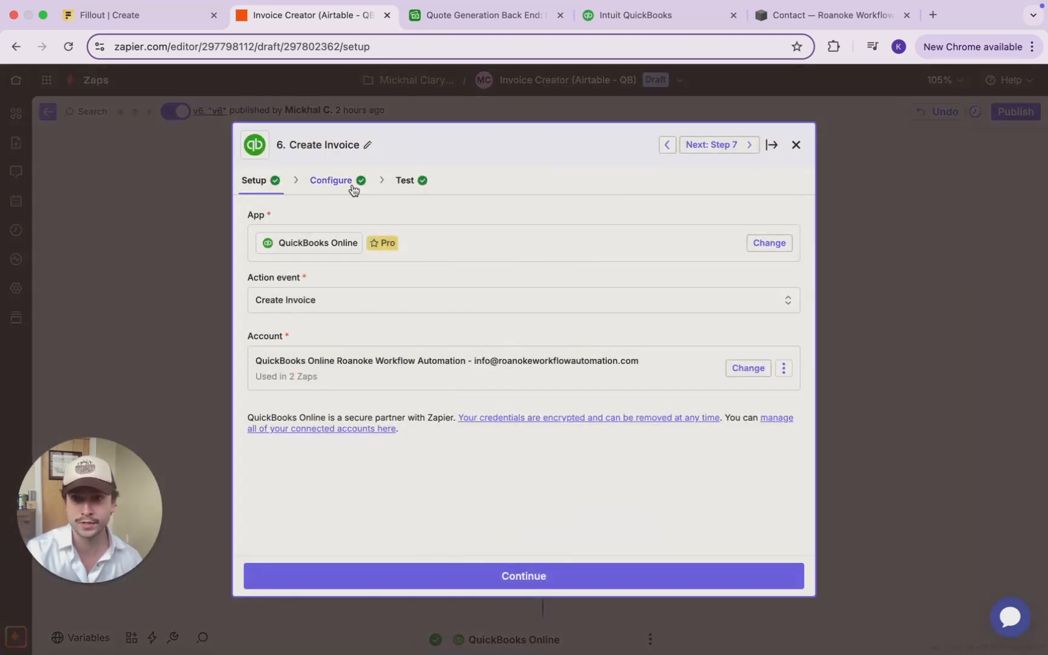
left_click(350, 184)
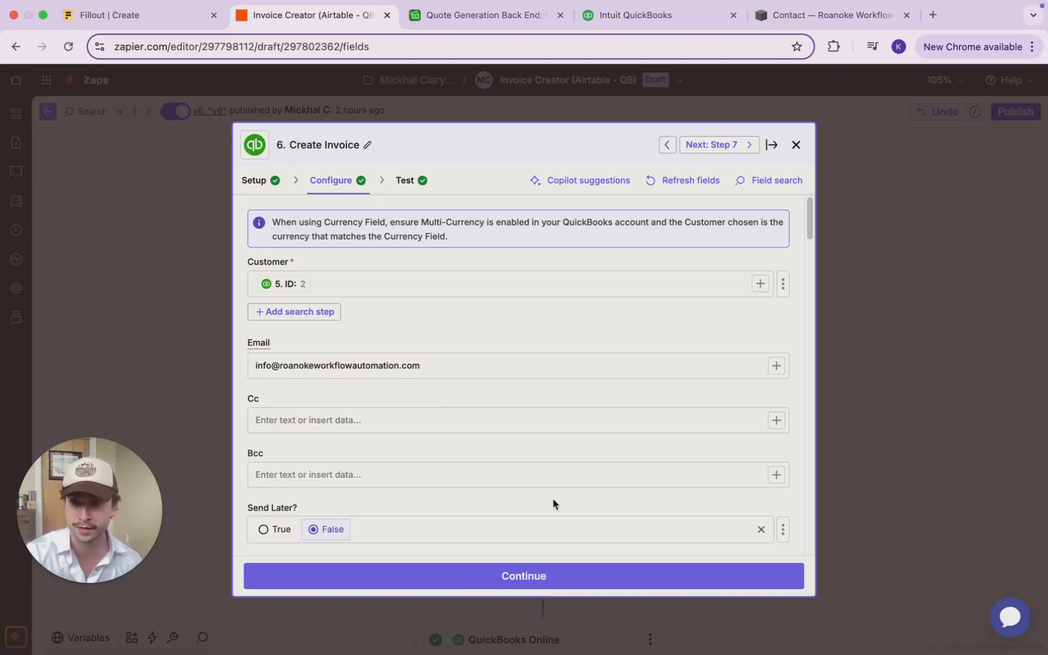
scroll(553, 503, "down", 3)
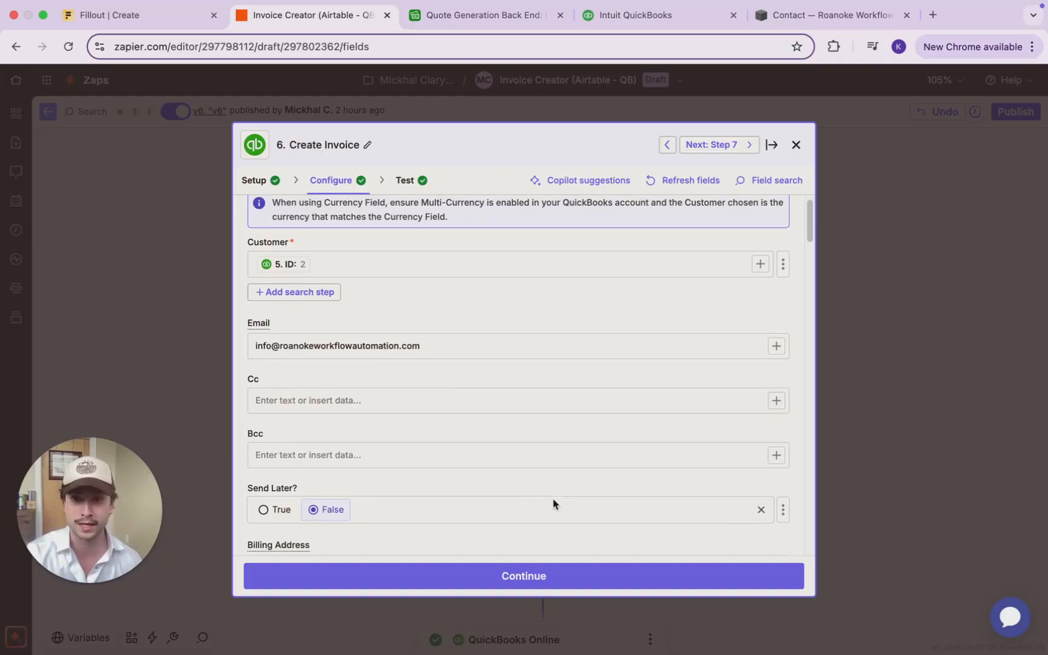
scroll(491, 366, "up", 3)
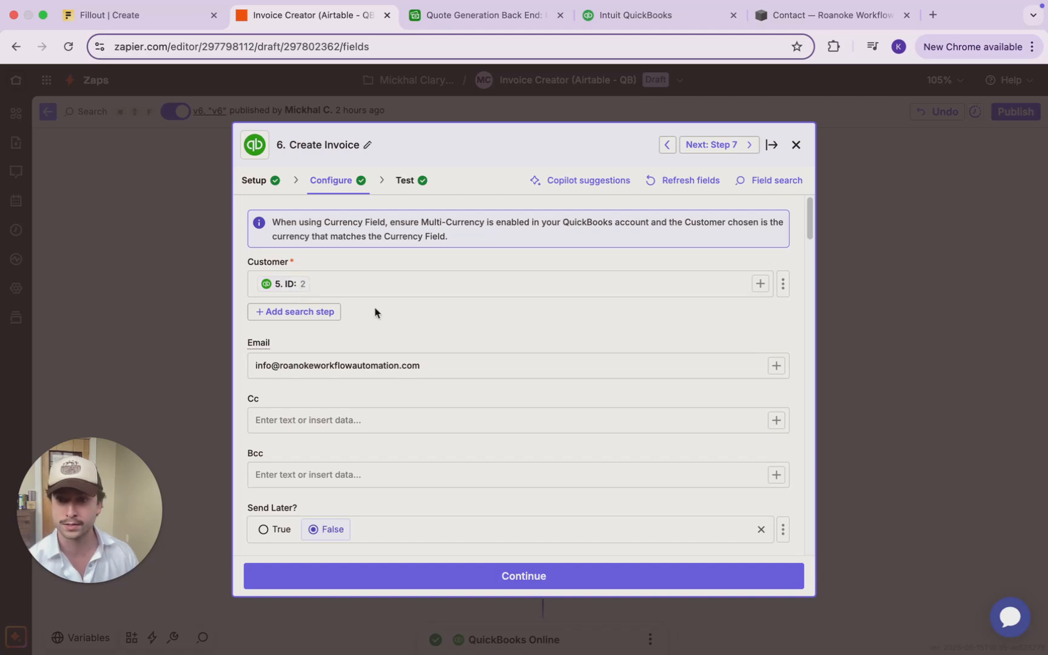
scroll(443, 310, "down", 1)
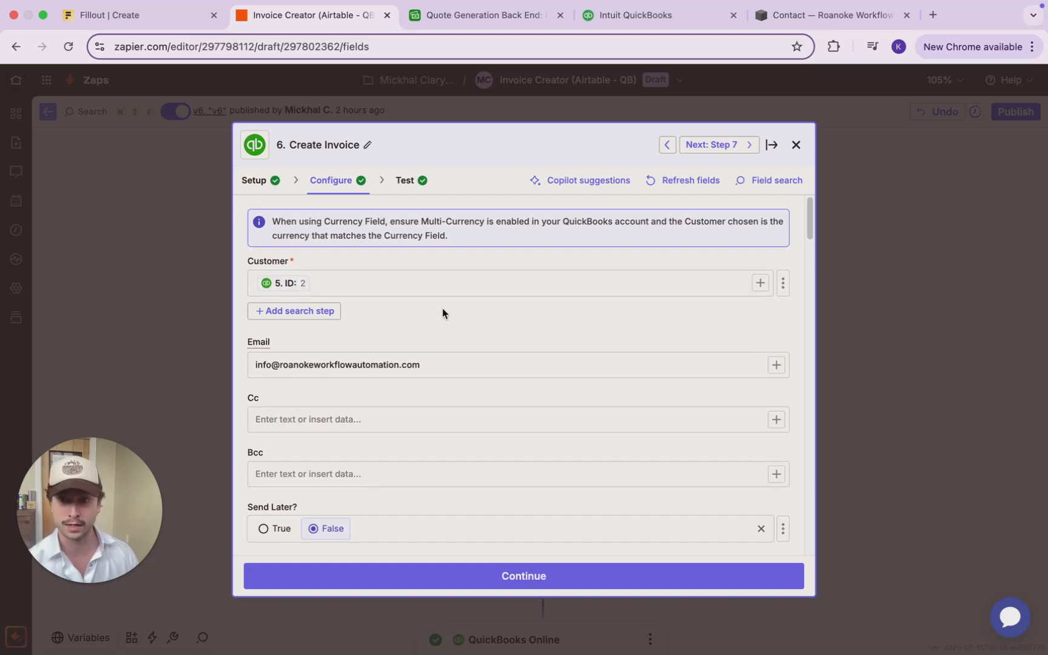
Clear the invoice Email field and browse the Find Customer data for an email value
left_click(414, 358)
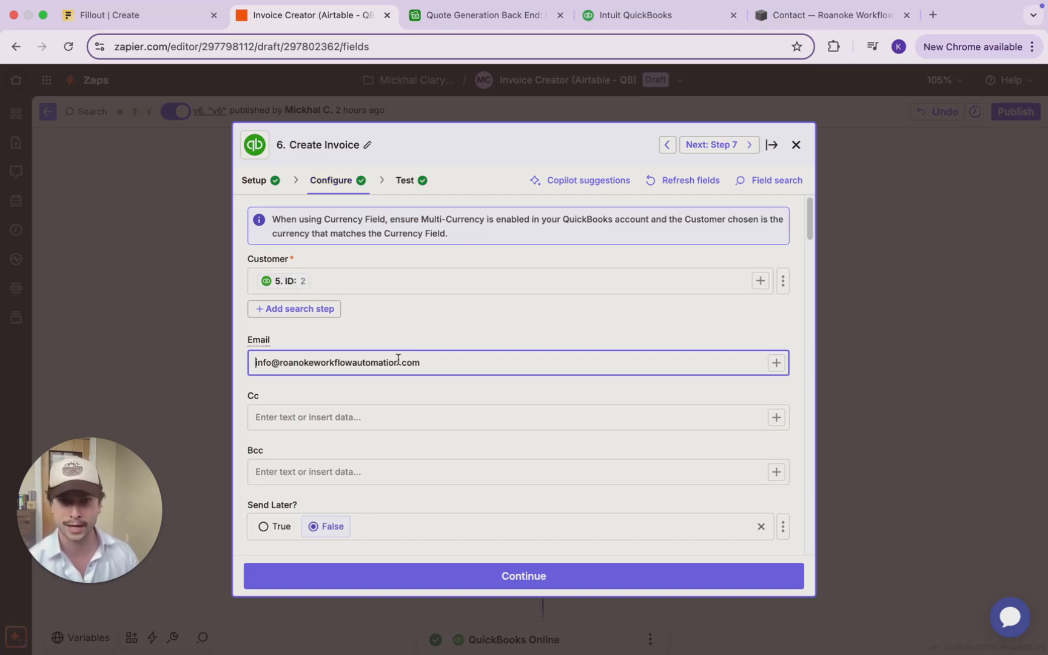
triple_click(398, 361)
left_click(482, 364)
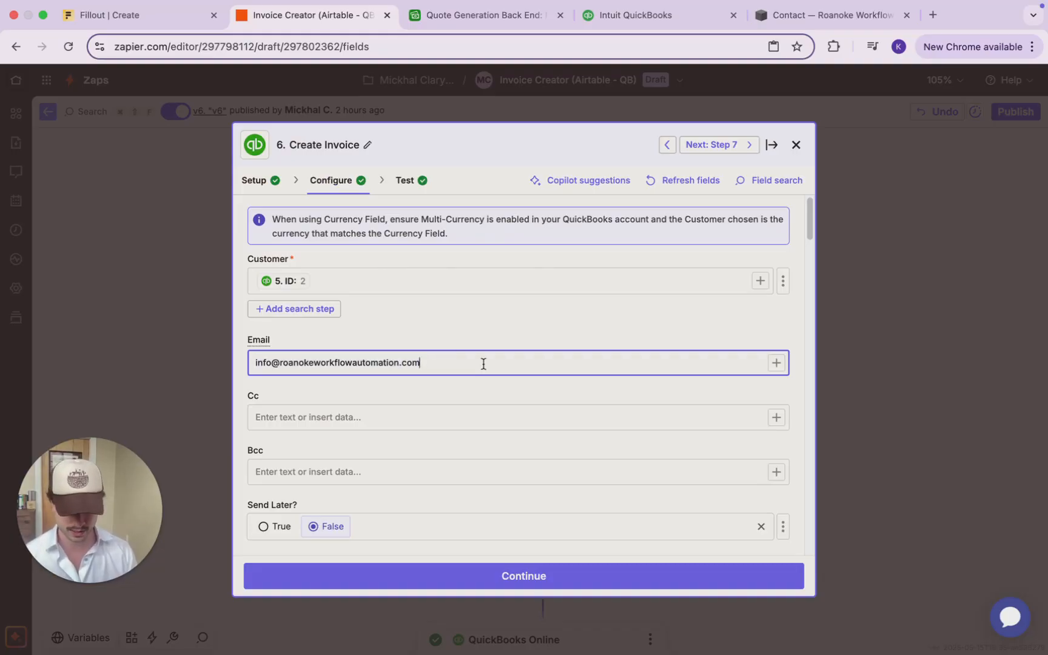
key("super+BackSpace")
type(".")
key("BackSpace")
type("/")
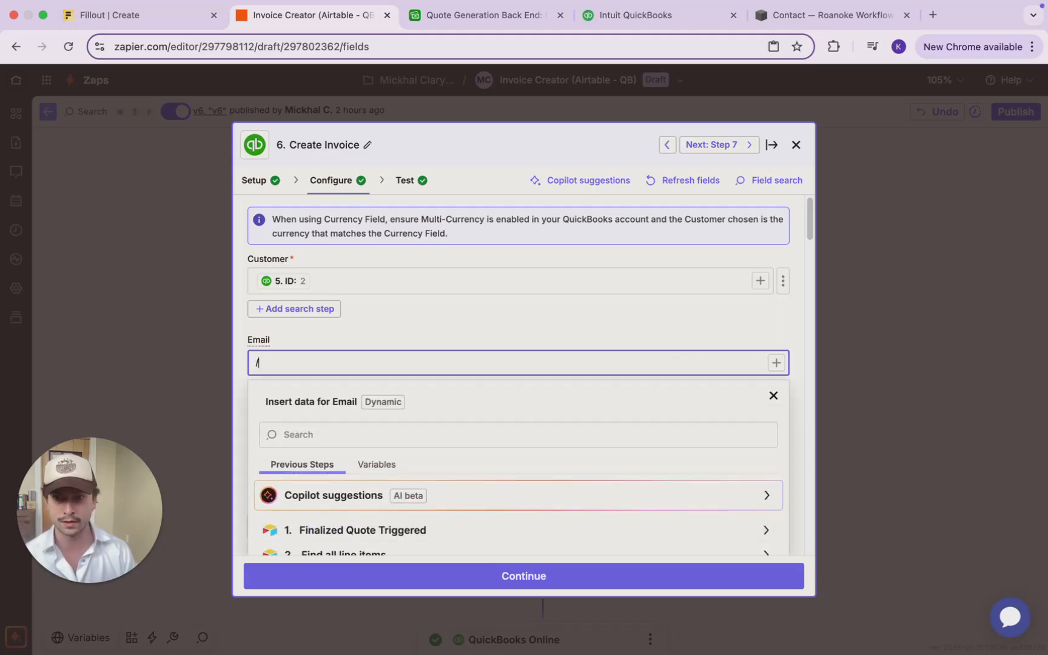
scroll(545, 352, "down", 3)
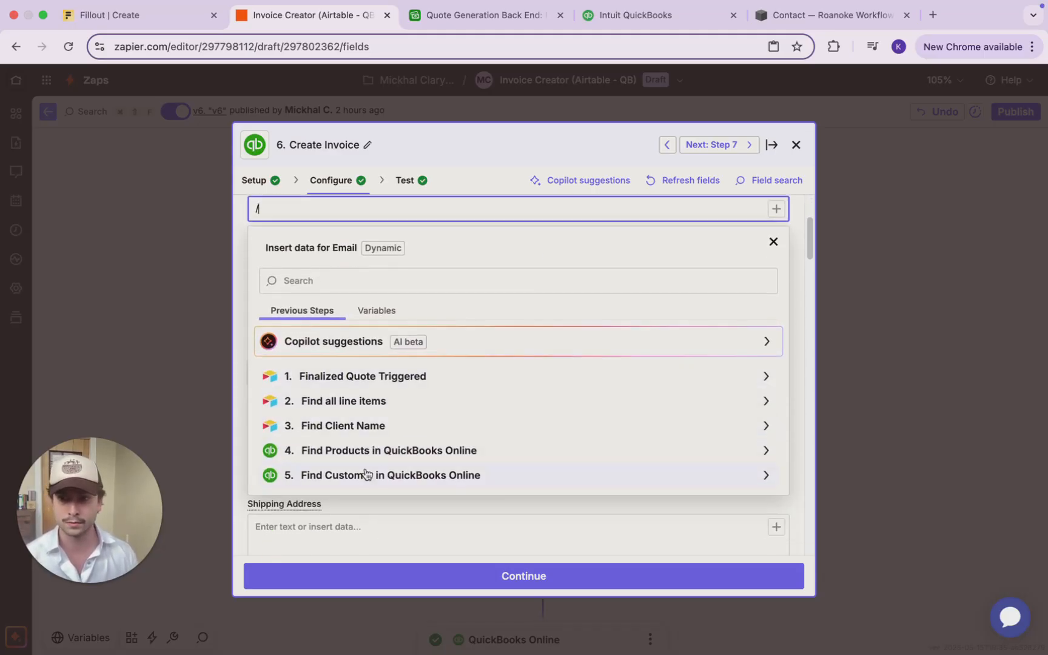
left_click(366, 475)
scroll(384, 411, "down", 2)
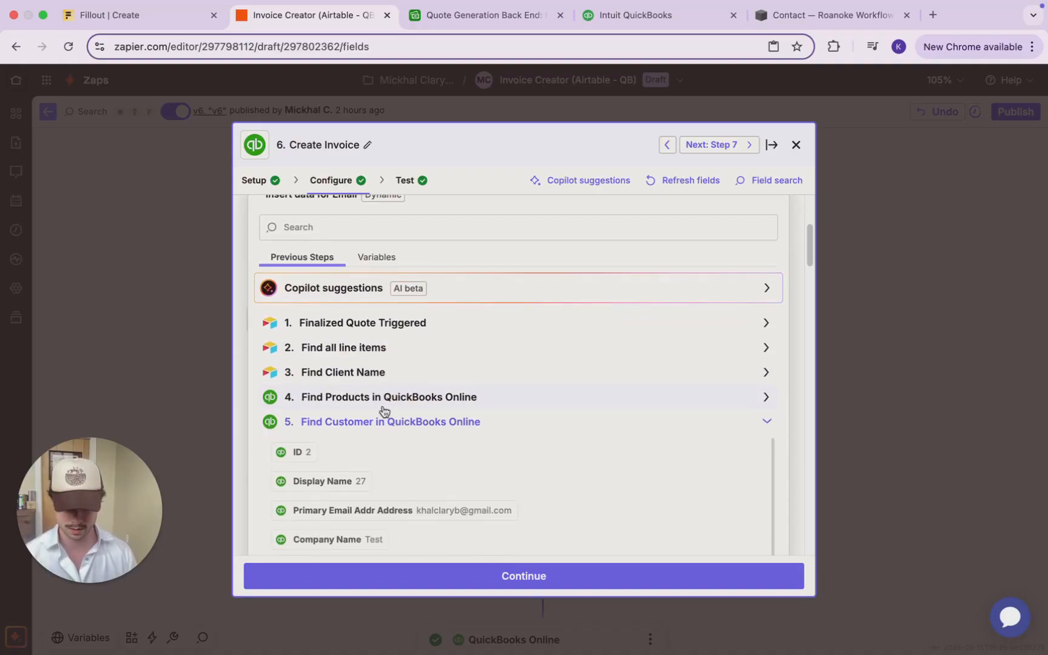
Enter the company info email address as the fixed invoice Email value
type("ema")
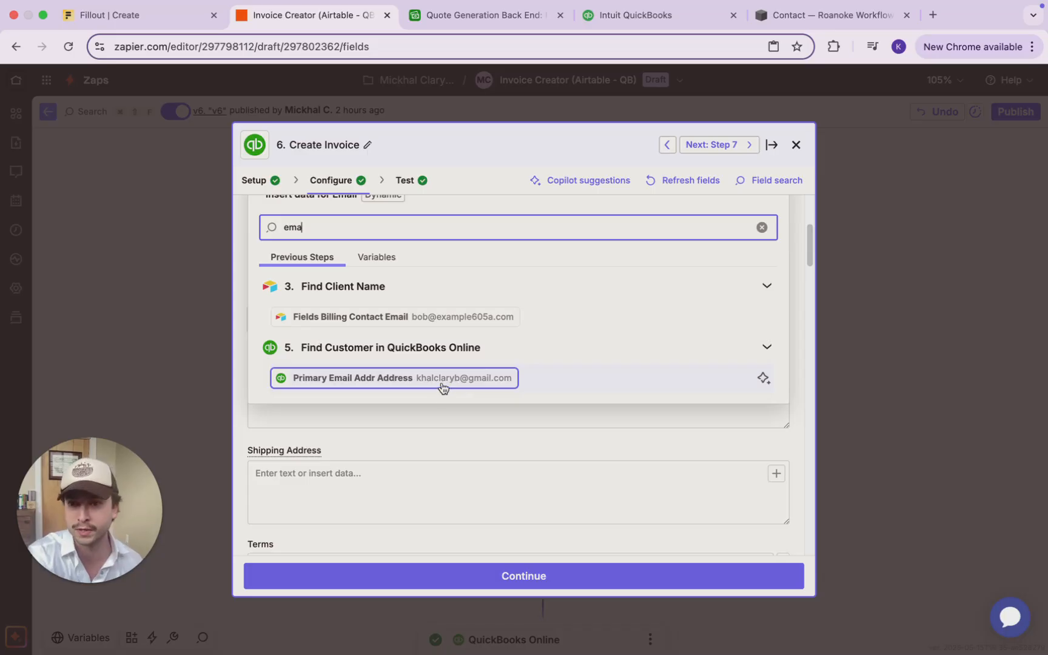
key("BackSpace")
key("BackSpace")
key("BackSpace")
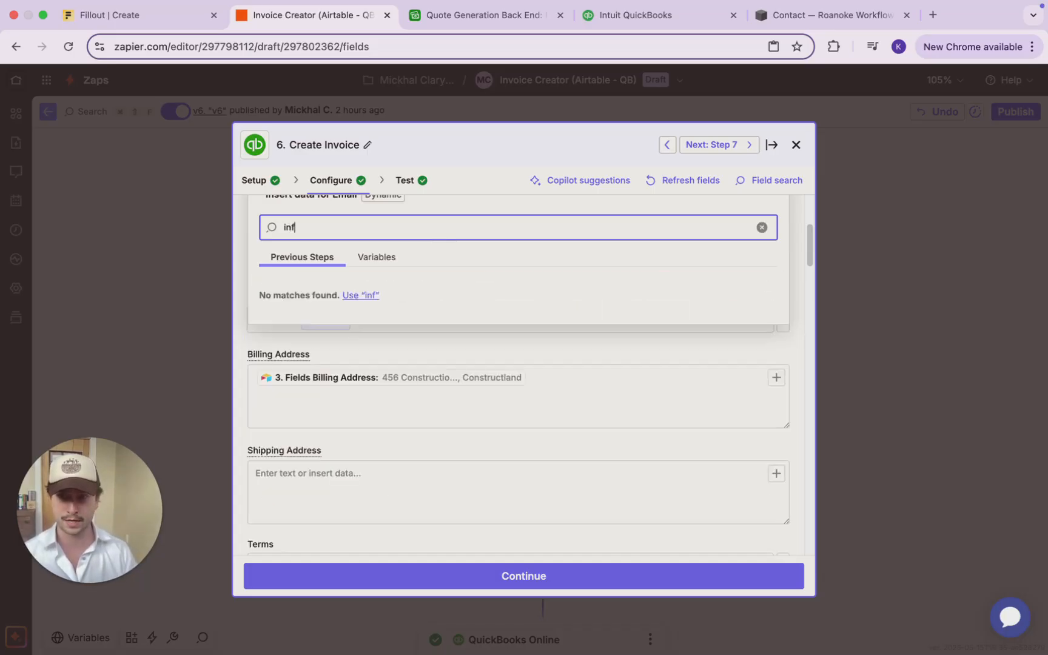
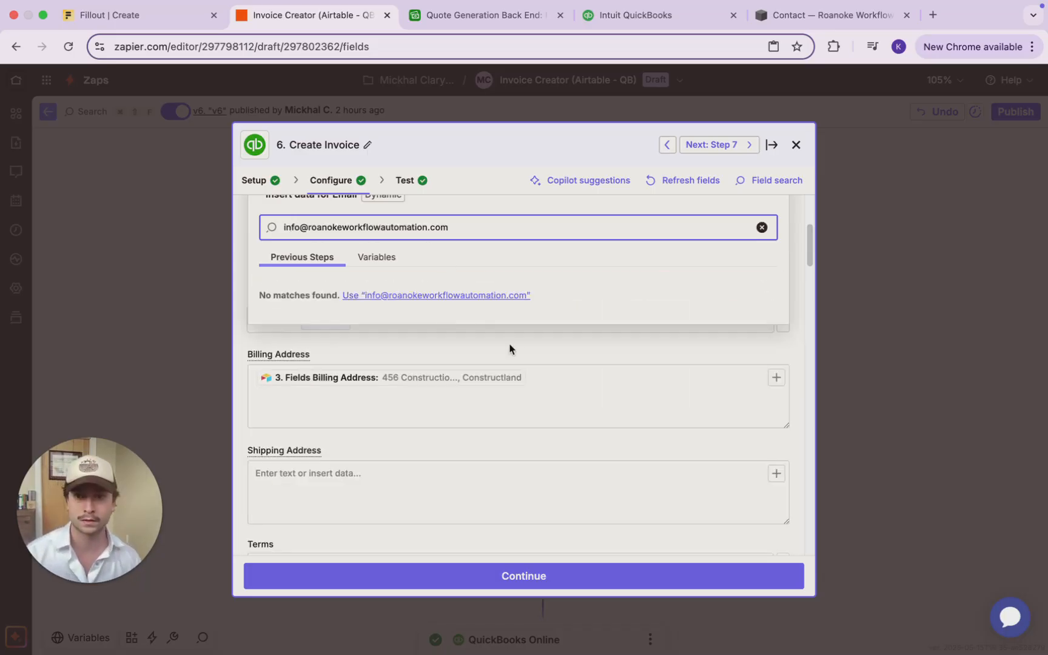
left_click(560, 344)
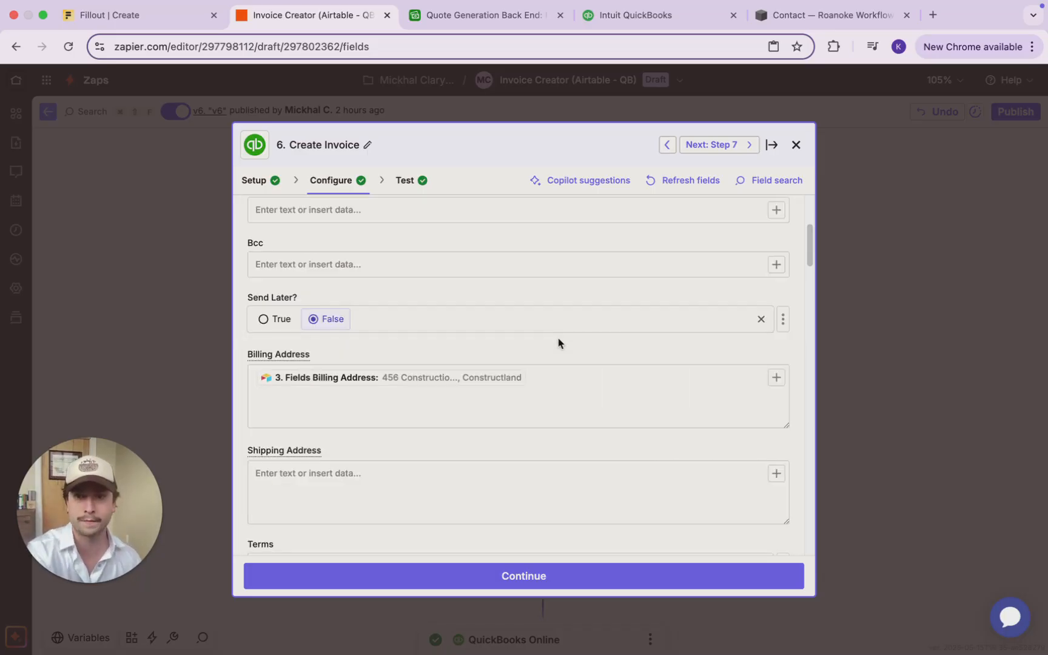
scroll(412, 328, "up", 4)
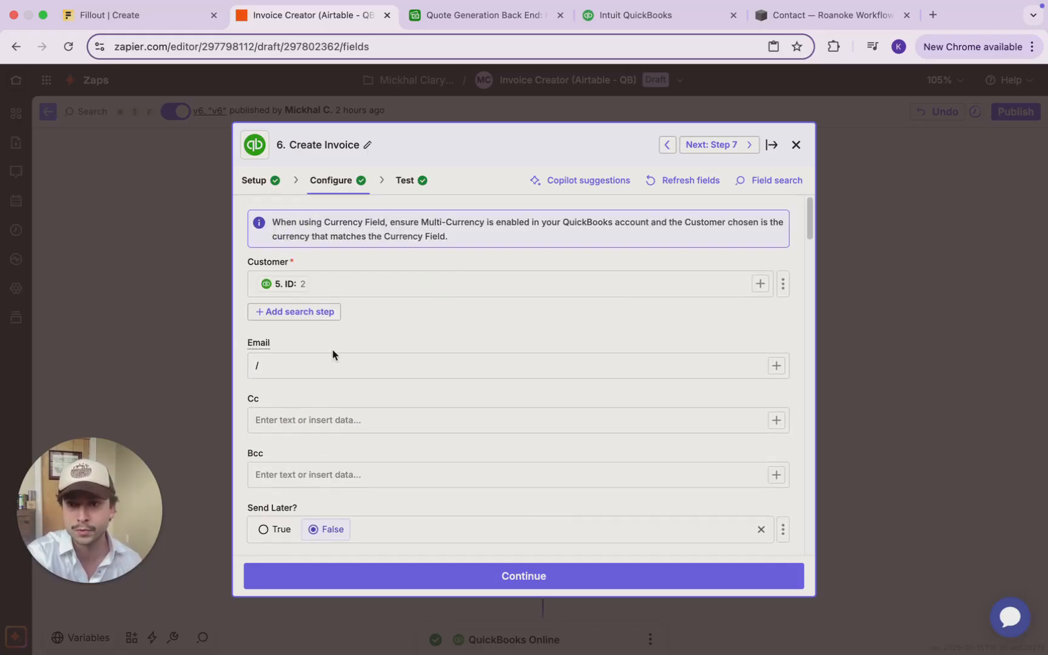
left_click(325, 365)
key("BackSpace")
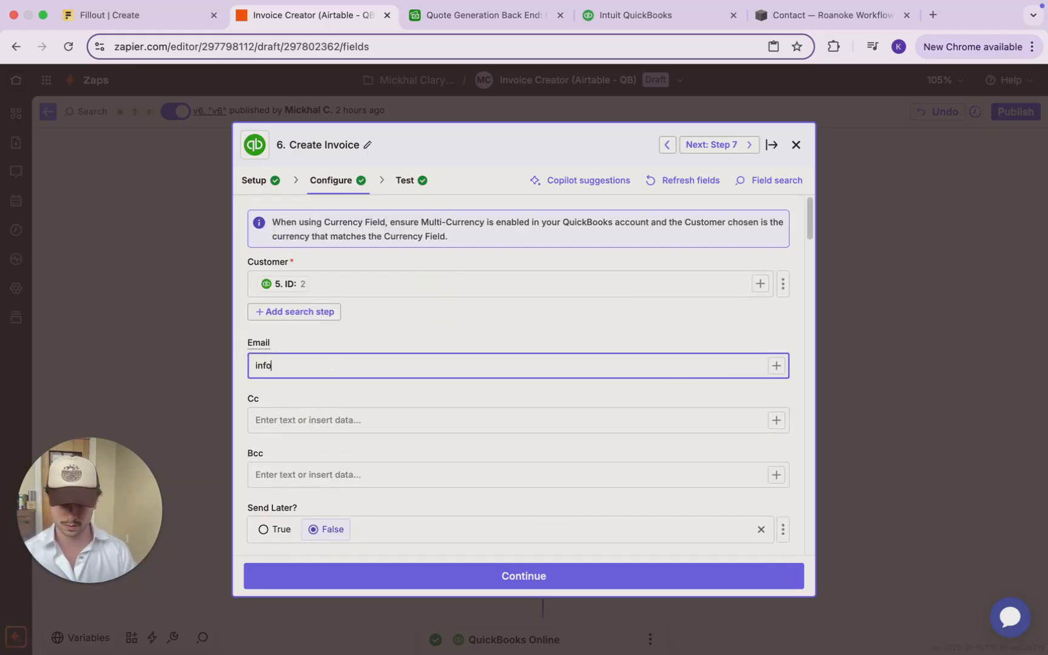
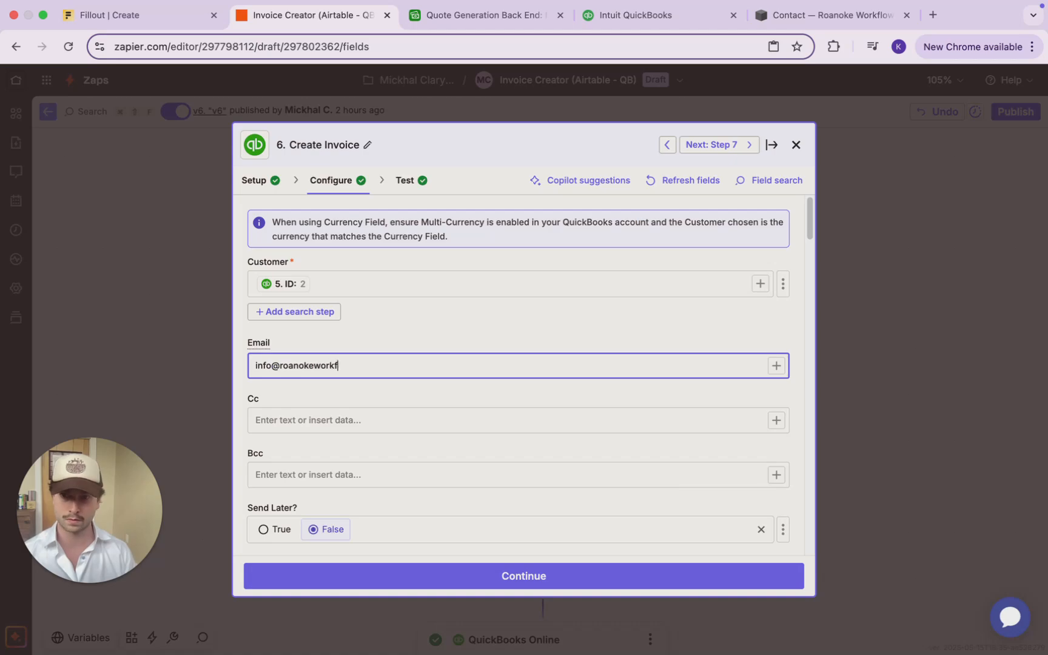
key("Tab")
key("Tab")
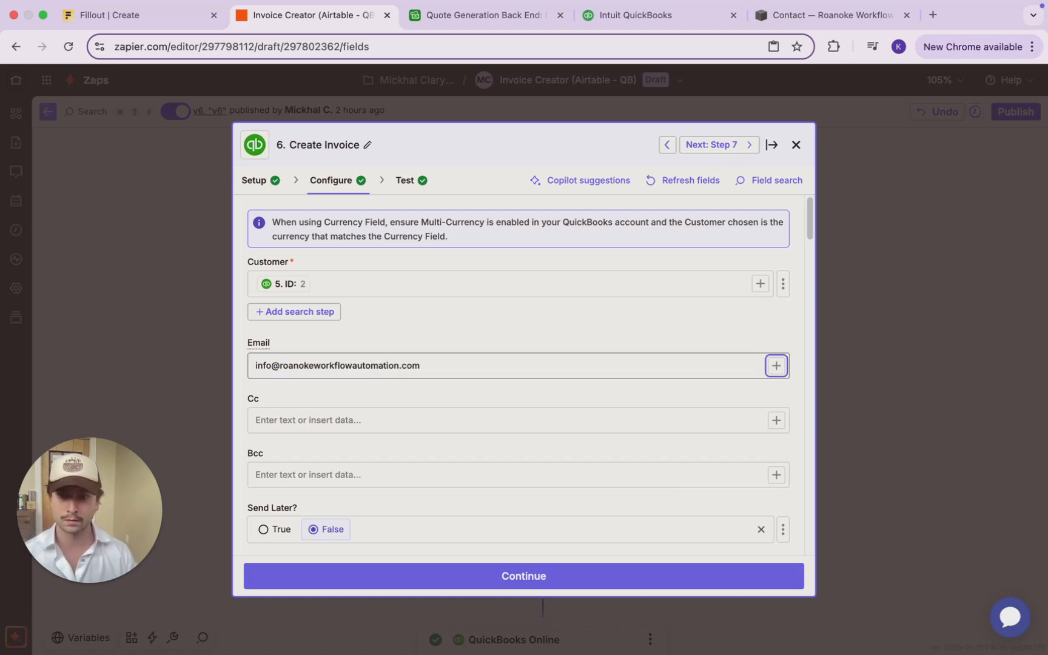
Delete the Billing Address mapping and search 'addres' in the Find Client Name data
scroll(304, 394, "down", 5)
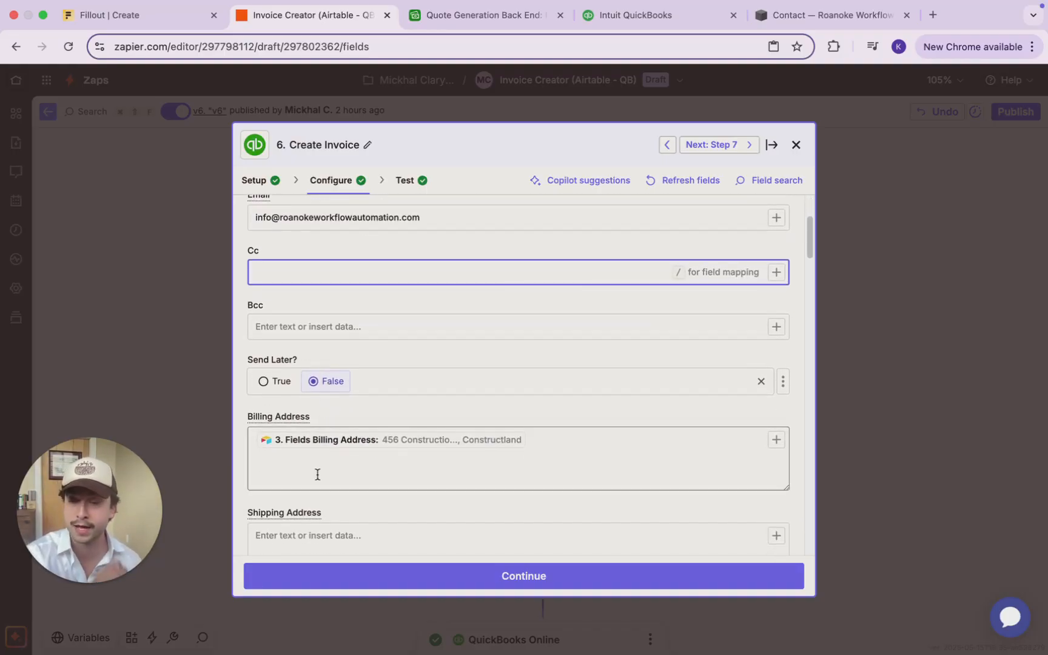
left_click(318, 474)
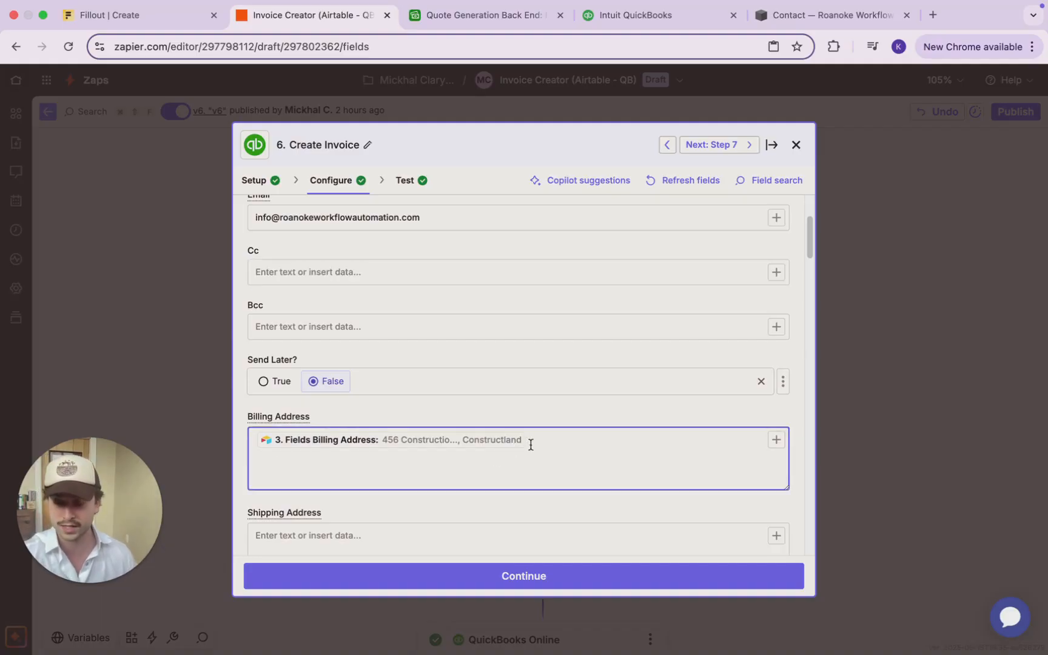
key("BackSpace")
type("/")
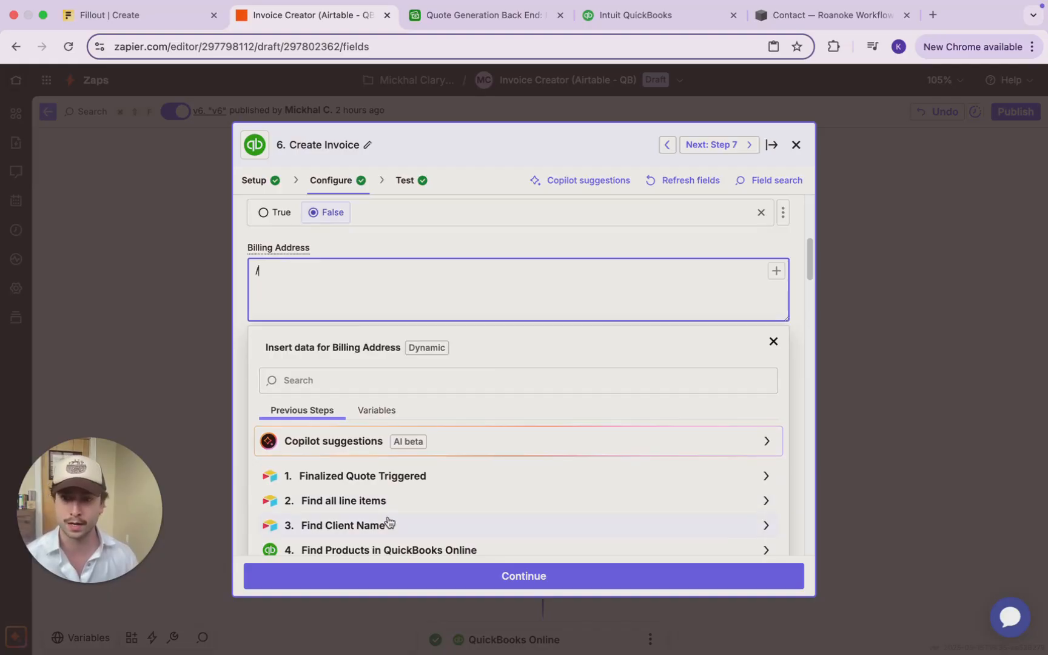
left_click(389, 523)
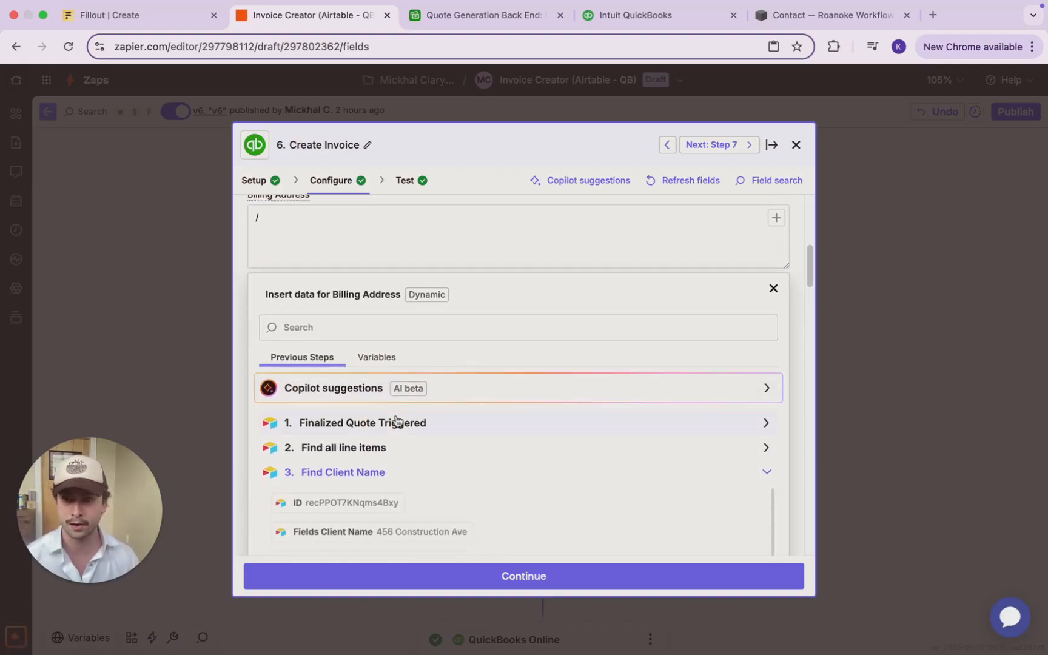
type("addres")
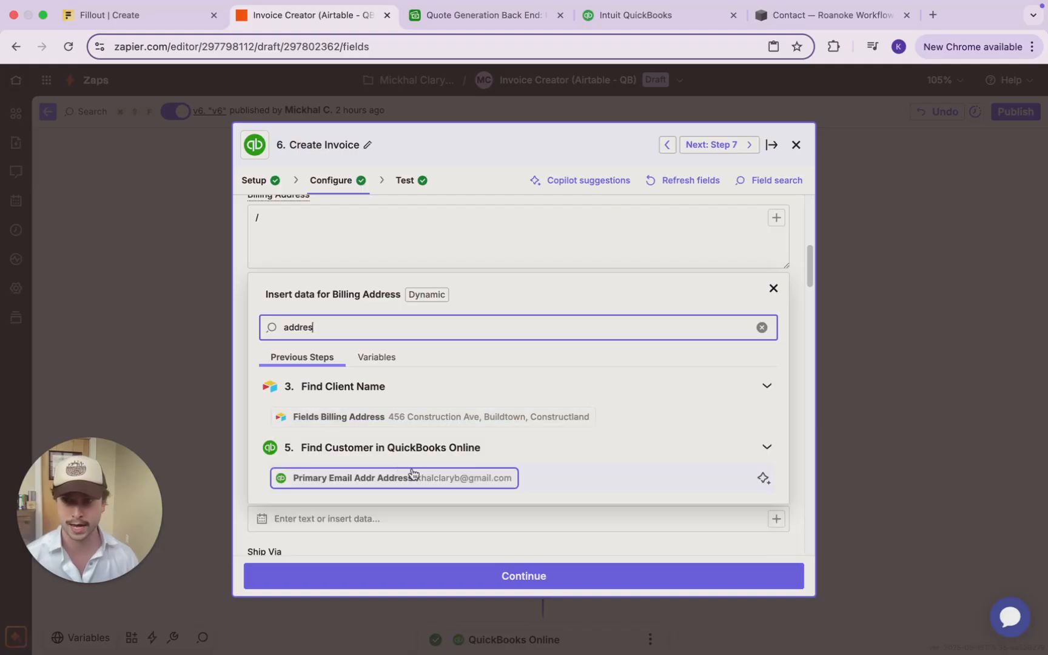
Map the client's Fields Billing Address into Billing Address and review the remaining Create Invoice fields
left_click(383, 417)
scroll(452, 350, "down", 10)
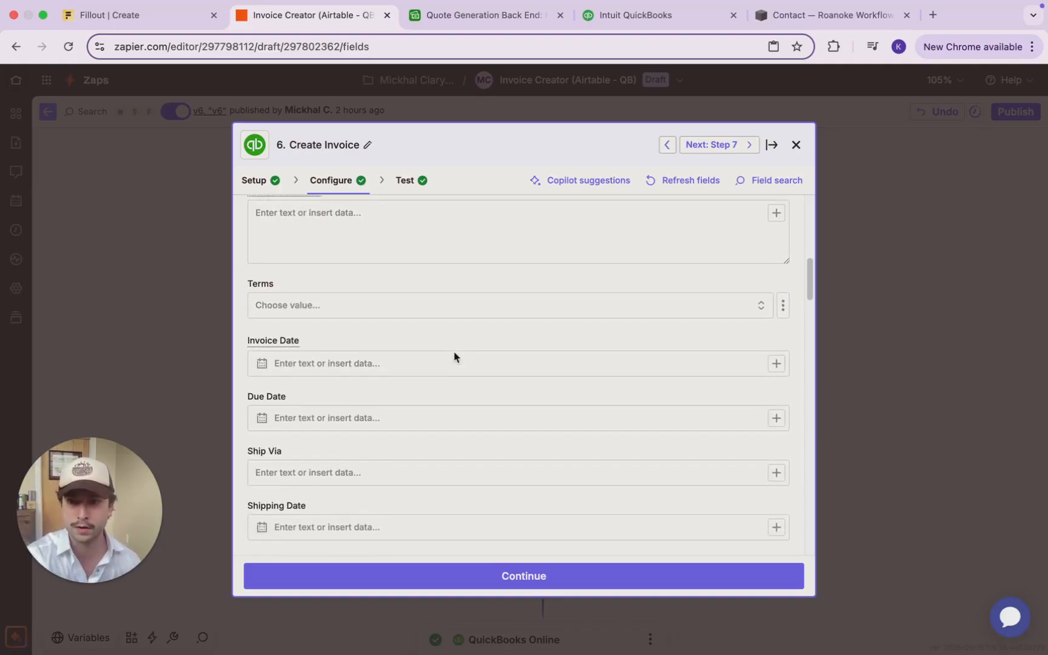
scroll(351, 370, "down", 5)
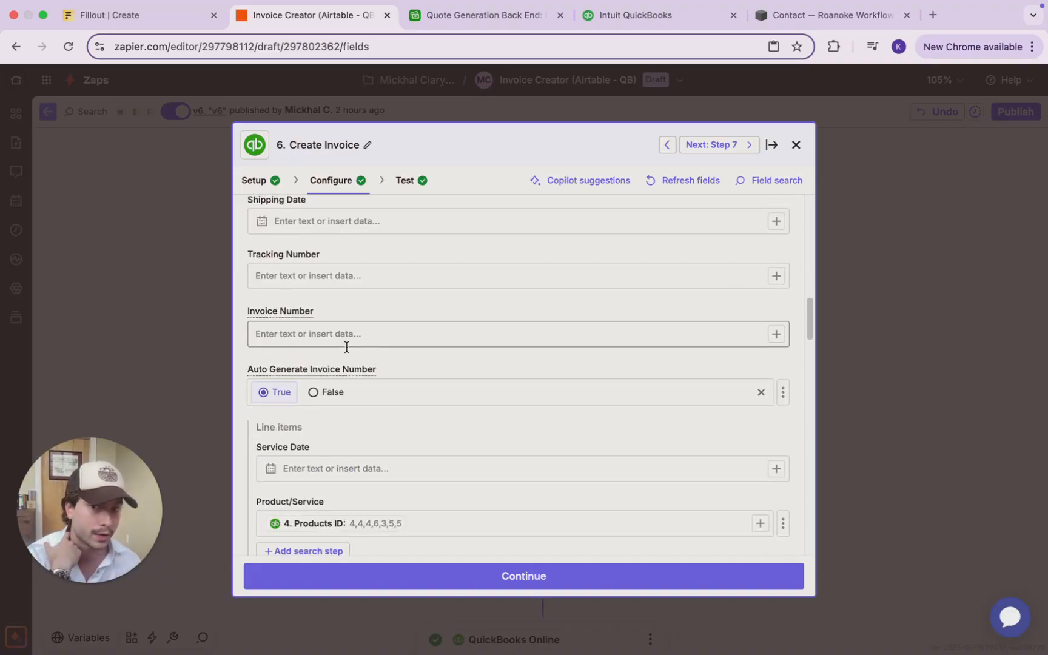
scroll(333, 393, "down", 1)
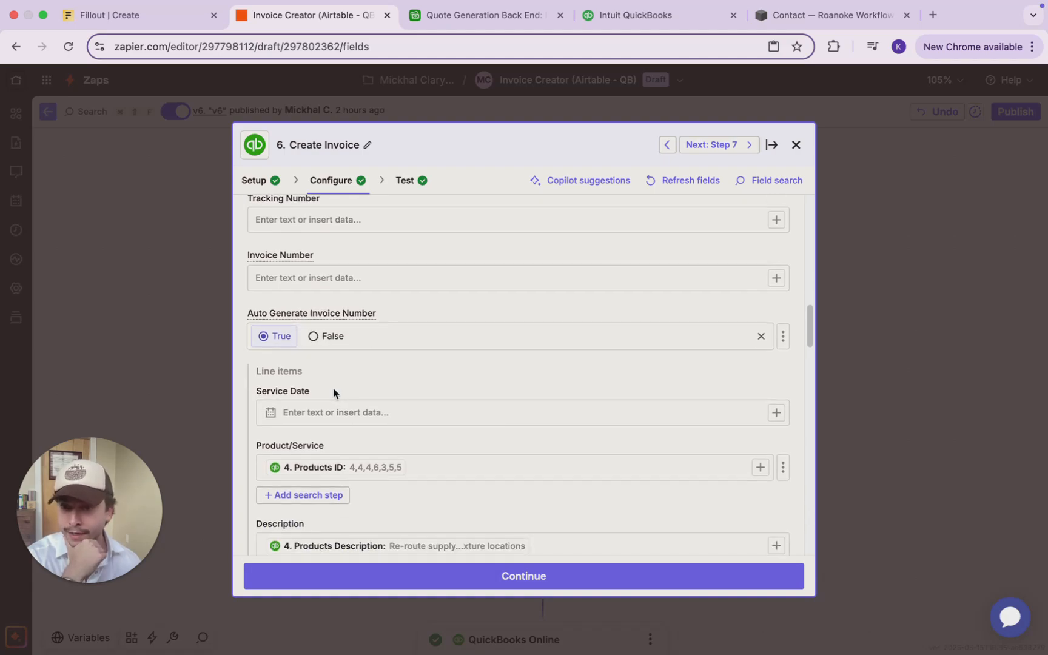
scroll(355, 415, "down", 4)
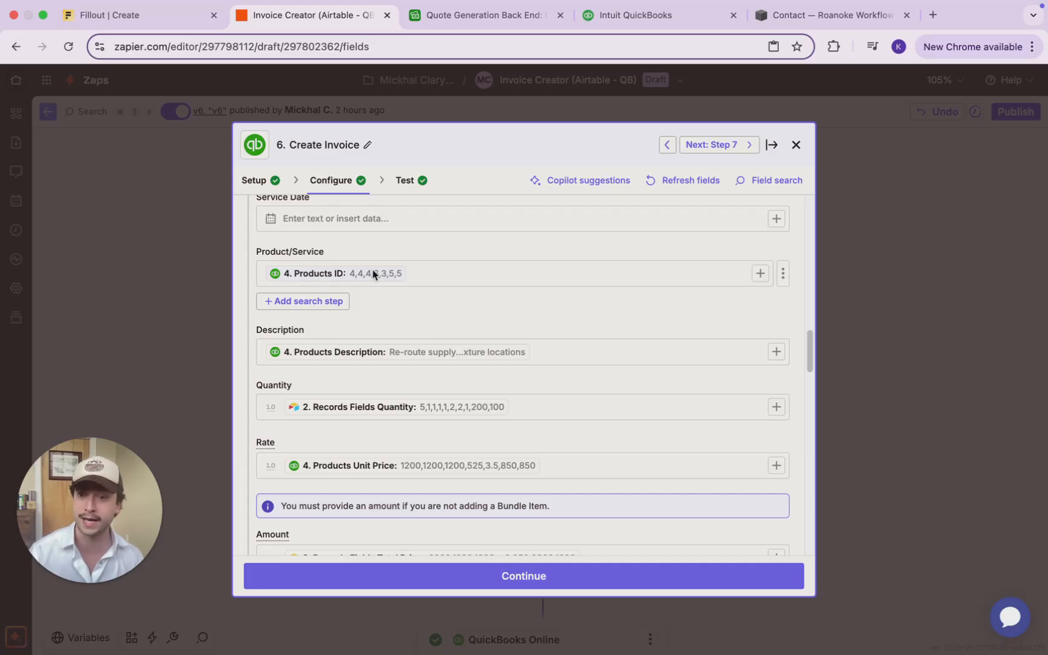
scroll(454, 335, "down", 1)
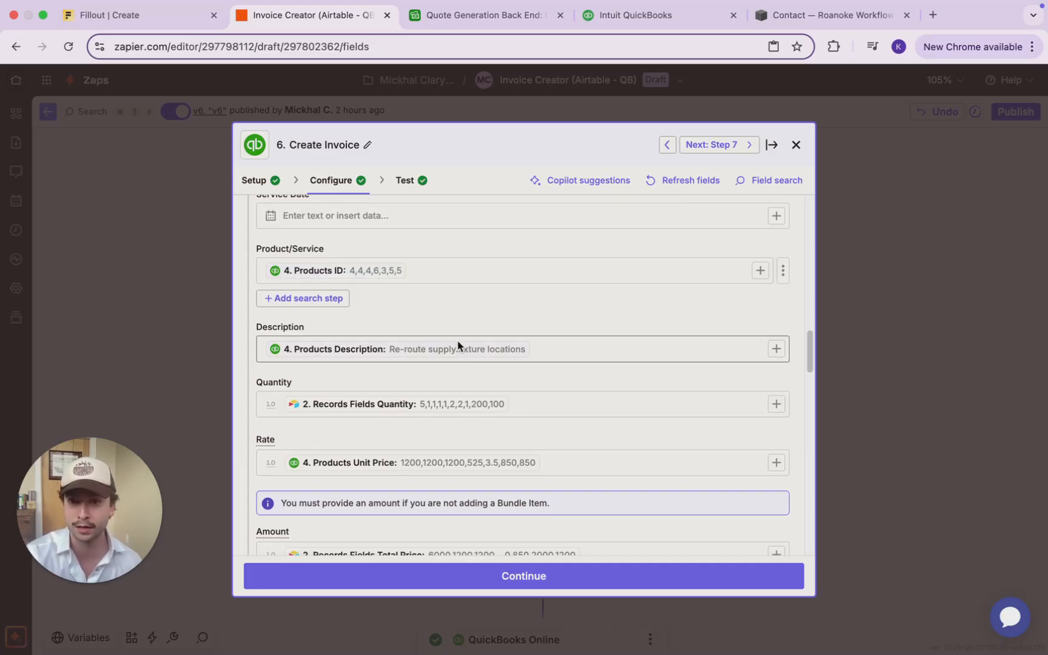
scroll(421, 360, "down", 2)
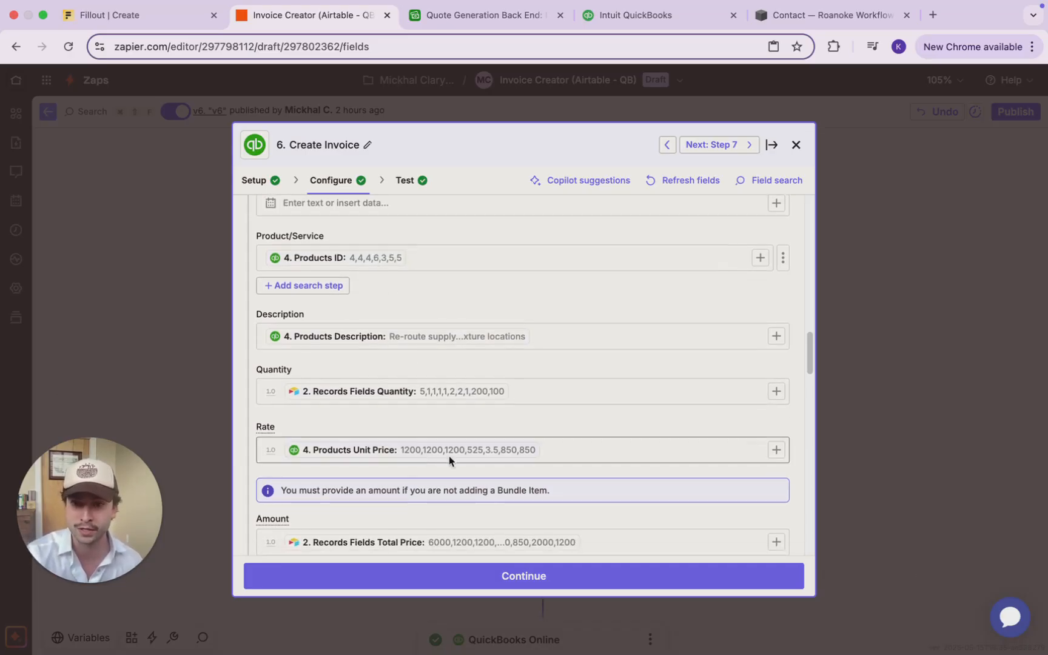
scroll(451, 466, "down", 5)
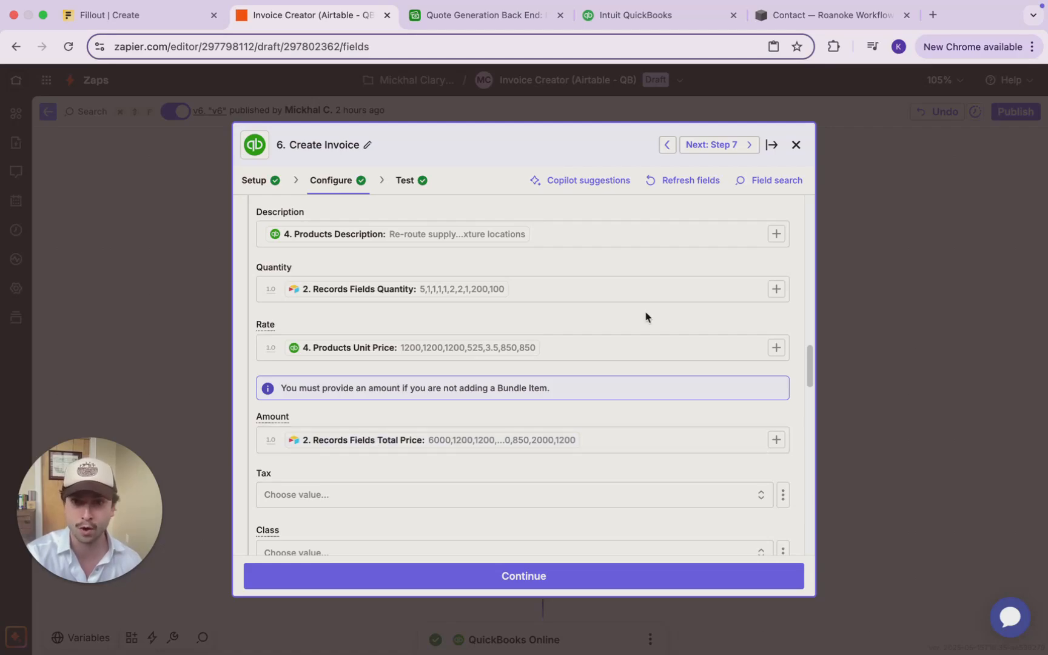
left_click(770, 149)
scroll(578, 431, "down", 2)
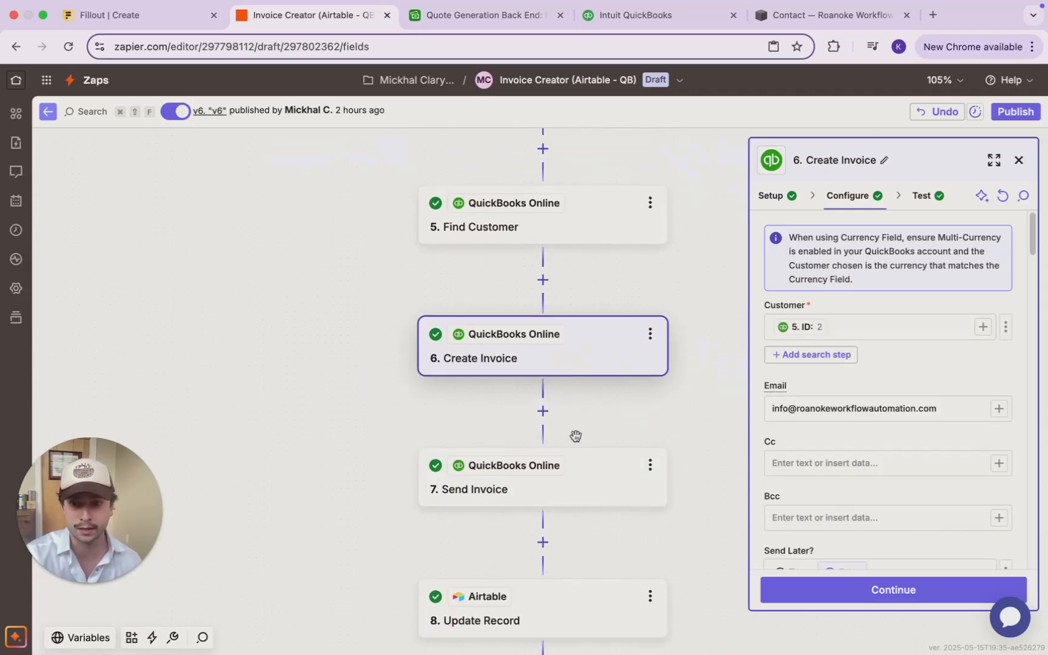
Inspect Send Invoice's mappings: Invoice set to step 6's ID, Email set to the company info address
left_click(567, 455)
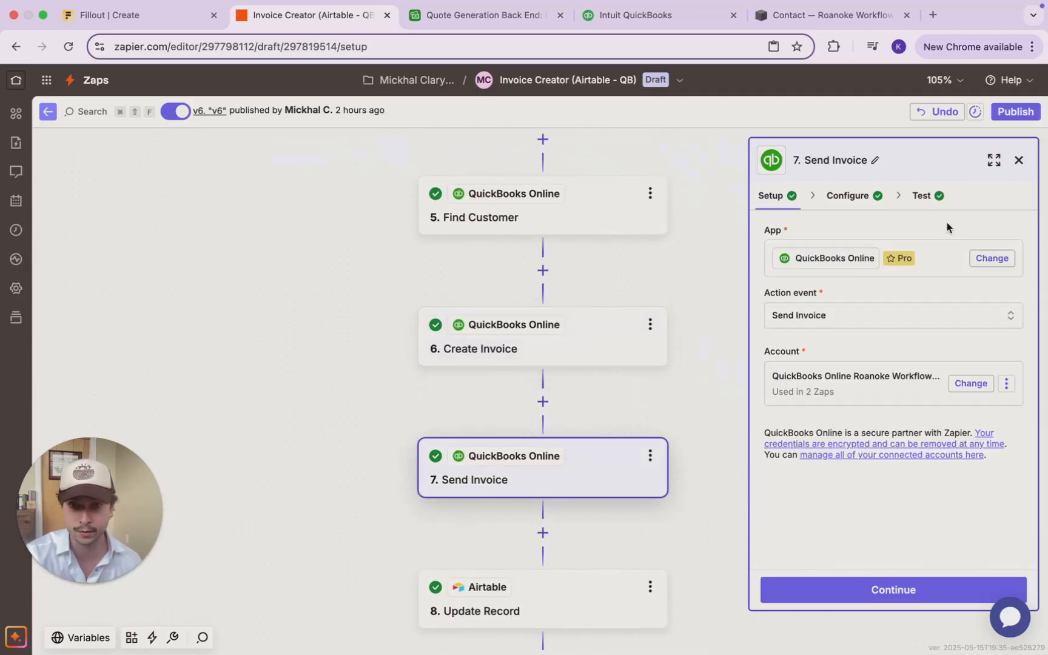
left_click(993, 160)
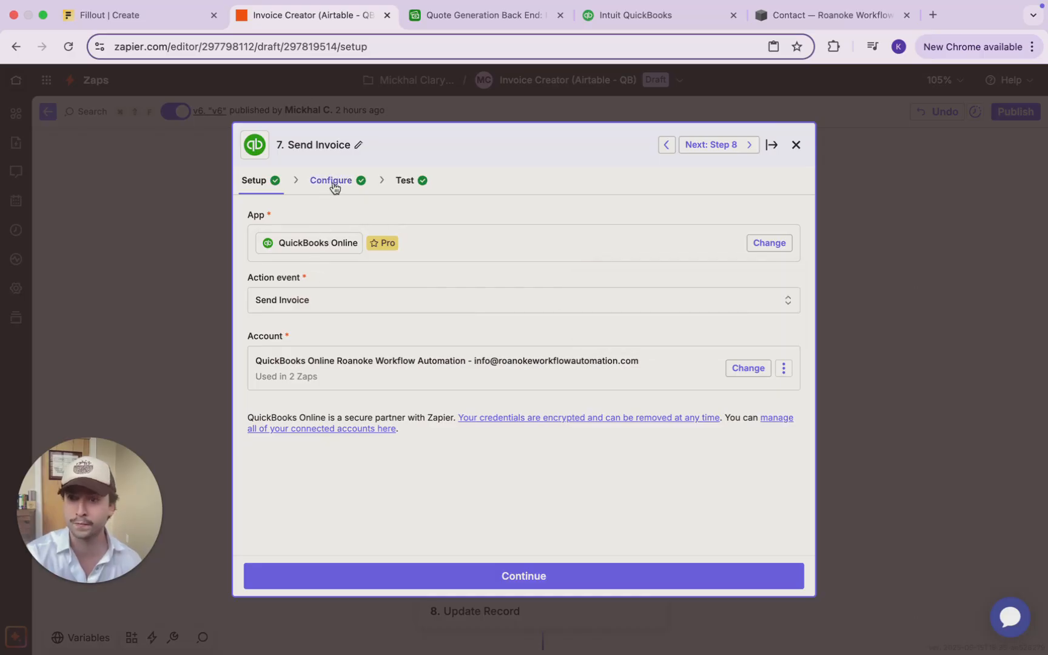
left_click(333, 182)
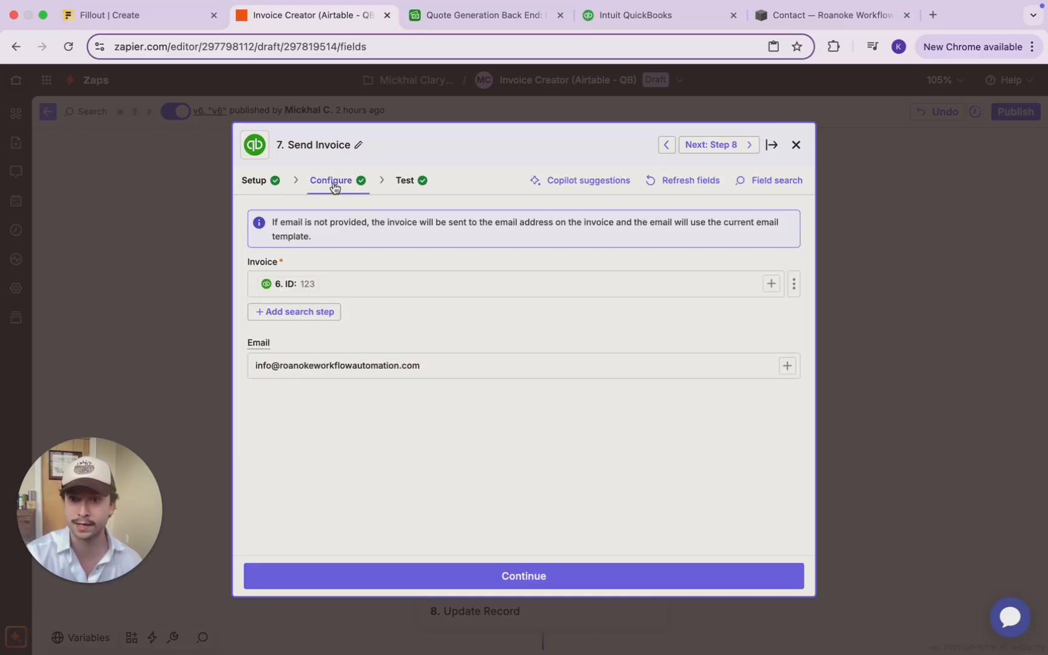
left_click(337, 287)
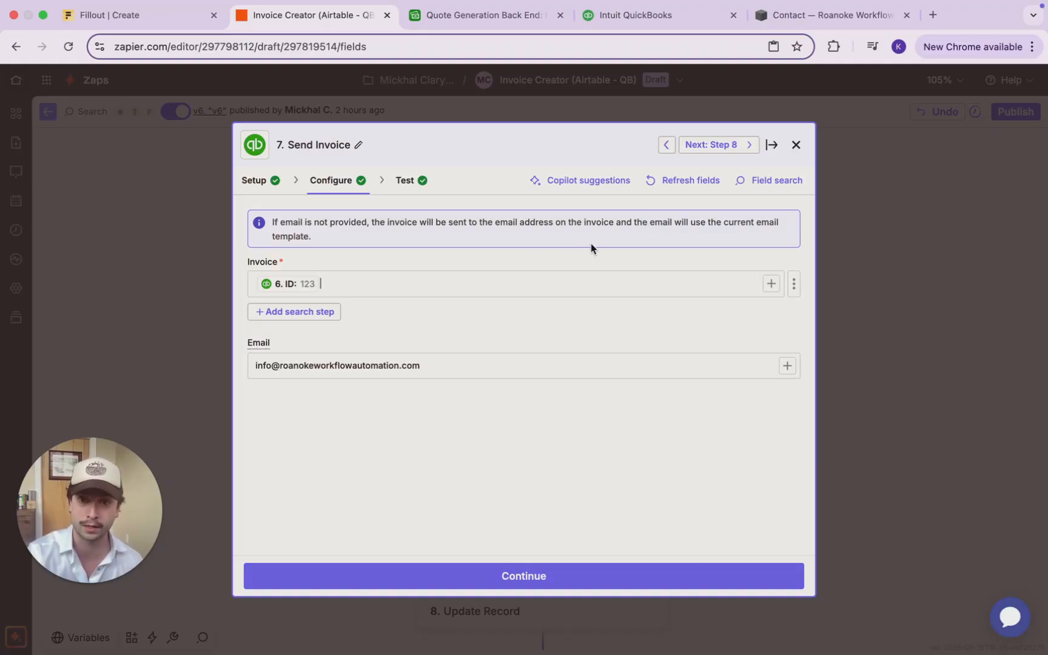
left_click(617, 367)
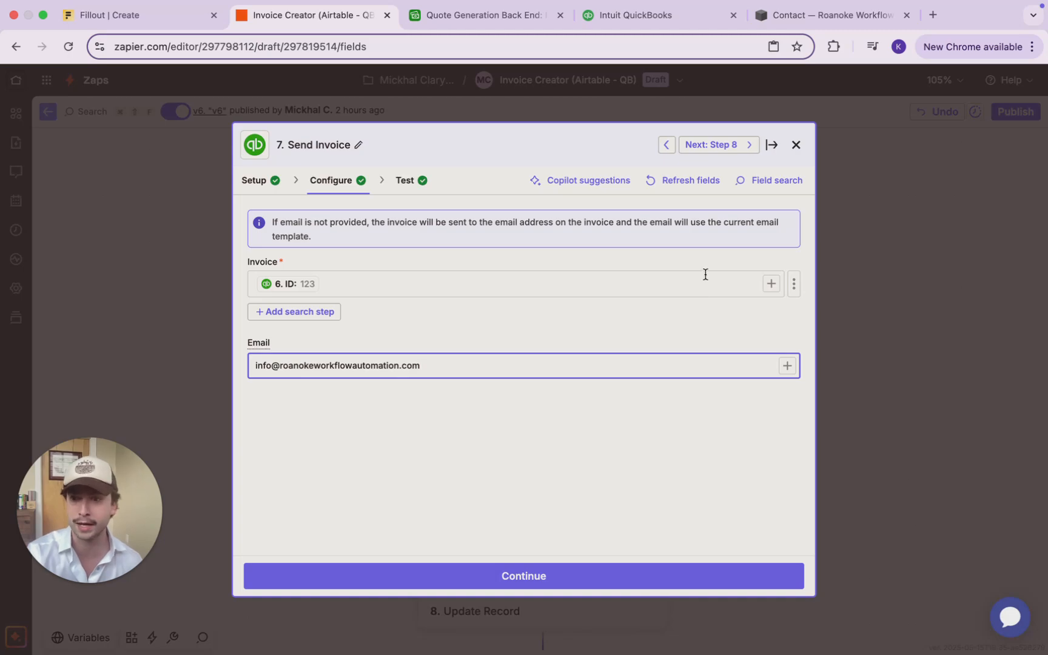
Close Send Invoice and review the Update Record step's field mappings
left_click(797, 144)
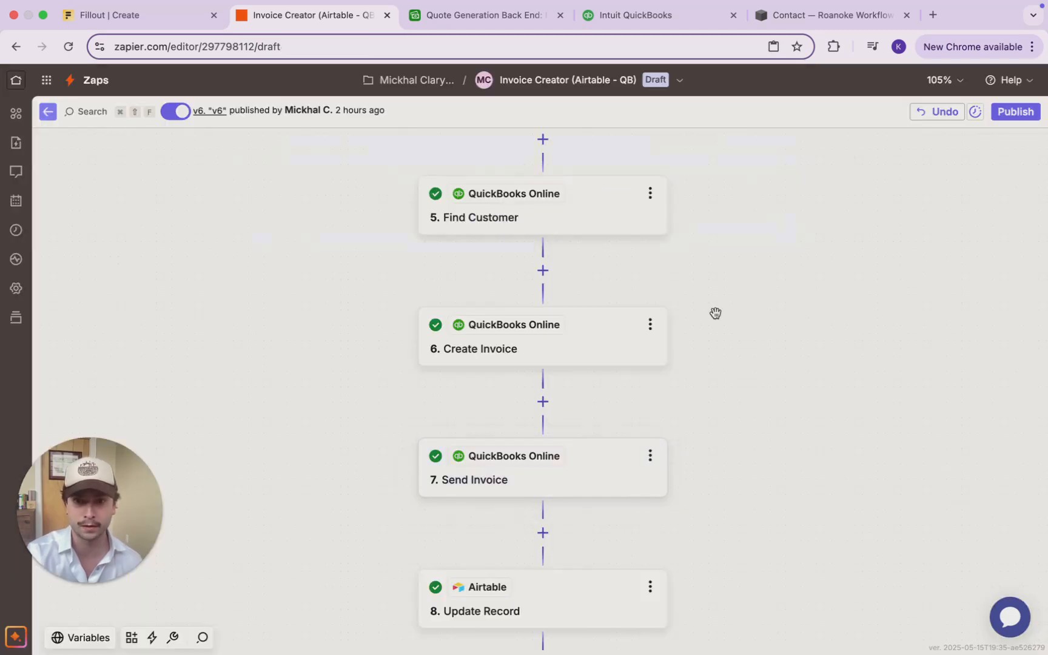
left_click(560, 506)
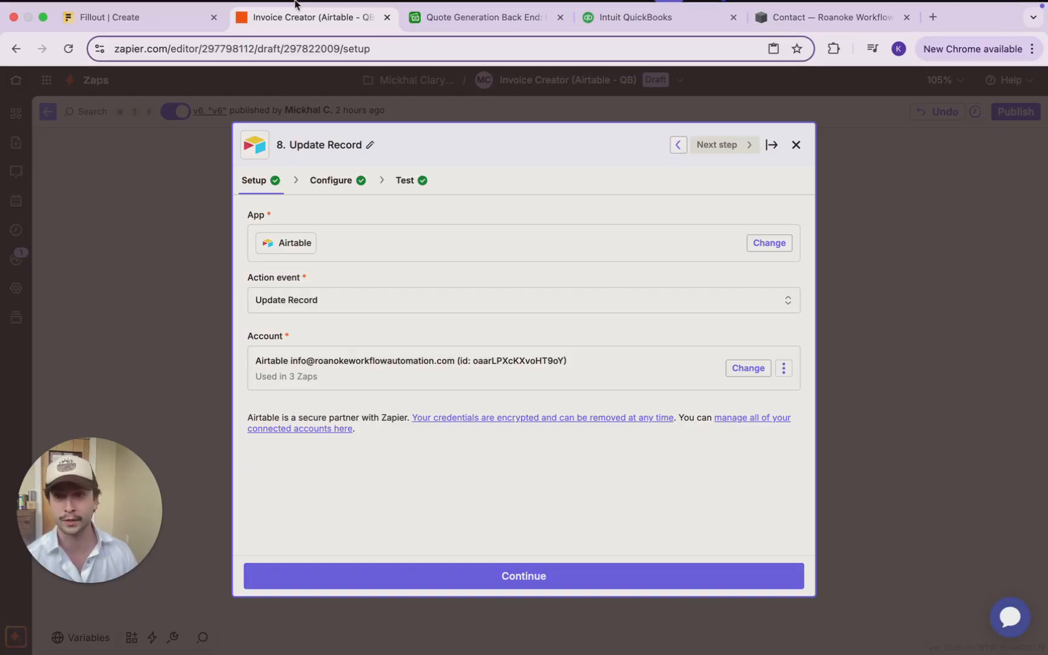
left_click(337, 181)
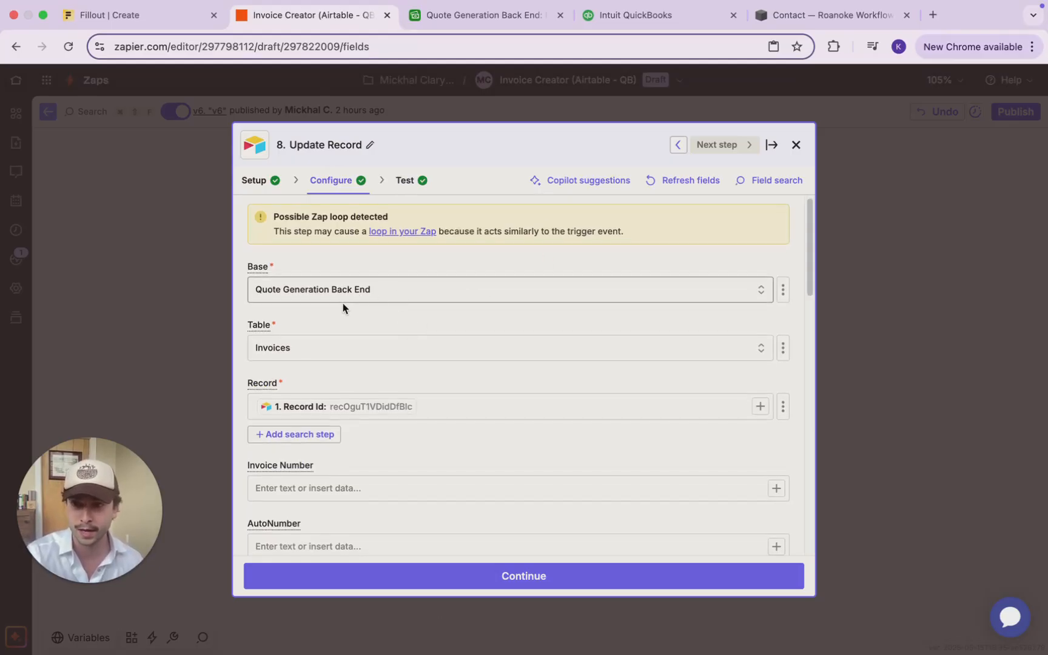
scroll(390, 335, "down", 3)
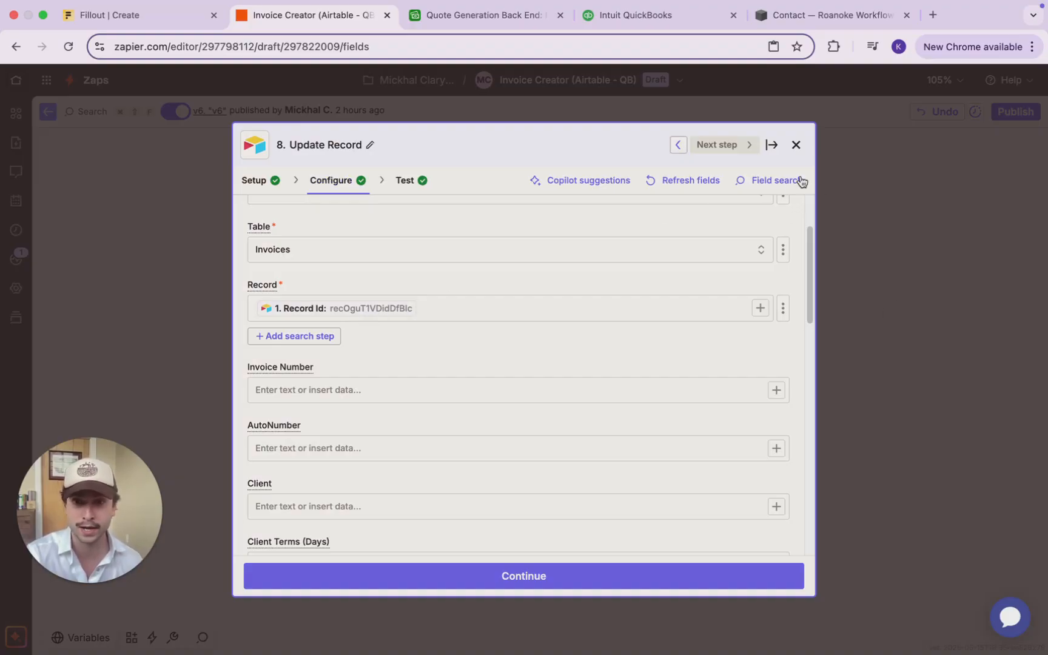
left_click(797, 147)
Reopen Update Record to confirm QBO invoice gets step 6's invoice link, then view Airtable Invoices
scroll(526, 374, "up", 15)
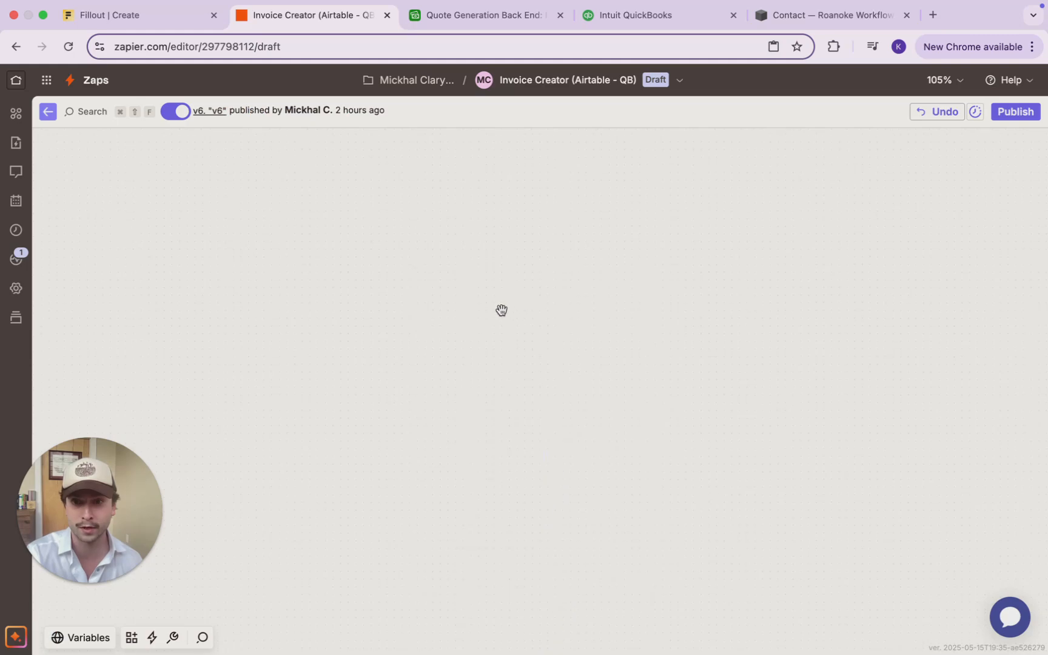
scroll(512, 348, "down", 10)
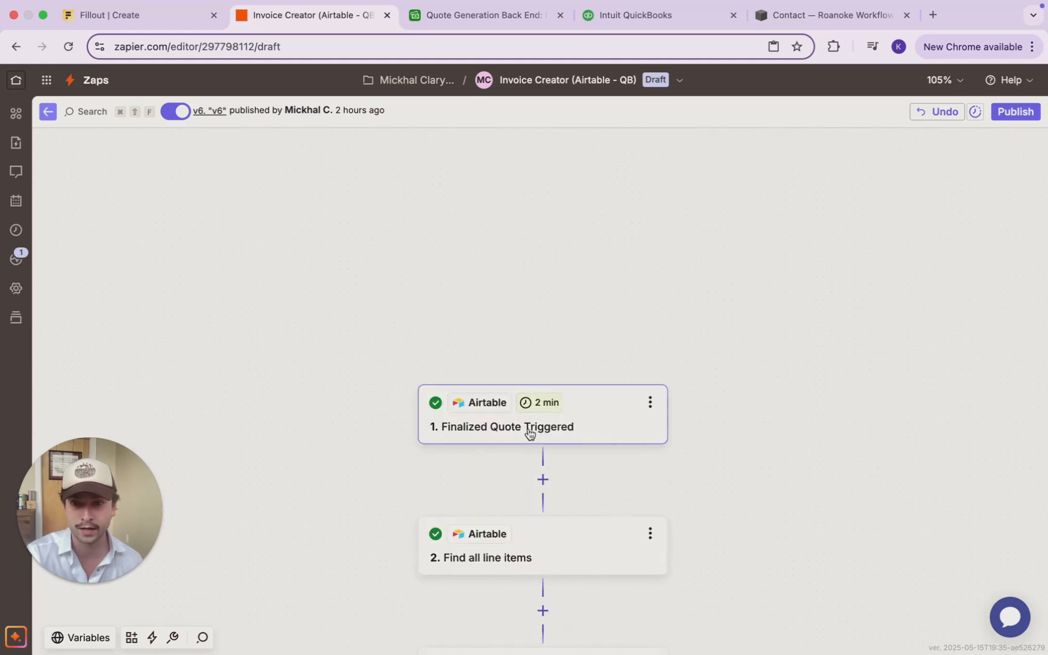
scroll(528, 428, "down", 5)
scroll(538, 475, "down", 2)
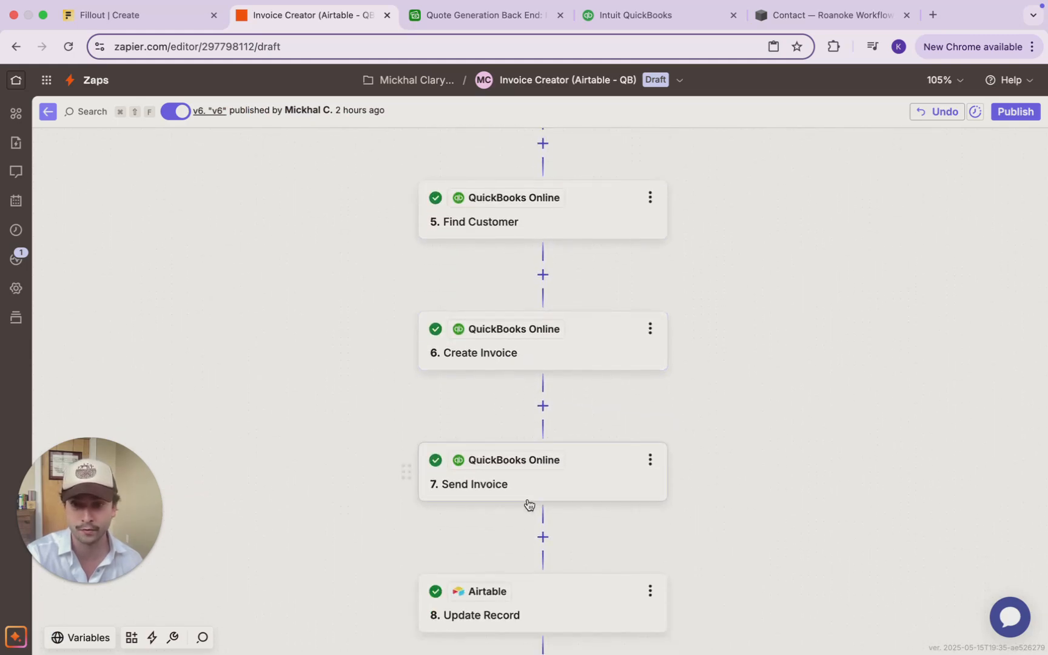
left_click(538, 563)
scroll(407, 369, "down", 12)
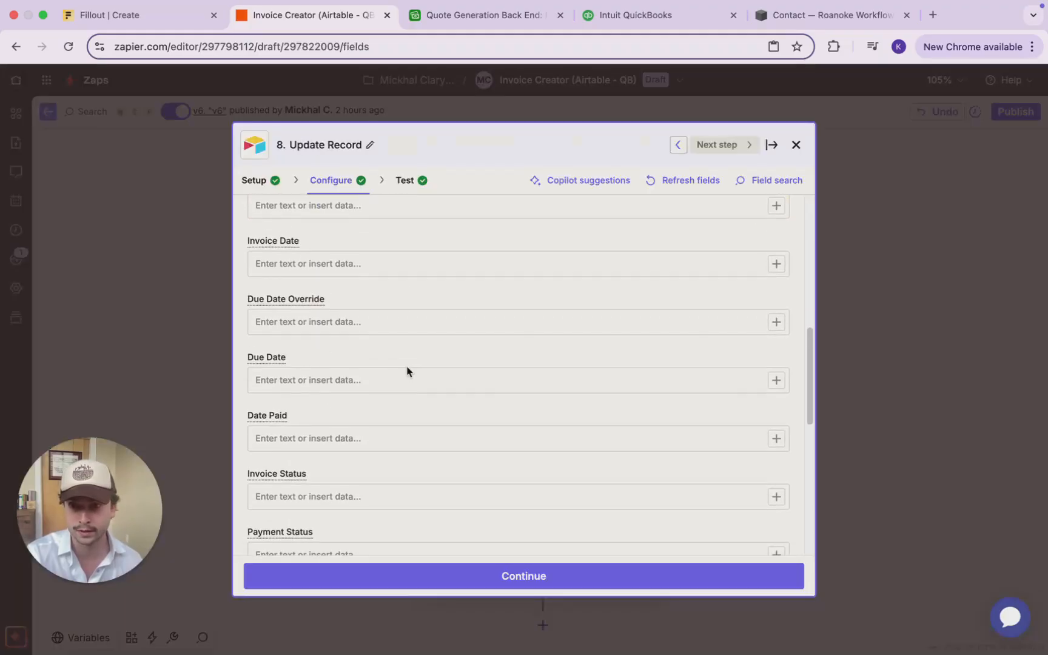
scroll(406, 372, "down", 4)
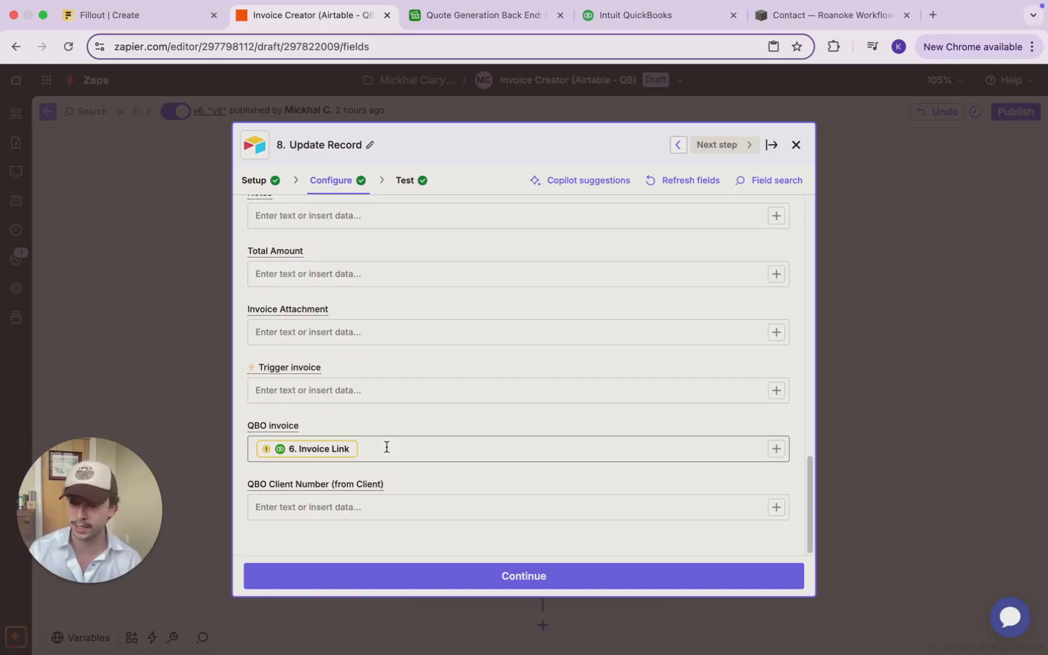
left_click(488, 31)
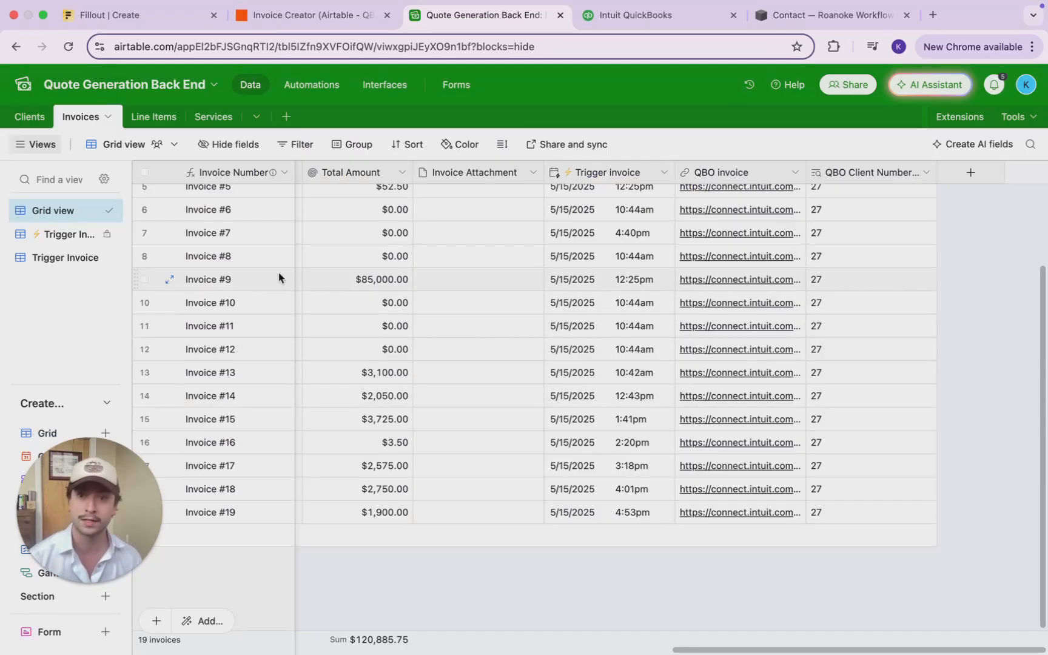
Confirm the Trigger Invoice view is empty and all invoices in Grid view have QBO links
left_click(63, 234)
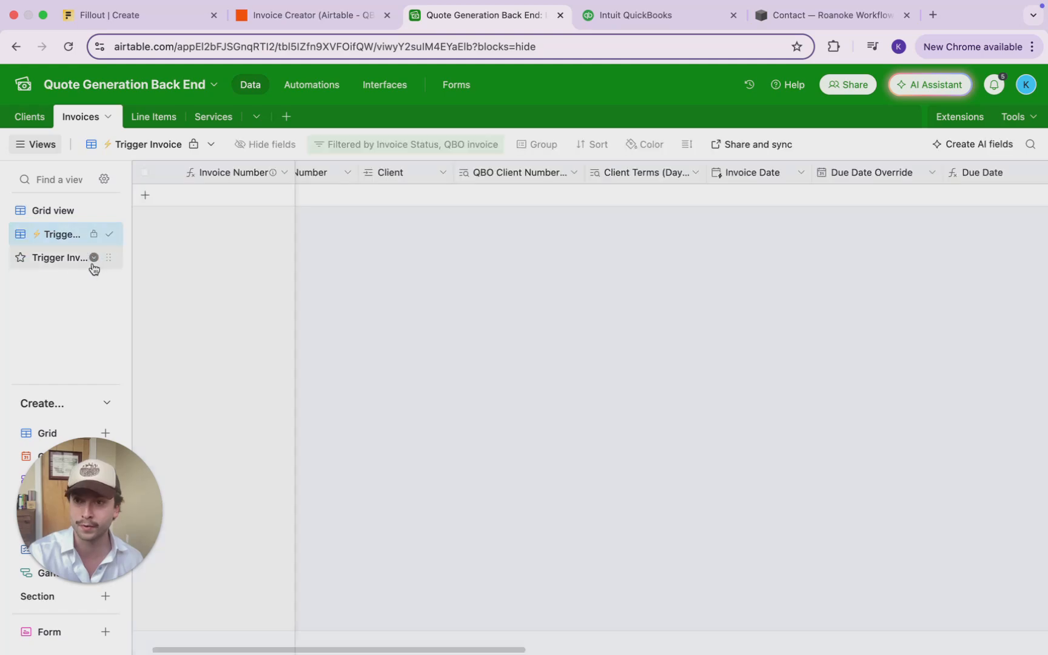
left_click(63, 210)
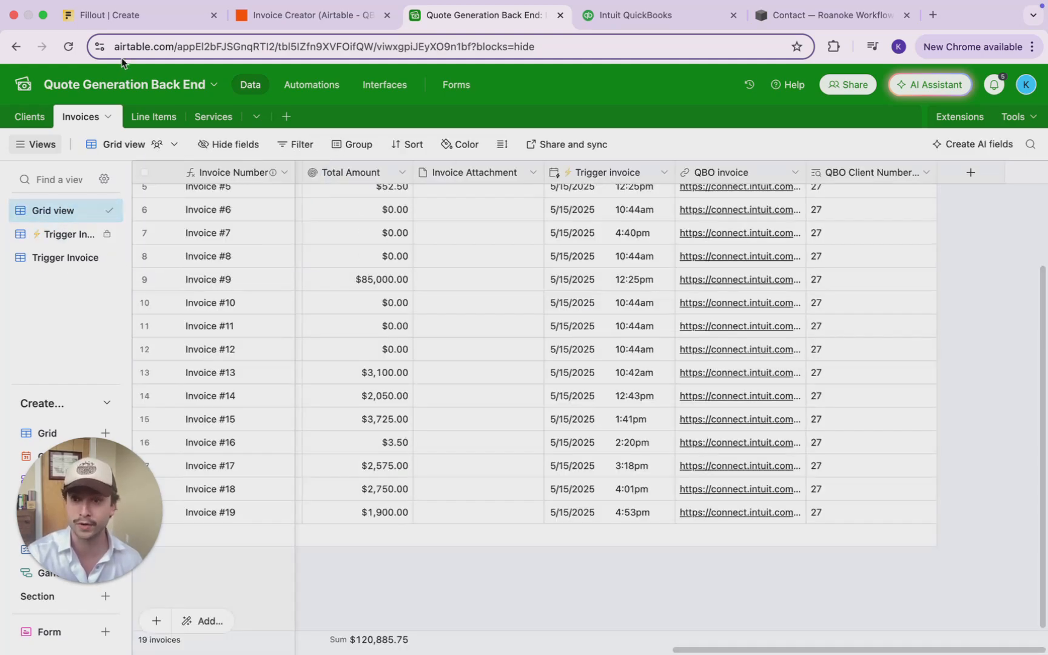
left_click(162, 22)
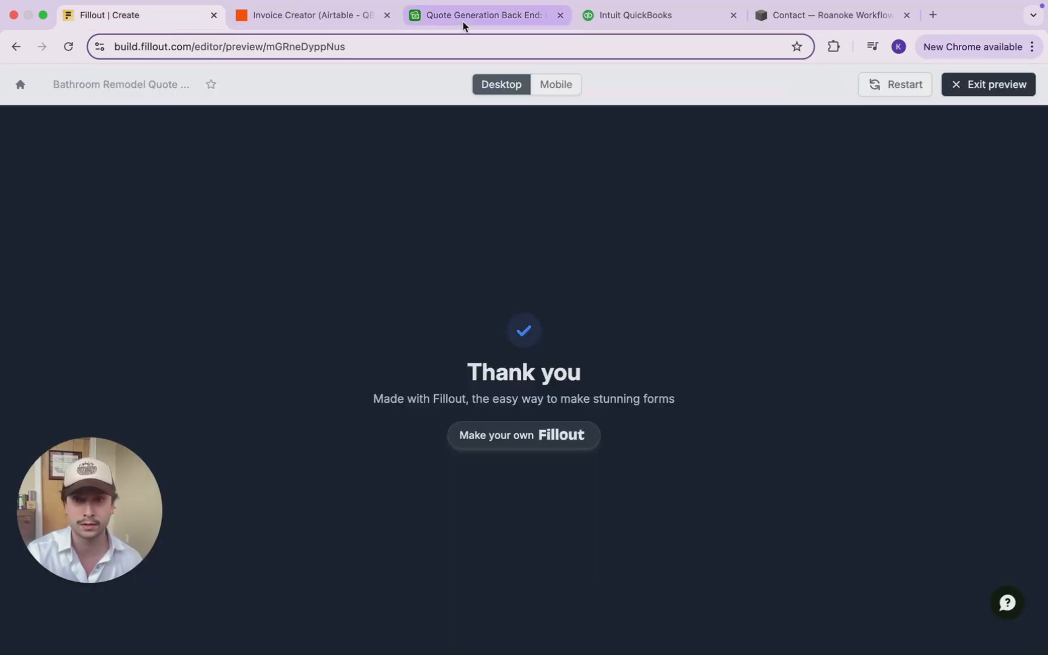
left_click(466, 24)
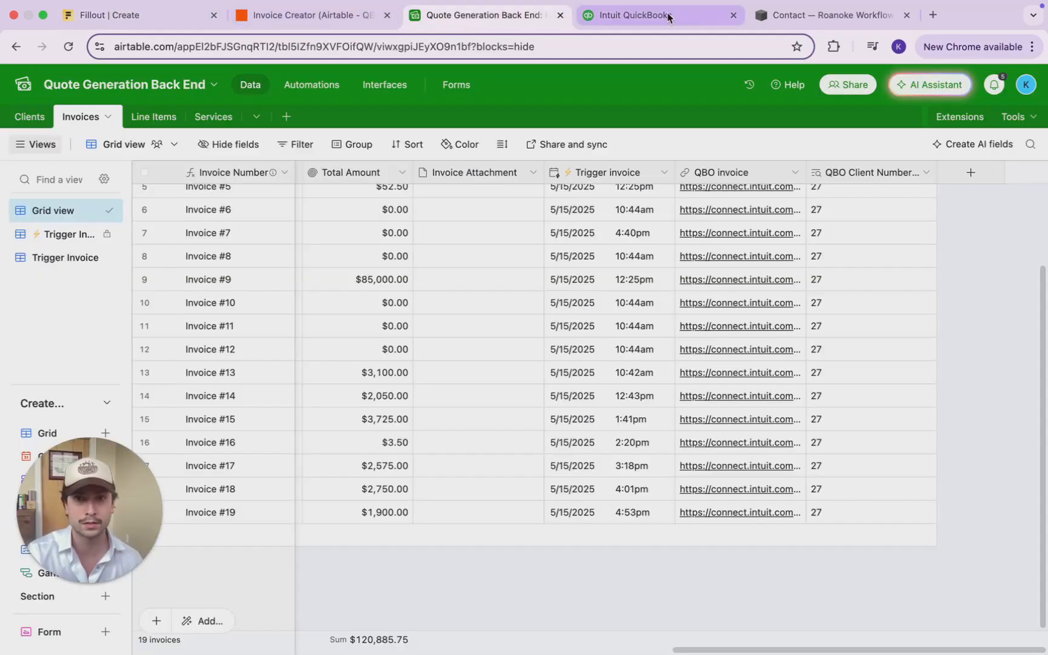
left_click(349, 17)
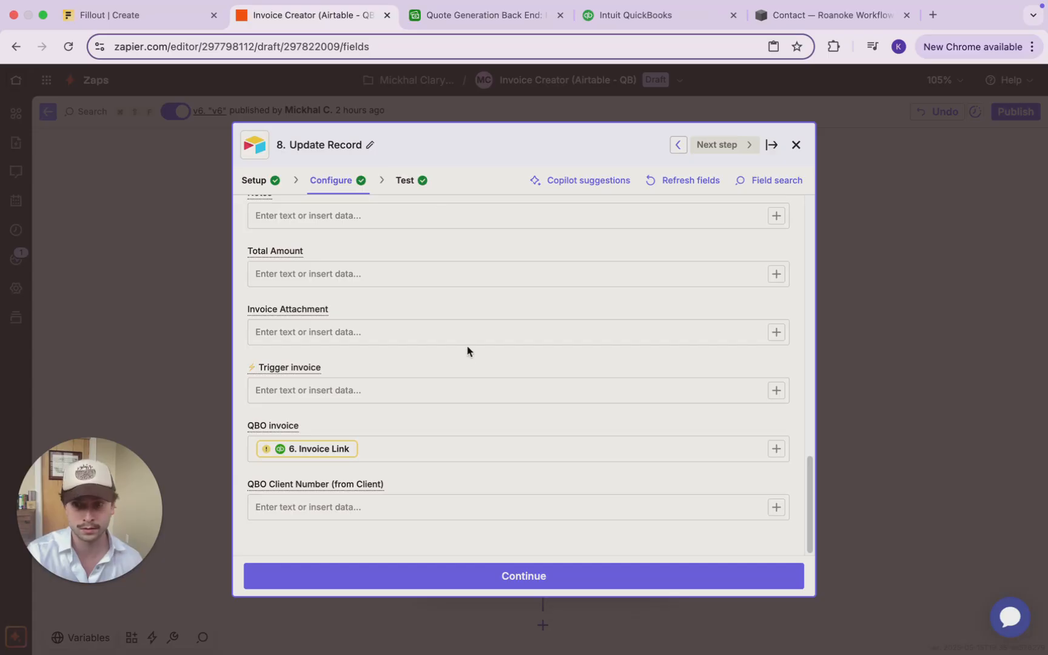
Advance Update Record to its test data, close it, and return to the Airtable Invoices table
left_click(578, 579)
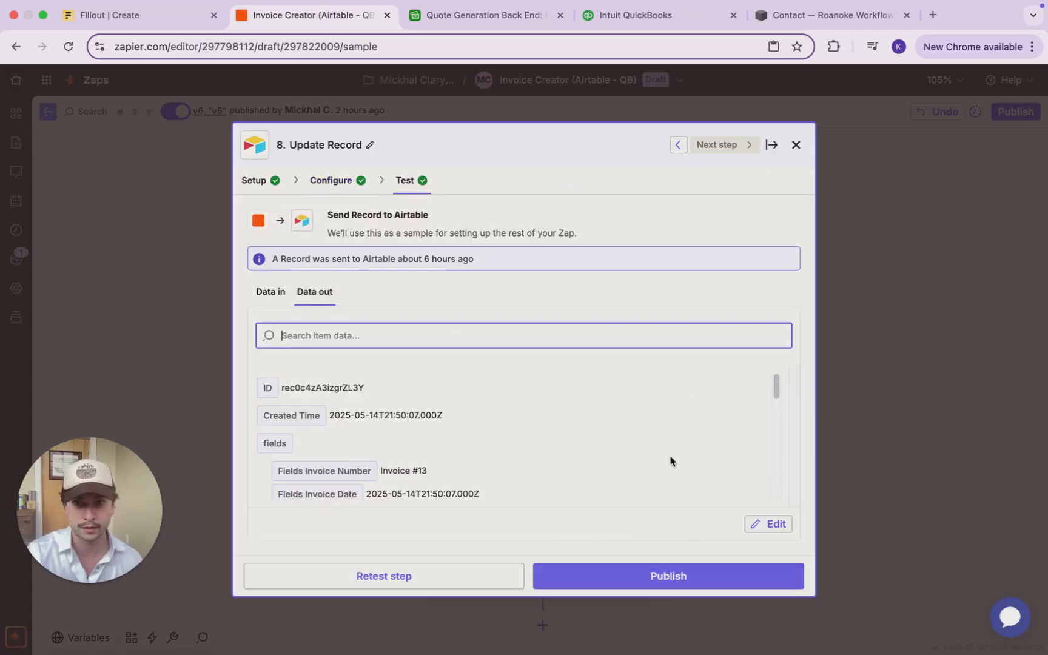
left_click(796, 145)
scroll(543, 297, "up", 3)
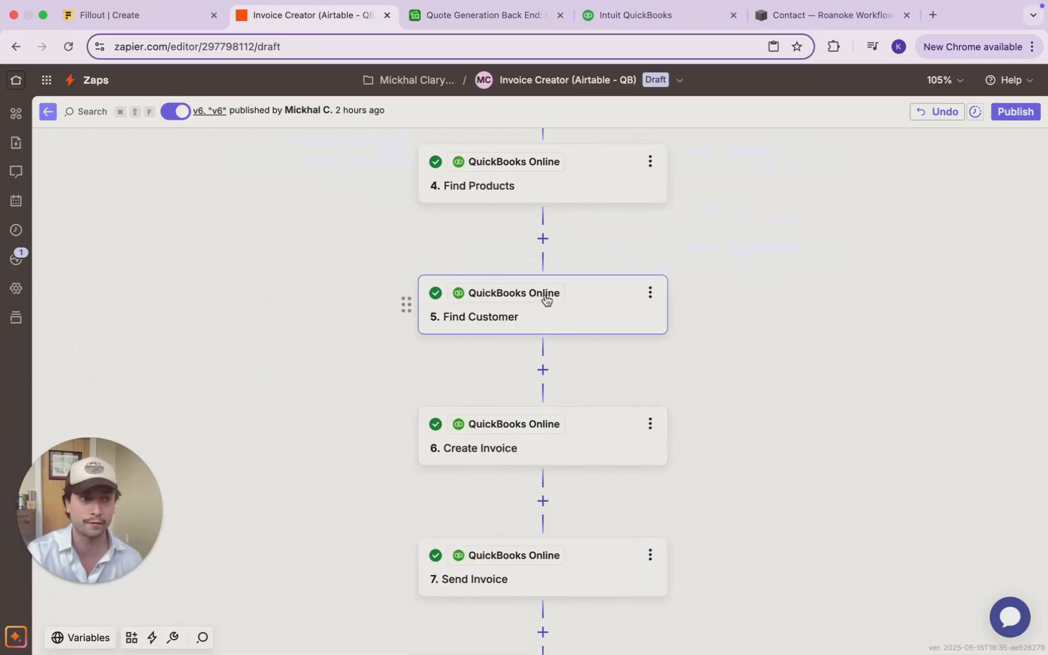
scroll(545, 300, "up", 5)
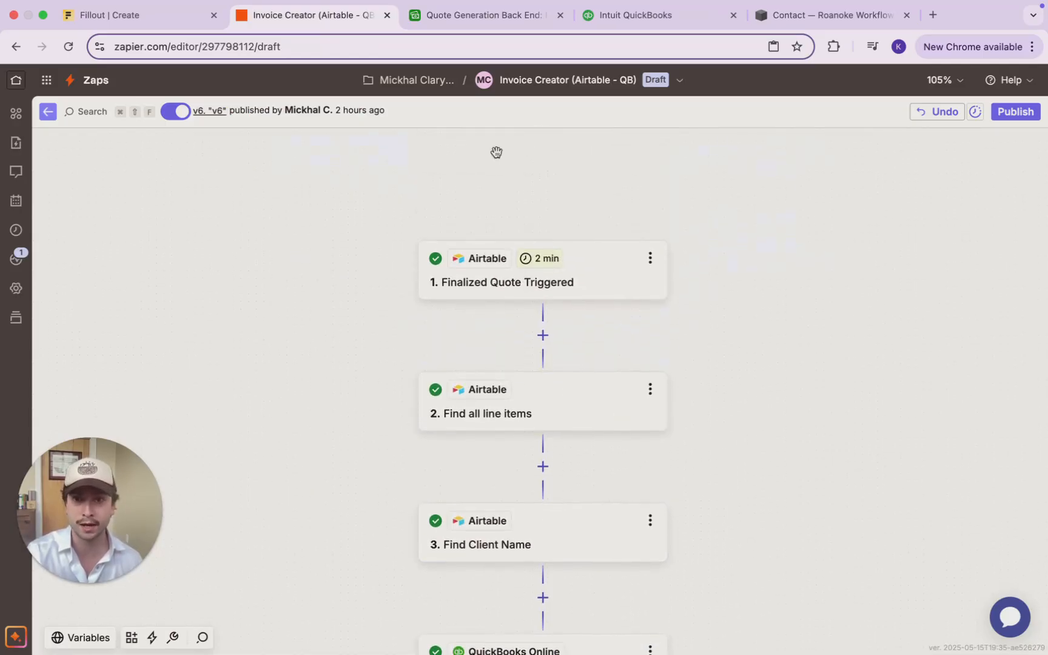
left_click(129, 22)
left_click(482, 24)
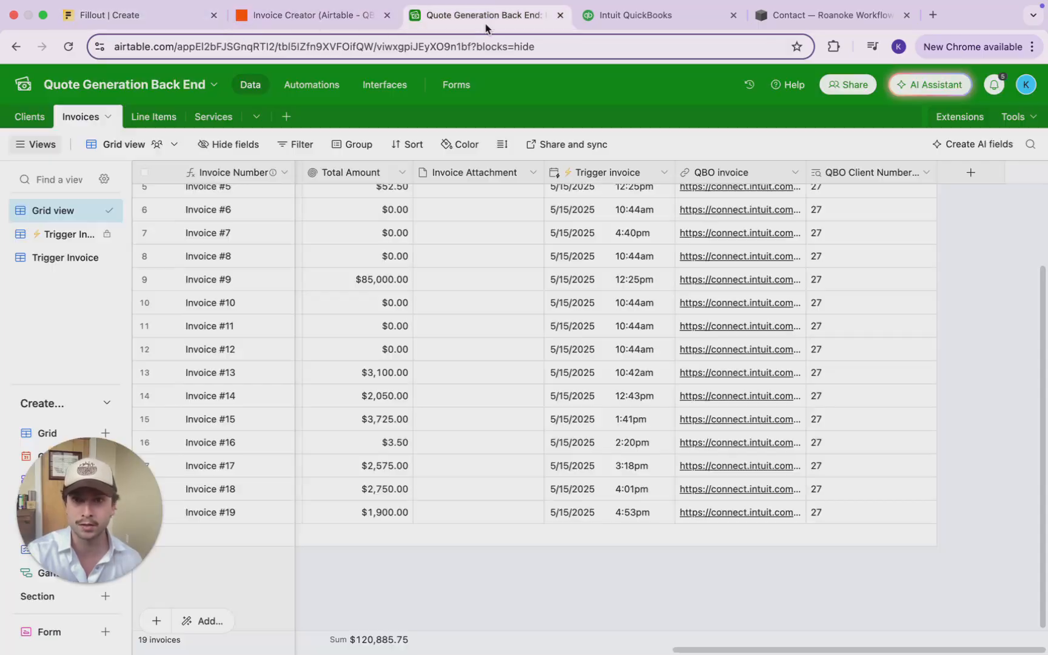
Check the $2,750.00 invoice PDF and its payment page in QuickBooks, then return to Zapier
left_click(655, 22)
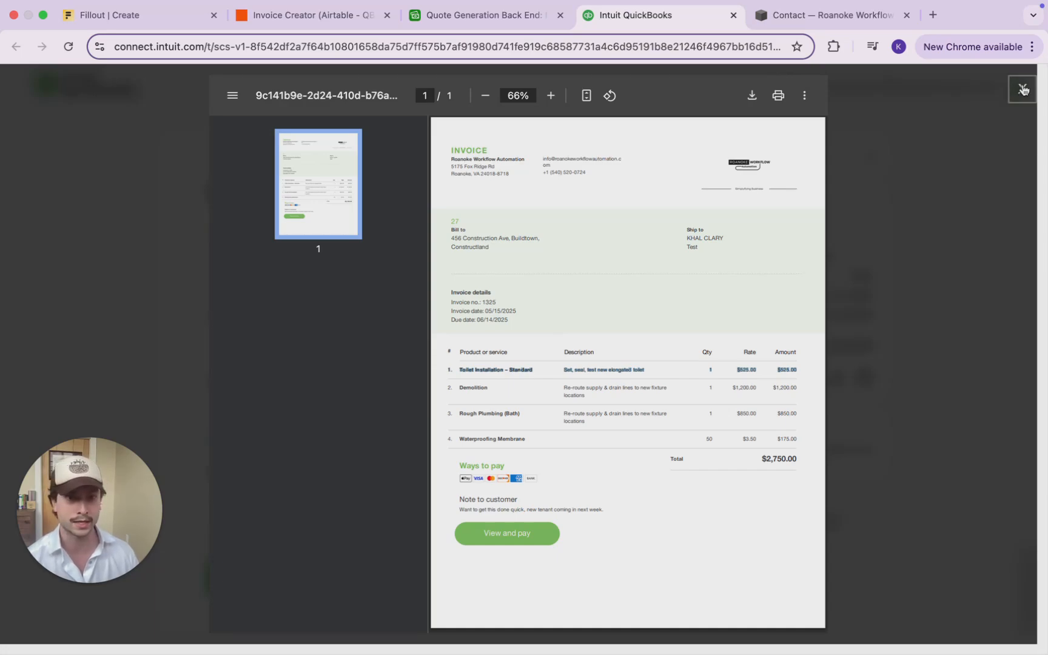
left_click(1024, 89)
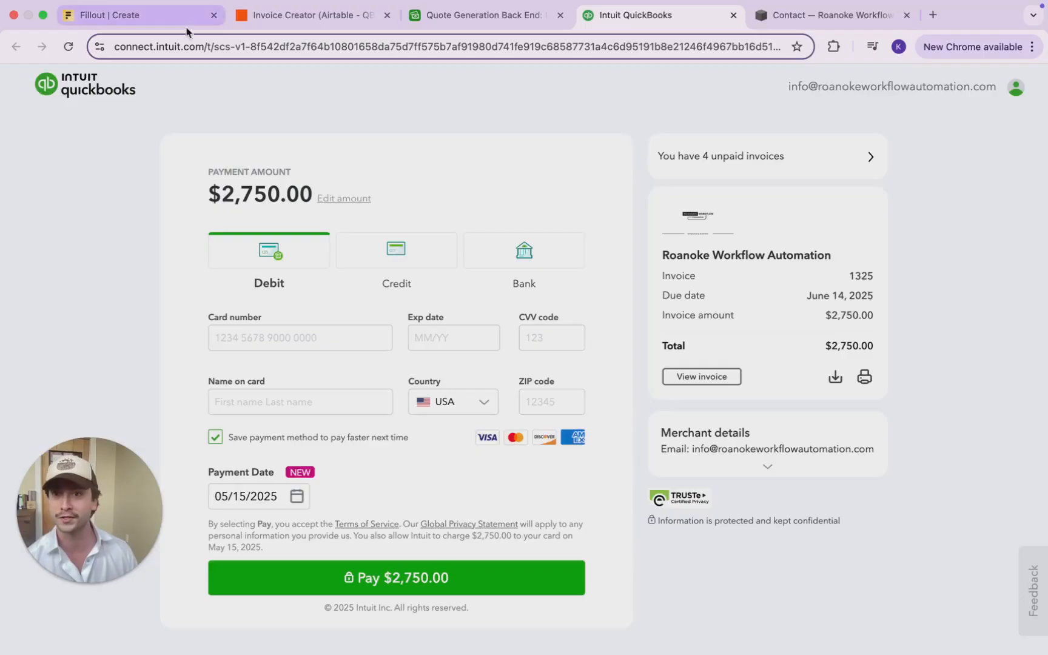
left_click(329, 19)
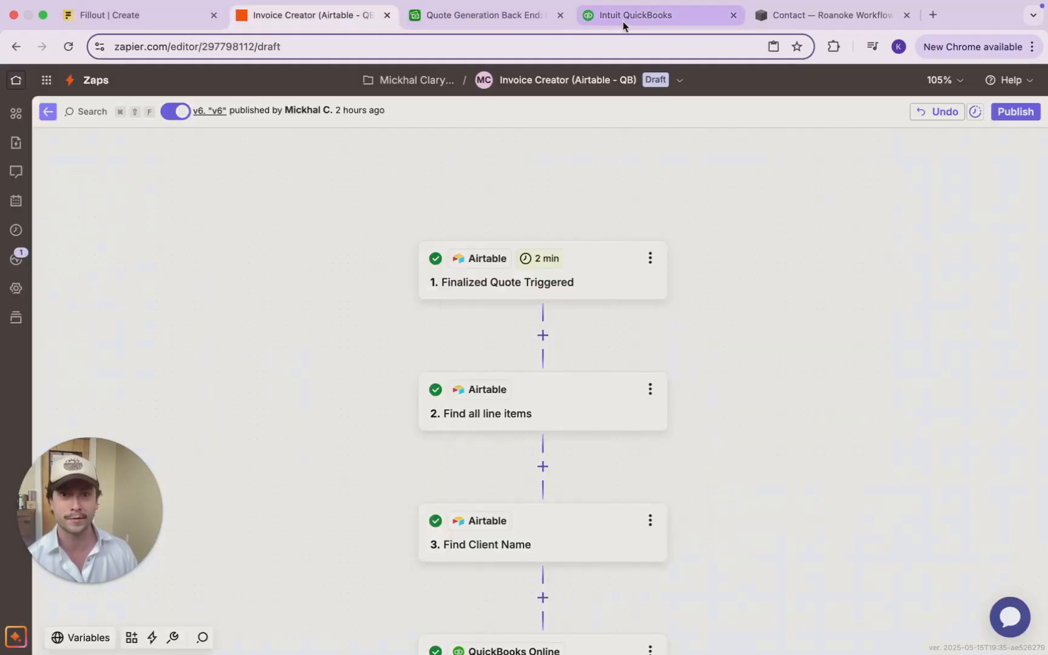